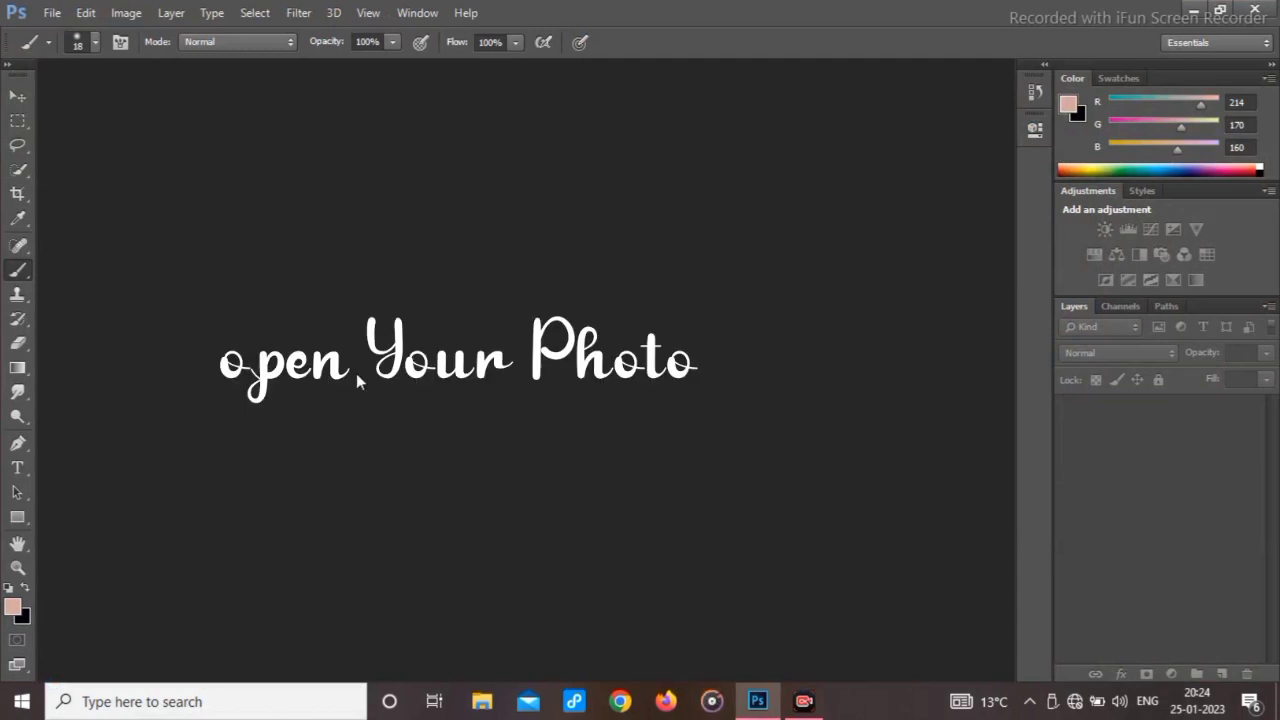
Open the portrait IMG_0709 from the matching subfolder of the YAROO folder on Local Disk (D:).
key(ctrl+o)
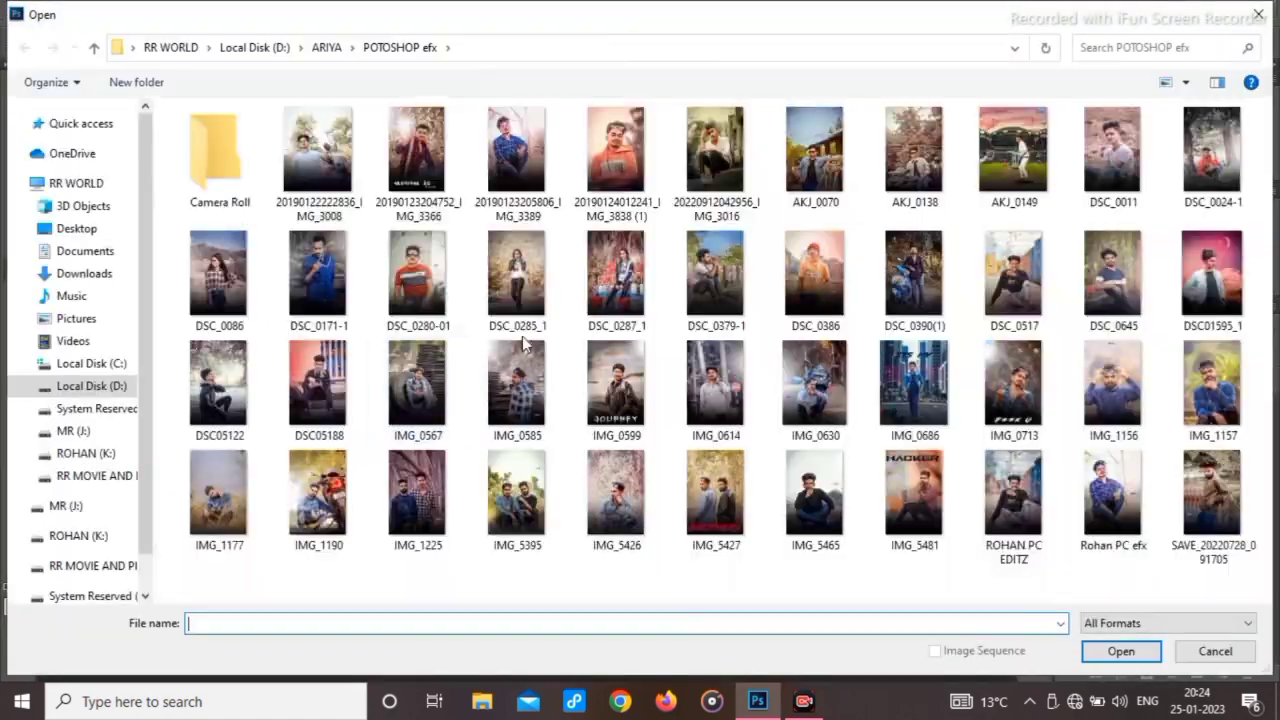
click(93, 48)
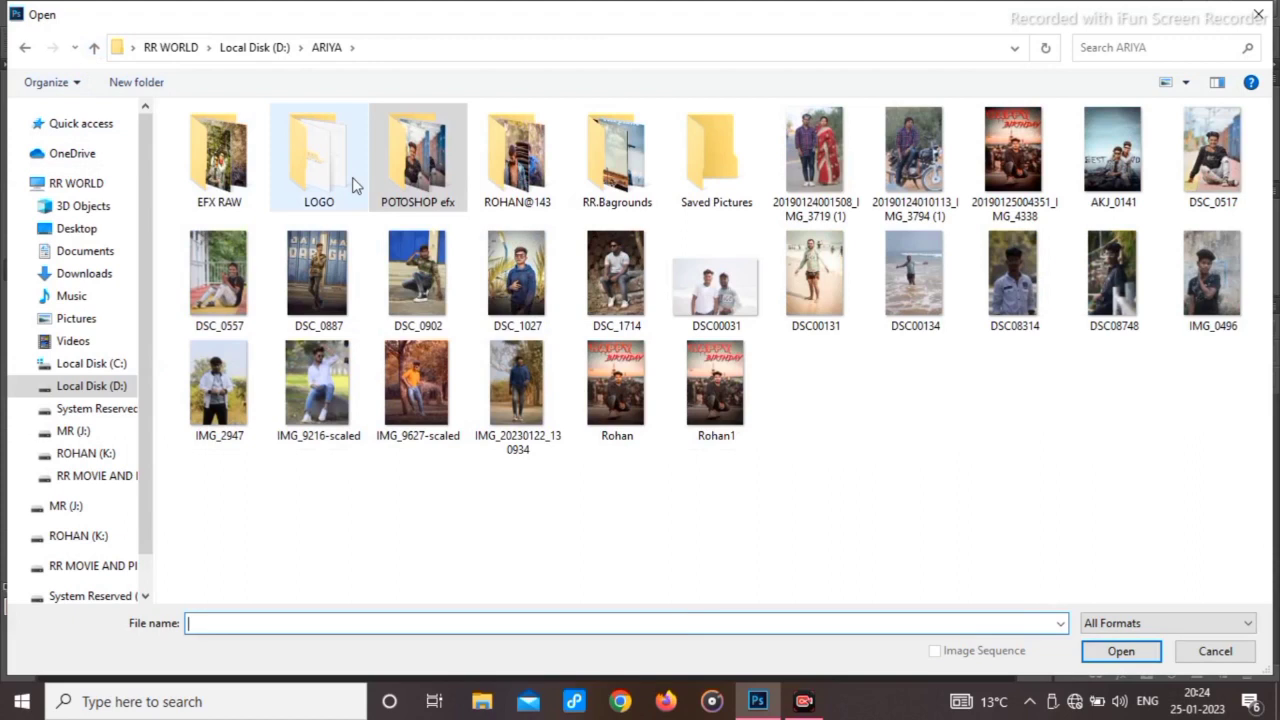
click(97, 55)
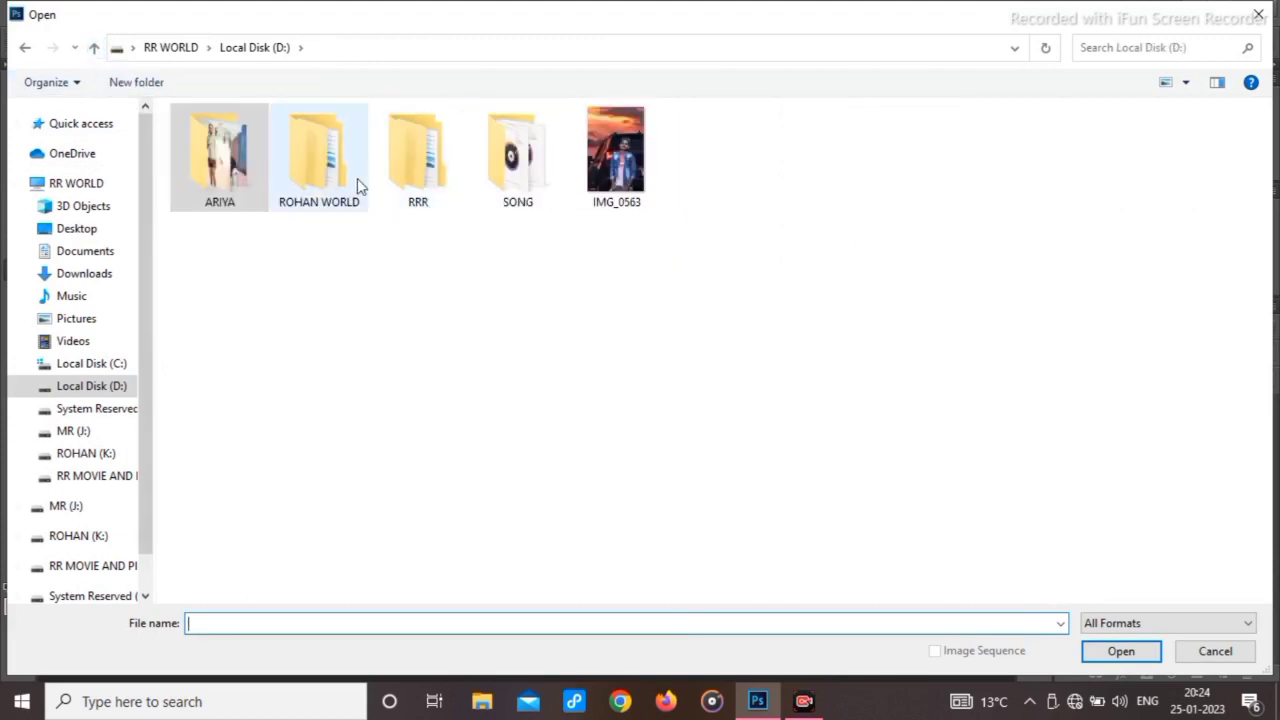
double_click(314, 186)
double_click(712, 166)
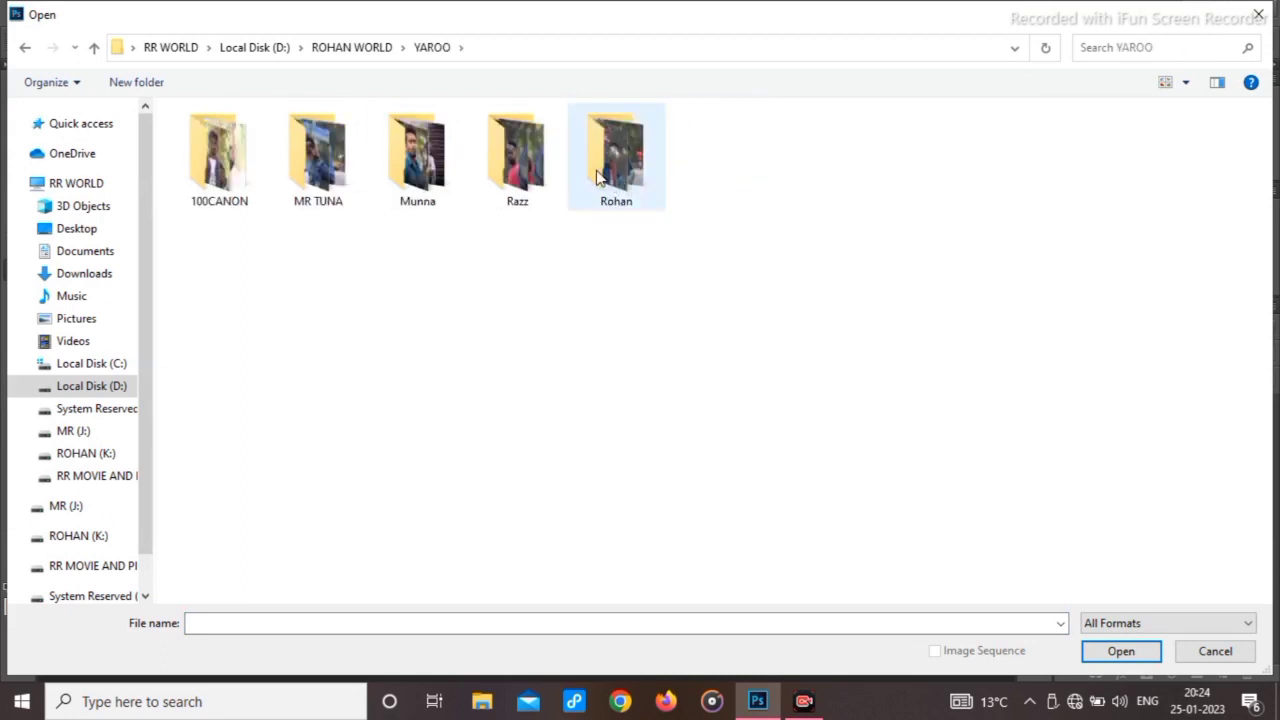
double_click(601, 178)
scroll(663, 366, down, 4)
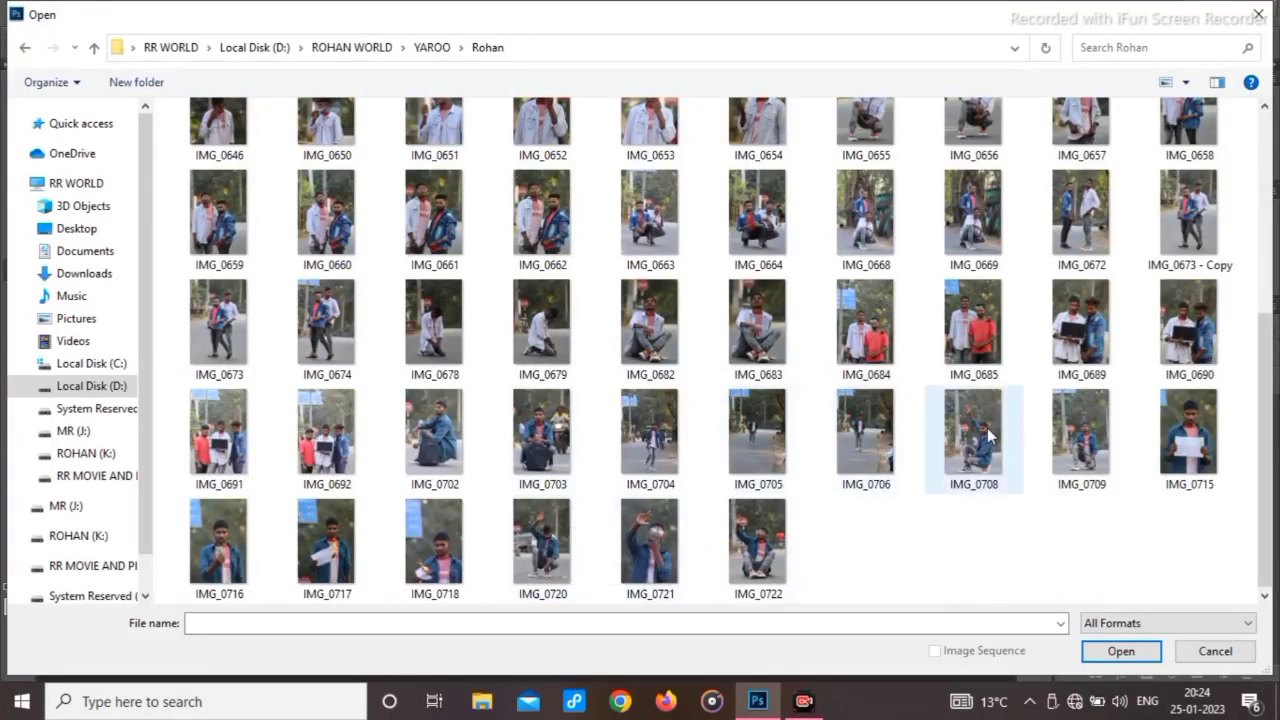
click(1088, 440)
double_click(1088, 440)
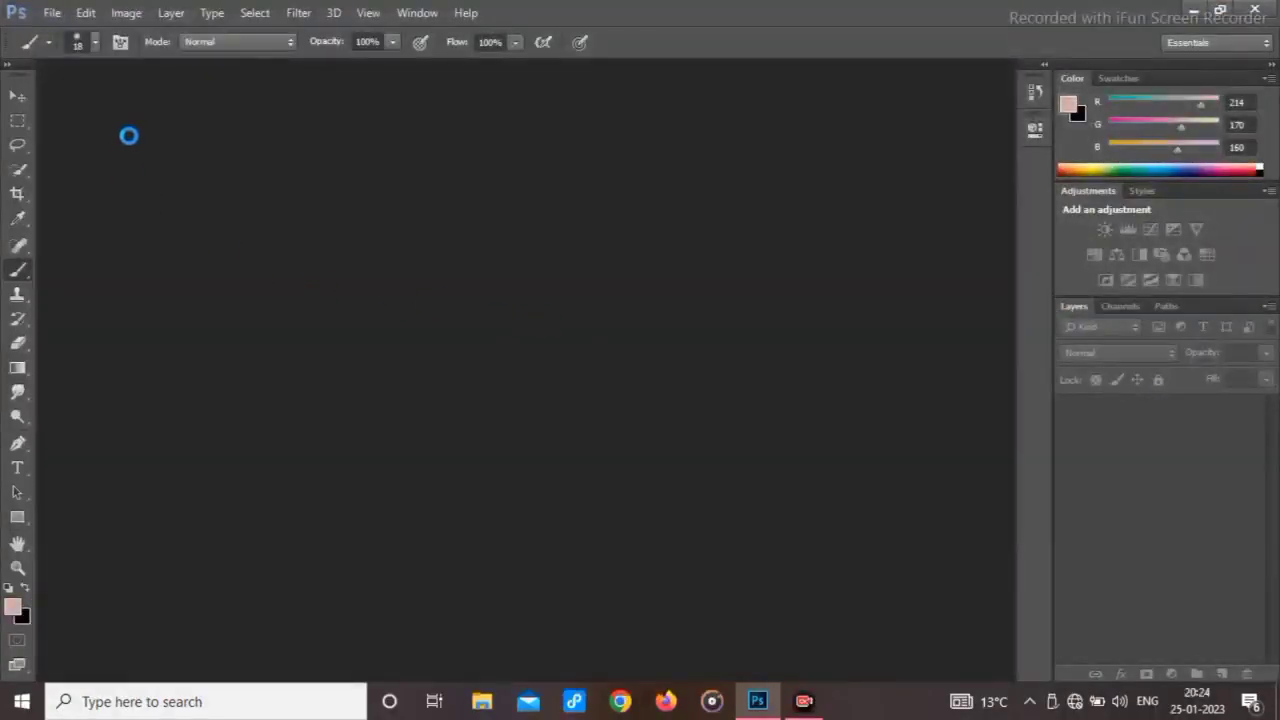
drag(170, 78, 396, 64)
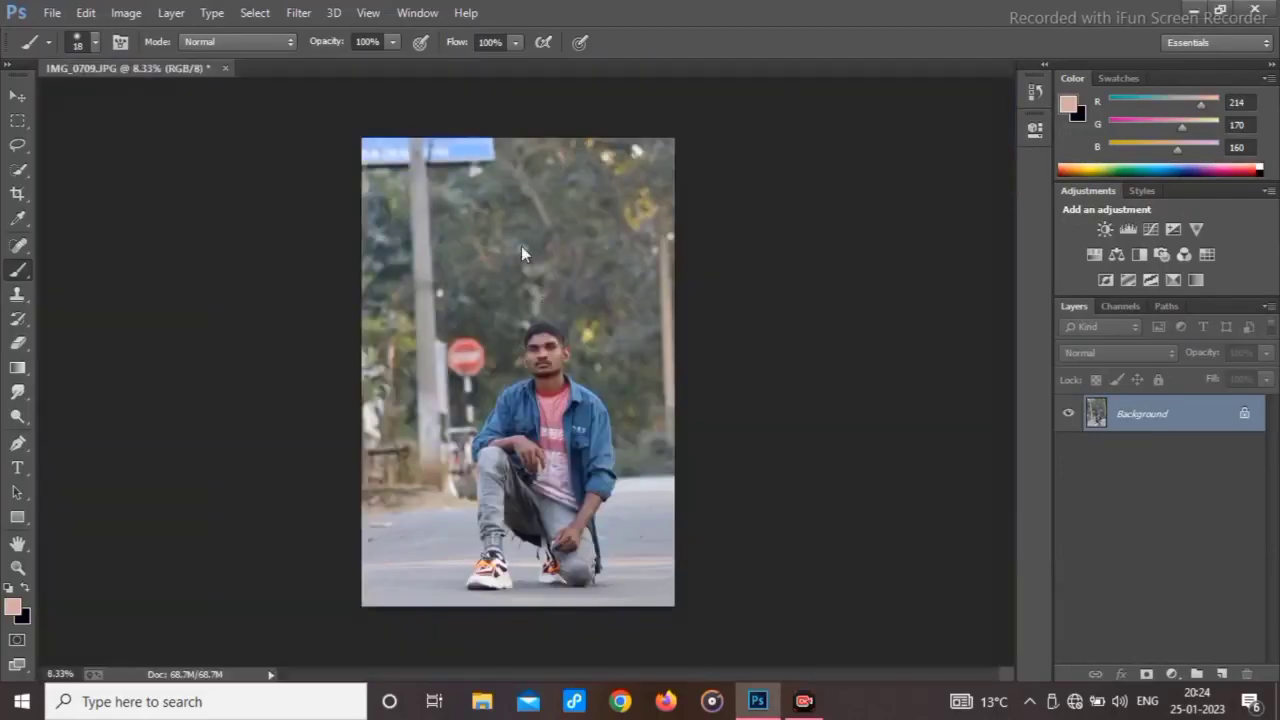
Duplicate the background layer of the portrait.
scroll(561, 351, up, 10)
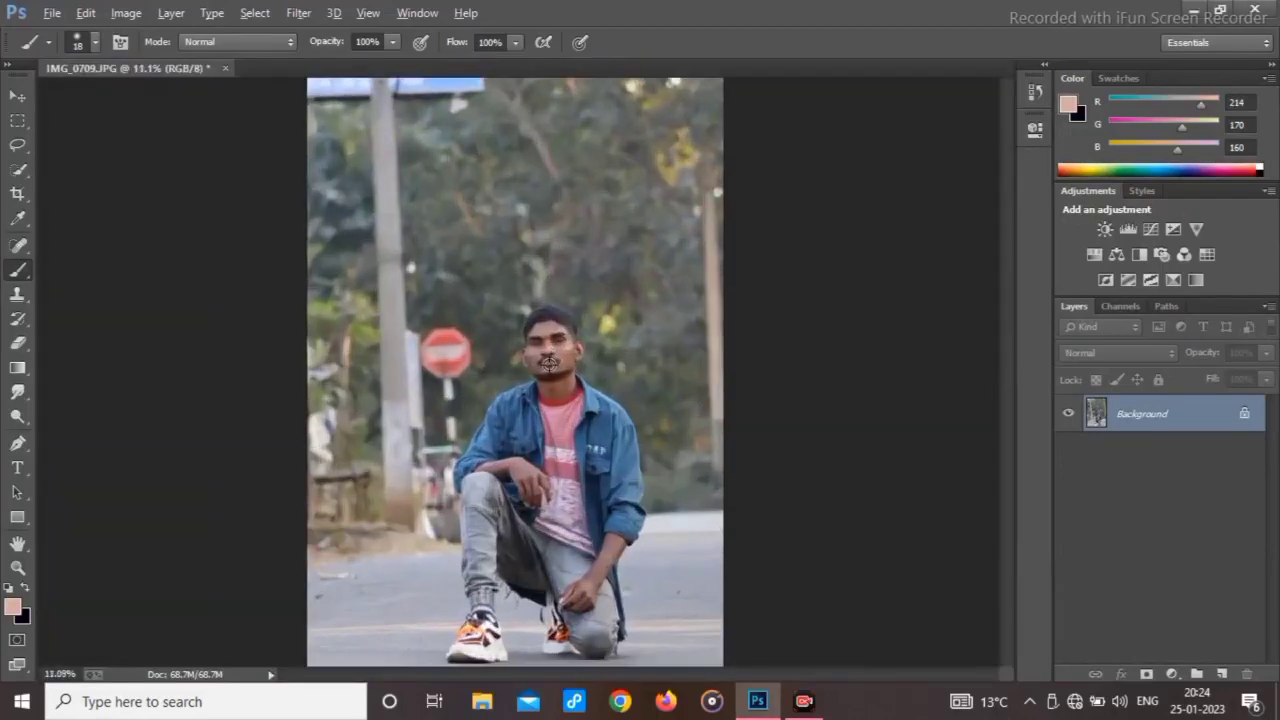
scroll(593, 380, up, 3)
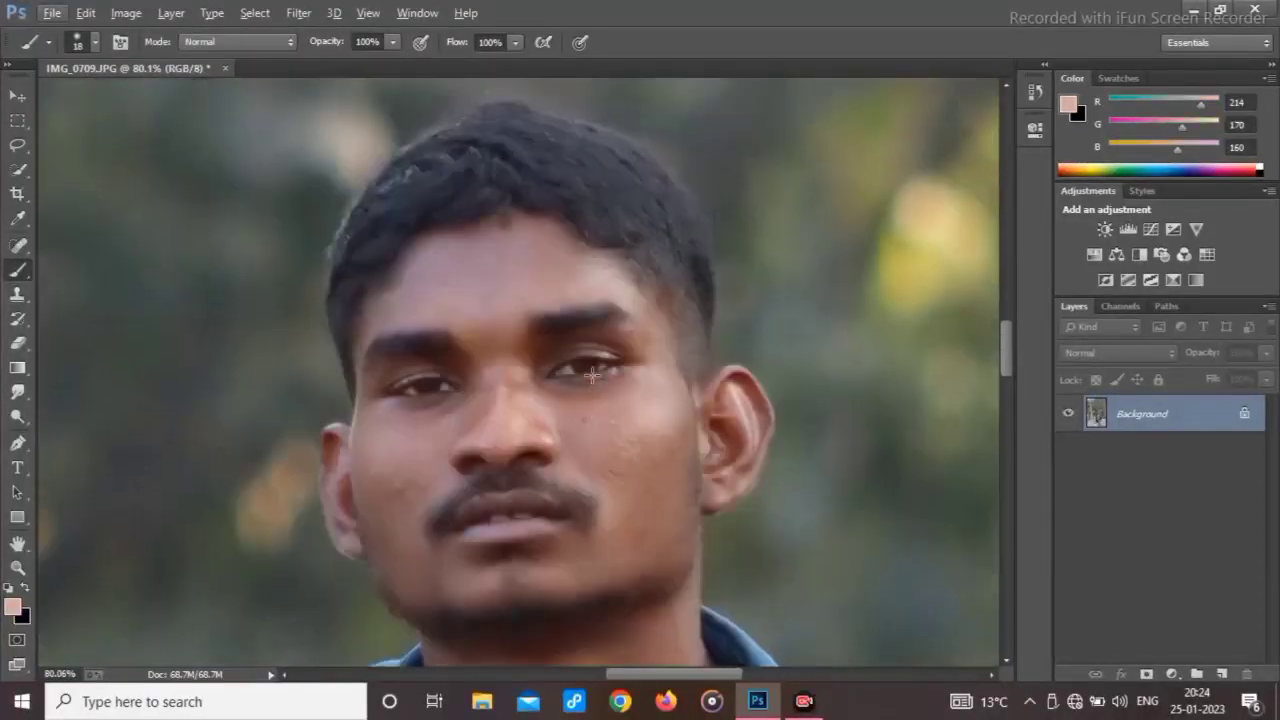
scroll(590, 418, up, 1)
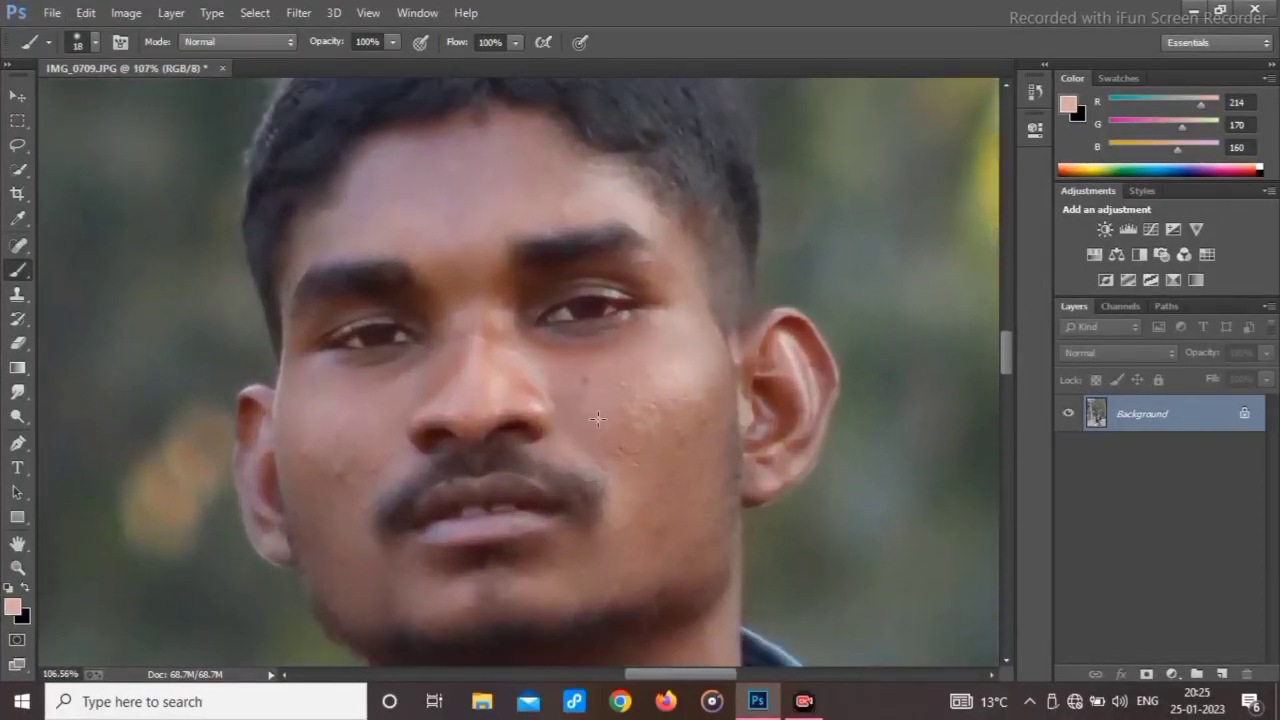
key(ctrl+j)
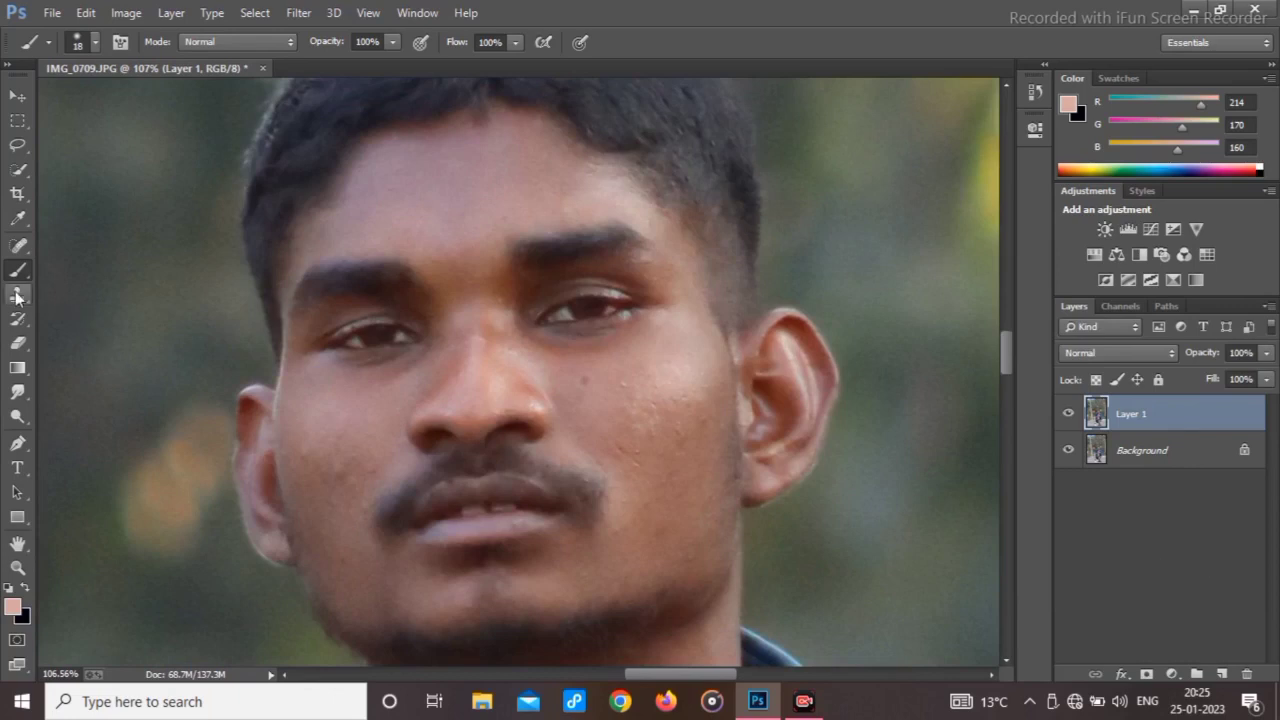
Remove the blemishes on the face using the Spot Healing Brush in Content-Aware mode, with a brush size of about 13 px.
click(18, 245)
right_click(18, 245)
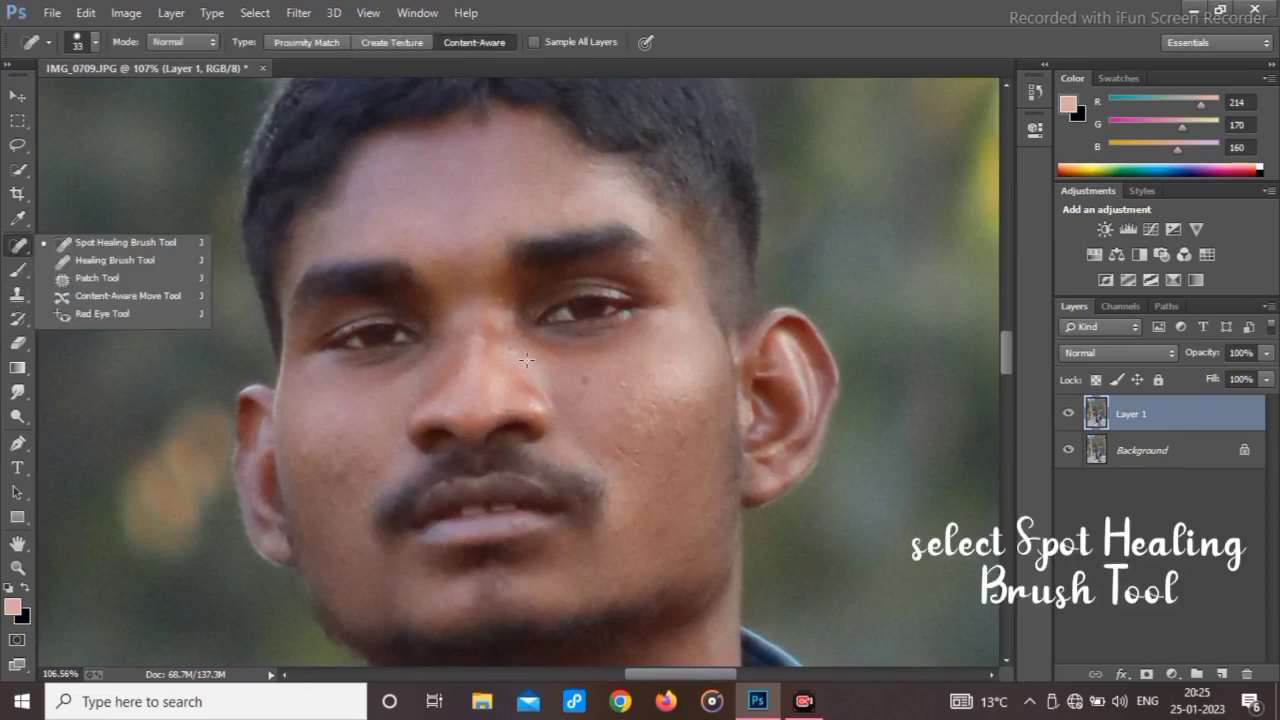
alt+right_click(592, 382)
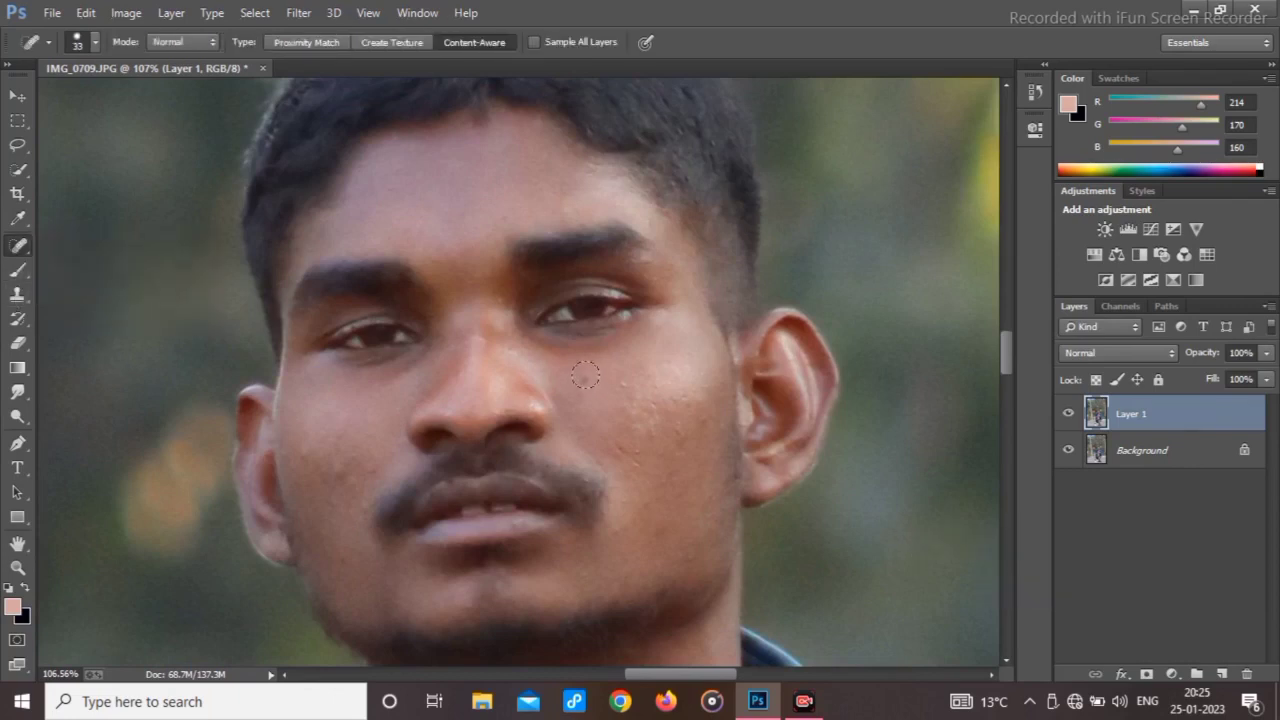
key(bracketleft)
key(bracketleft)
scroll(546, 489, down, 4)
scroll(538, 444, down, 4)
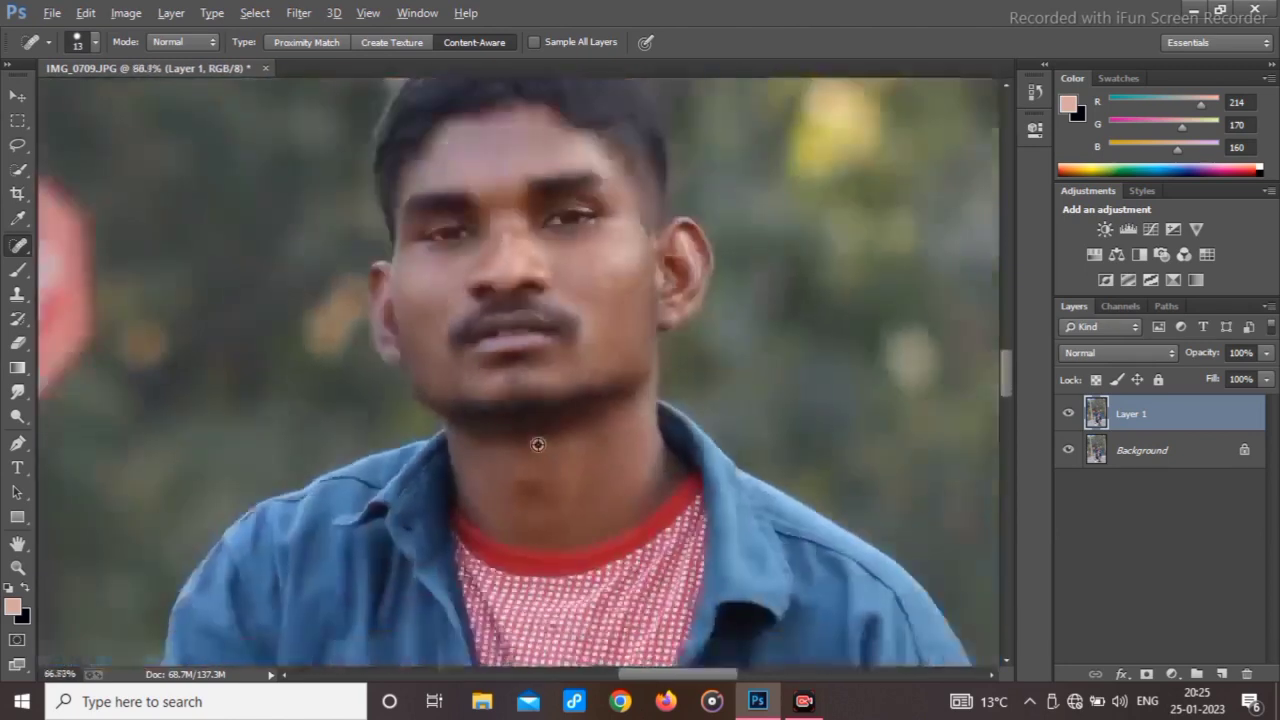
scroll(560, 400, up, 2)
scroll(583, 374, up, 3)
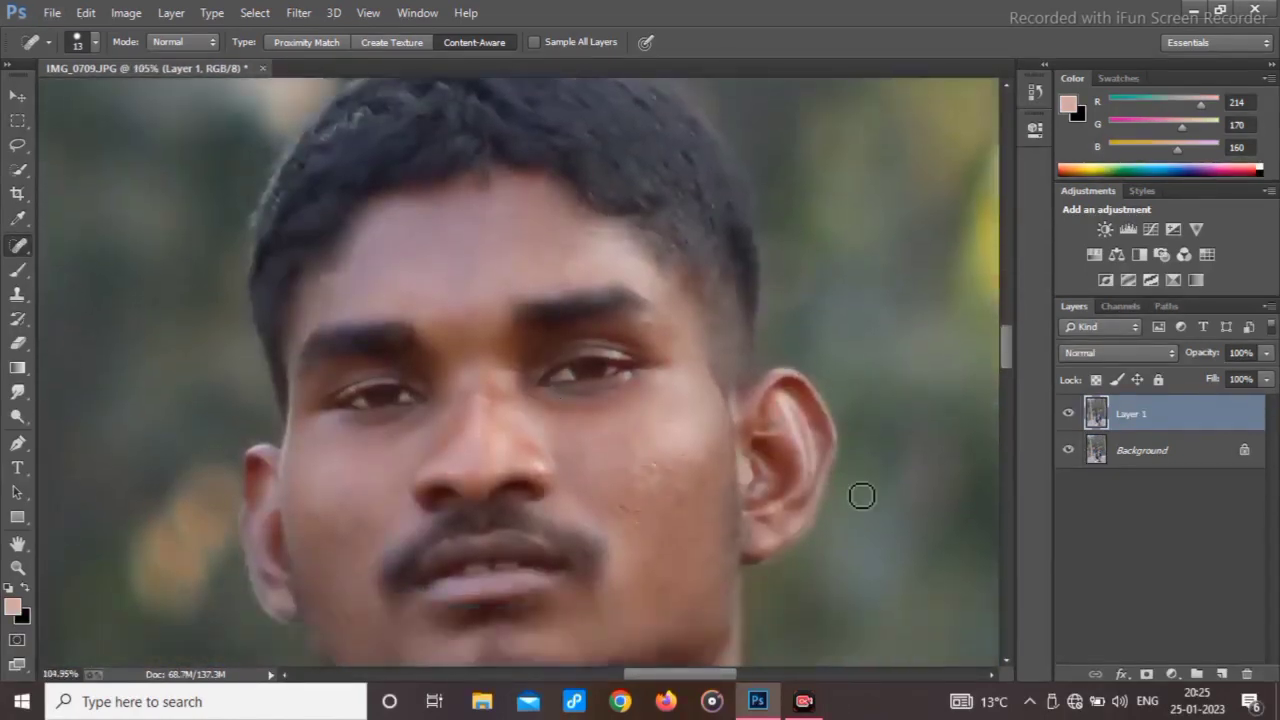
Merge the healed layer into the background and duplicate the merged background.
right_click(1128, 455)
click(1126, 605)
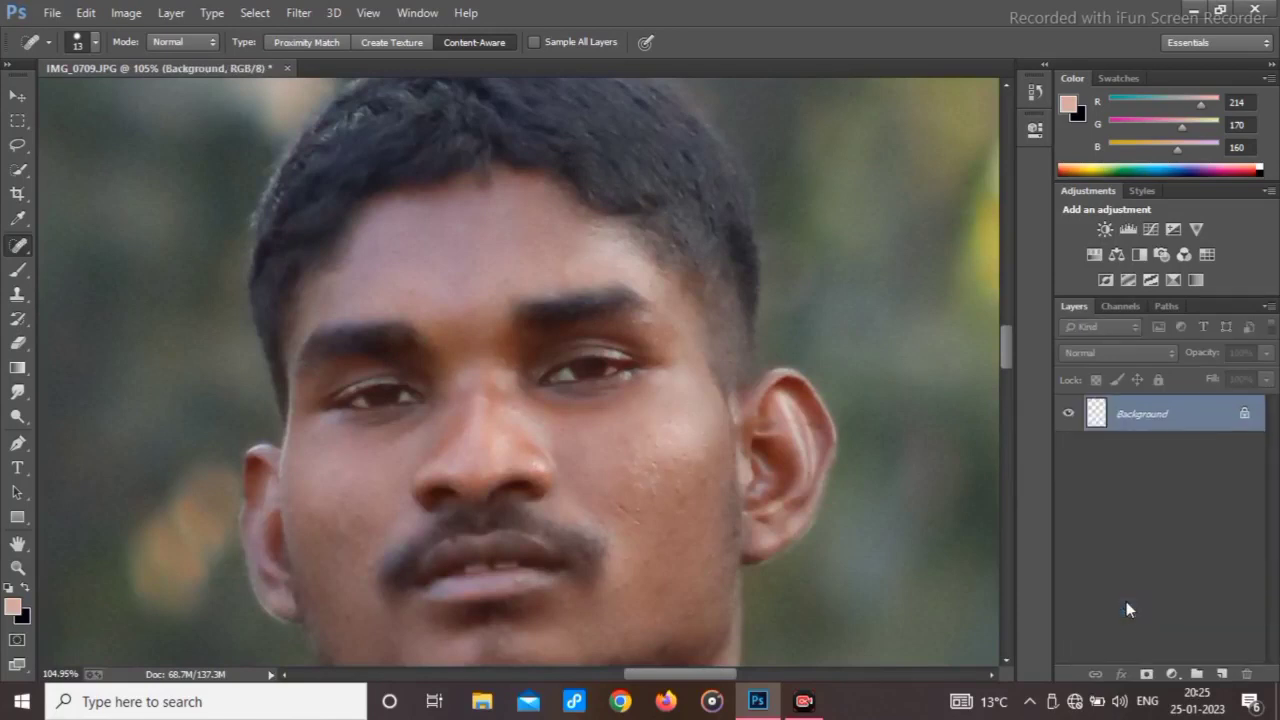
key(ctrl+j)
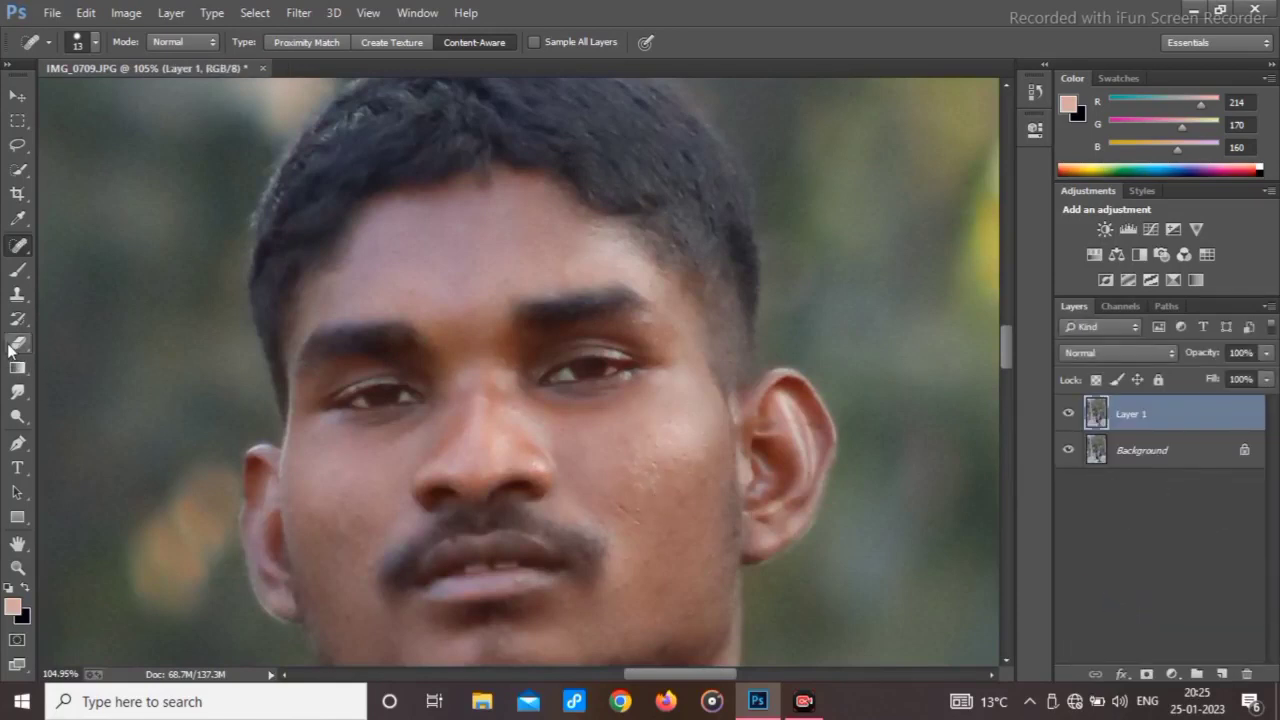
Switch to the Mixer Brush Tool for blending the skin.
click(15, 276)
right_click(20, 278)
click(55, 323)
right_click(418, 244)
key(super)
key(super)
key(super)
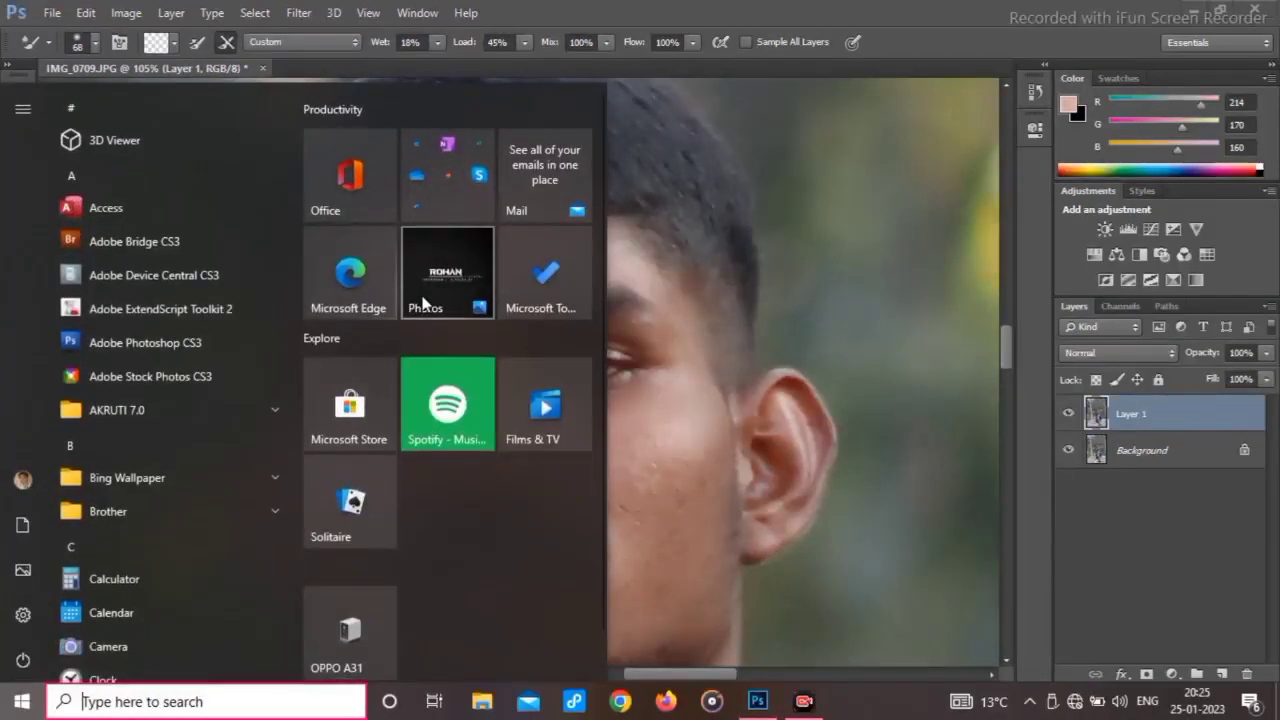
key(super)
scroll(420, 290, up, 5)
right_click(418, 292)
key(super)
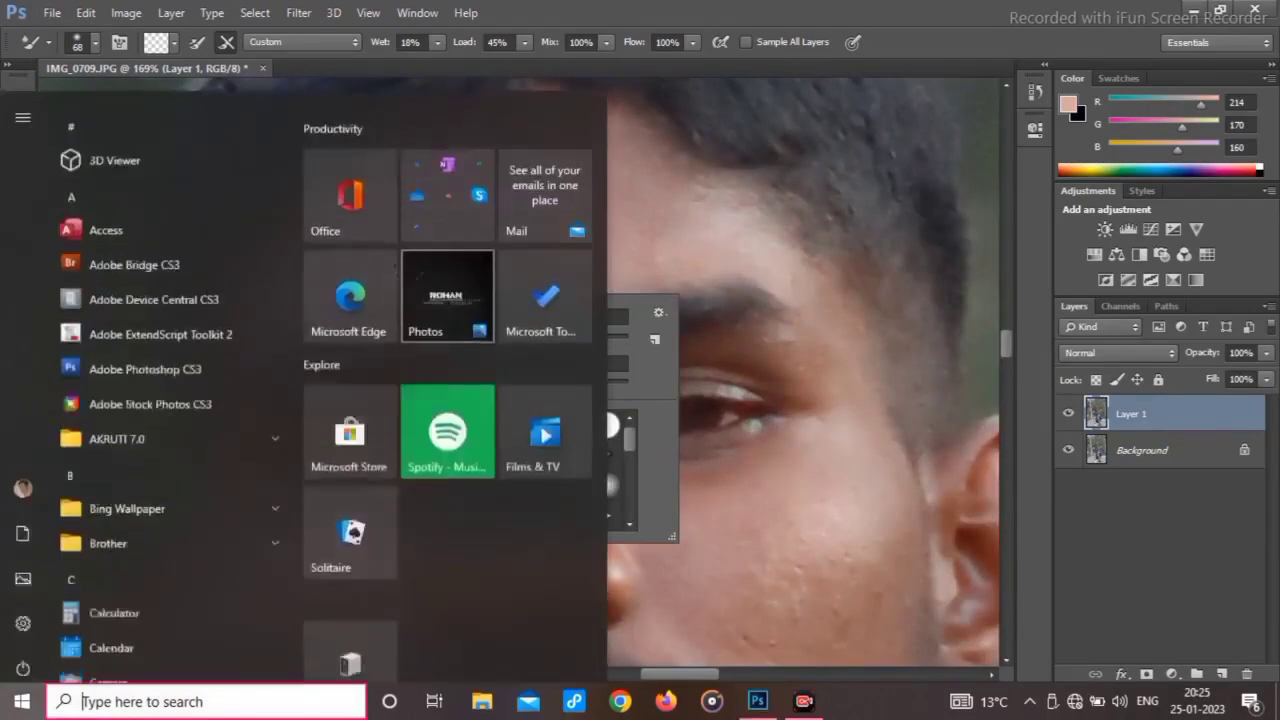
key(super)
Smooth the forehead skin on the duplicate layer with the Mixer Brush at a size of 74 px.
alt+right_click(411, 285)
scroll(411, 285, up, 2)
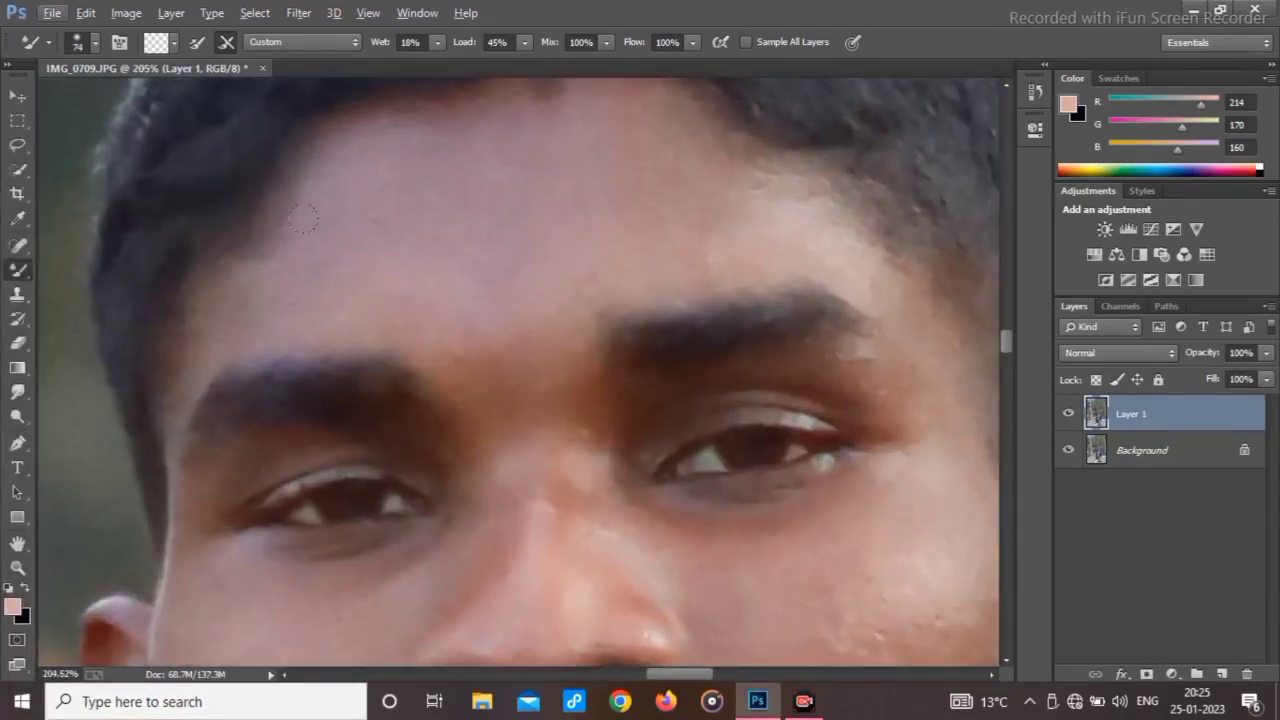
scroll(368, 222, up, 3)
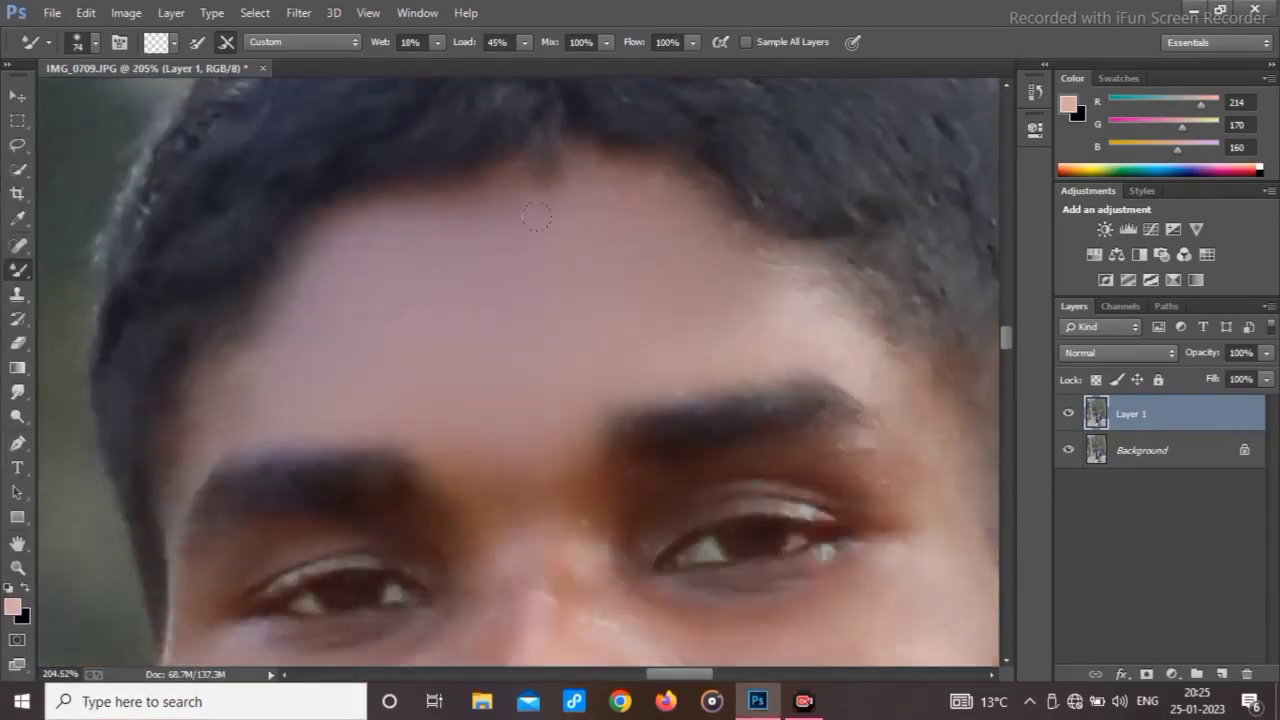
Smooth the cheek between the nose and the fully visible ear with the Mixer Brush, at sizes of 91 and 67 px.
scroll(459, 300, down, 5)
scroll(698, 520, up, 5)
drag(790, 380, 664, 316)
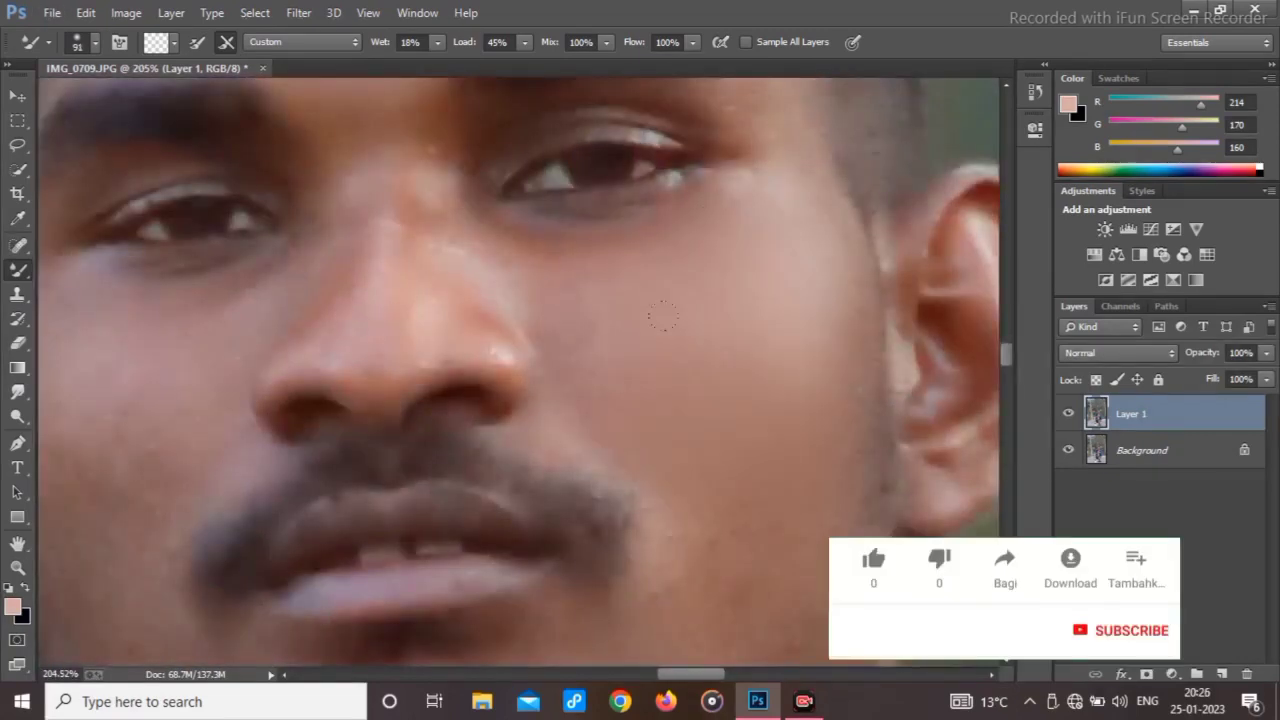
scroll(672, 490, down, 4)
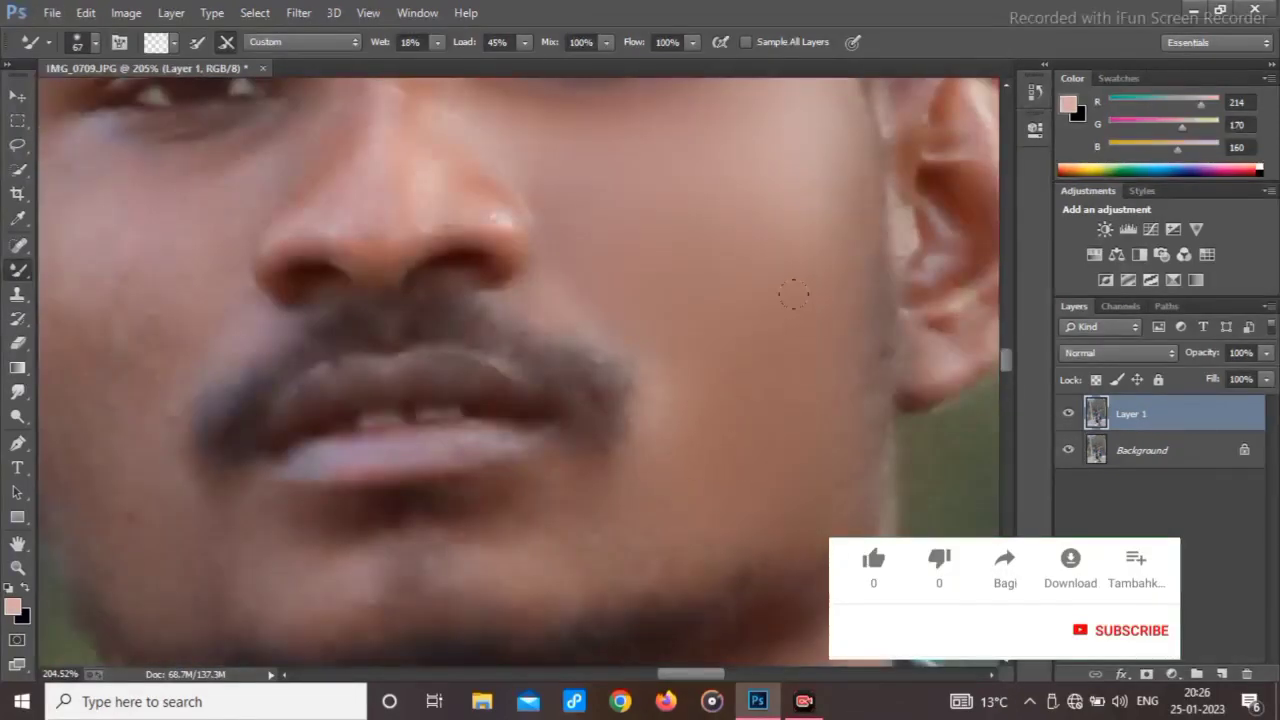
scroll(793, 294, down, 4)
Blend the skin of the opposite cheek with the Mixer Brush at a size of 68 px.
key(bracketleft)
key(bracketleft)
key(bracketleft)
scroll(600, 340, up, 5)
scroll(540, 300, up, 2)
scroll(209, 405, down, 2)
key(bracketright)
key(bracketright)
key(bracketright)
key(bracketright)
scroll(180, 425, down, 4)
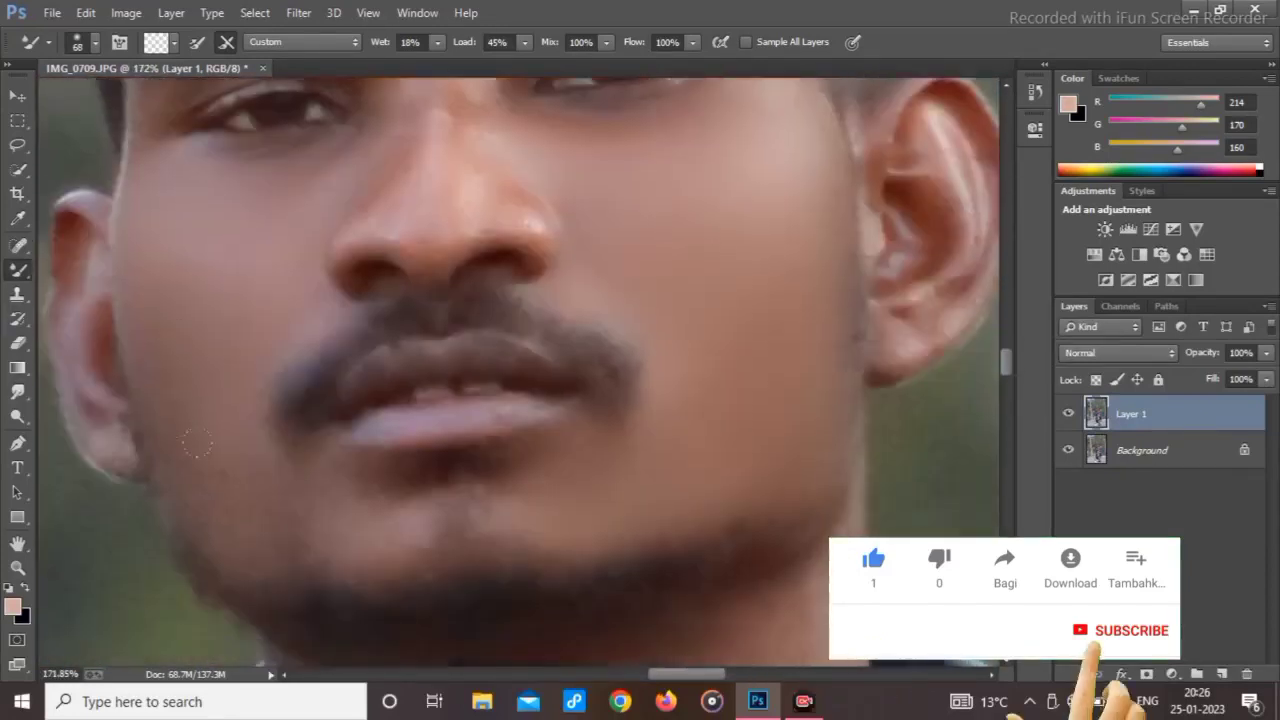
Smooth the chin and jawline below the mouth with the Mixer Brush.
key(bracketleft)
key(bracketleft)
key(bracketleft)
scroll(190, 436, down, 2)
scroll(190, 470, up, 2)
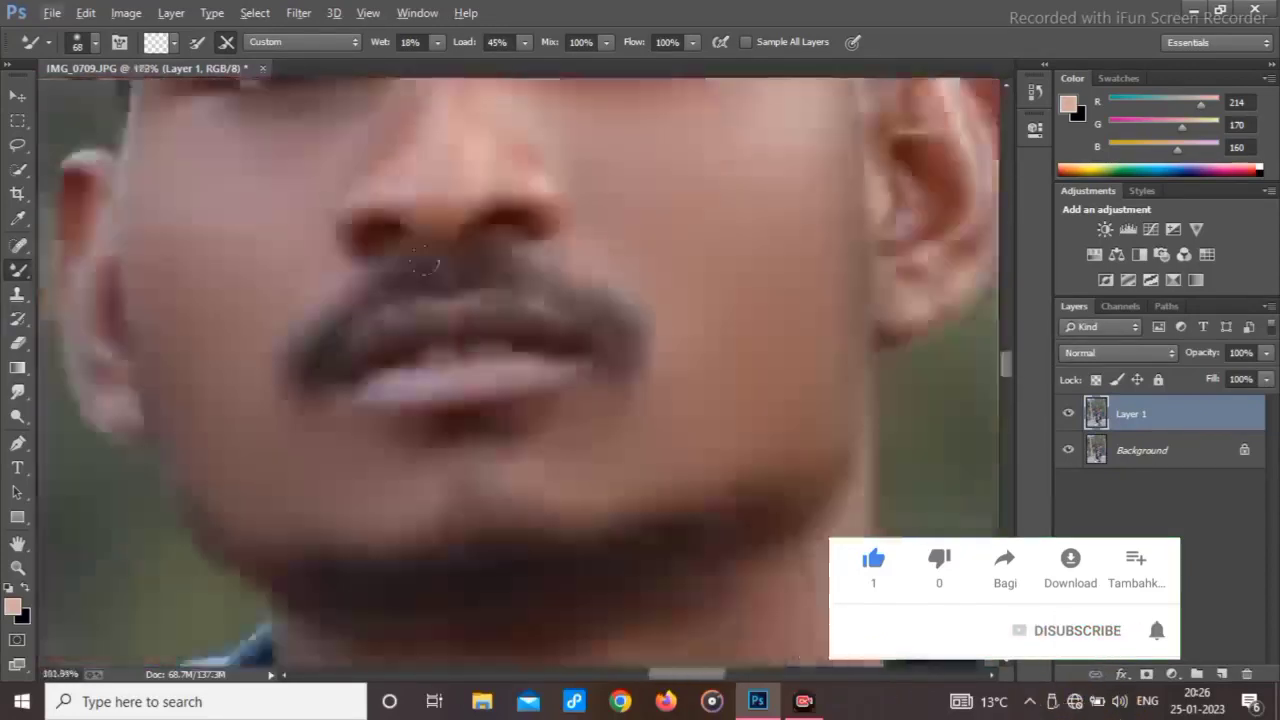
Smooth the nose and its edges with the Mixer Brush at a size of 29 px.
scroll(390, 300, up, 3)
mouse_move(394, 309)
mouse_down()
mouse_move(450, 339)
mouse_move(398, 364)
mouse_up()
key(bracketleft)
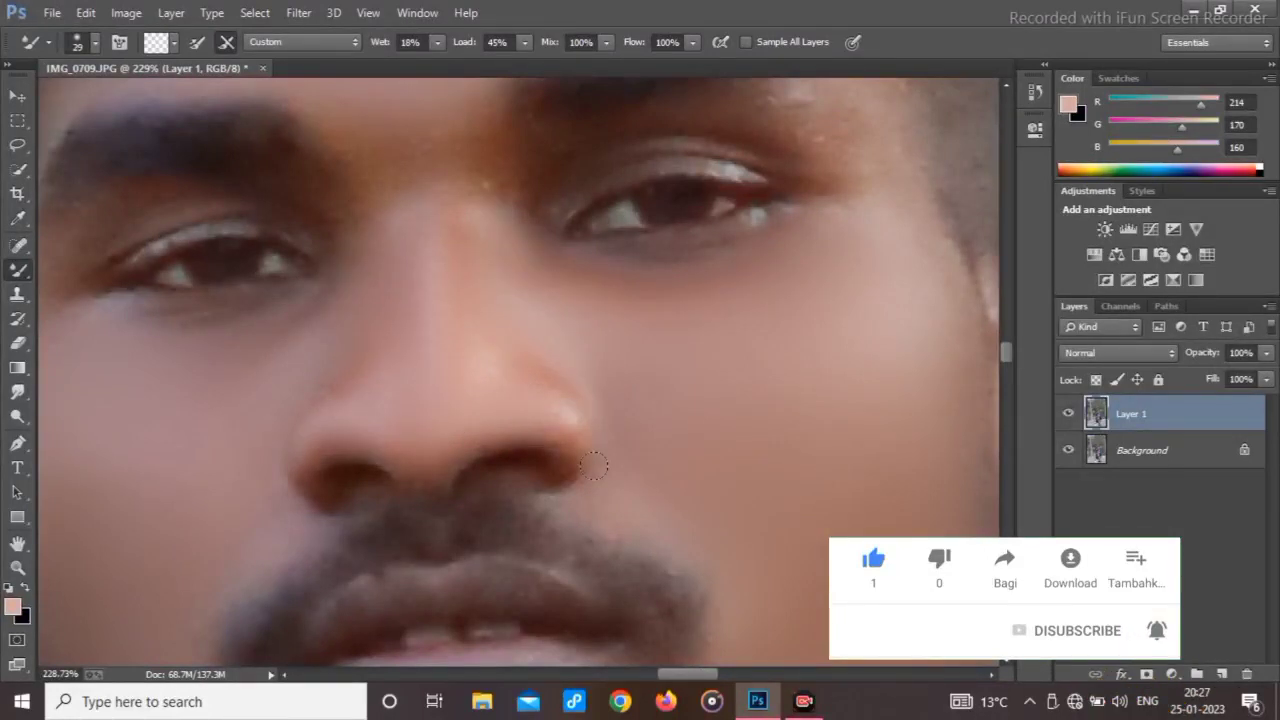
Blend the skin around the eyes and below the eyebrows with a 25 px Mixer Brush.
scroll(393, 313, up, 3)
scroll(424, 256, down, 1)
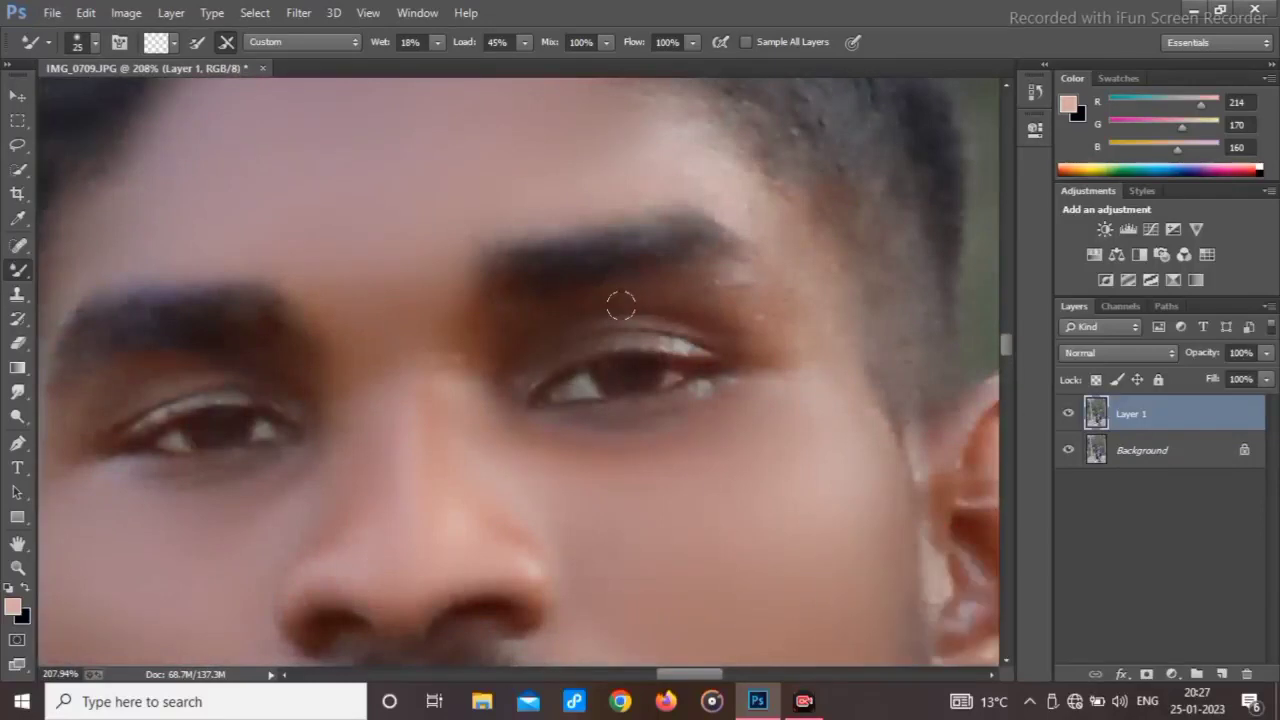
scroll(770, 284, down, 1)
scroll(149, 389, up, 2)
Smooth the skin of the ears with the Mixer Brush at a size of 22 px.
scroll(474, 244, down, 12)
scroll(677, 322, up, 8)
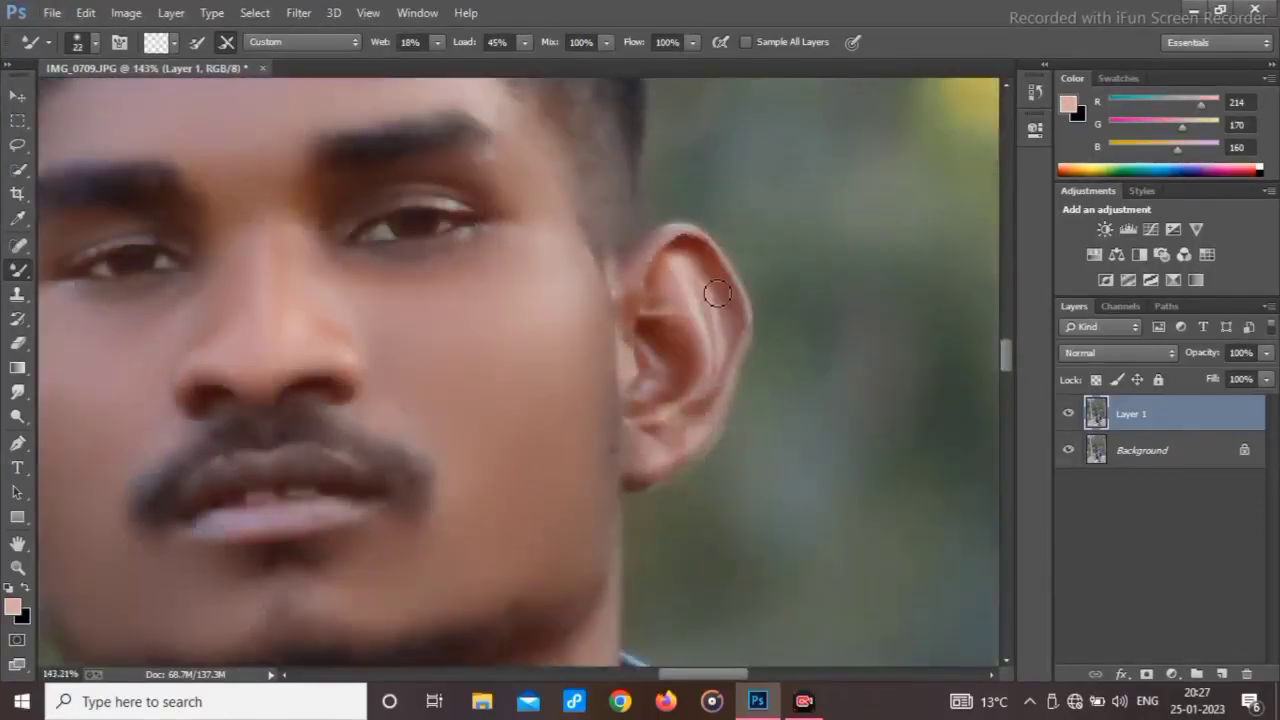
scroll(642, 271, down, 3)
scroll(426, 234, up, 4)
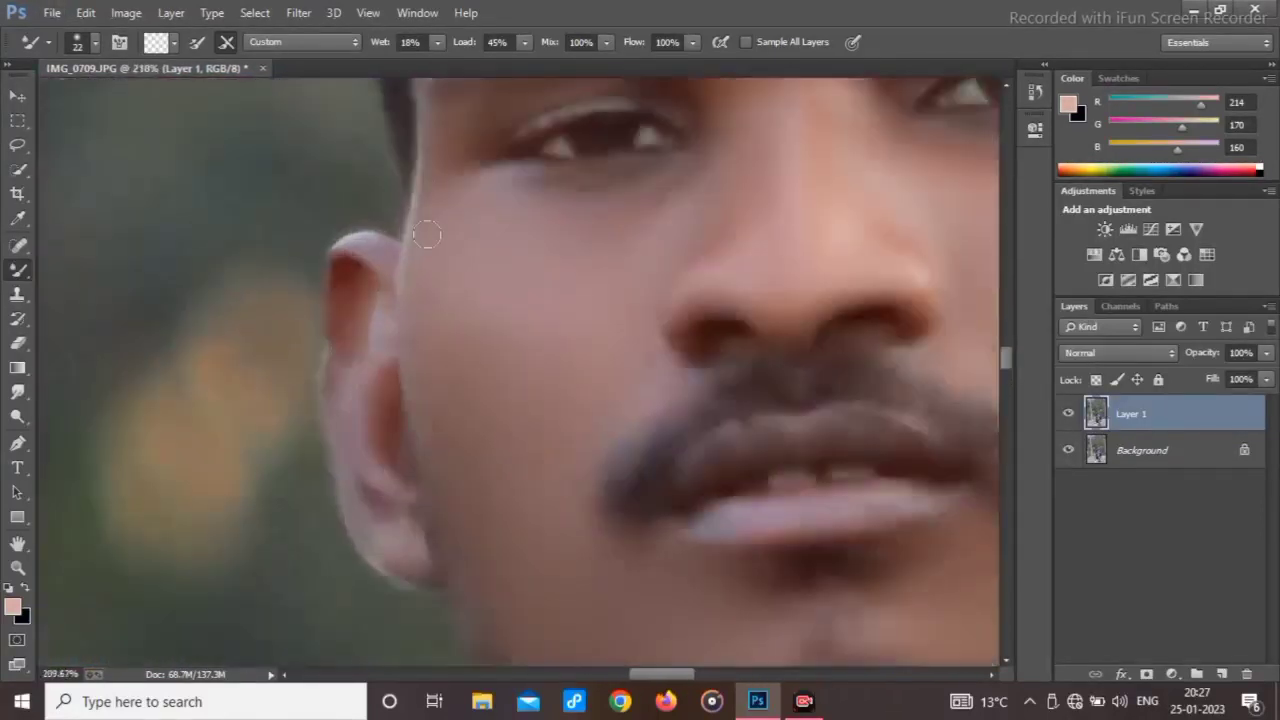
Smooth the neck between the beard and the shirt collar with the Mixer Brush, at sizes of 100 and 60 px.
scroll(453, 328, down, 10)
scroll(490, 385, up, 8)
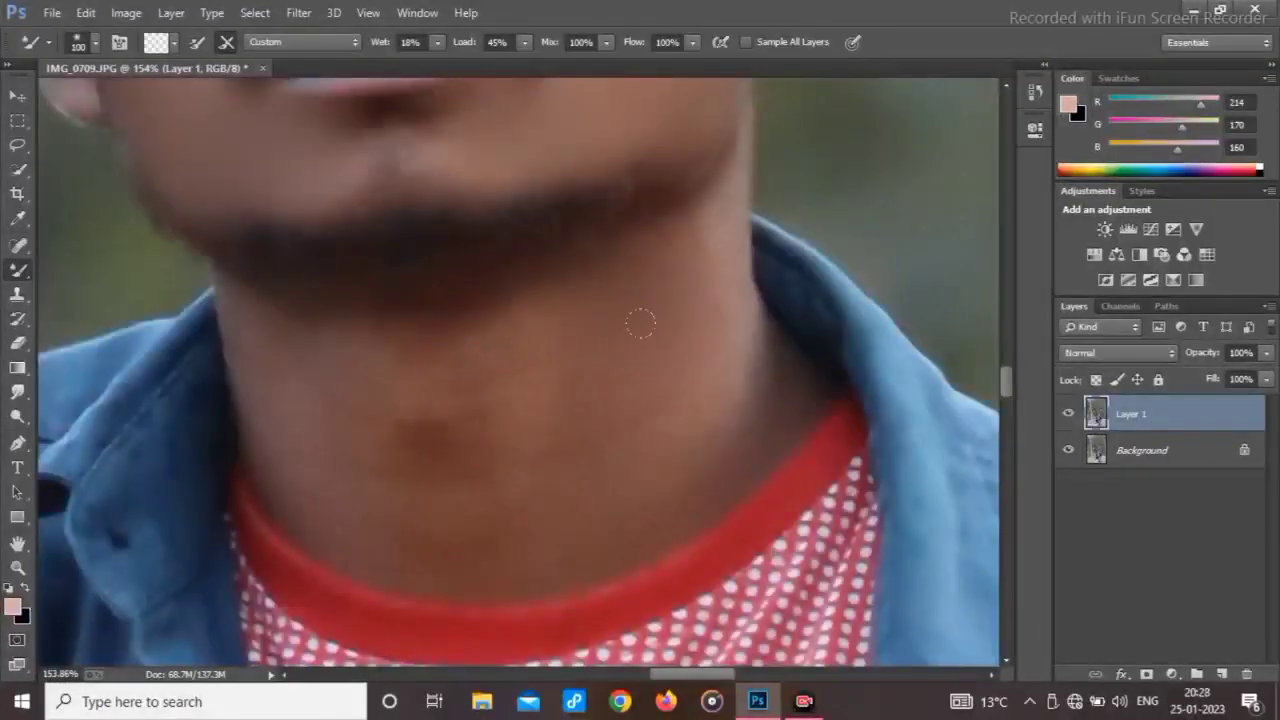
drag(467, 281, 532, 339)
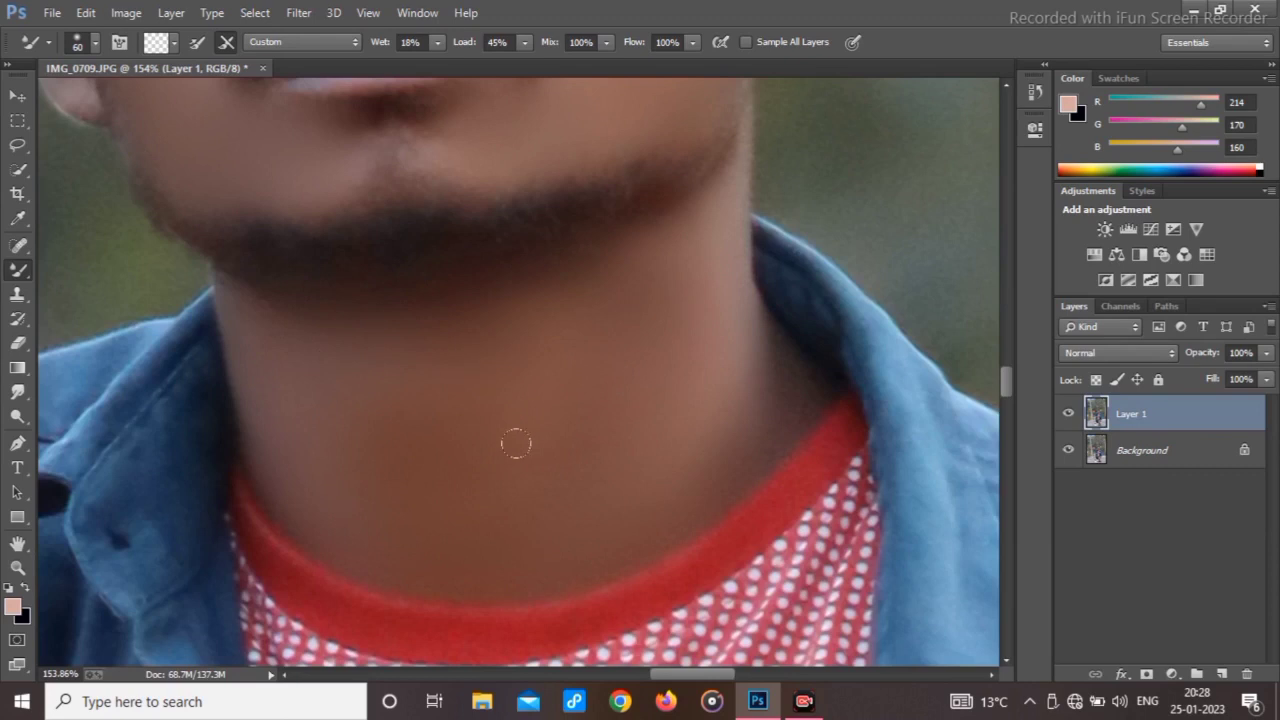
Smooth the hand and forearm resting on the raised knee with the Mixer Brush, using sizes of 60 and 102 px.
scroll(516, 443, down, 8)
scroll(337, 408, up, 7)
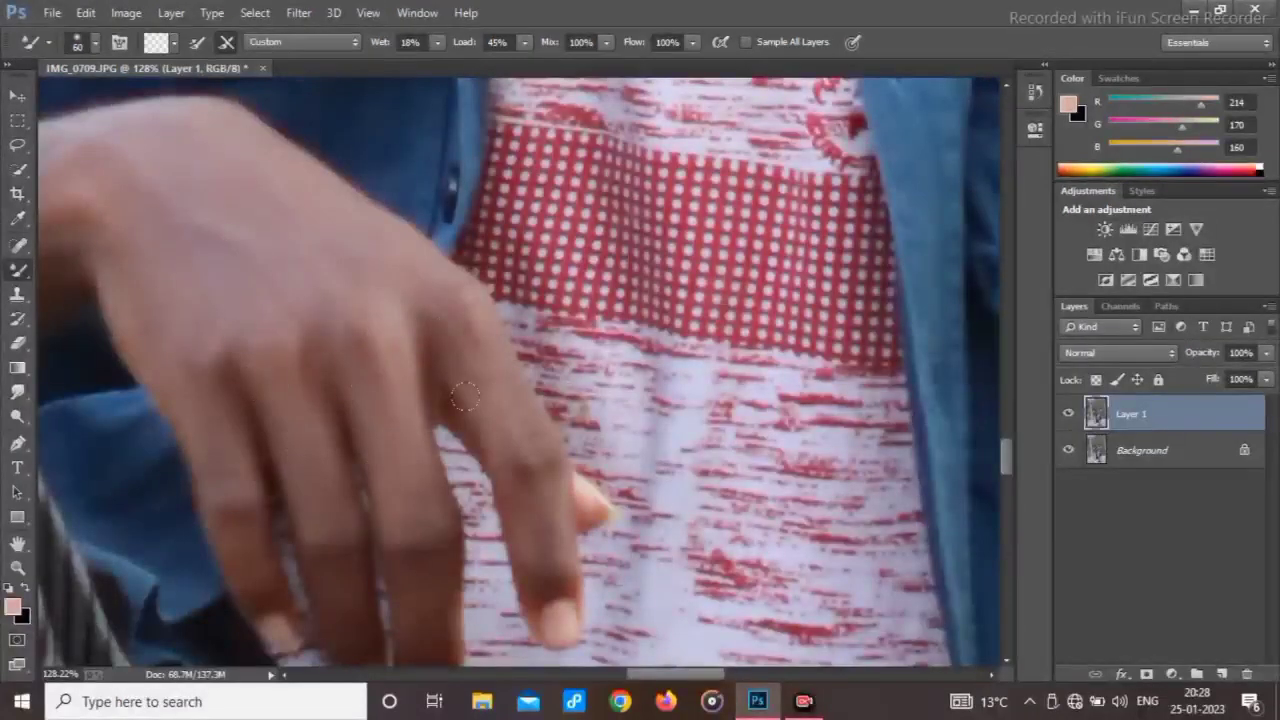
scroll(230, 403, down, 3)
scroll(508, 395, down, 3)
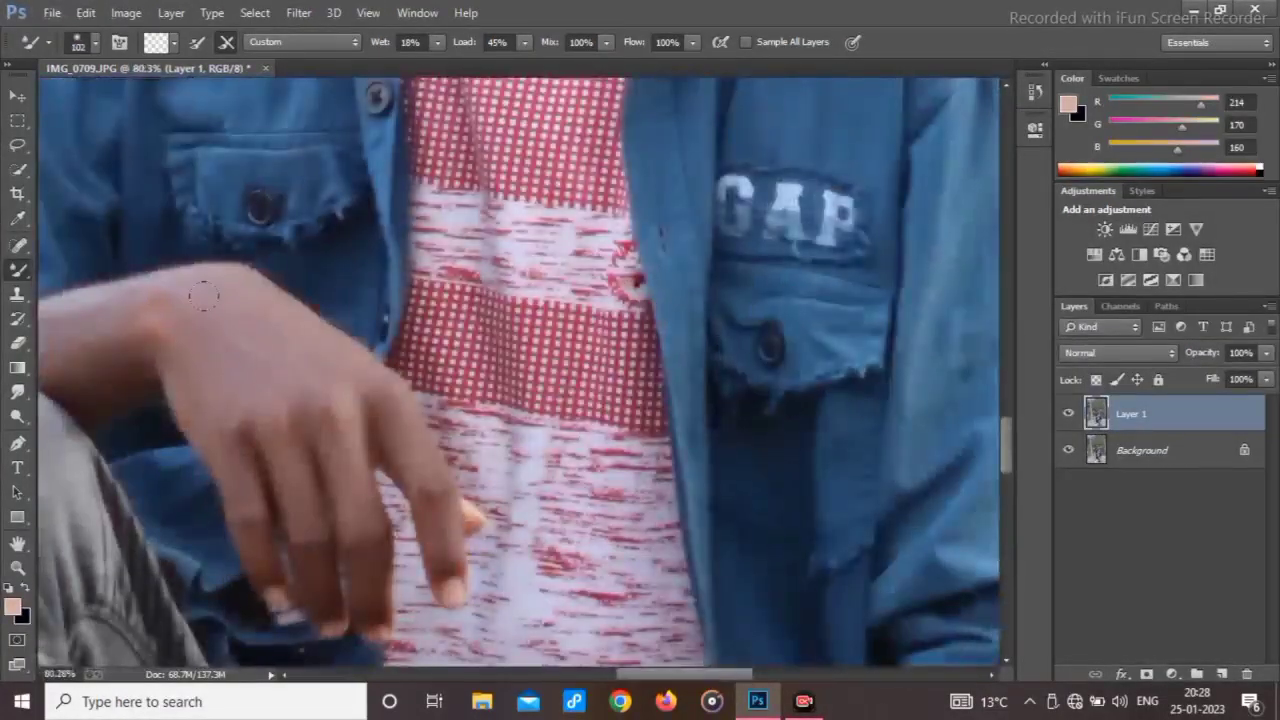
scroll(336, 370, left, 3)
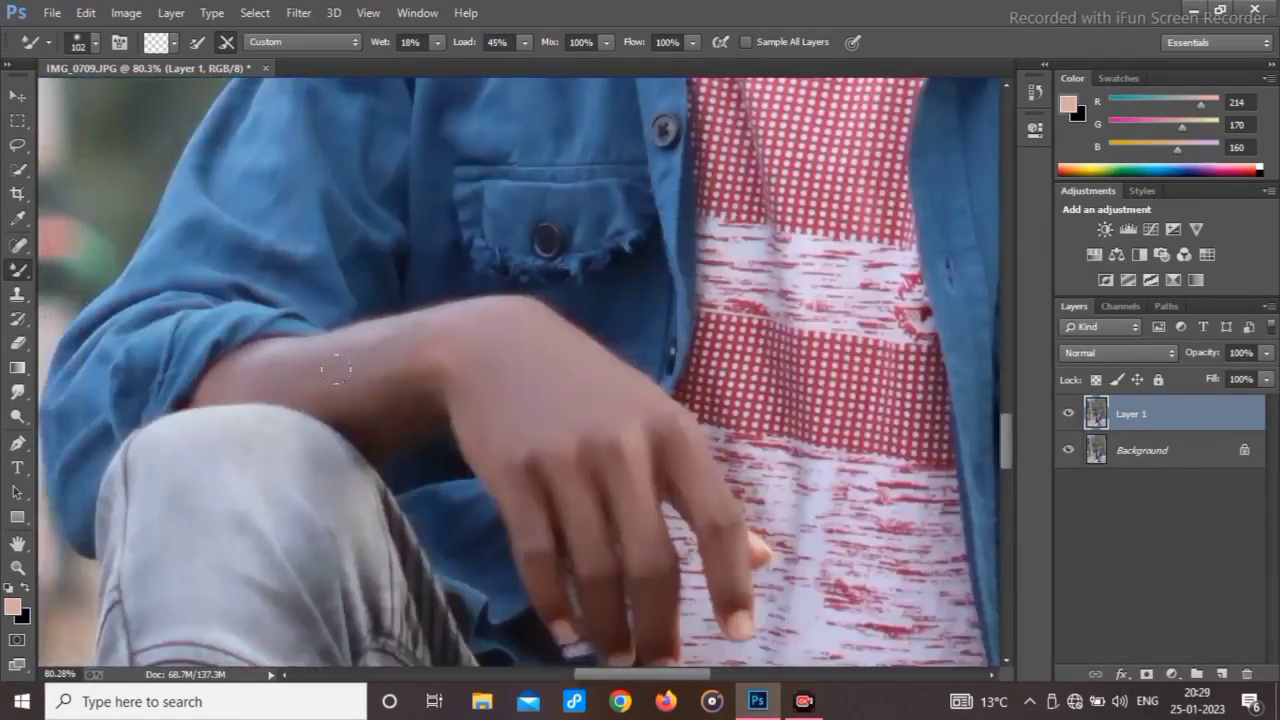
Smooth the forearm and hand resting on the lowered knee with the Mixer Brush, at sizes of 97 and 63 px.
scroll(319, 397, down, 3)
scroll(700, 400, up, 4)
drag(736, 328, 537, 477)
scroll(487, 383, down, 3)
scroll(486, 451, down, 3)
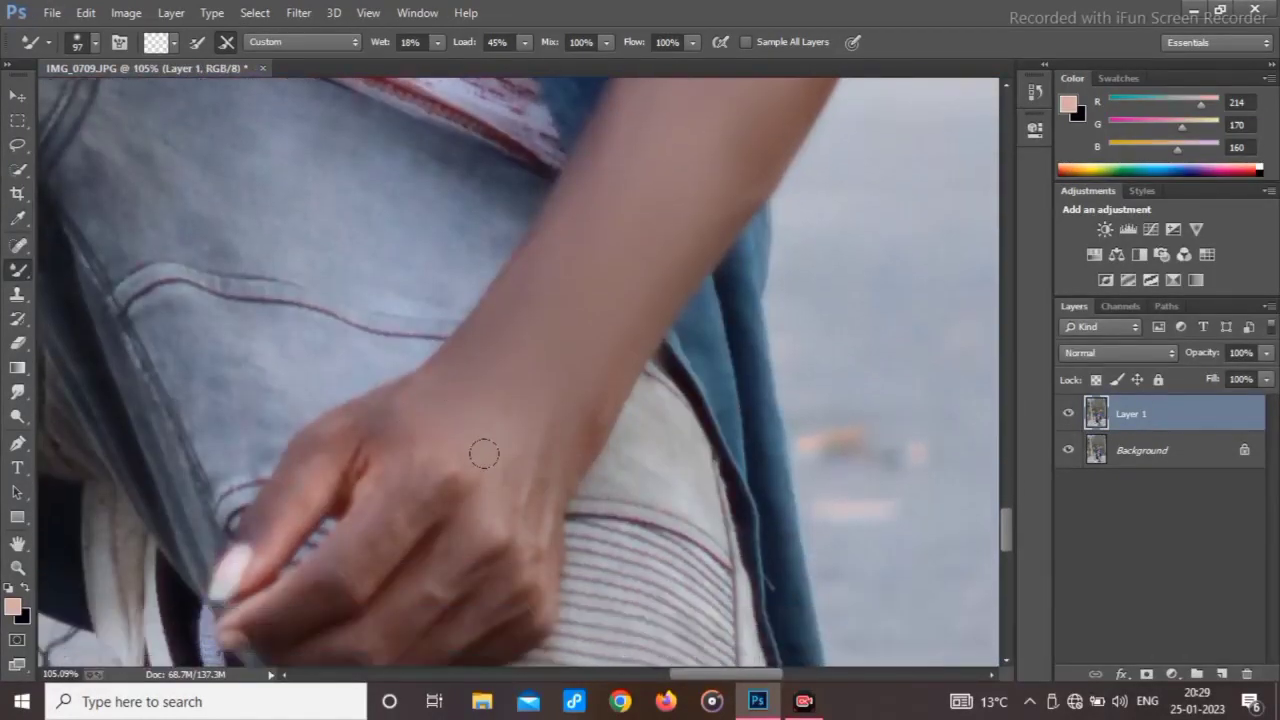
scroll(299, 352, down, 5)
drag(349, 345, 546, 637)
drag(620, 280, 534, 640)
drag(526, 317, 512, 520)
scroll(413, 415, up, 5)
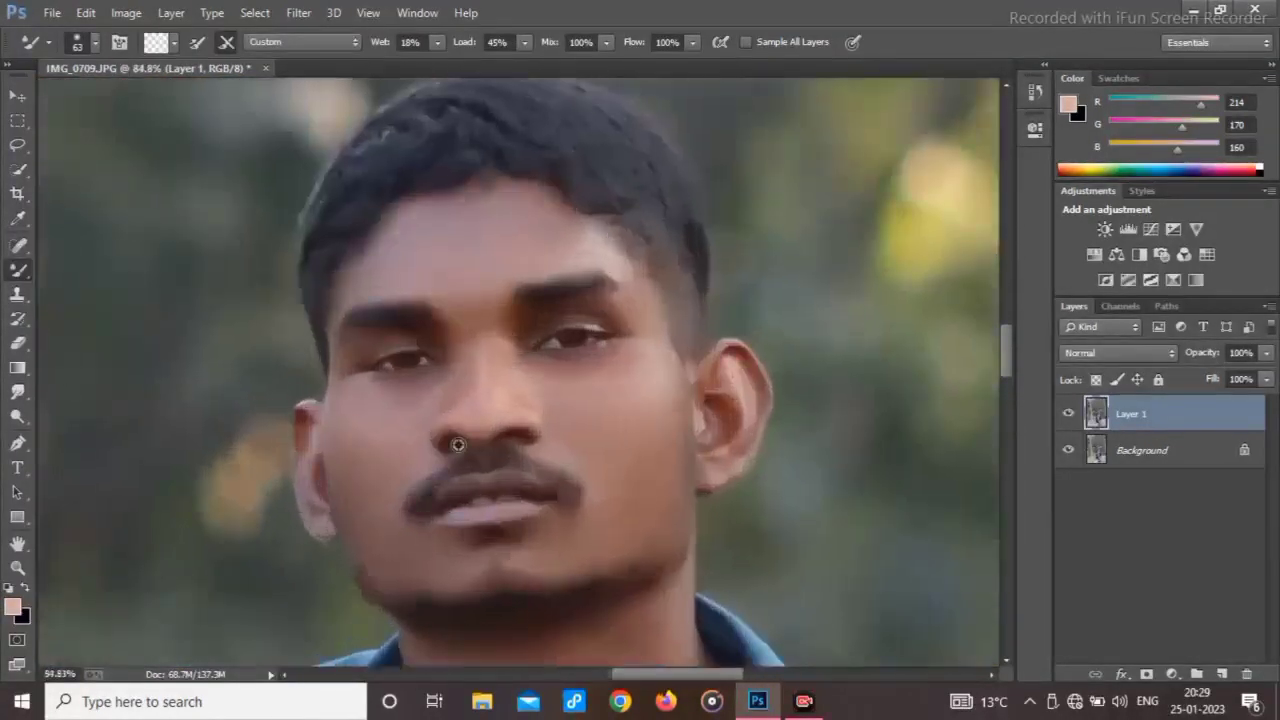
Duplicate the Background layer, place the copy above Layer 1 and set its blend mode to Linear Light.
drag(1143, 448, 1222, 674)
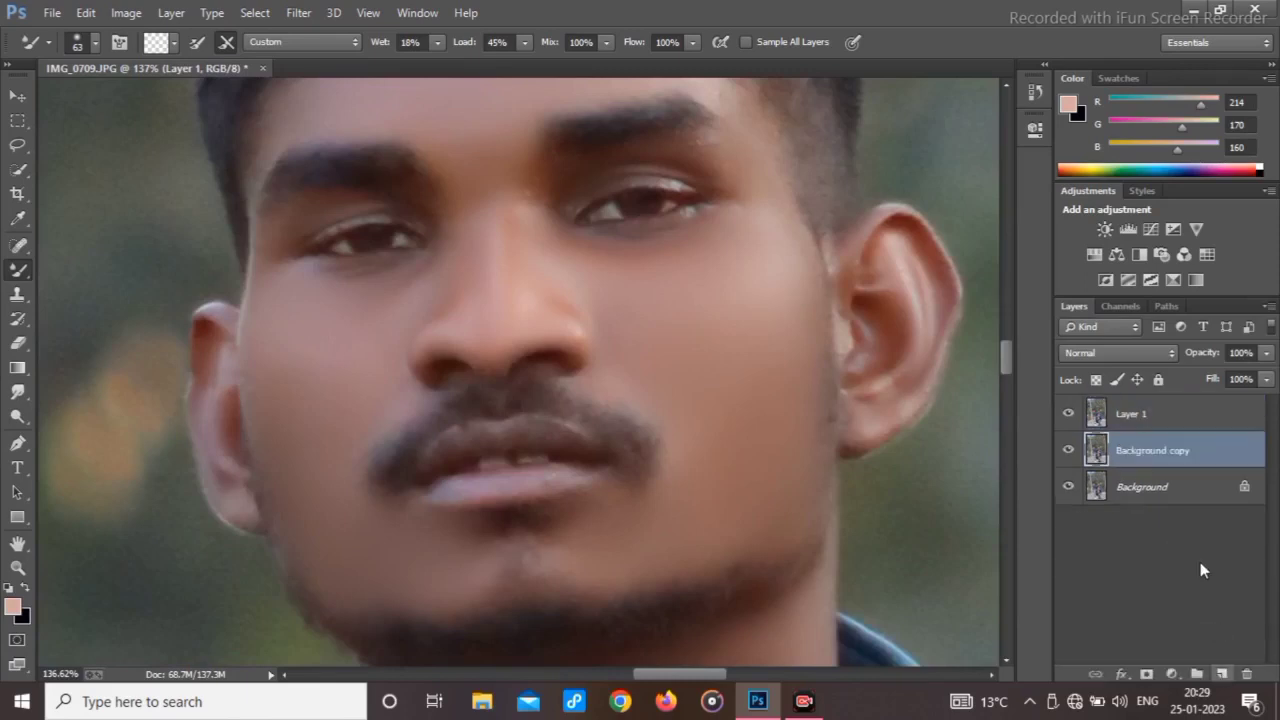
drag(1192, 451, 1195, 408)
click(1134, 352)
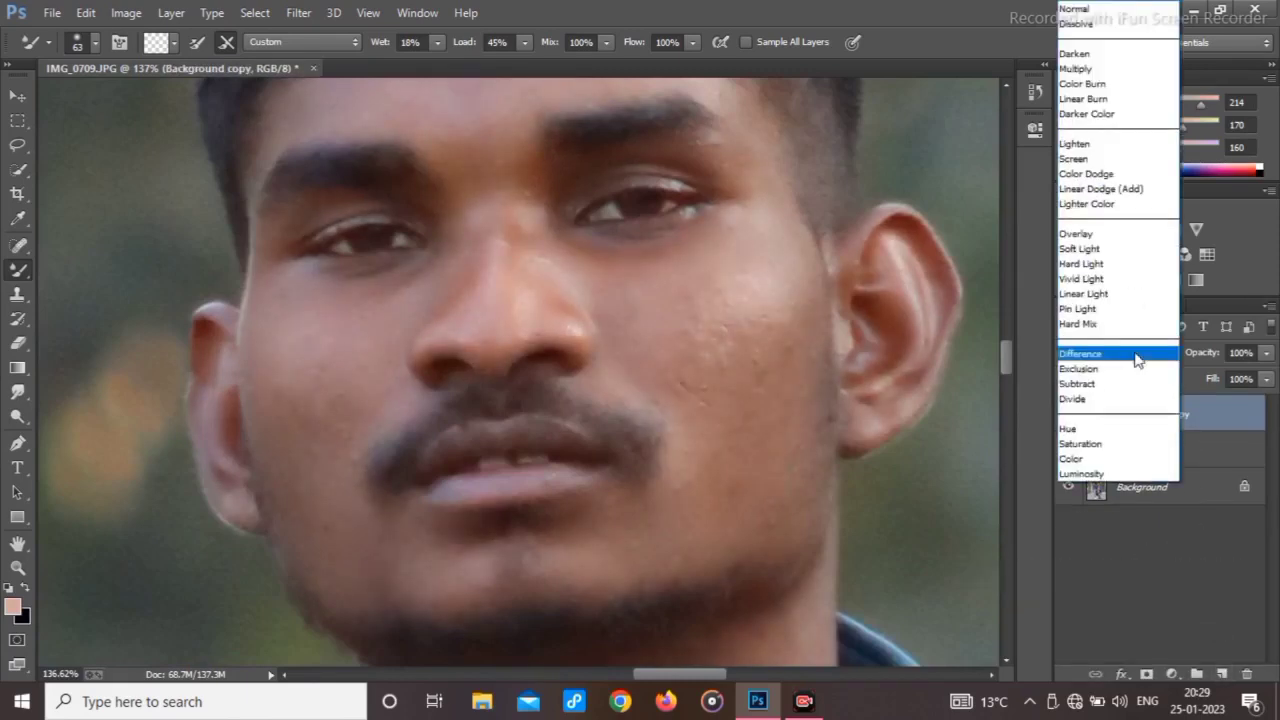
click(1115, 294)
Apply a High Pass filter with a radius of 1.2 pixels to the Background copy layer.
click(298, 12)
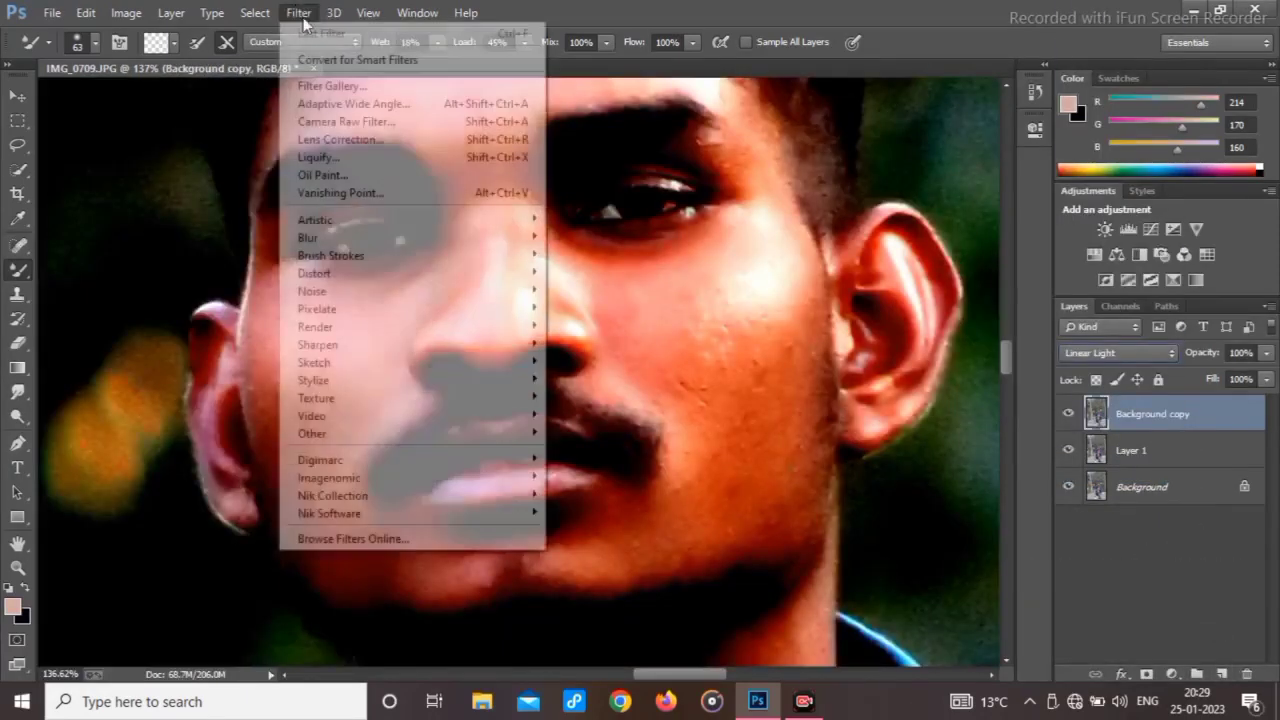
mouse_move(440, 440)
click(572, 450)
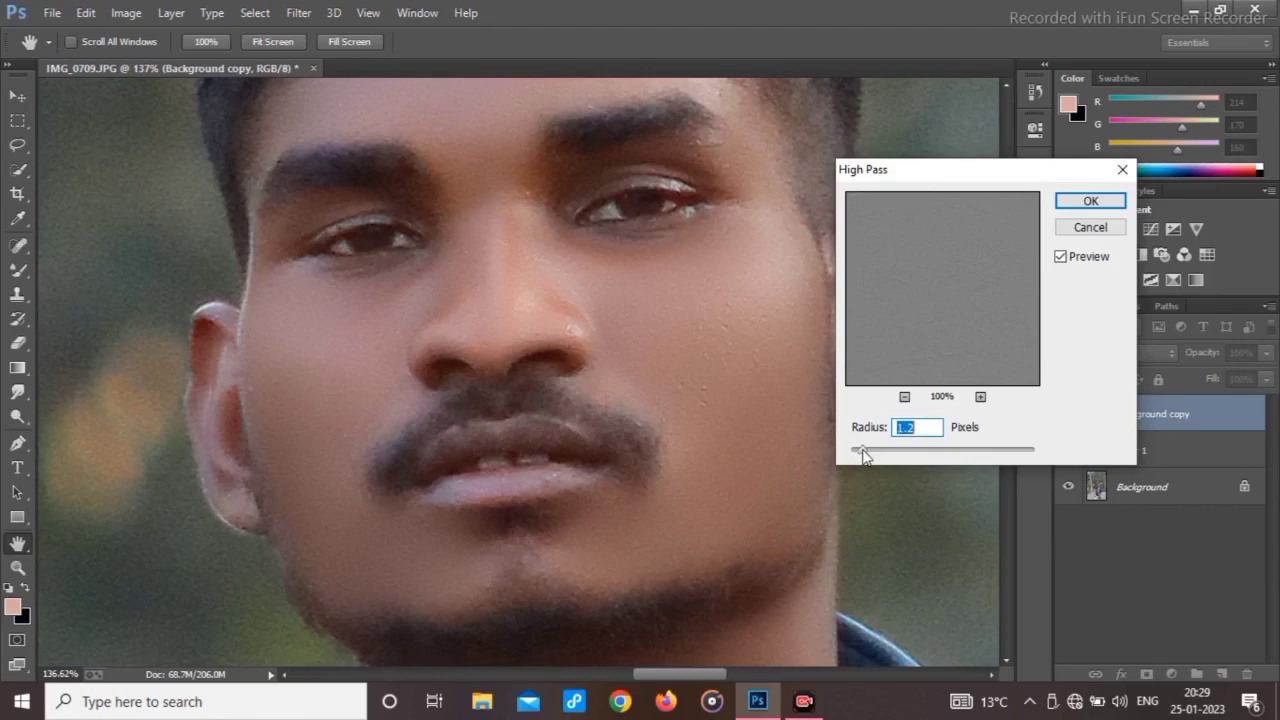
click(1090, 201)
Flatten all the retouching layers into a single background.
key(b)
scroll(514, 366, down, 4)
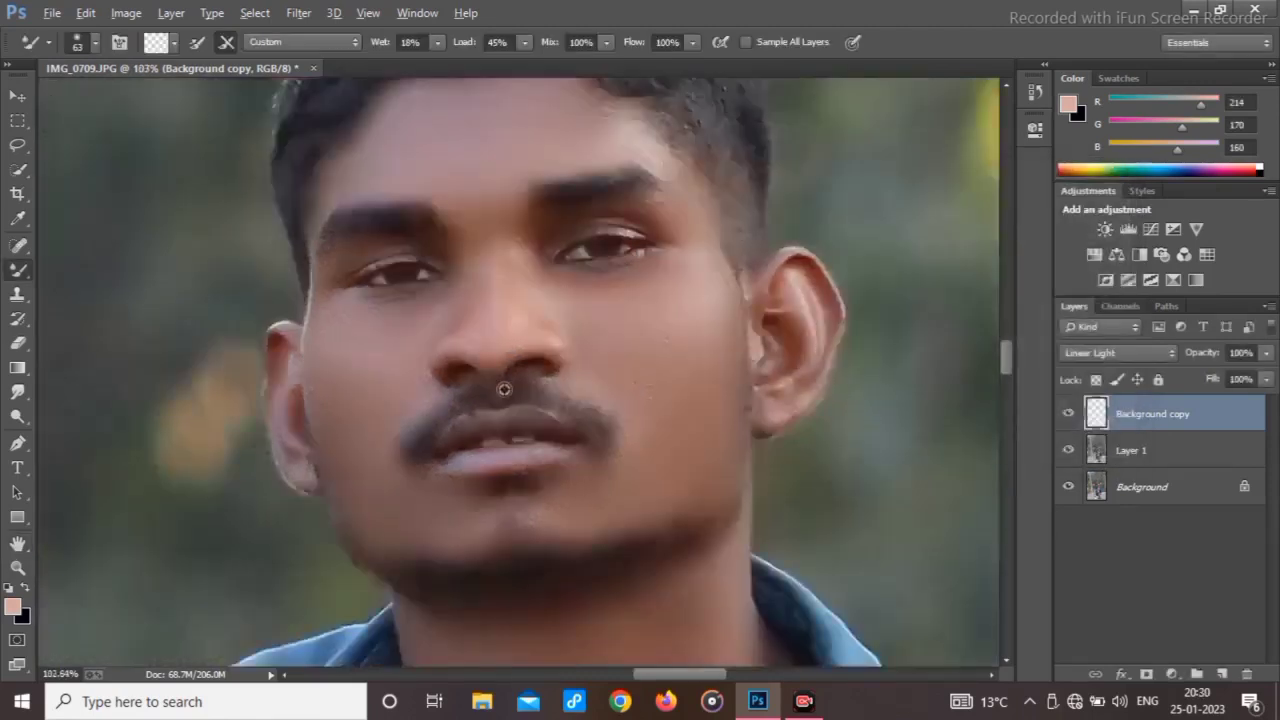
scroll(532, 374, down, 4)
scroll(543, 394, down, 1)
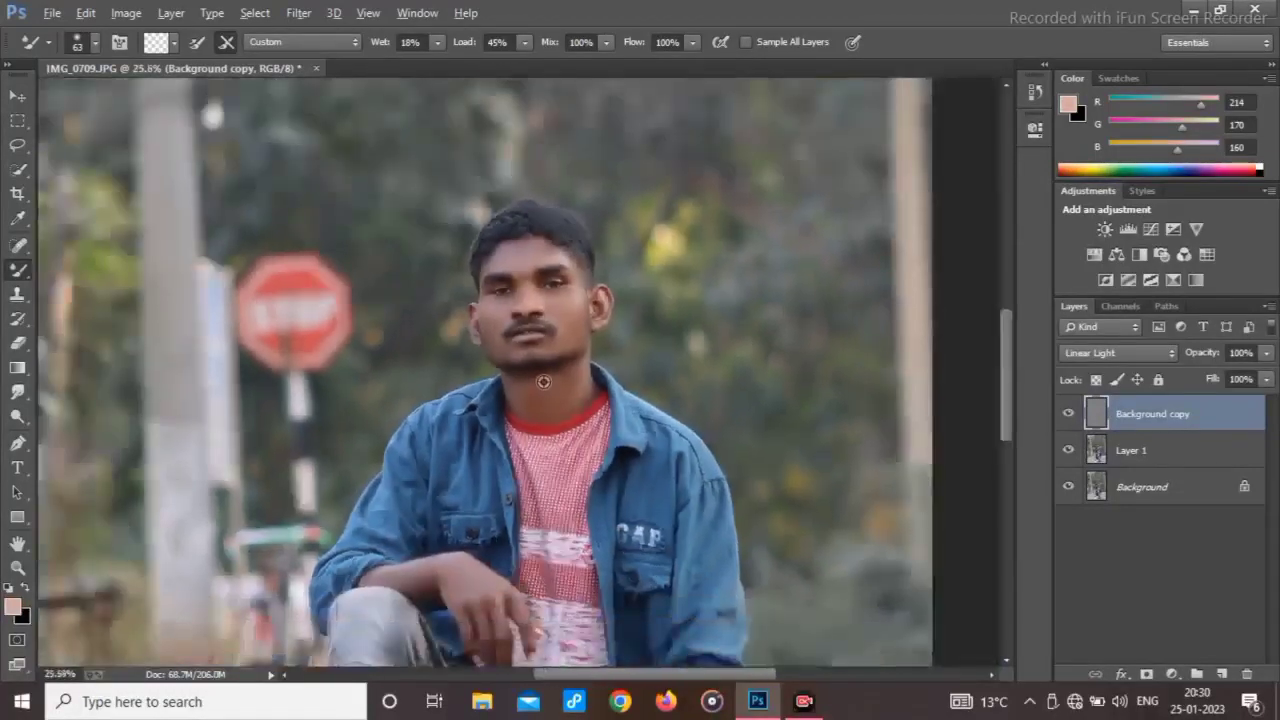
scroll(543, 371, up, 1)
right_click(1143, 502)
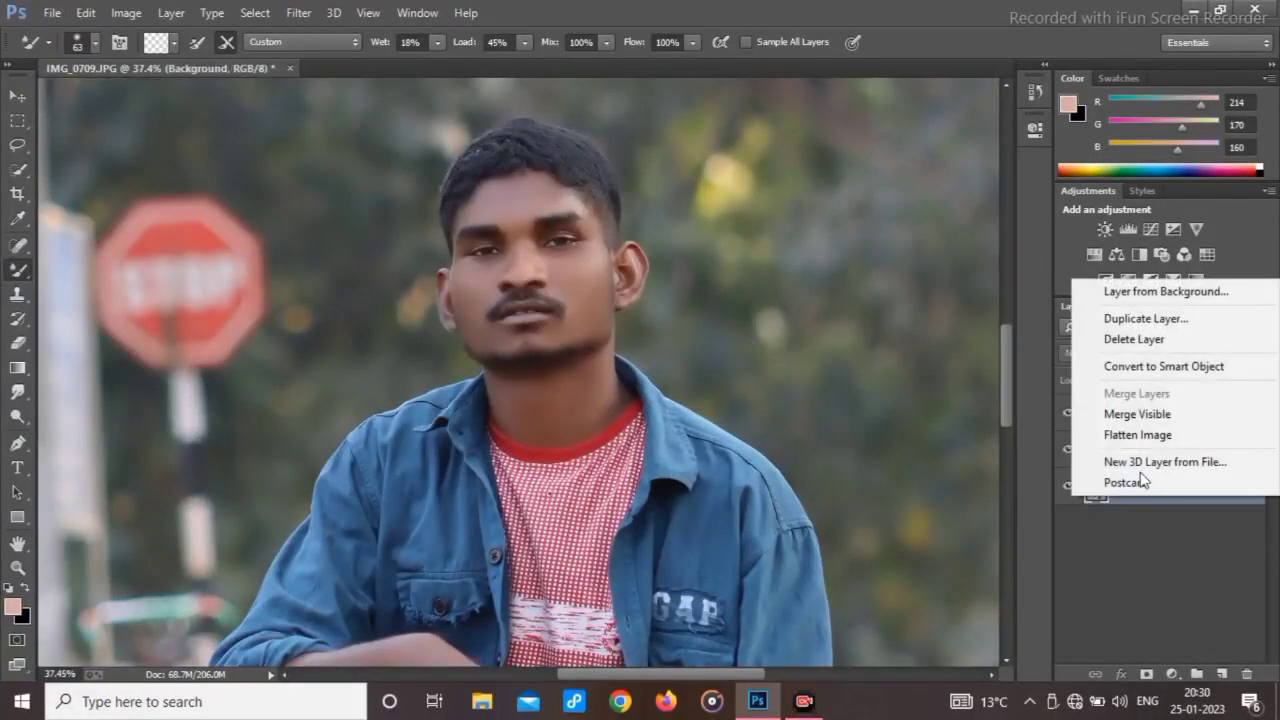
click(1136, 438)
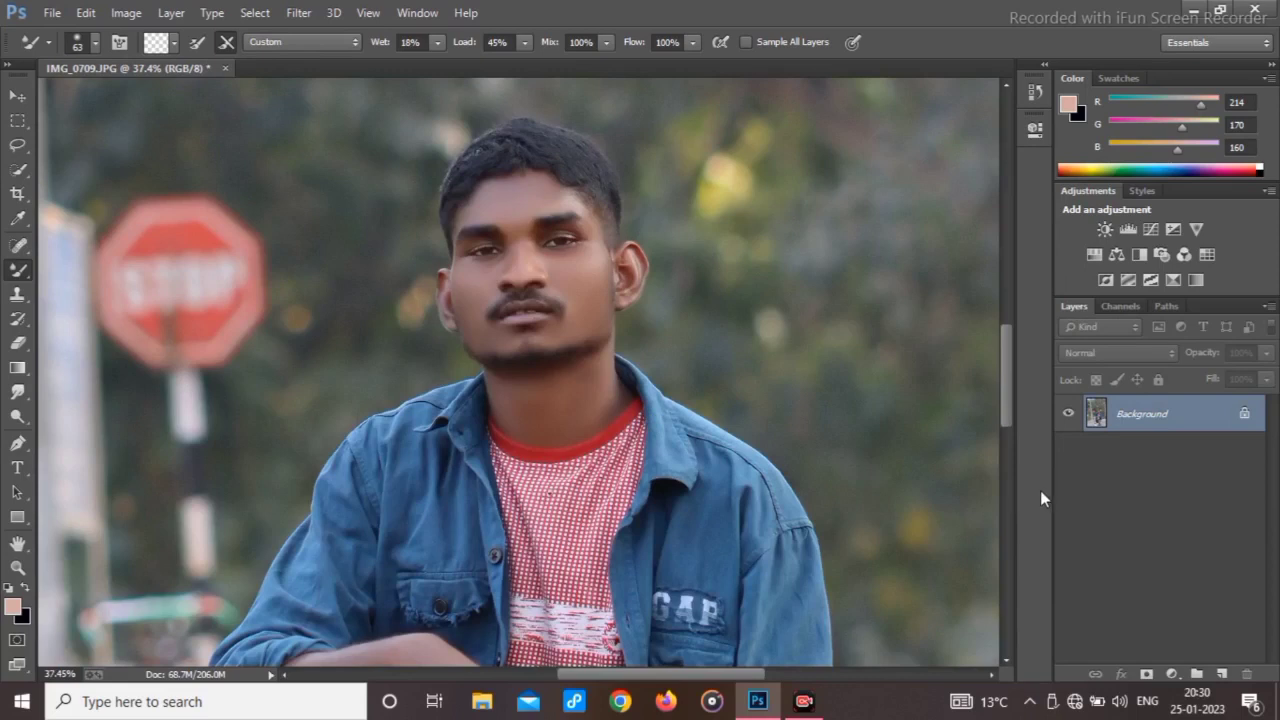
Fit the whole photo in the view and duplicate the flattened background onto a new layer.
scroll(540, 355, down, 5)
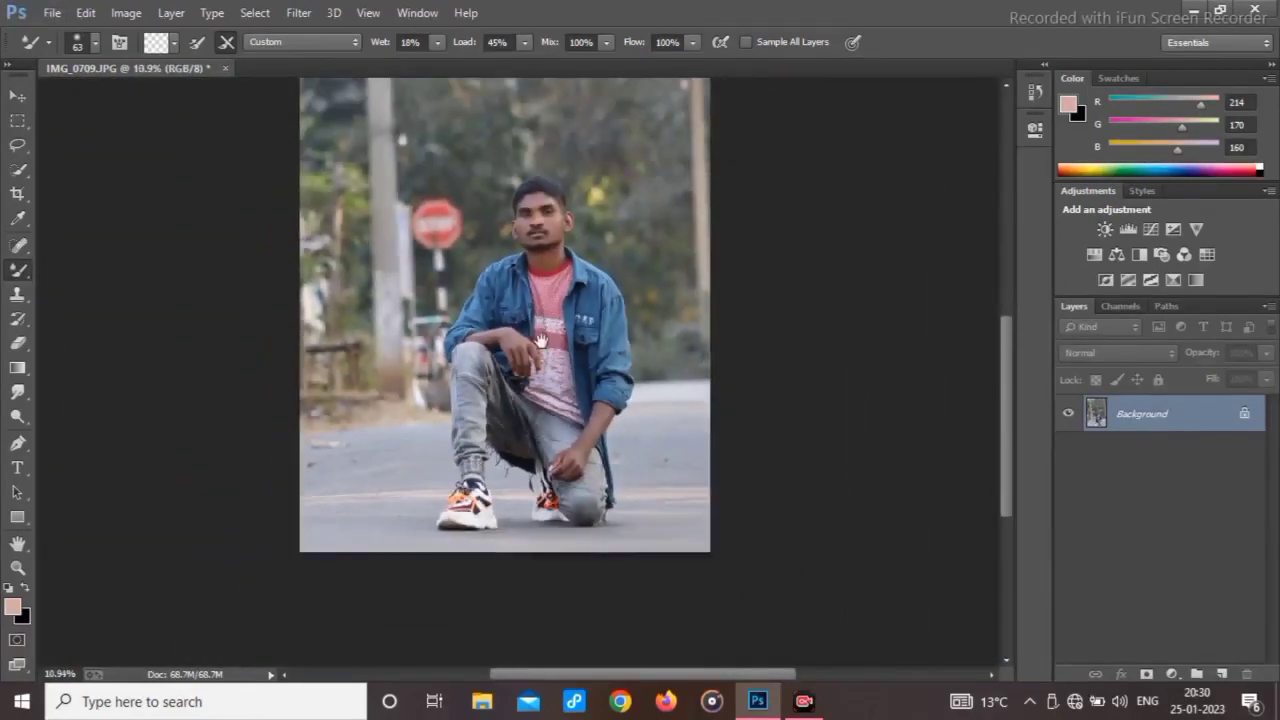
right_click(541, 342)
click(572, 355)
key(ctrl+j)
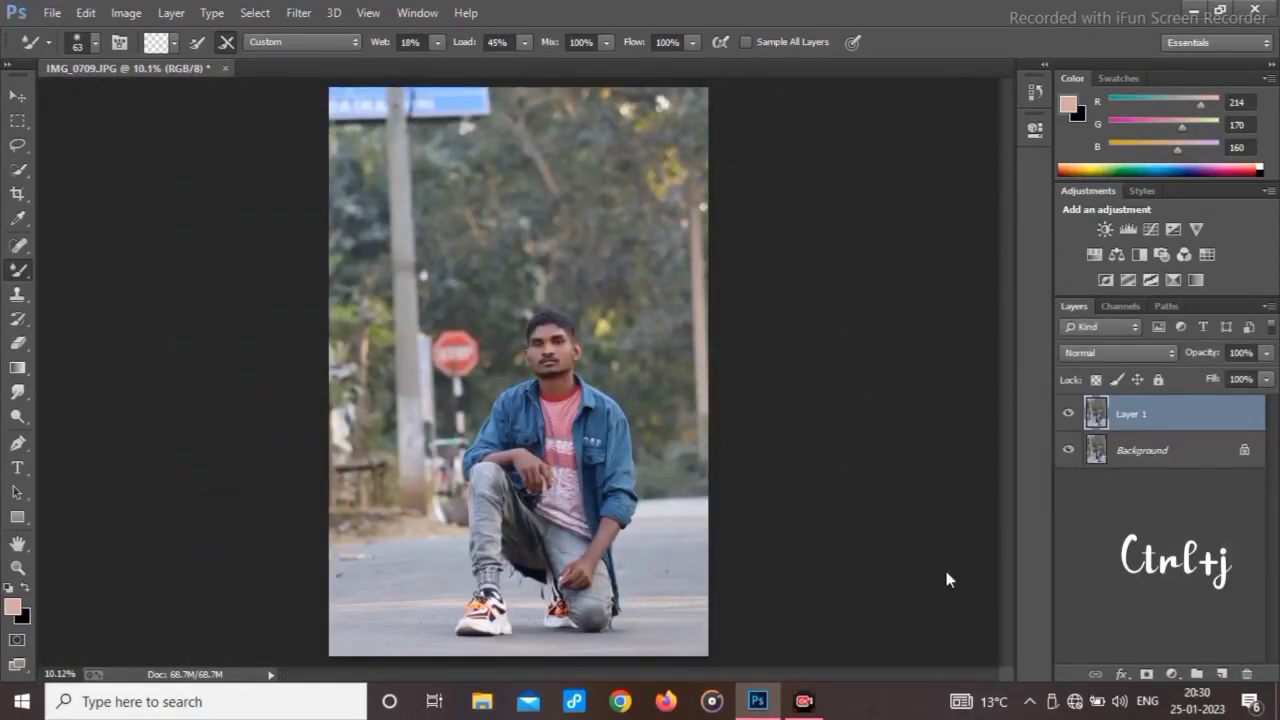
With the Camera Raw Filter, set Temperature +13, Exposure +0.10, Shadows +29, Highlights -48, Contrast +31 and Clarity +35.
click(255, 12)
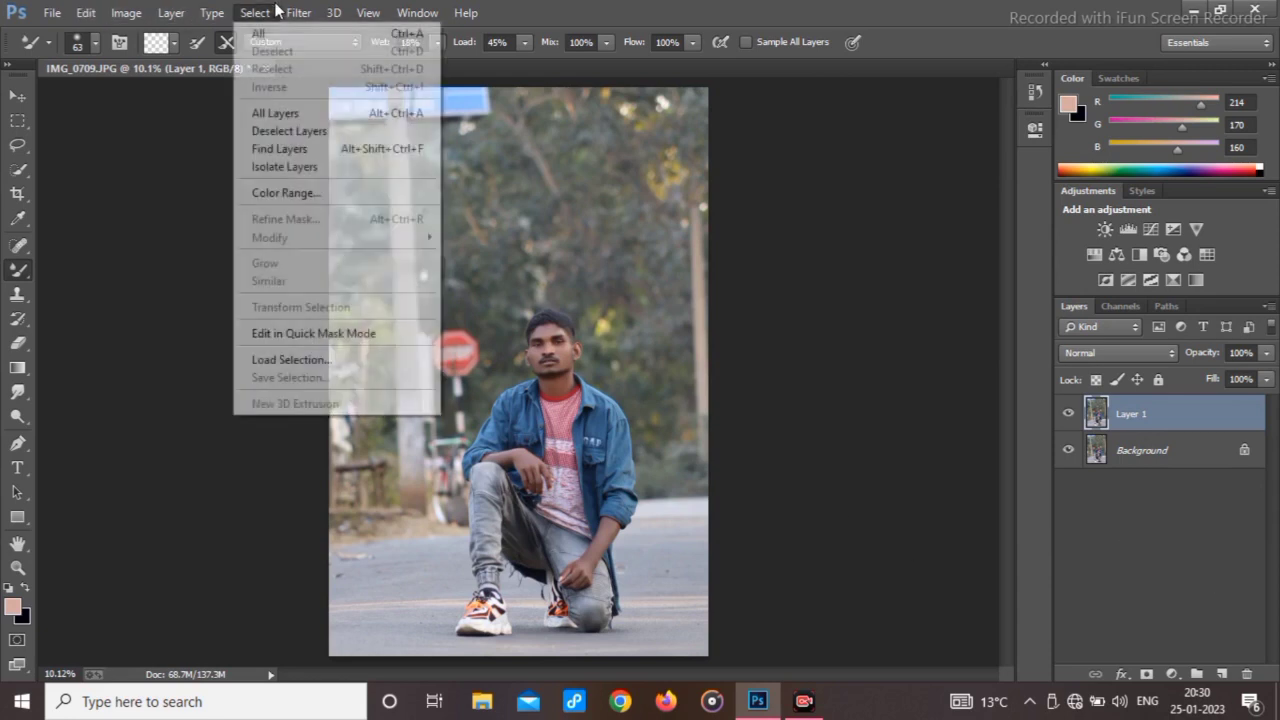
click(375, 120)
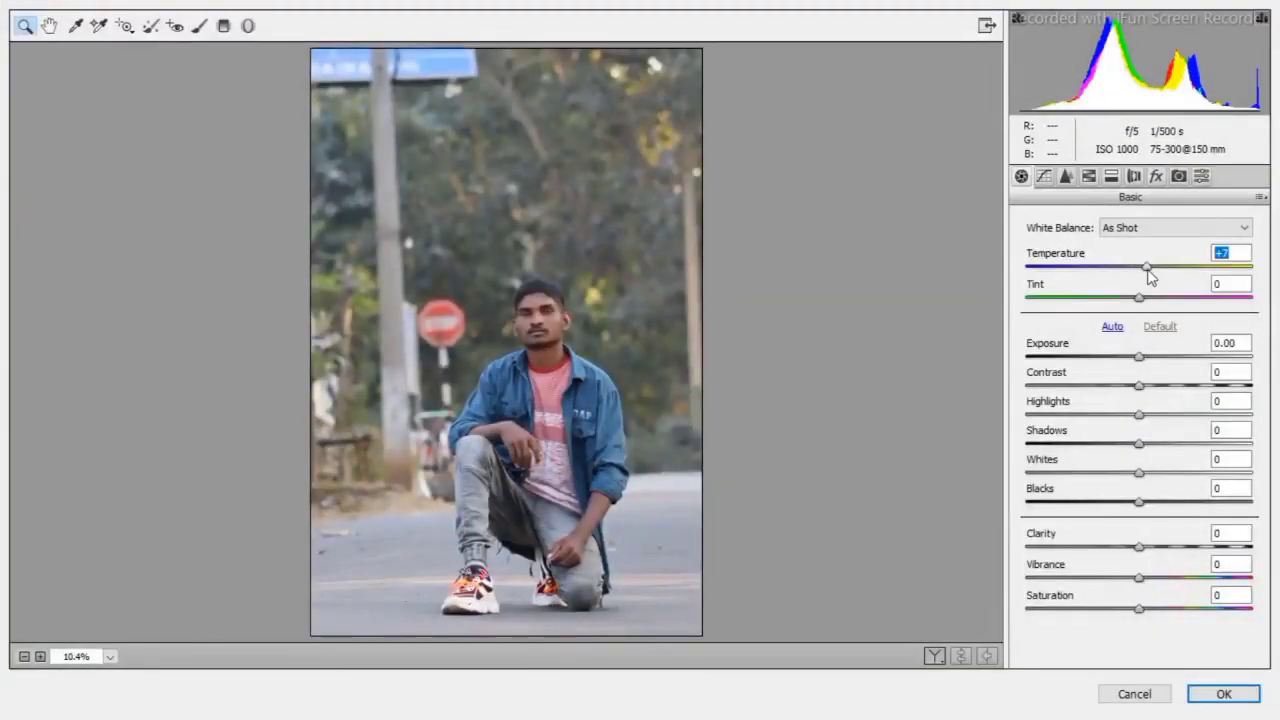
drag(1148, 272, 1154, 273)
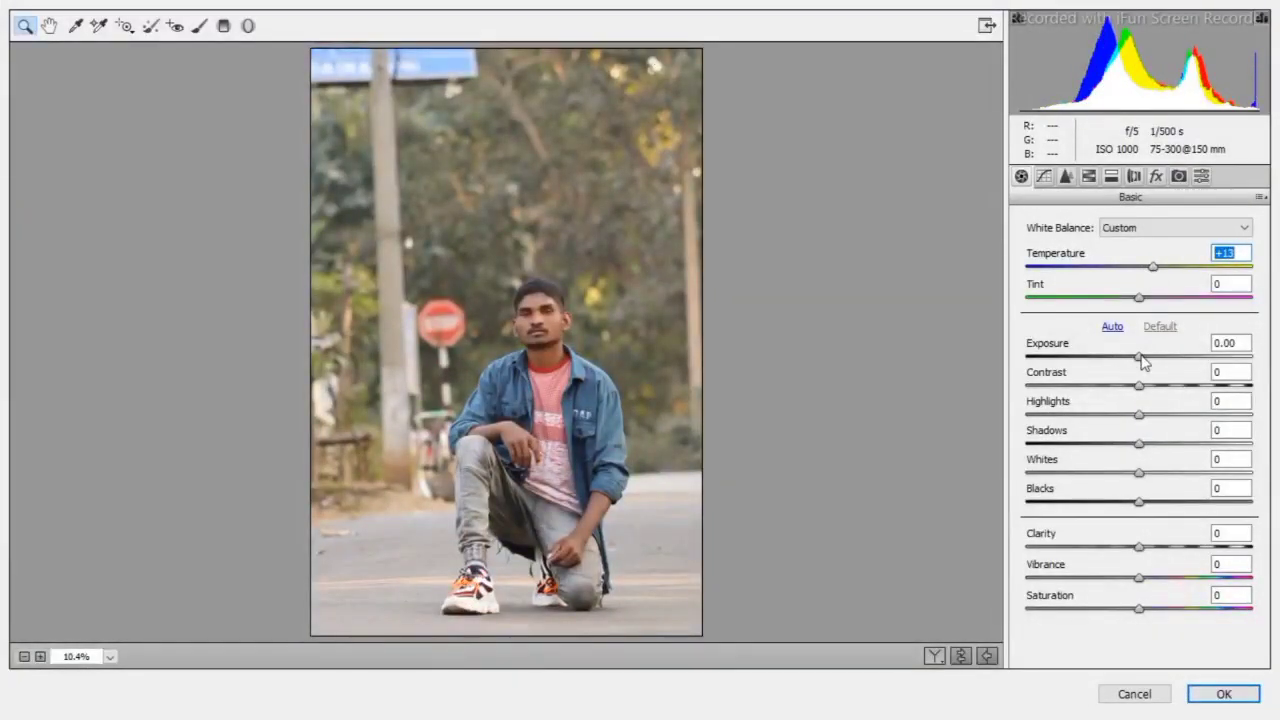
drag(1145, 360, 1146, 360)
drag(1138, 443, 1172, 443)
drag(1139, 414, 1080, 417)
drag(1137, 382, 1168, 386)
drag(1158, 543, 1178, 545)
Refine the tones while checking the face: set Exposure to +0.15, Contrast to +7 and Shadows to +48.
drag(510, 259, 620, 390)
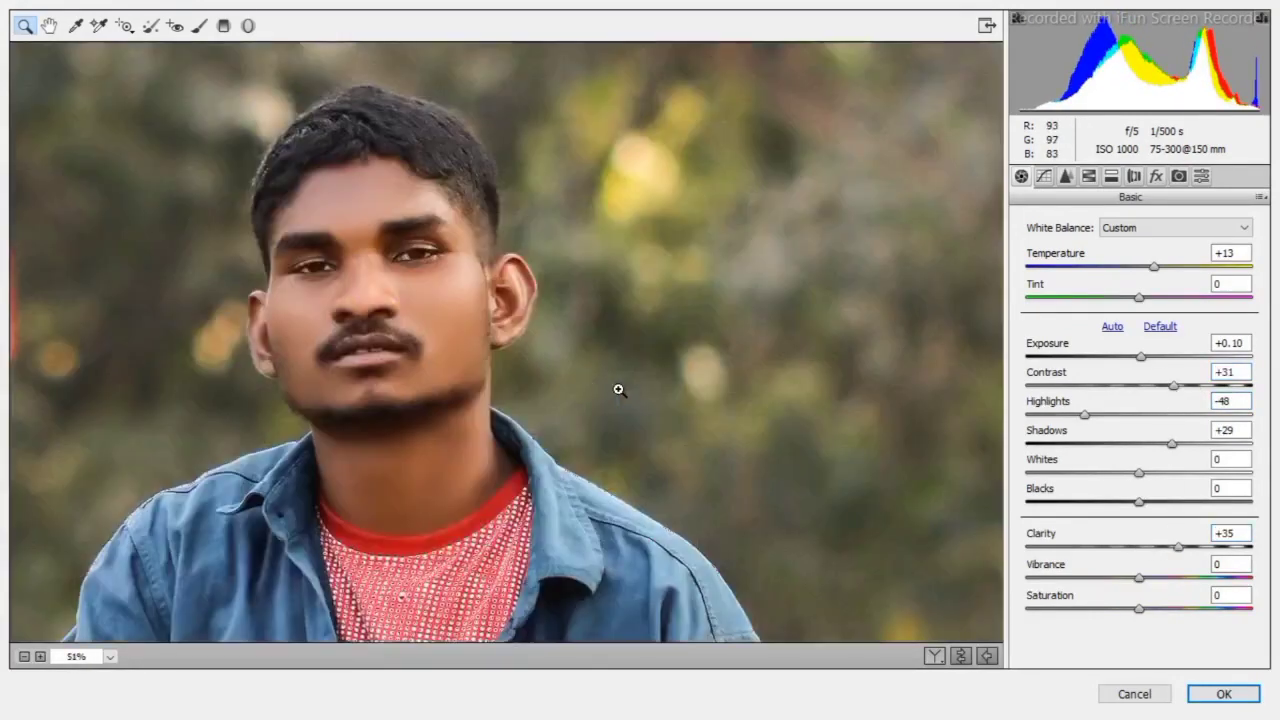
scroll(369, 360, up, 2)
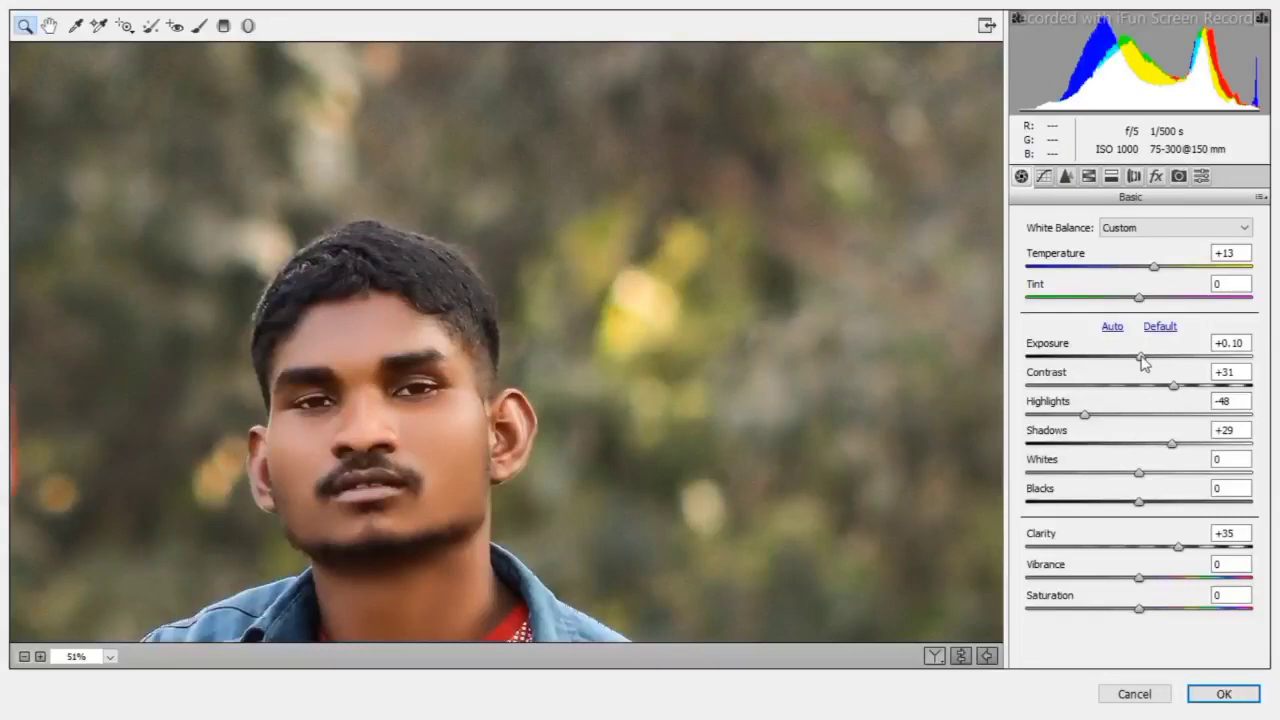
drag(1145, 358, 1133, 395)
scroll(277, 421, down, 5)
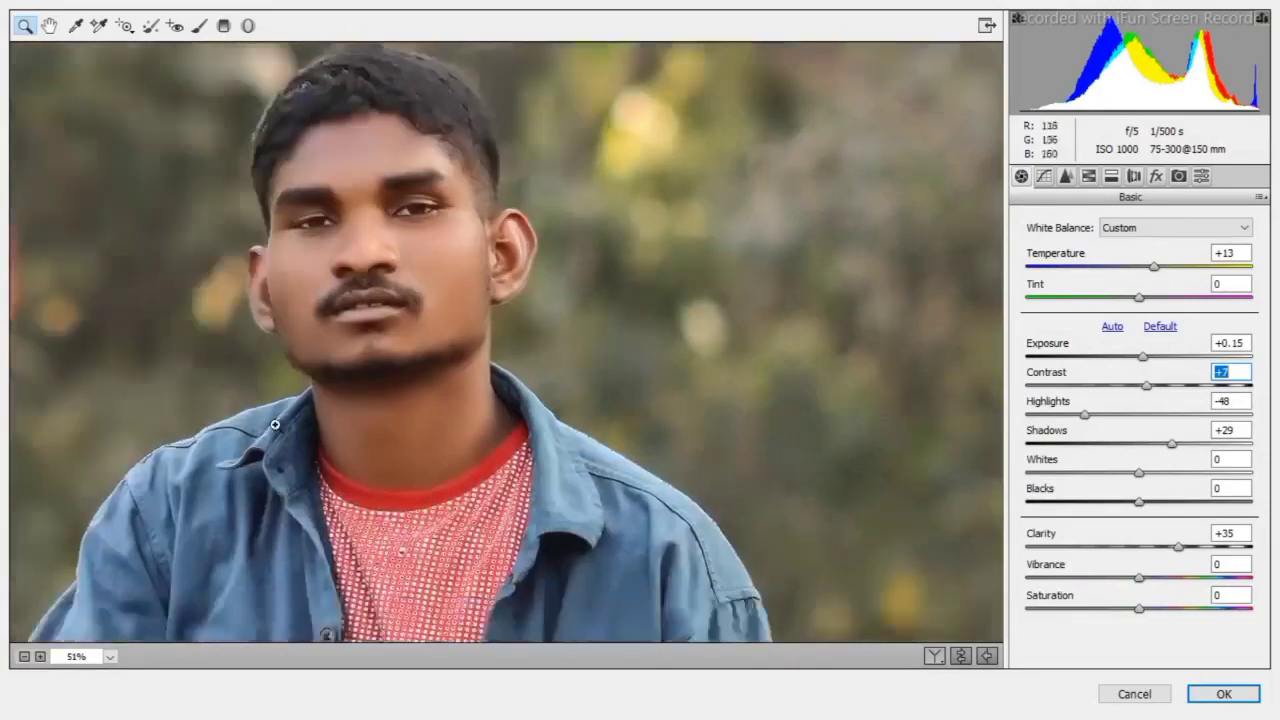
scroll(289, 421, up, 3)
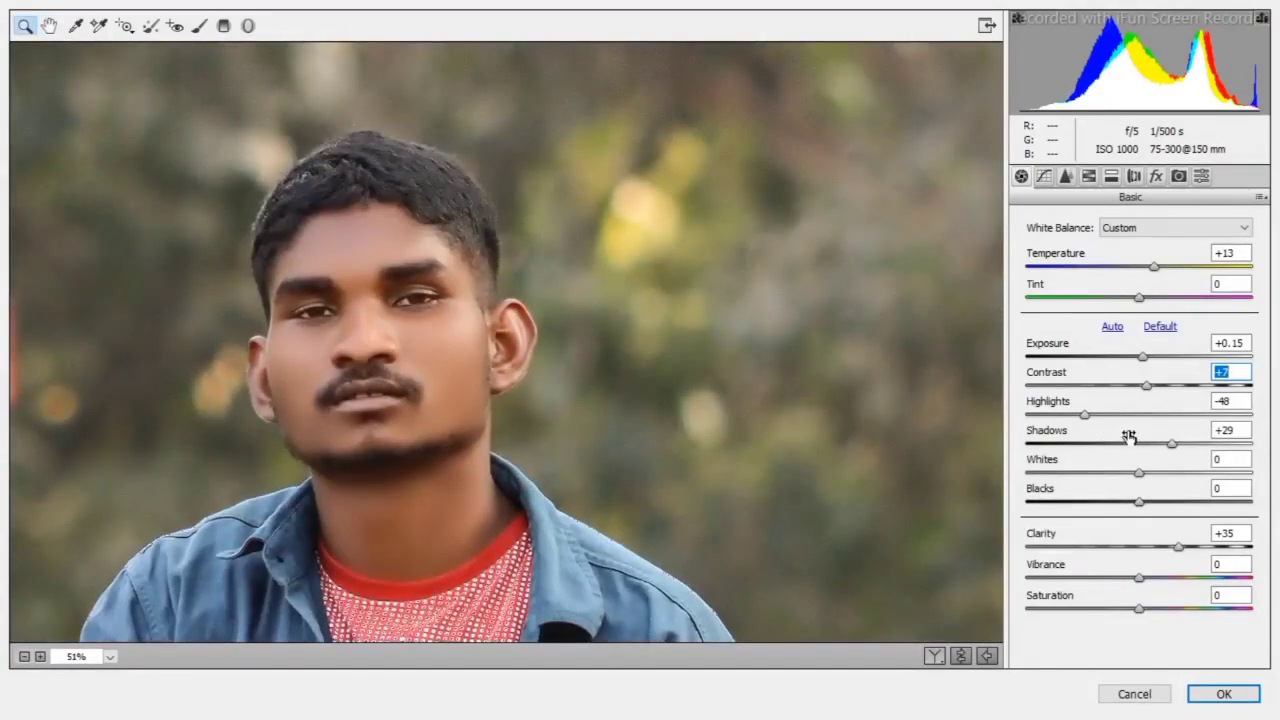
drag(1174, 447, 1205, 455)
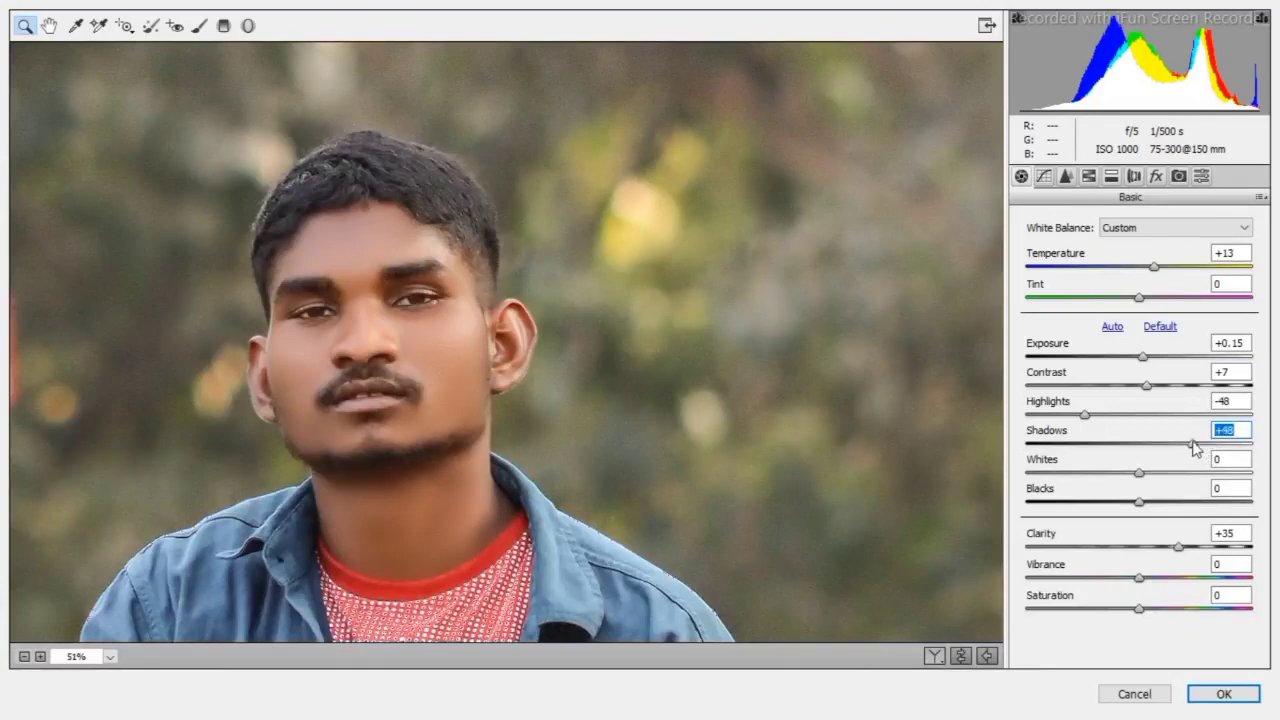
Raise the Oranges saturation slightly, set the Oranges luminance to +30 and apply the Camera Raw adjustments.
click(1111, 176)
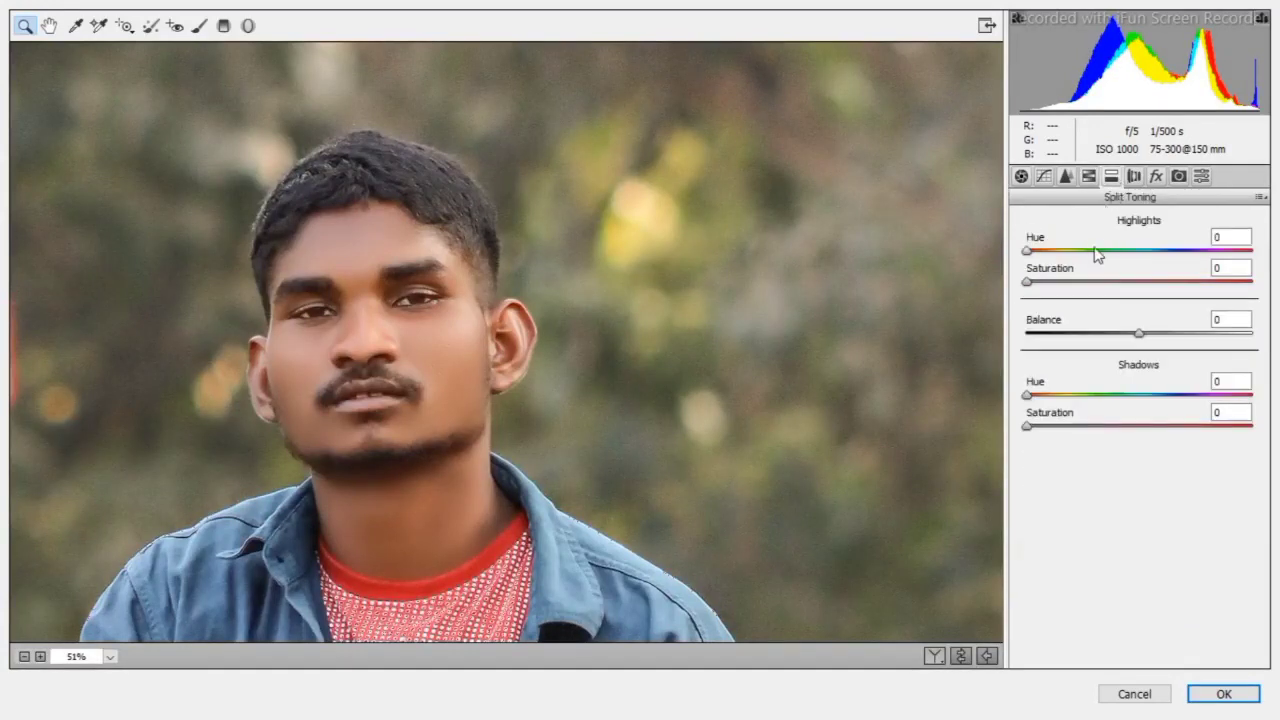
click(1089, 177)
click(1073, 248)
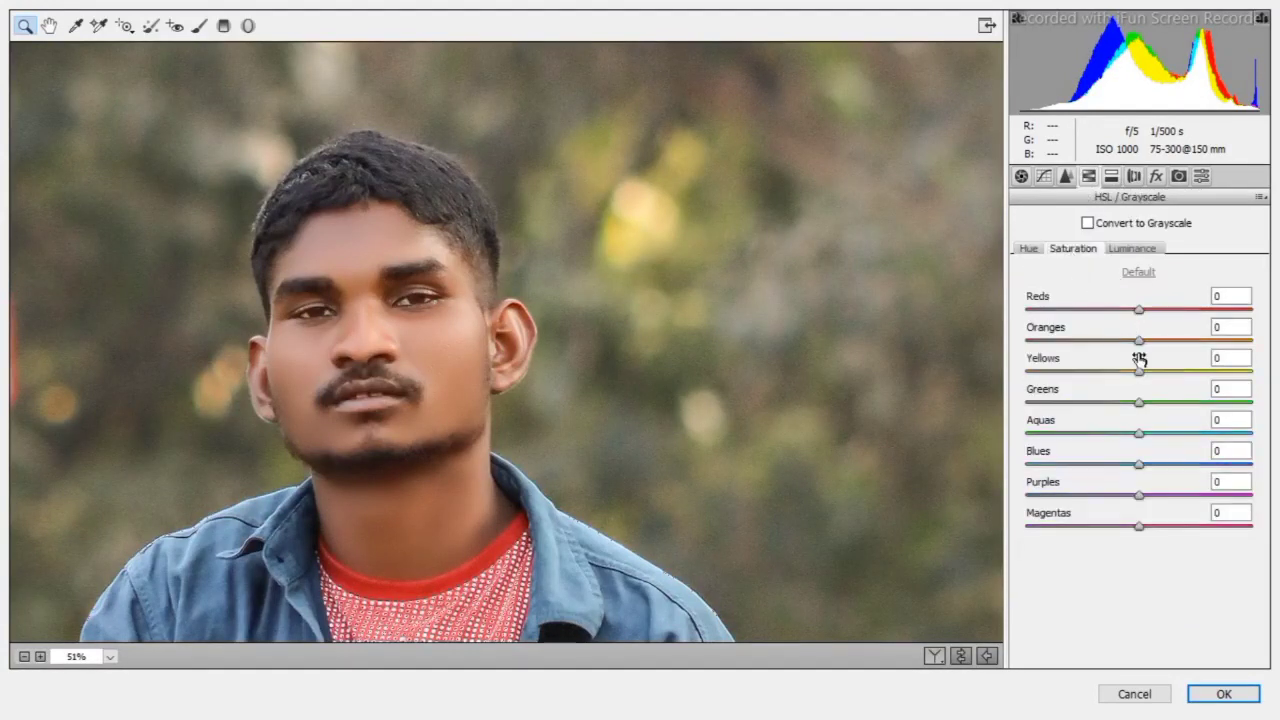
mouse_move(1145, 343)
mouse_down()
mouse_move(1168, 343)
mouse_move(1126, 338)
mouse_move(1158, 340)
mouse_up()
click(1127, 249)
drag(1142, 341, 1170, 341)
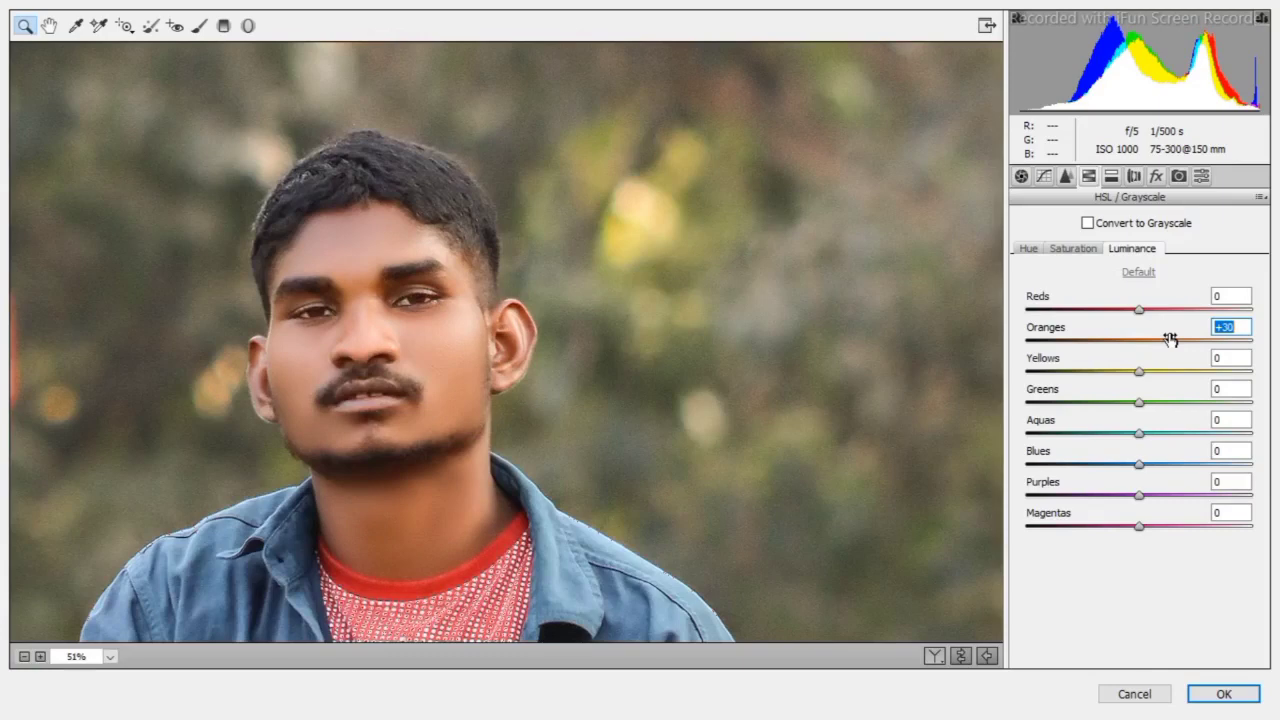
click(1223, 694)
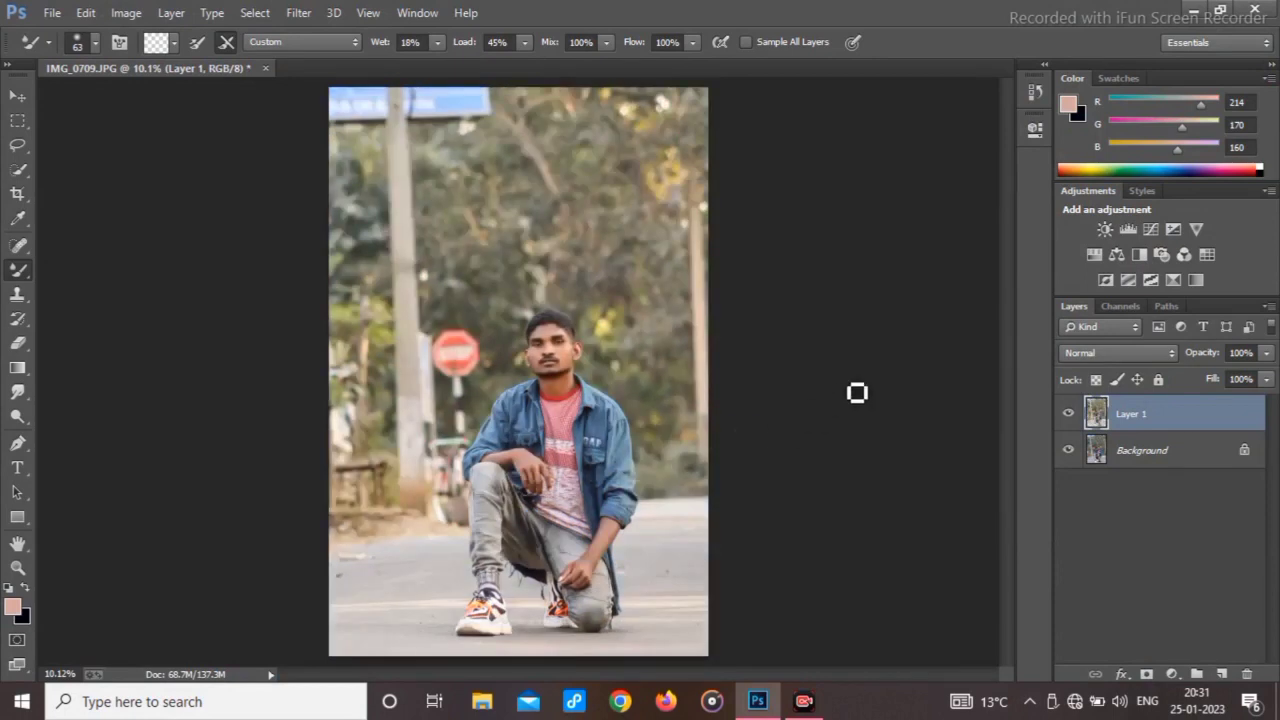
Flatten the colour-graded image and duplicate the background onto a new layer.
right_click(1122, 455)
click(1112, 609)
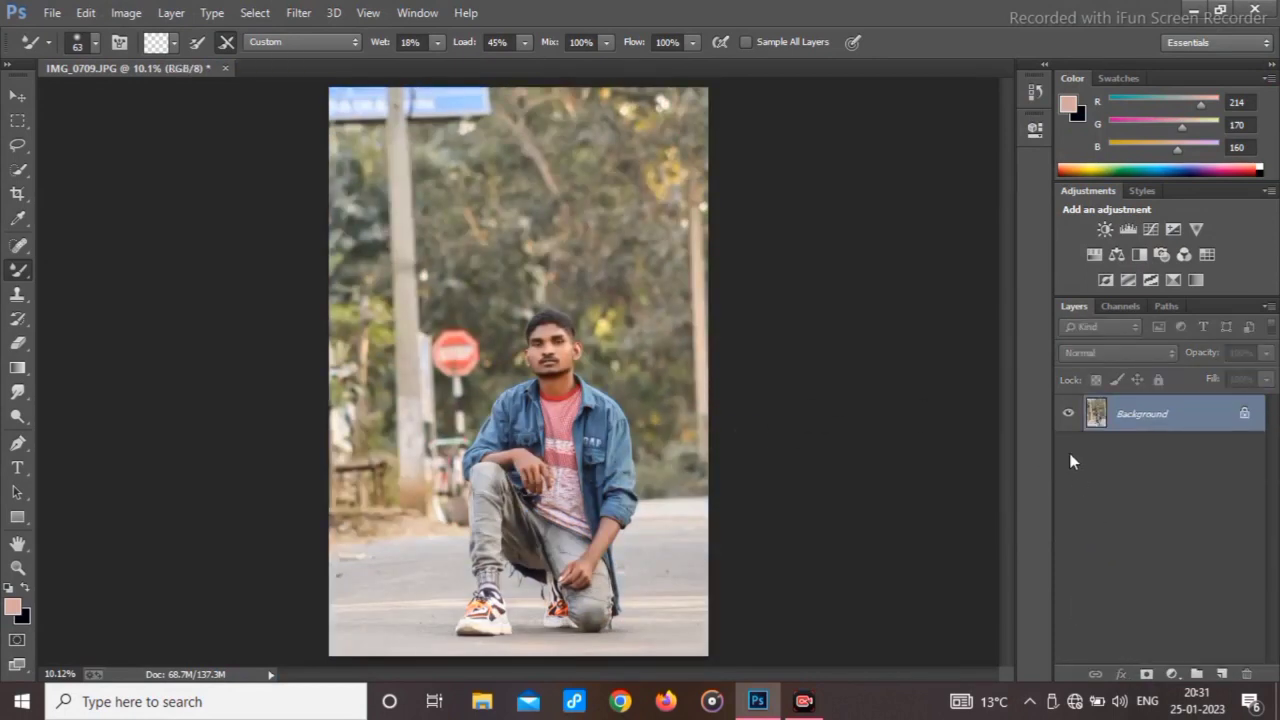
key(ctrl+j)
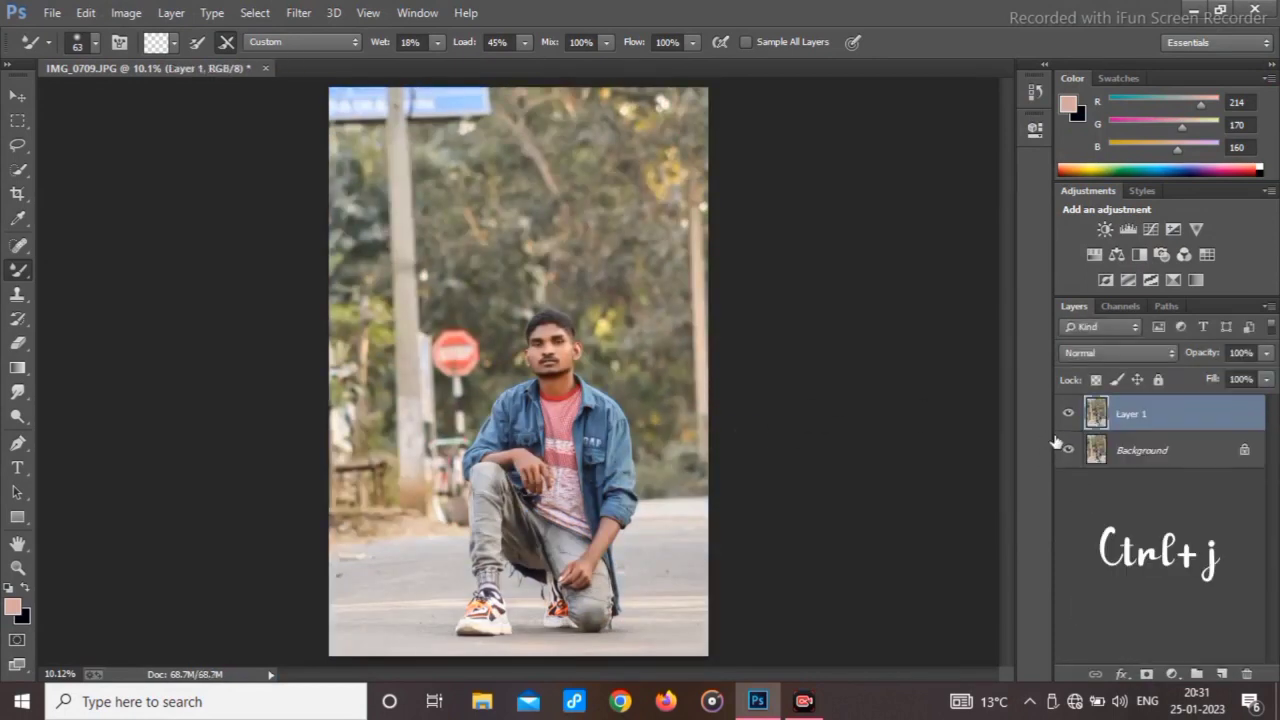
Start a Pen tool path at the heel of the front shoe and trace the underside of its sole to the toe.
scroll(511, 474, up, 9)
scroll(525, 500, down, 4)
scroll(541, 530, up, 5)
scroll(541, 530, down, 3)
scroll(500, 568, up, 2)
scroll(497, 563, down, 1)
scroll(491, 560, up, 2)
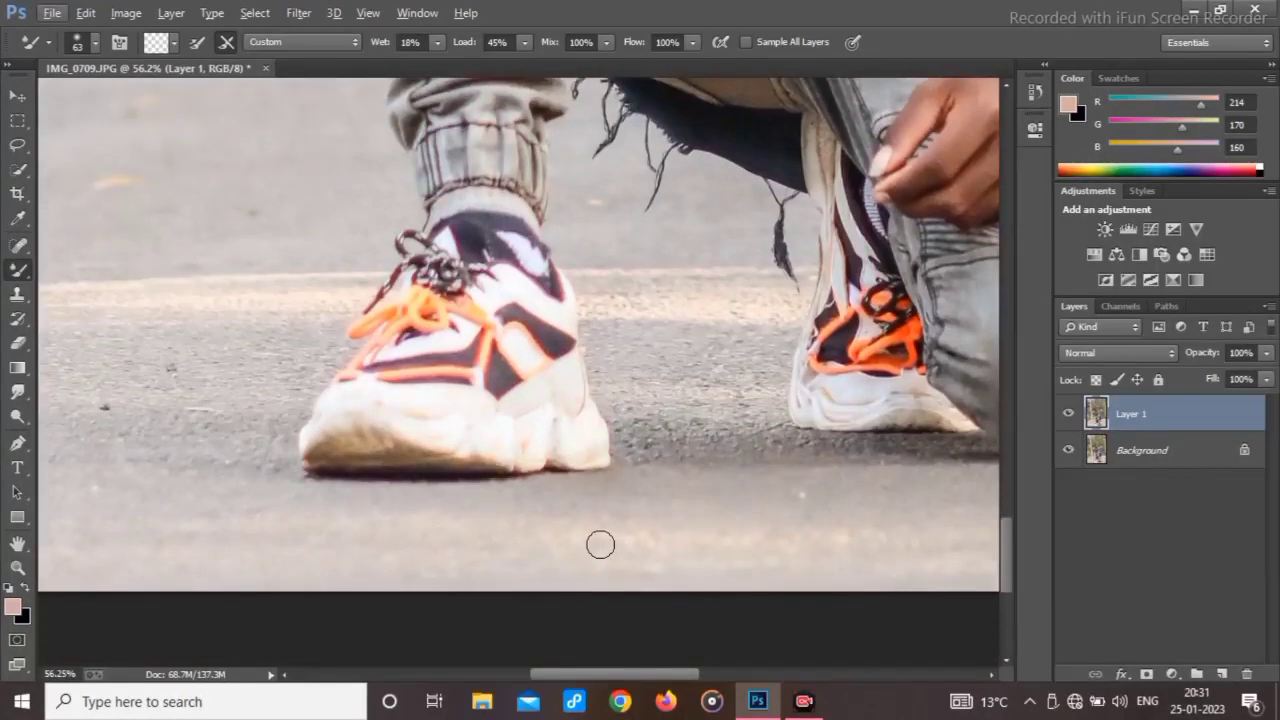
scroll(568, 489, up, 5)
drag(355, 475, 484, 520)
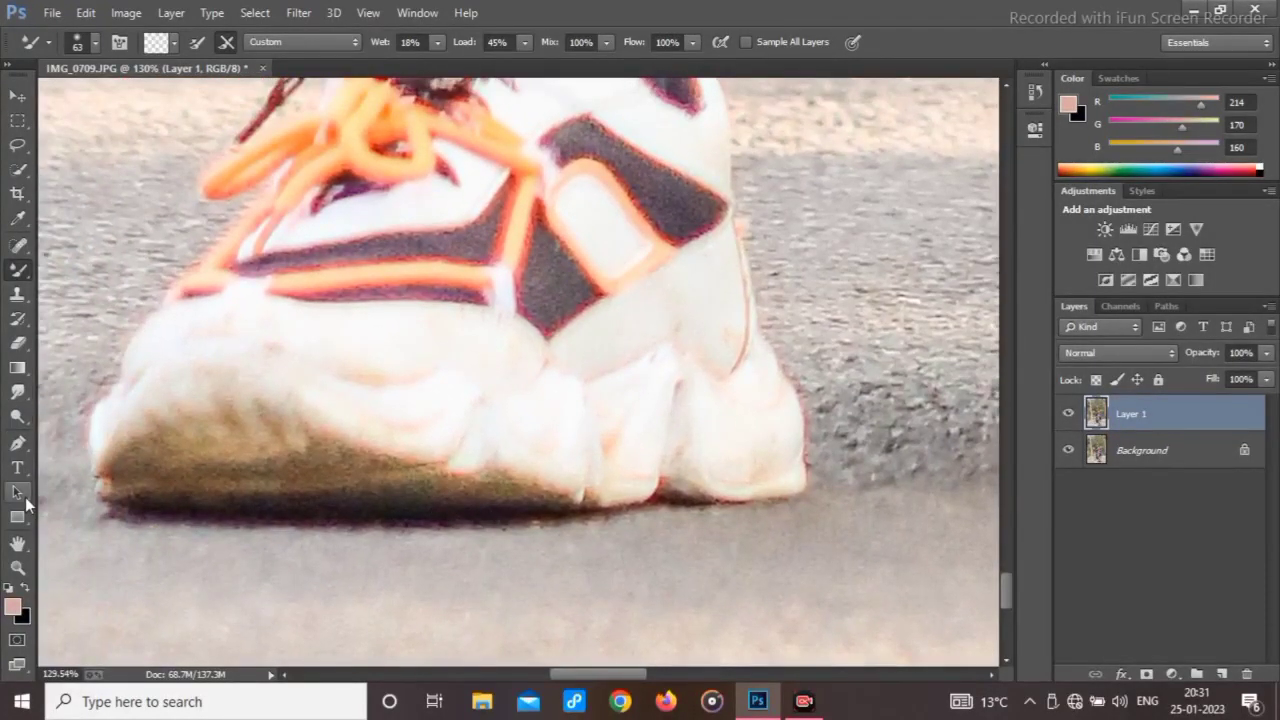
click(17, 443)
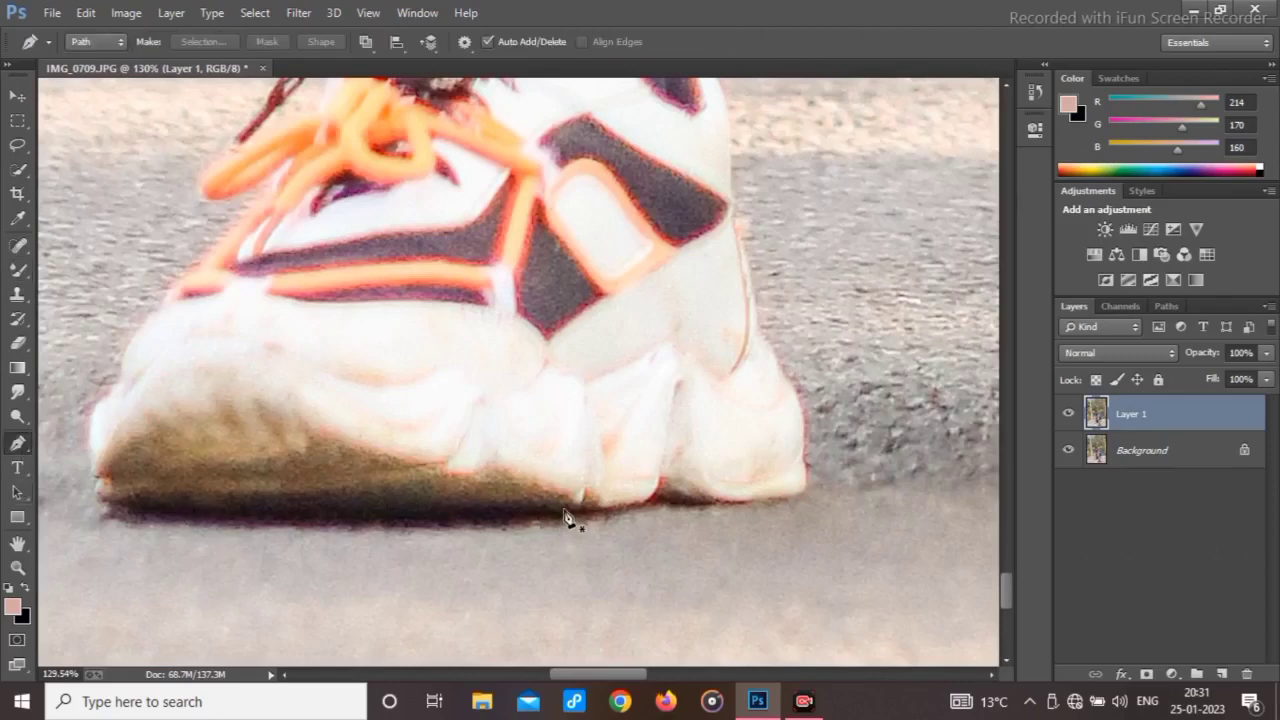
click(770, 505)
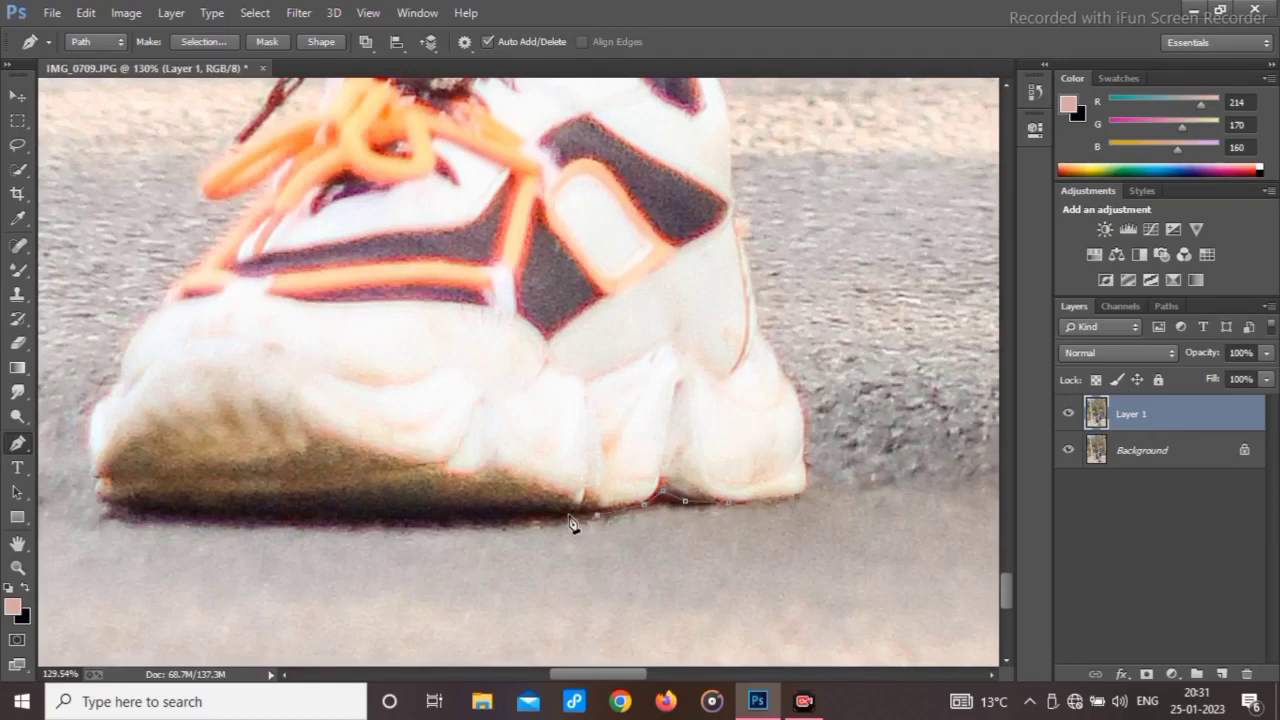
click(368, 517)
click(196, 509)
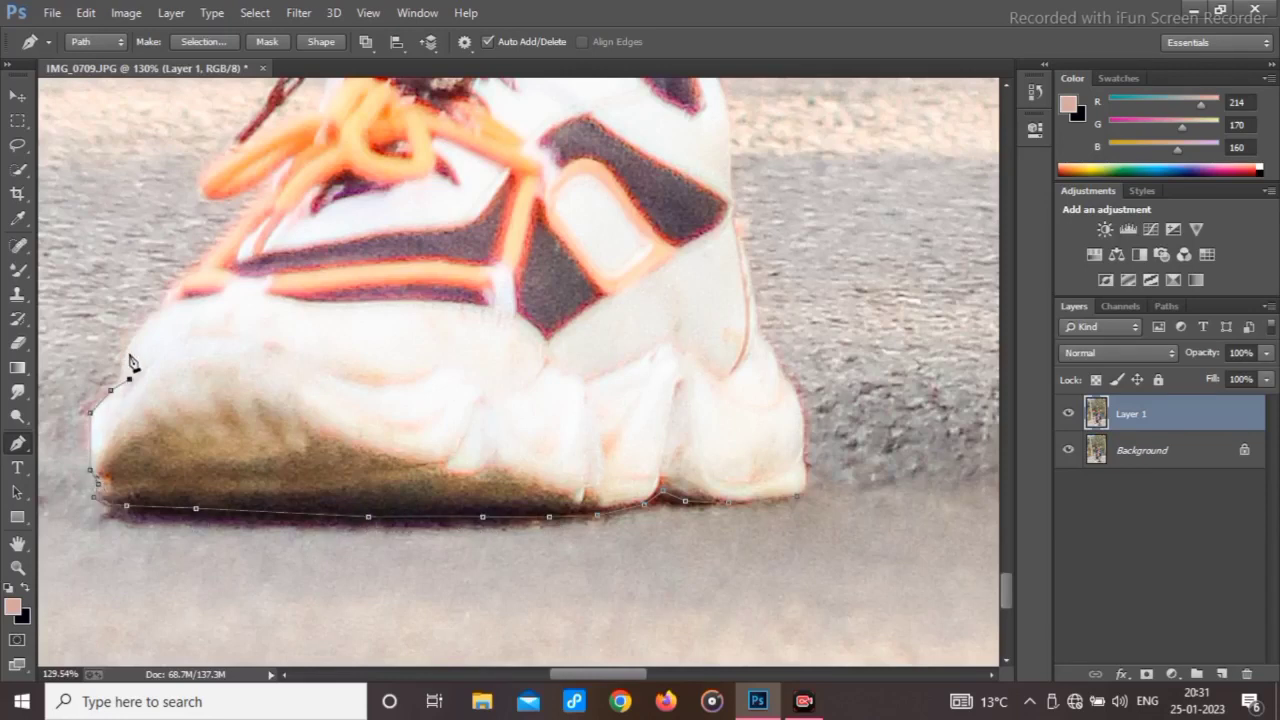
Extend the Pen path from the toe up the front edge of the shoe to the orange laces.
click(157, 313)
click(176, 295)
scroll(236, 343, up, 8)
click(164, 597)
click(198, 567)
click(242, 519)
click(281, 493)
click(290, 472)
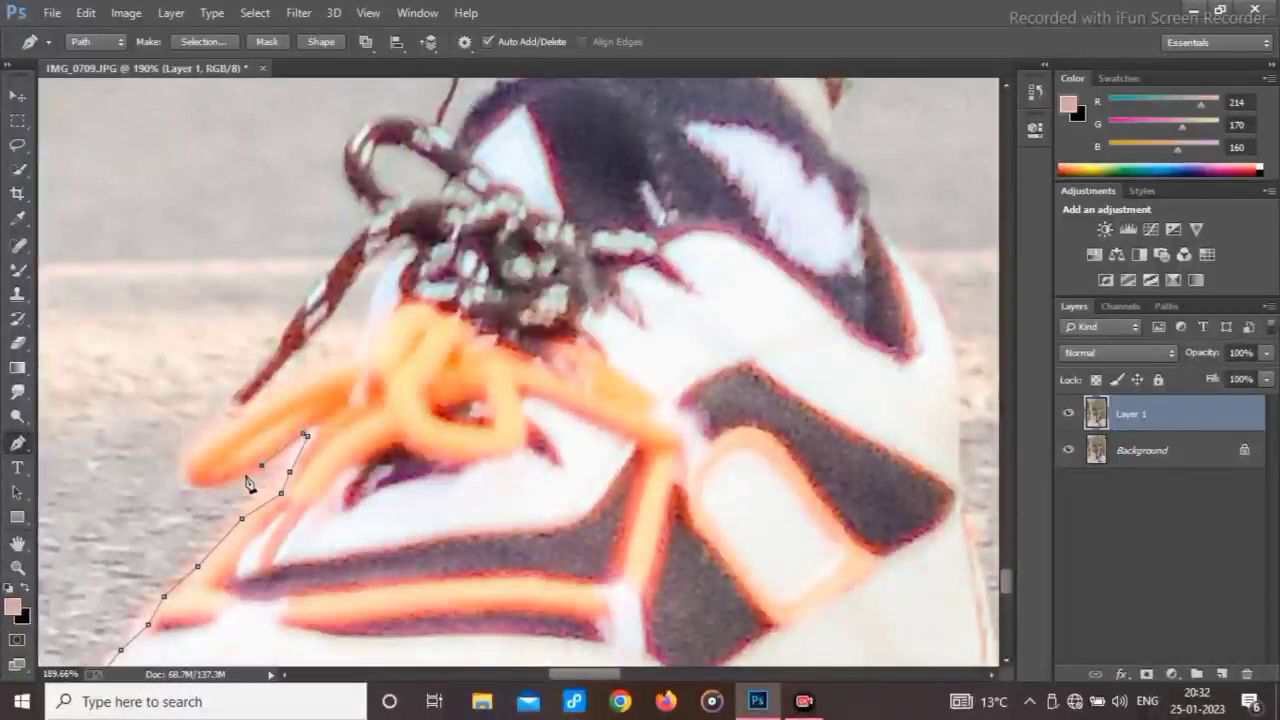
Extend the Pen path around the front shoe's laces and up the cuff of the front trouser leg.
scroll(236, 399, up, 1)
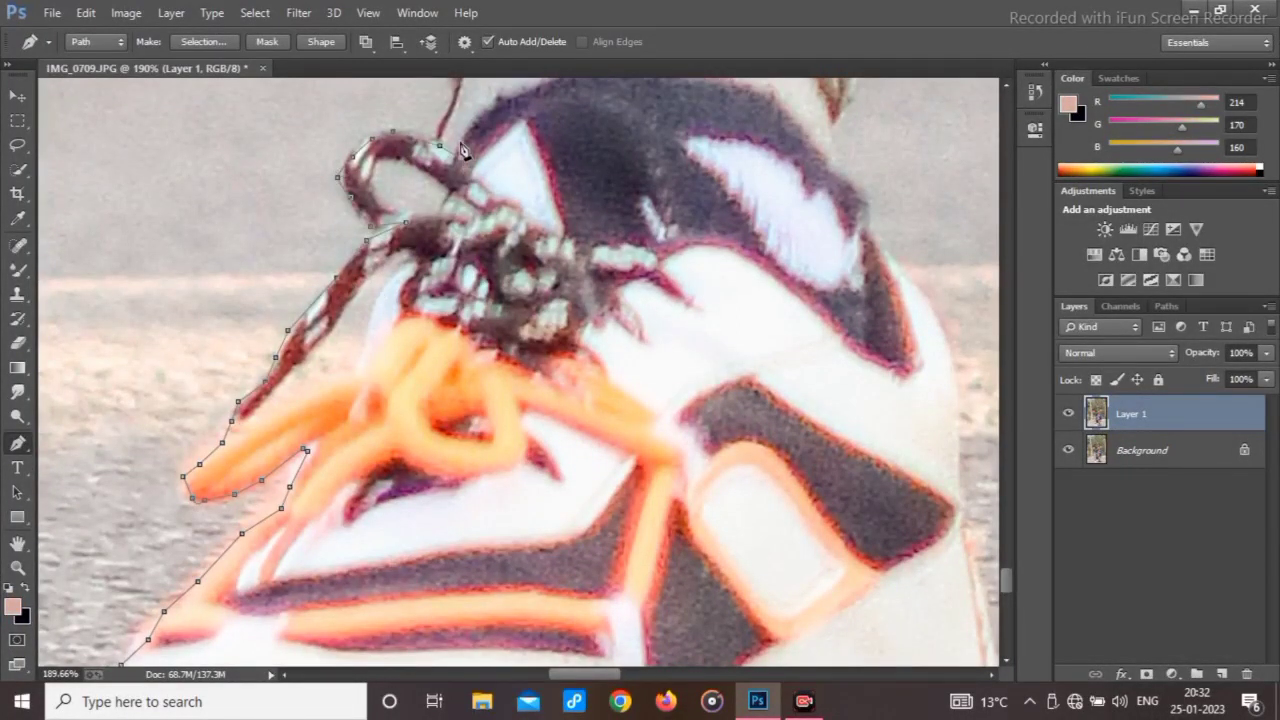
drag(463, 152, 463, 320)
scroll(442, 297, up, 8)
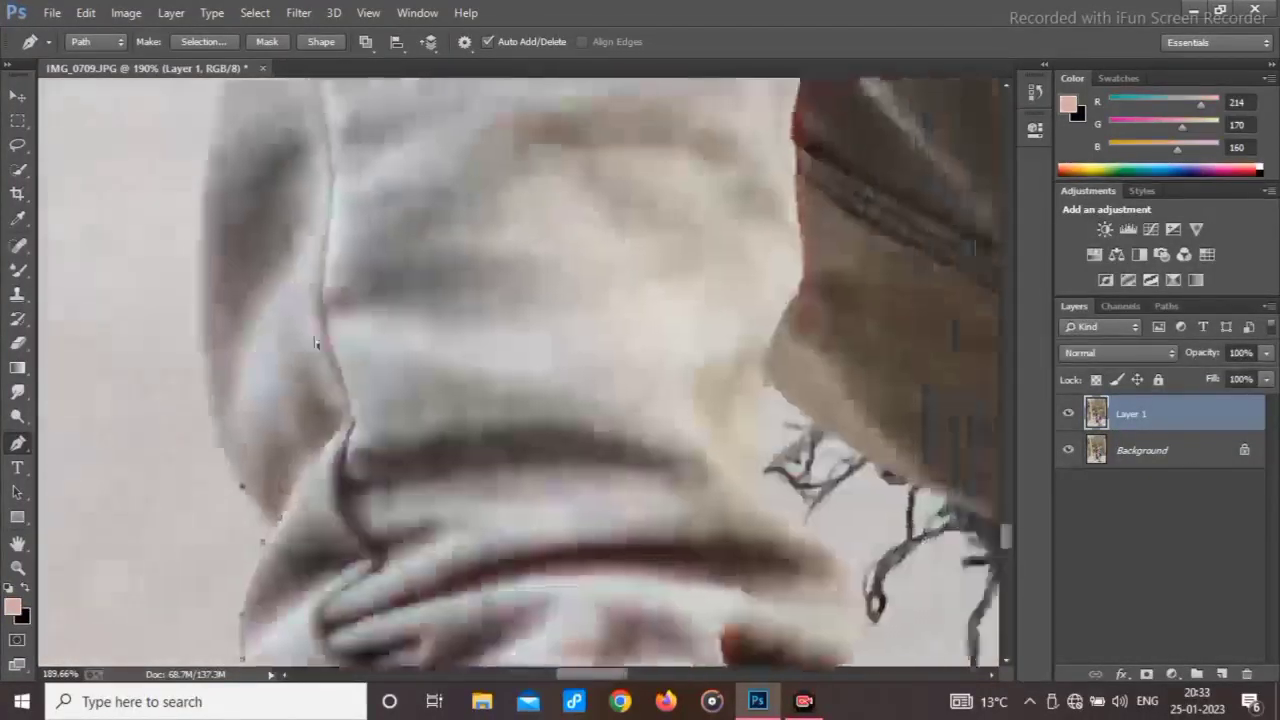
scroll(316, 342, down, 5)
click(212, 285)
click(209, 184)
scroll(211, 200, up, 3)
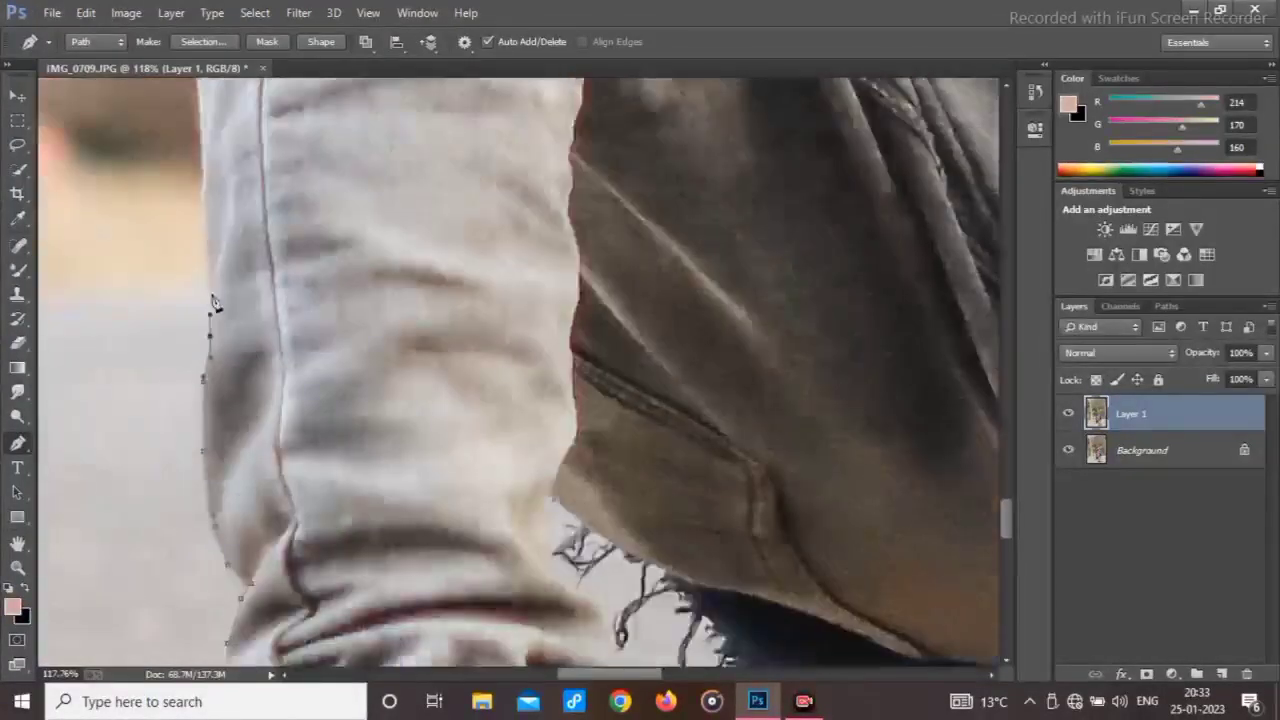
Trace the outer edge of the front trouser leg up to just below the denim sleeve's elbow.
click(205, 246)
scroll(205, 258, up, 8)
click(197, 337)
scroll(197, 314, up, 3)
click(189, 355)
click(199, 294)
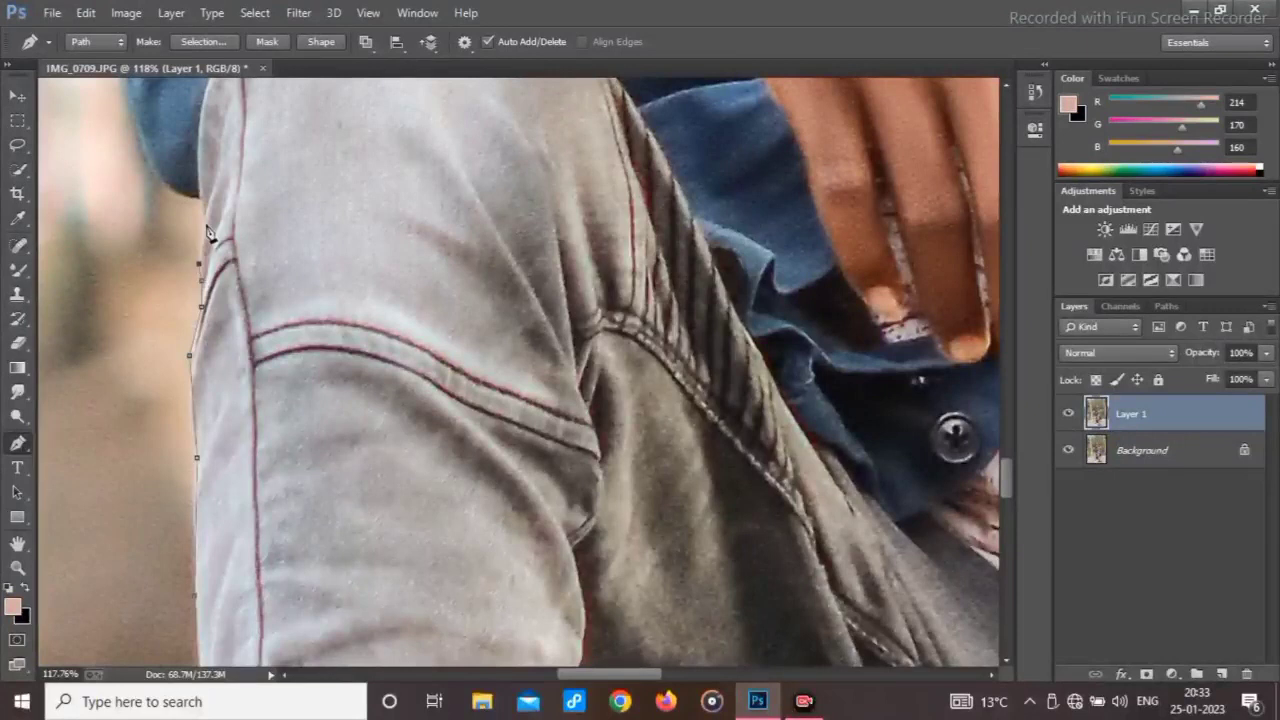
click(206, 224)
Continue the Pen path around the elbow of the denim sleeve resting behind the raised knee.
scroll(204, 240, up, 2)
click(191, 287)
scroll(165, 282, up, 3)
click(123, 290)
scroll(119, 275, up, 3)
click(115, 341)
click(132, 281)
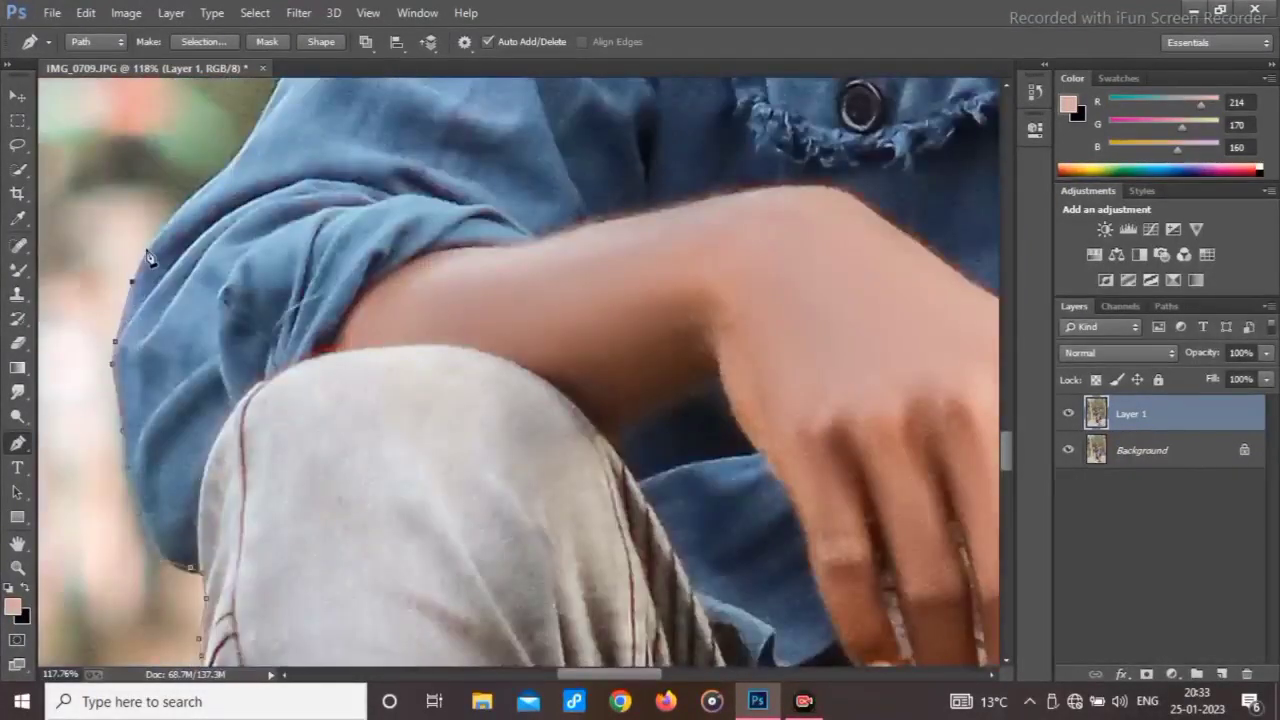
click(147, 253)
Trace the outer edge of the denim sleeve from above the elbow up to the shoulder seam.
scroll(200, 300, up, 4)
click(242, 312)
scroll(264, 284, up, 3)
scroll(358, 315, up, 5)
scroll(358, 315, right, 2)
click(285, 395)
click(336, 340)
click(345, 292)
click(370, 206)
scroll(372, 212, up, 3)
click(437, 262)
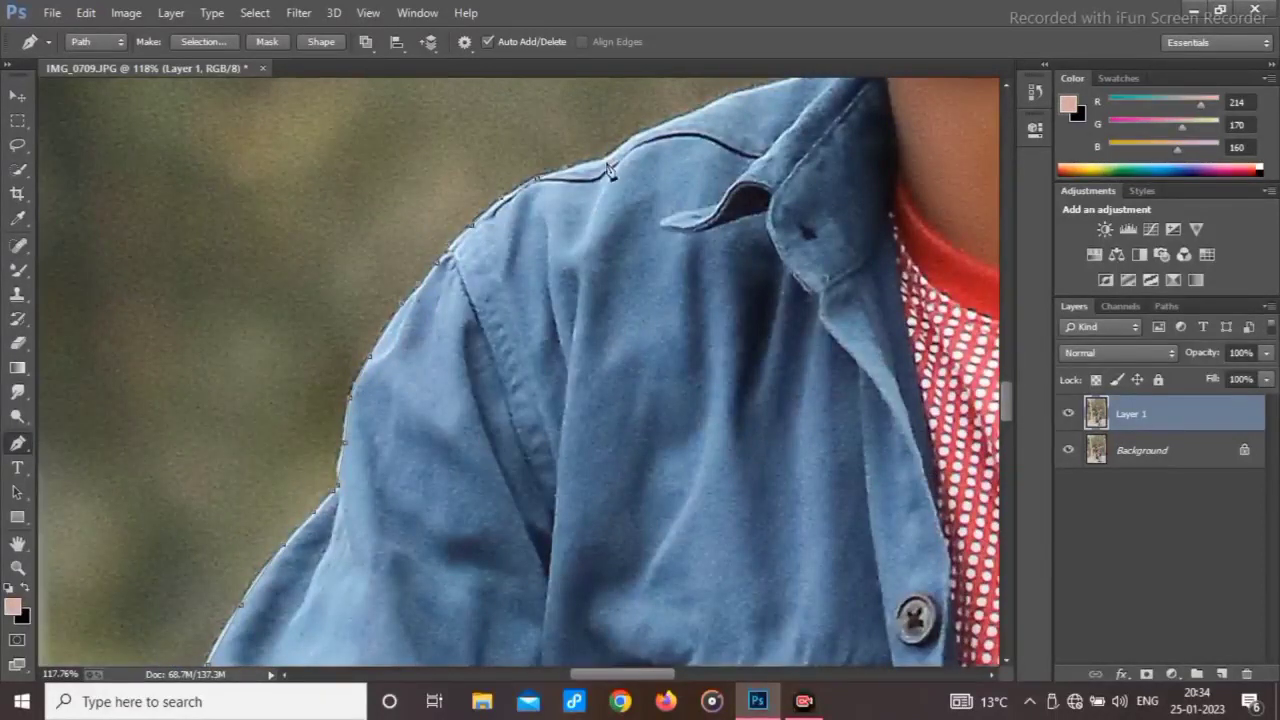
Extend the Pen path along the shoulder and shirt collar to the point where the neck meets the jaw.
scroll(740, 148, up, 5)
scroll(740, 148, right, 4)
click(356, 613)
click(395, 603)
scroll(420, 595, up, 5)
click(375, 630)
click(425, 580)
click(431, 537)
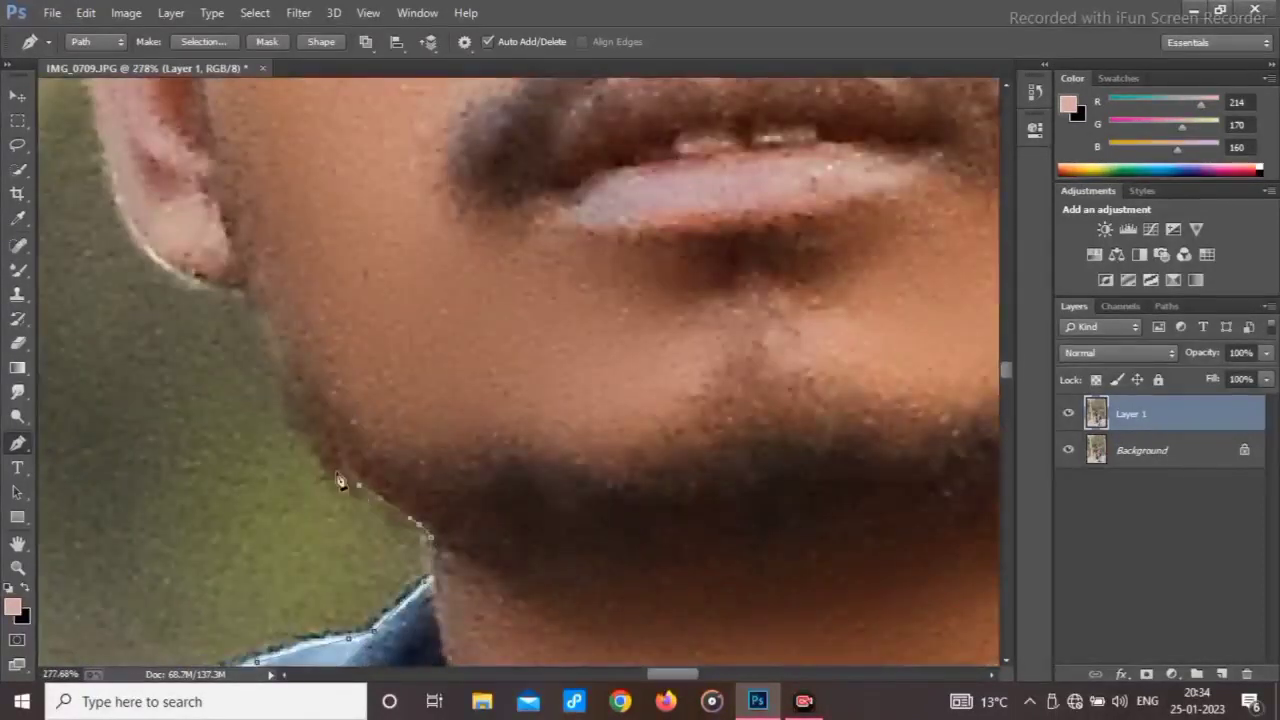
Trace the jawline up to the ear and around its earlobe.
scroll(375, 520, up, 3)
click(352, 424)
click(311, 425)
scroll(305, 430, up, 2)
click(290, 487)
click(257, 447)
click(238, 416)
scroll(273, 562, up, 2)
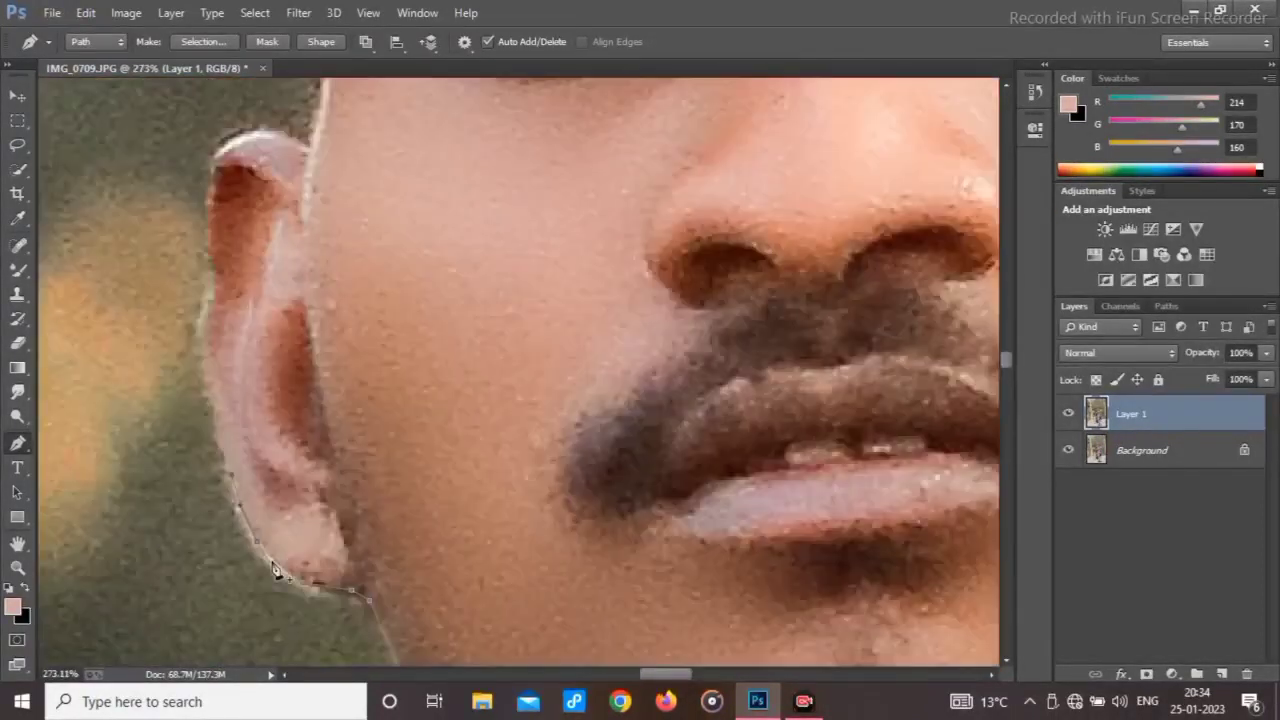
Continue the Pen path up the ear and over the hair to the top of the opposite ear.
scroll(337, 271, down, 6)
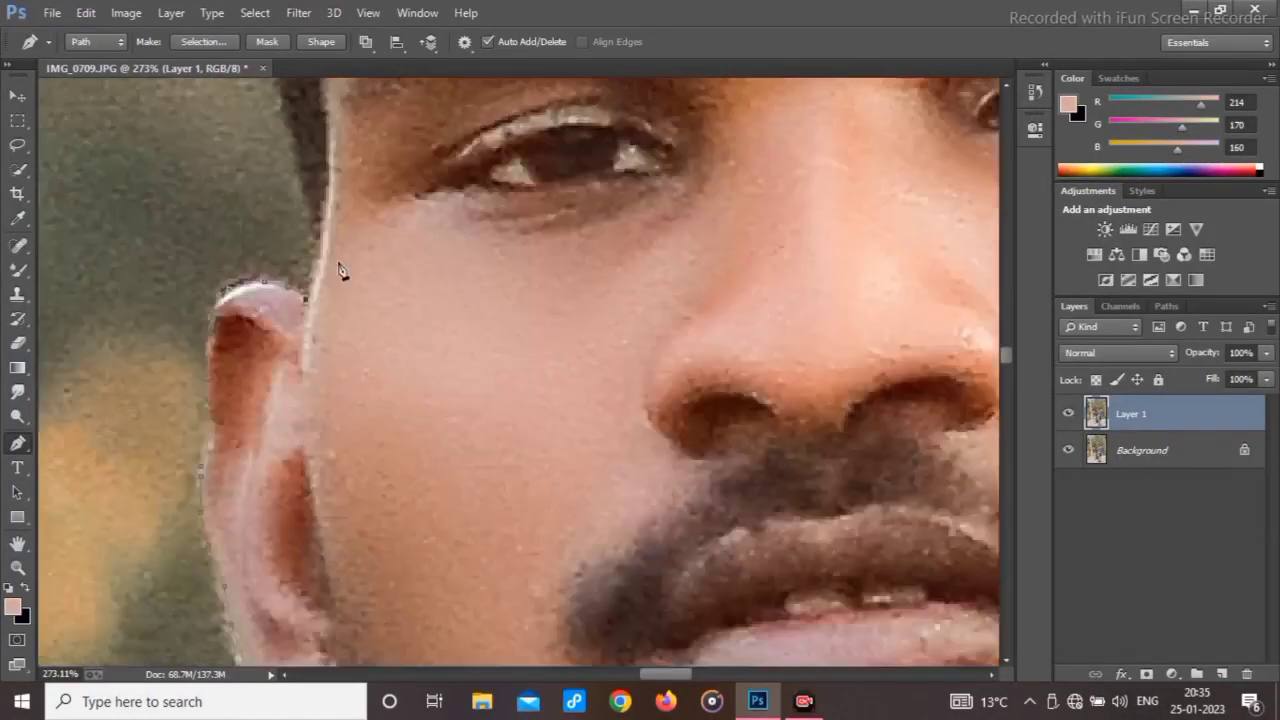
scroll(268, 508, up, 4)
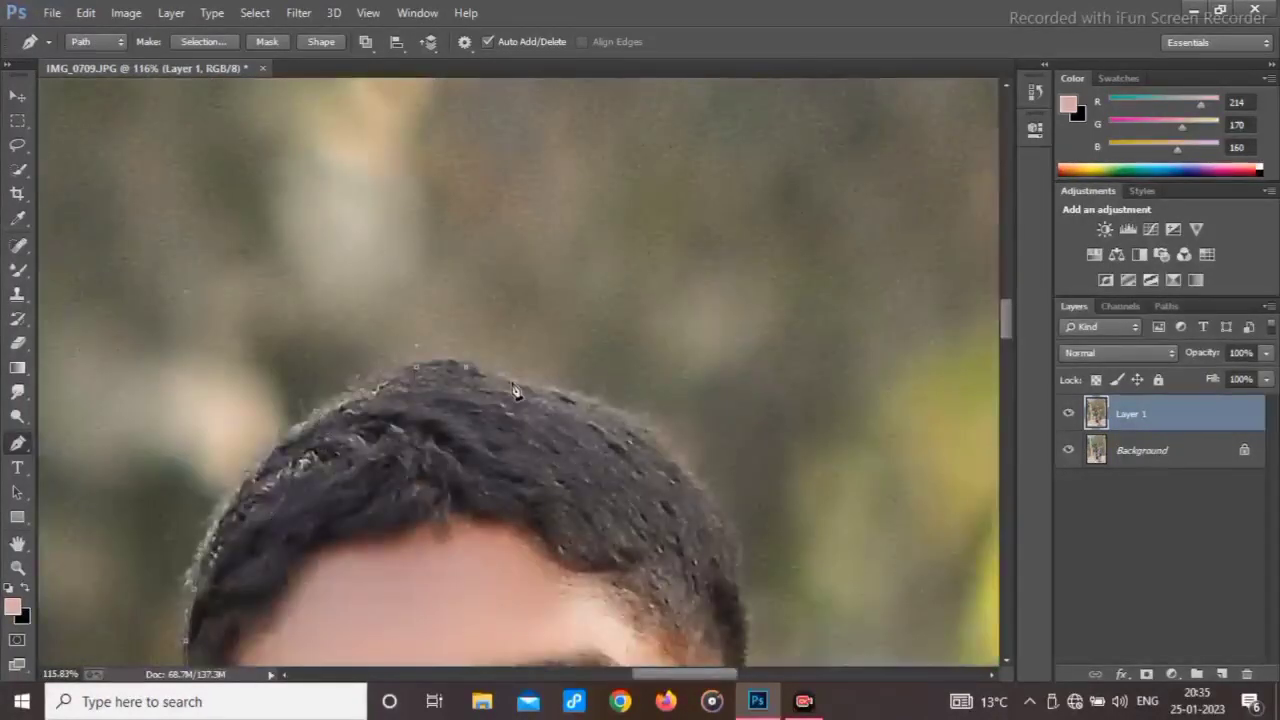
scroll(737, 585, down, 3)
scroll(606, 449, up, 3)
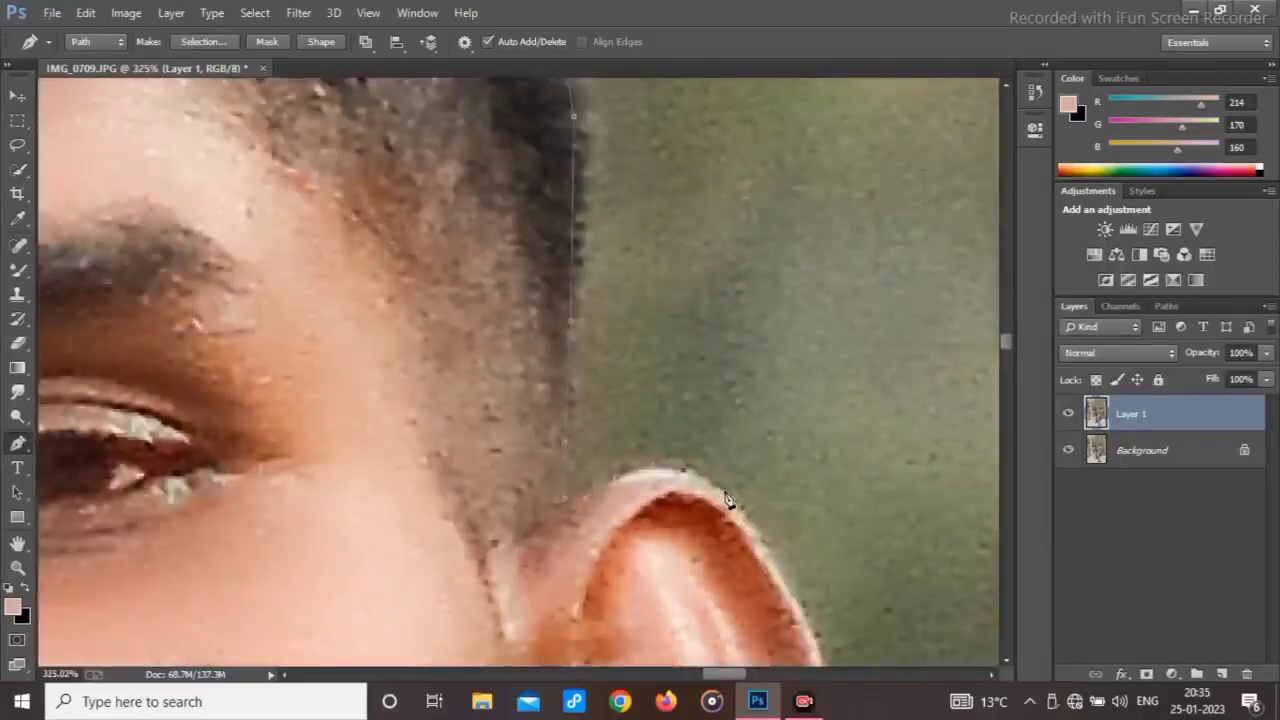
Trace the outer rim of the second ear down towards its earlobe.
click(762, 525)
click(774, 549)
click(780, 581)
scroll(774, 626, down, 3)
click(759, 504)
click(753, 542)
click(718, 612)
scroll(718, 612, down, 3)
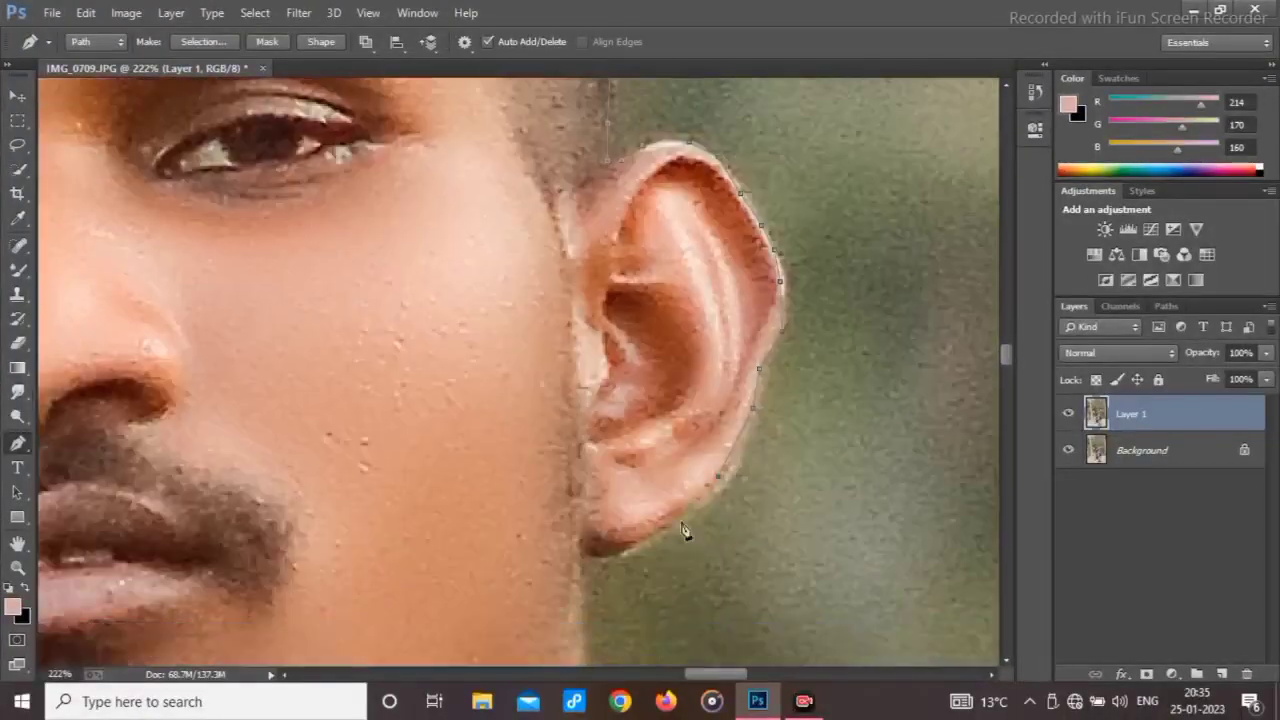
Extend the Pen path from the second earlobe down the neck and along the edge of the collar.
scroll(585, 547, down, 4)
scroll(617, 566, down, 4)
click(716, 576)
scroll(728, 598, down, 2)
click(762, 494)
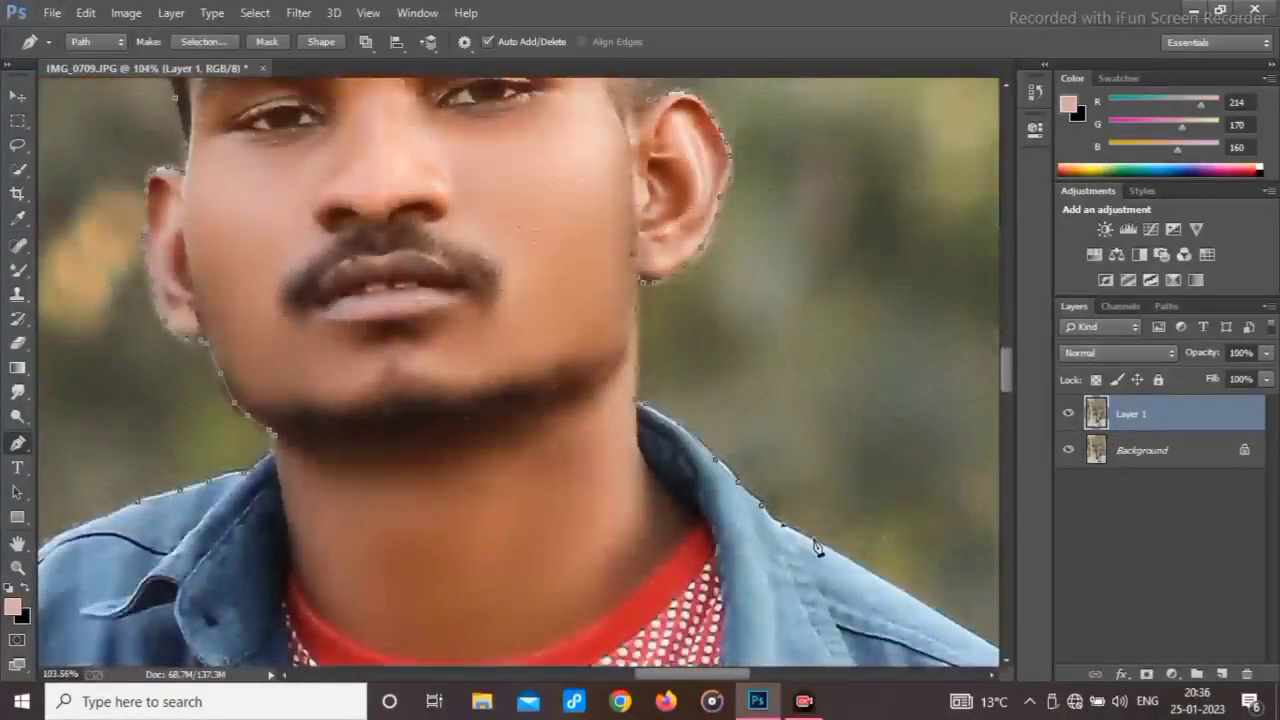
Trace the second shoulder from the collar over the seam to the upper sleeve.
scroll(820, 548, down, 3)
scroll(820, 400, right, 5)
click(566, 418)
click(612, 445)
click(724, 549)
drag(755, 600, 567, 270)
click(591, 372)
click(613, 472)
click(626, 535)
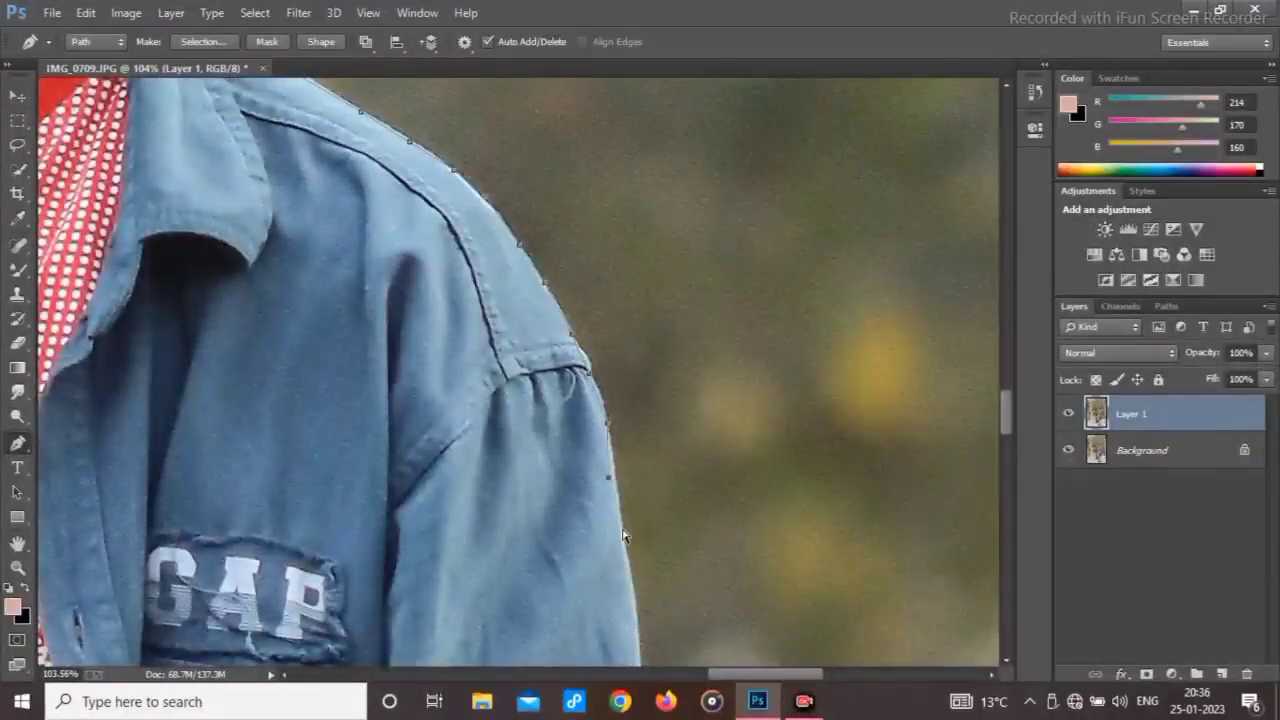
Continue the Pen path down the outer edge of the second sleeve to the folds at the elbow.
click(628, 573)
drag(634, 590, 518, 287)
click(521, 336)
click(522, 390)
click(526, 437)
click(527, 471)
click(540, 497)
click(545, 541)
click(551, 592)
scroll(552, 592, down, 3)
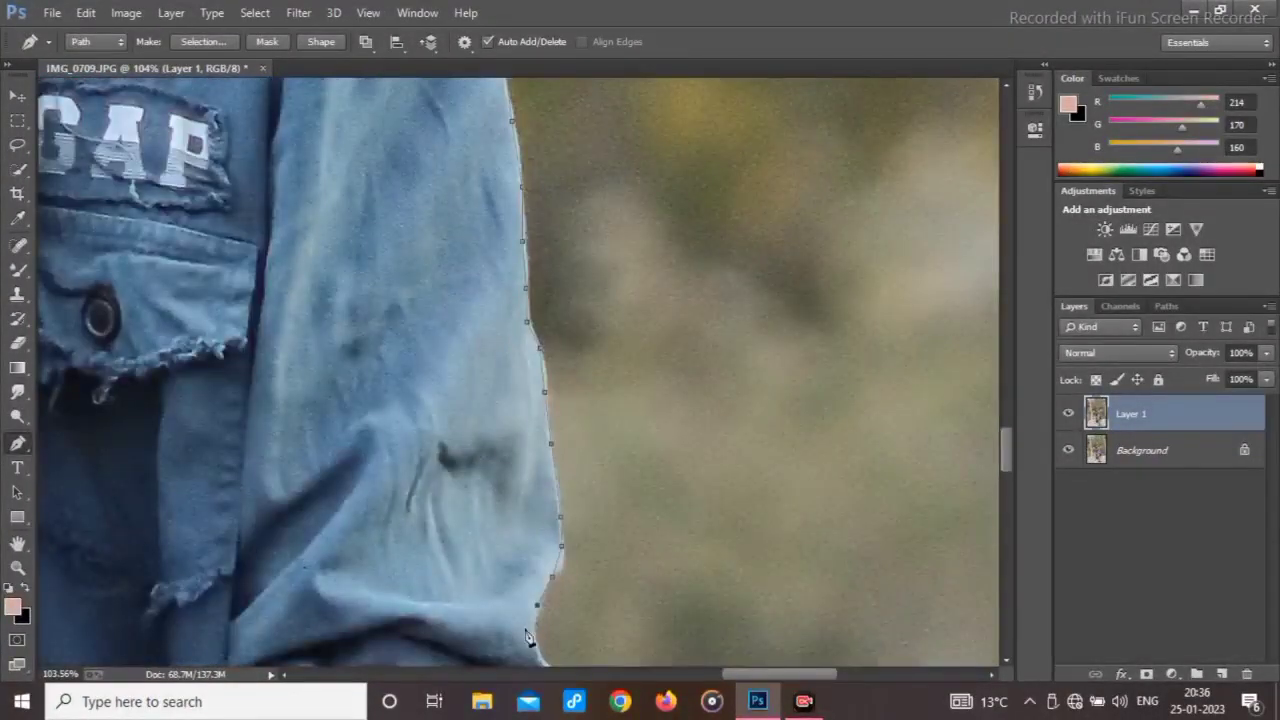
Trace around the rolled-up cuff of the second sleeve to where it meets the forearm.
drag(528, 638, 478, 318)
scroll(481, 530, up, 3)
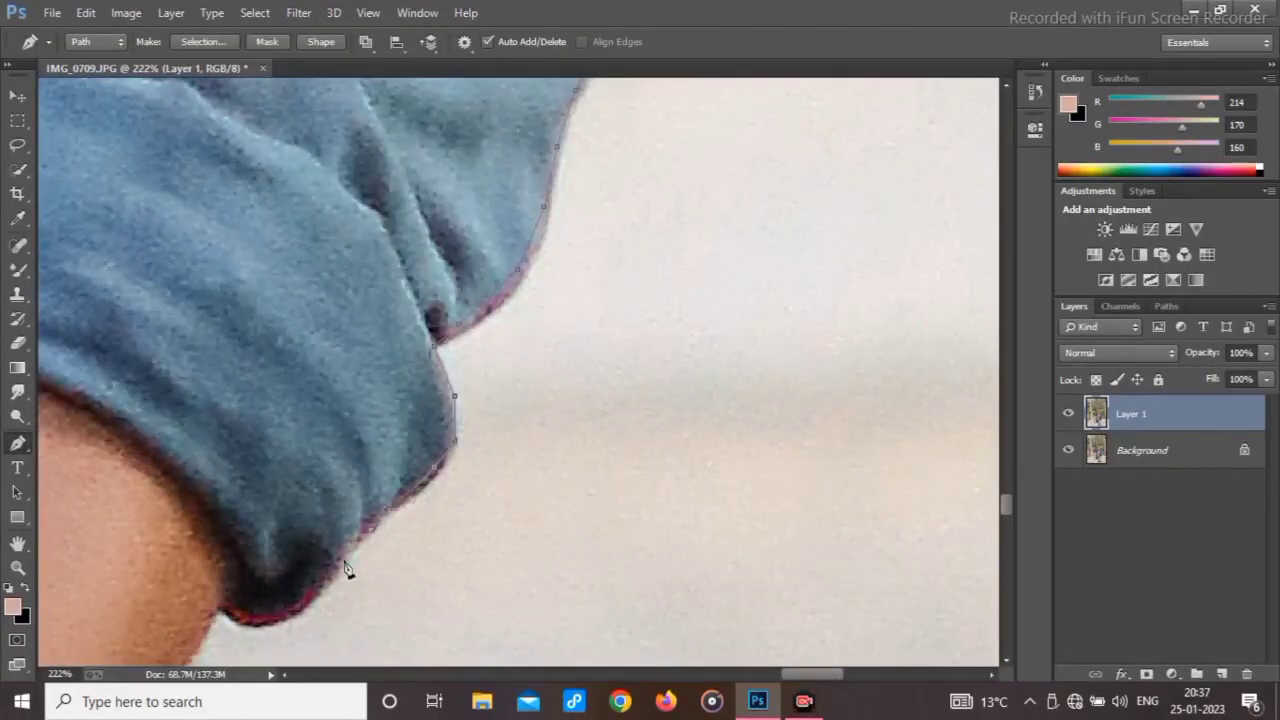
click(318, 583)
click(290, 606)
scroll(288, 606, down, 3)
click(223, 390)
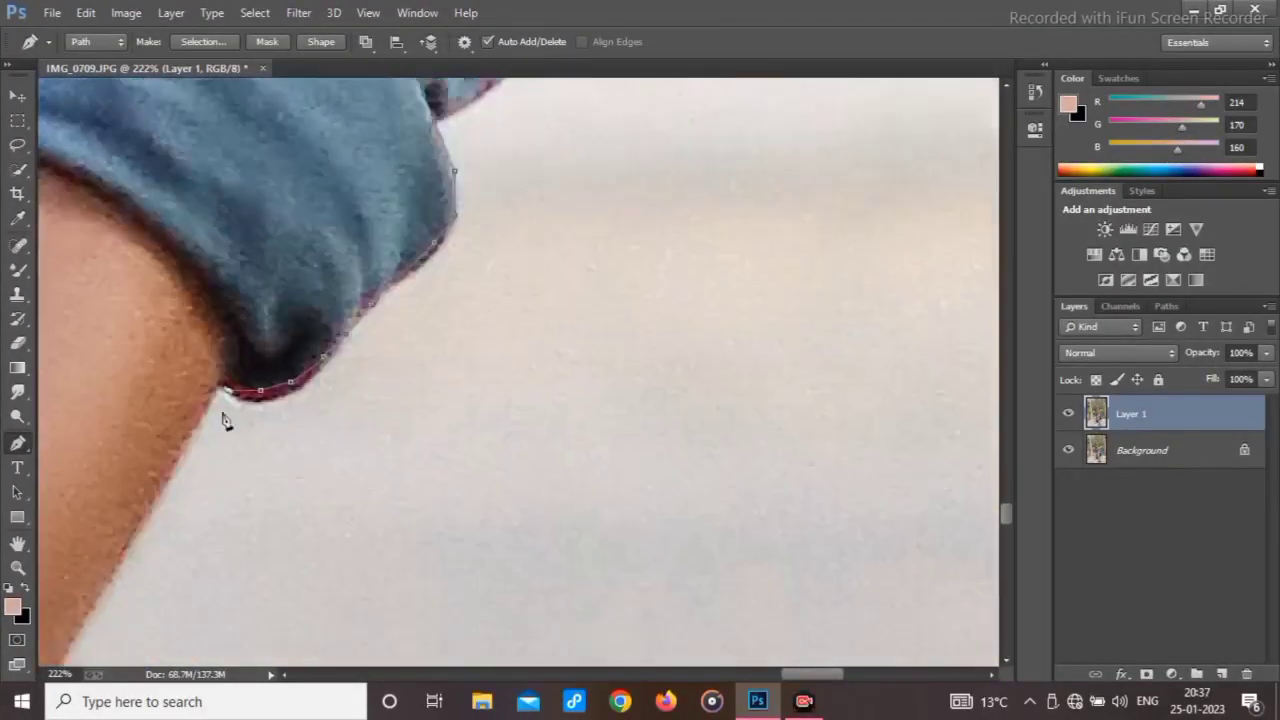
Extend the Pen path down the forearm and along the outer edge of the hanging denim shirt.
scroll(223, 405, down, 2)
click(151, 460)
click(114, 526)
click(122, 522)
scroll(160, 522, down, 3)
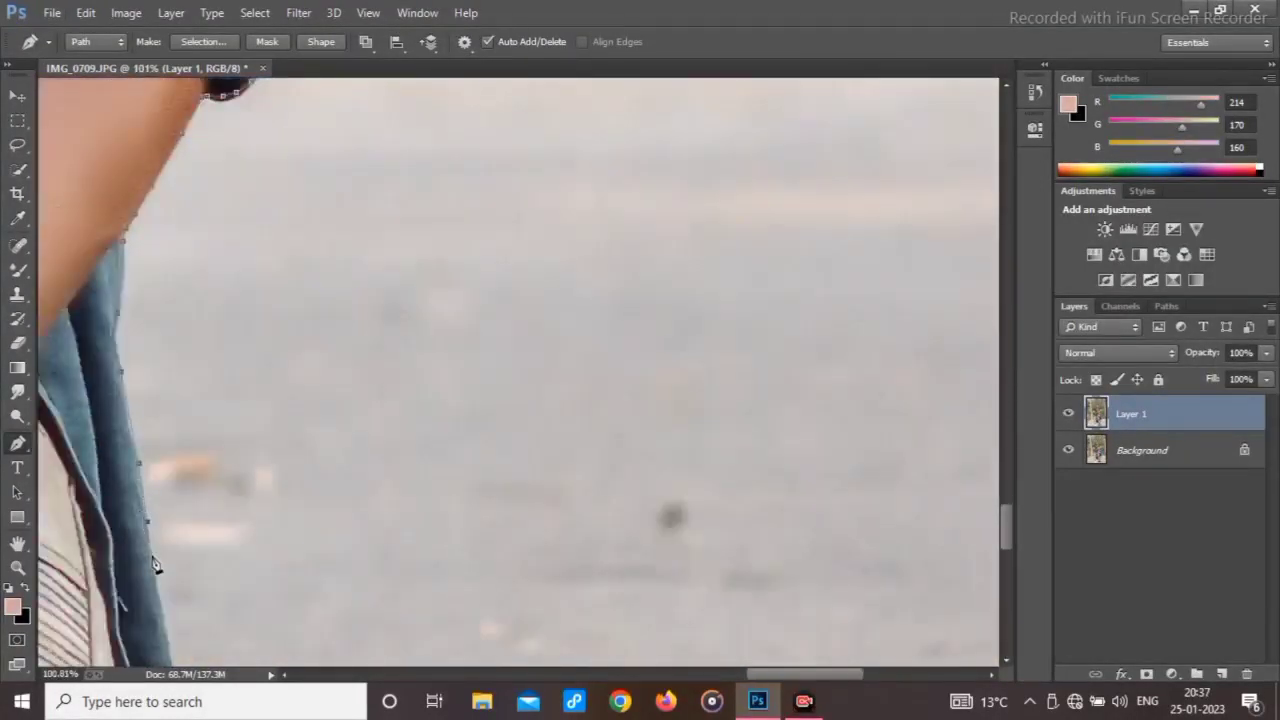
click(126, 594)
scroll(171, 391, down, 3)
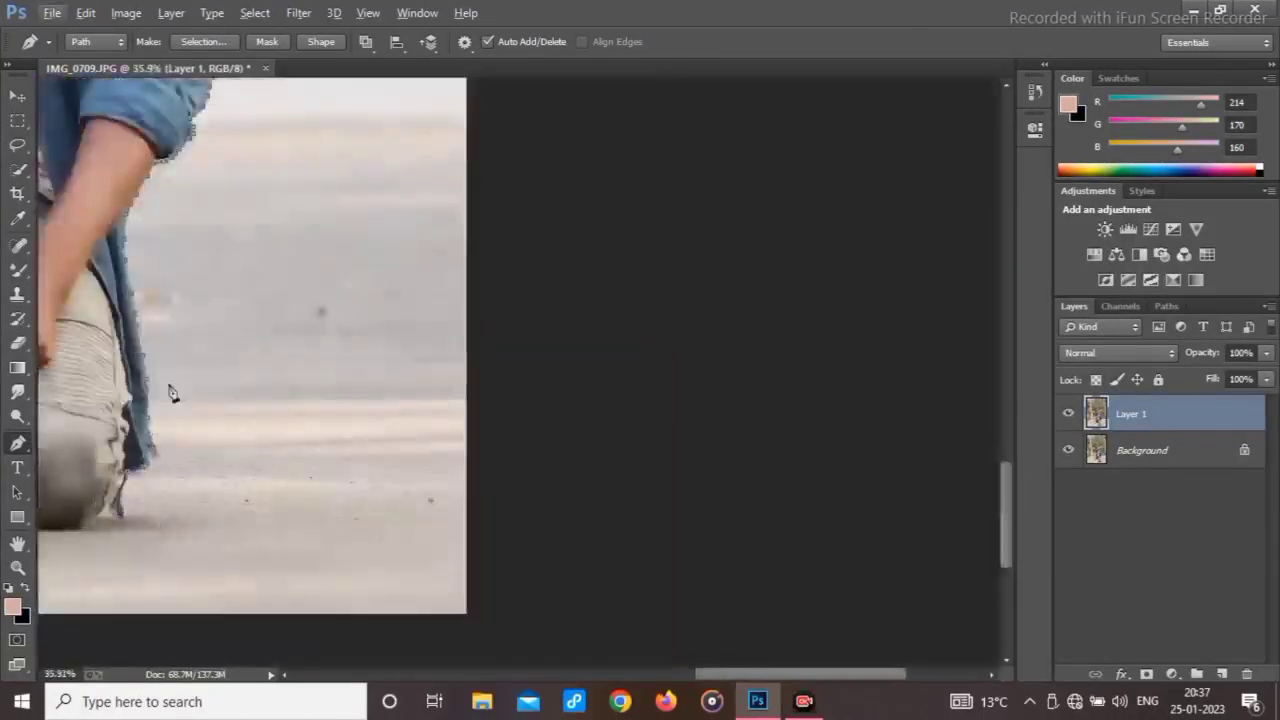
Trace the Pen path around the underside of the kneeling knee.
scroll(485, 465, up, 5)
click(668, 422)
click(587, 486)
click(485, 528)
click(377, 527)
click(312, 501)
click(219, 442)
Trace the rear shoe's sole and continue up its front edge to the trouser fabric.
scroll(219, 442, left, 5)
click(745, 435)
click(595, 449)
click(504, 449)
click(209, 392)
scroll(218, 384, up, 1)
click(218, 382)
scroll(232, 324, up, 3)
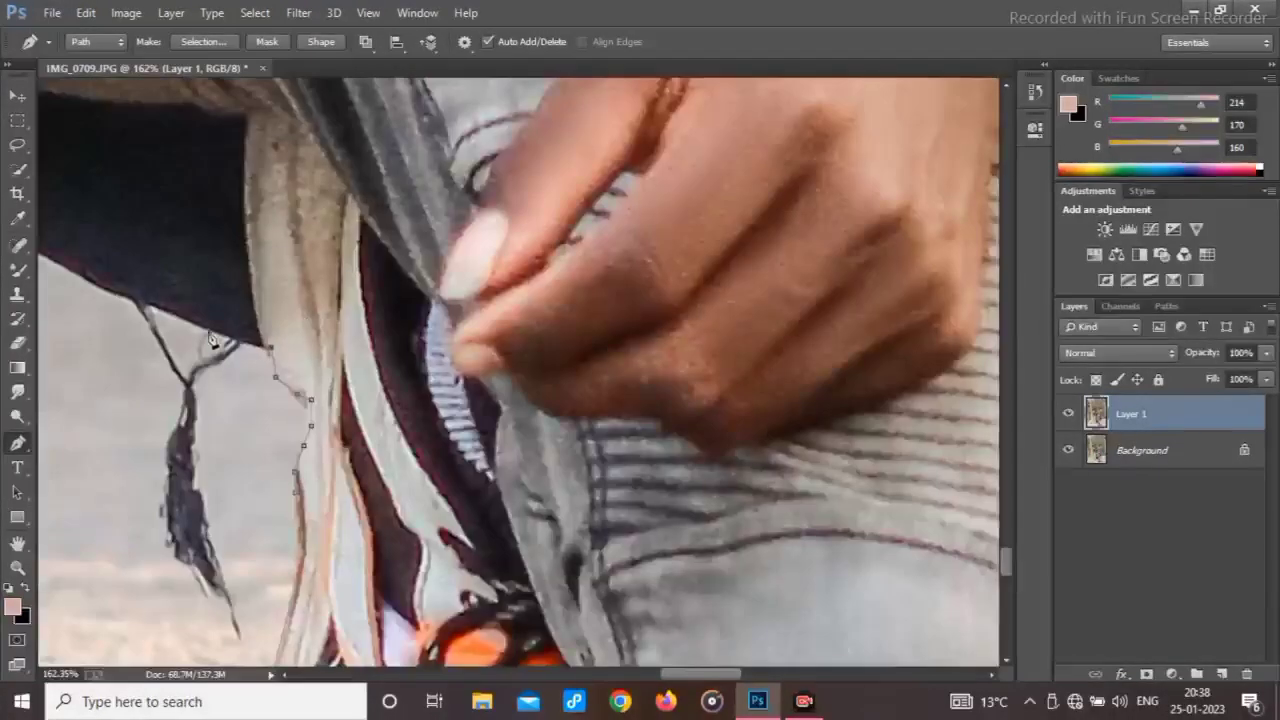
Trace along the lower edge of the dark fabric and its frayed hem towards the front leg.
click(232, 336)
click(169, 311)
click(140, 298)
drag(71, 281, 687, 316)
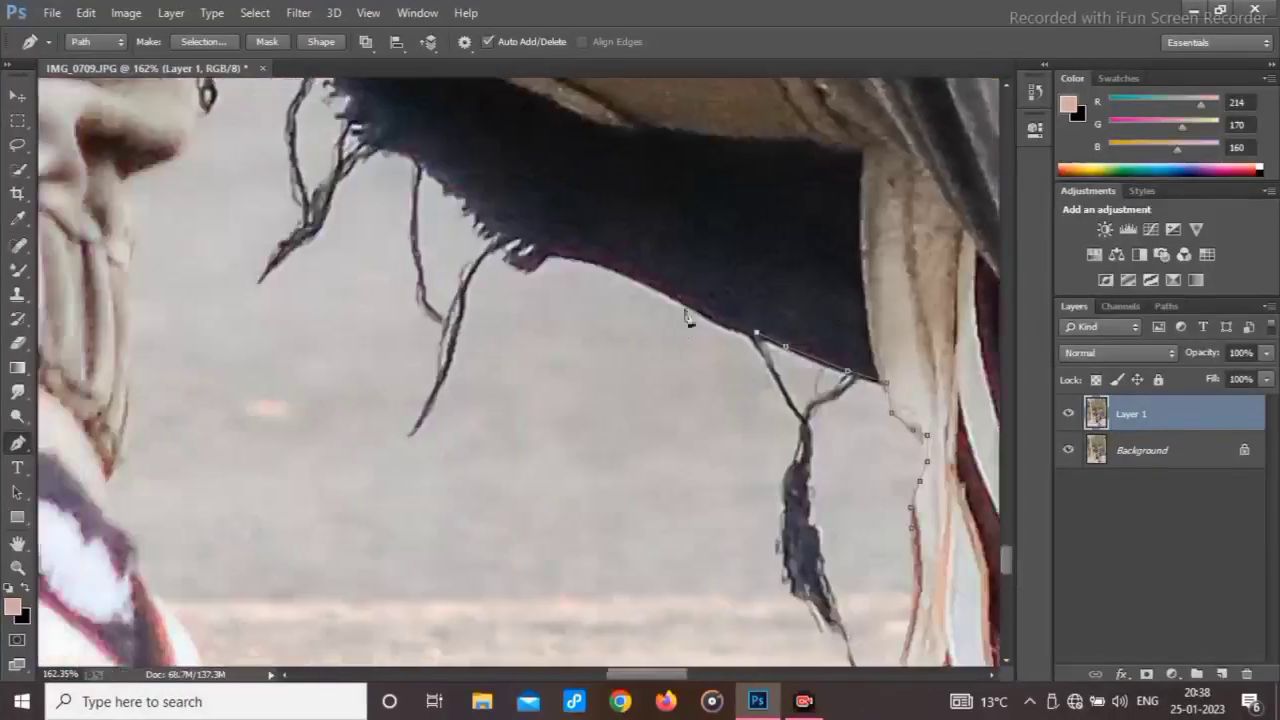
click(565, 254)
click(543, 249)
click(484, 206)
click(417, 157)
drag(400, 150, 760, 398)
click(678, 295)
click(613, 247)
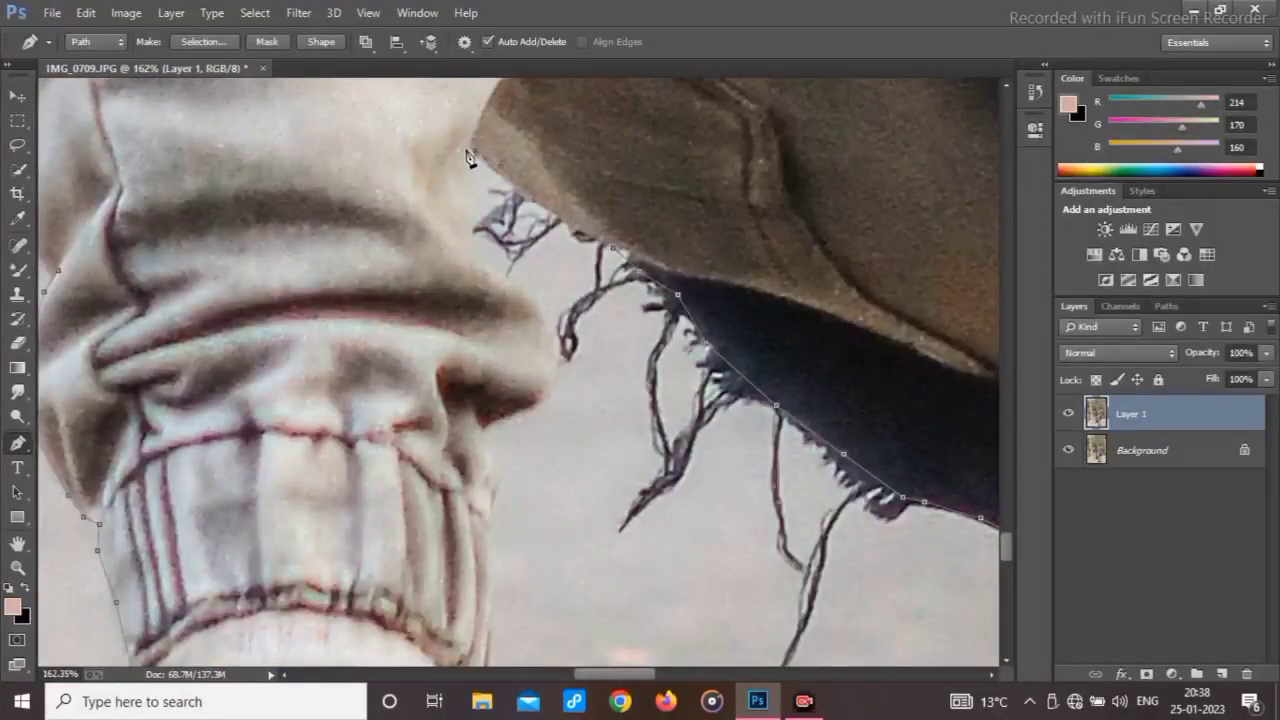
Continue the Pen path down the inner side of the front trouser leg's cuff.
click(490, 470)
click(495, 501)
scroll(495, 501, down, 3)
click(481, 337)
scroll(506, 446, down, 6)
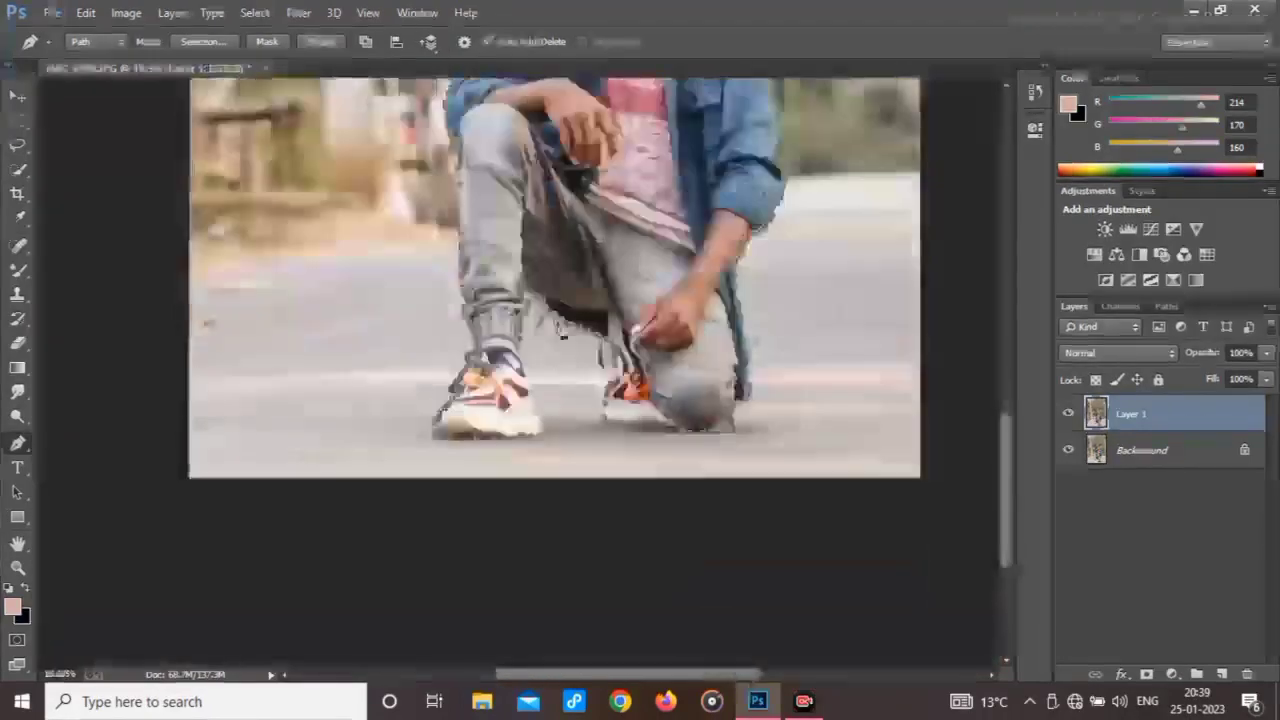
Trace the back edge of the front shoe down to the heel and close the path around the man.
scroll(563, 335, up, 5)
click(257, 345)
click(267, 370)
click(290, 407)
click(309, 430)
click(321, 497)
scroll(321, 497, down, 3)
click(326, 339)
click(336, 377)
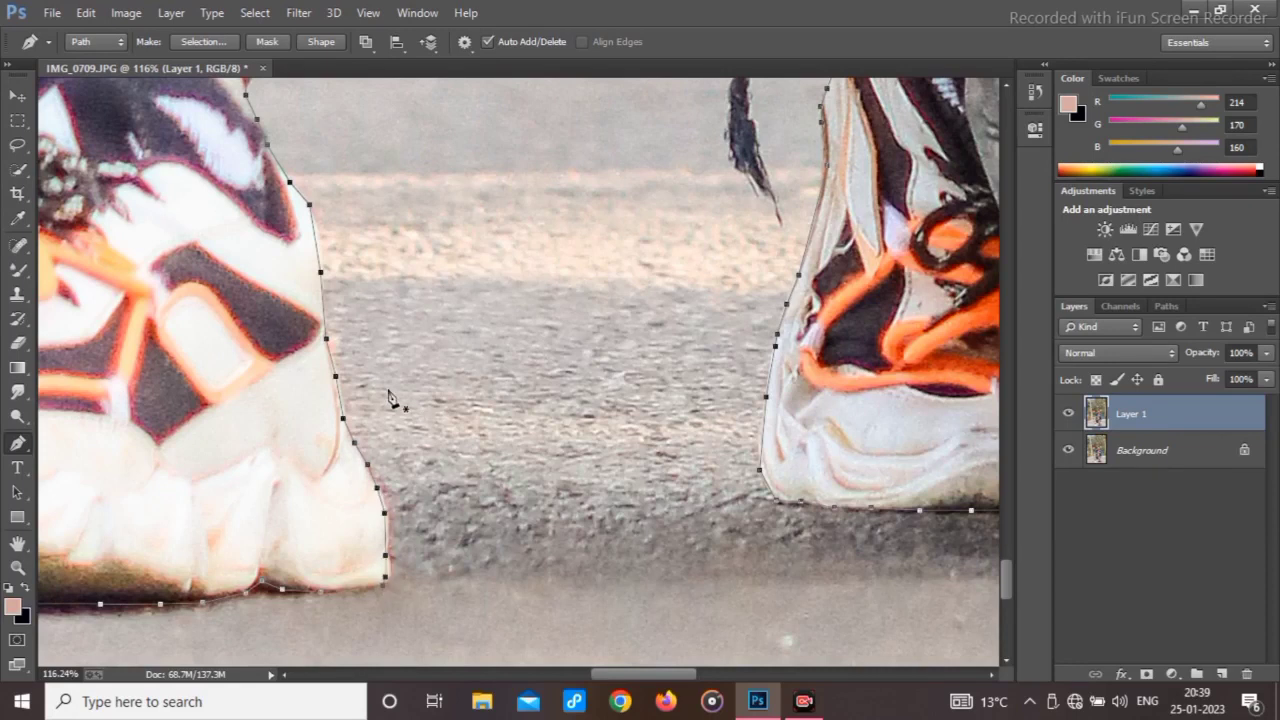
Convert the closed path into a new anti-aliased selection with a feather radius of 0 pixels.
scroll(360, 360, down, 10)
right_click(549, 365)
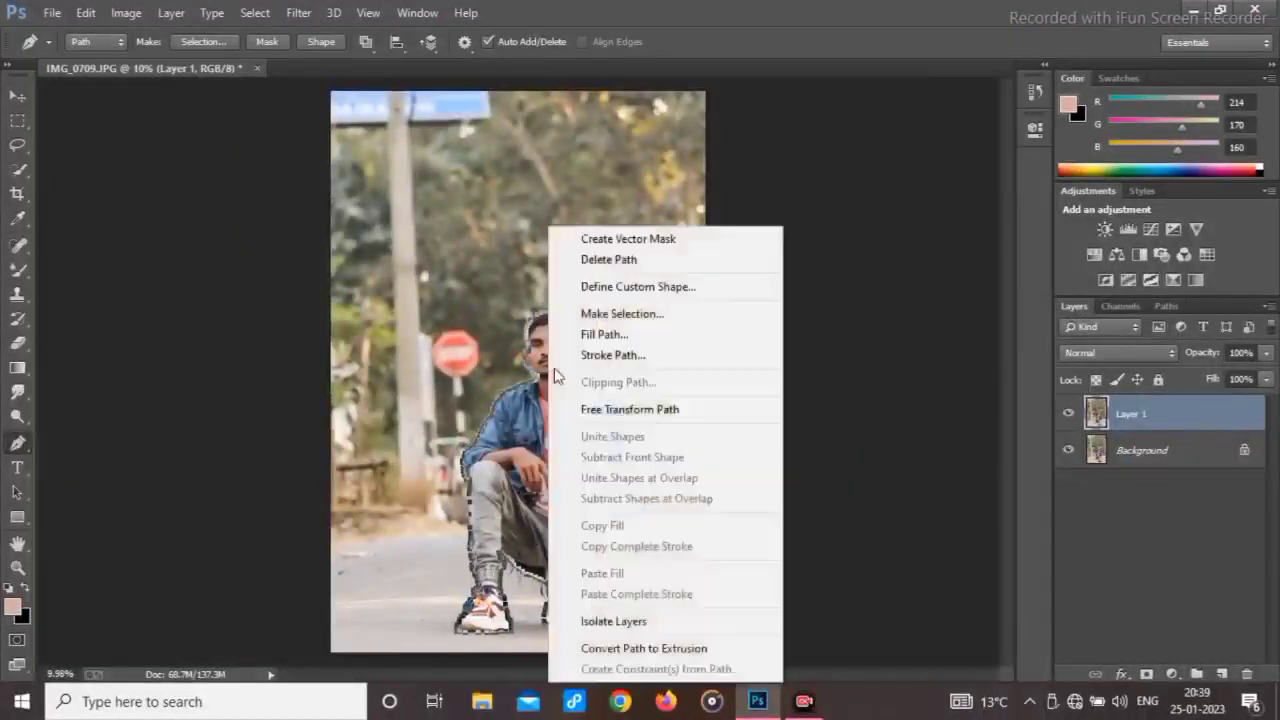
click(613, 314)
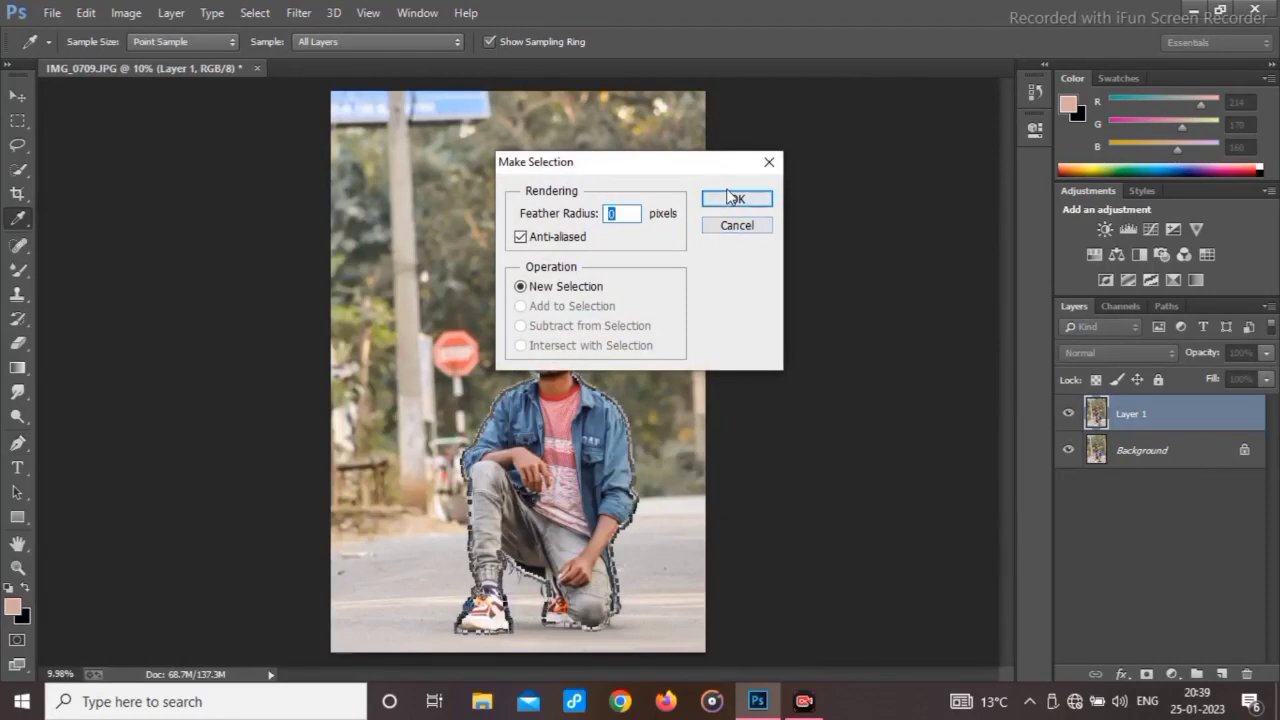
click(735, 198)
Open Refine Edge for the selection and brush over the hair outline with a size 35 refine radius brush.
scroll(565, 345, up, 7)
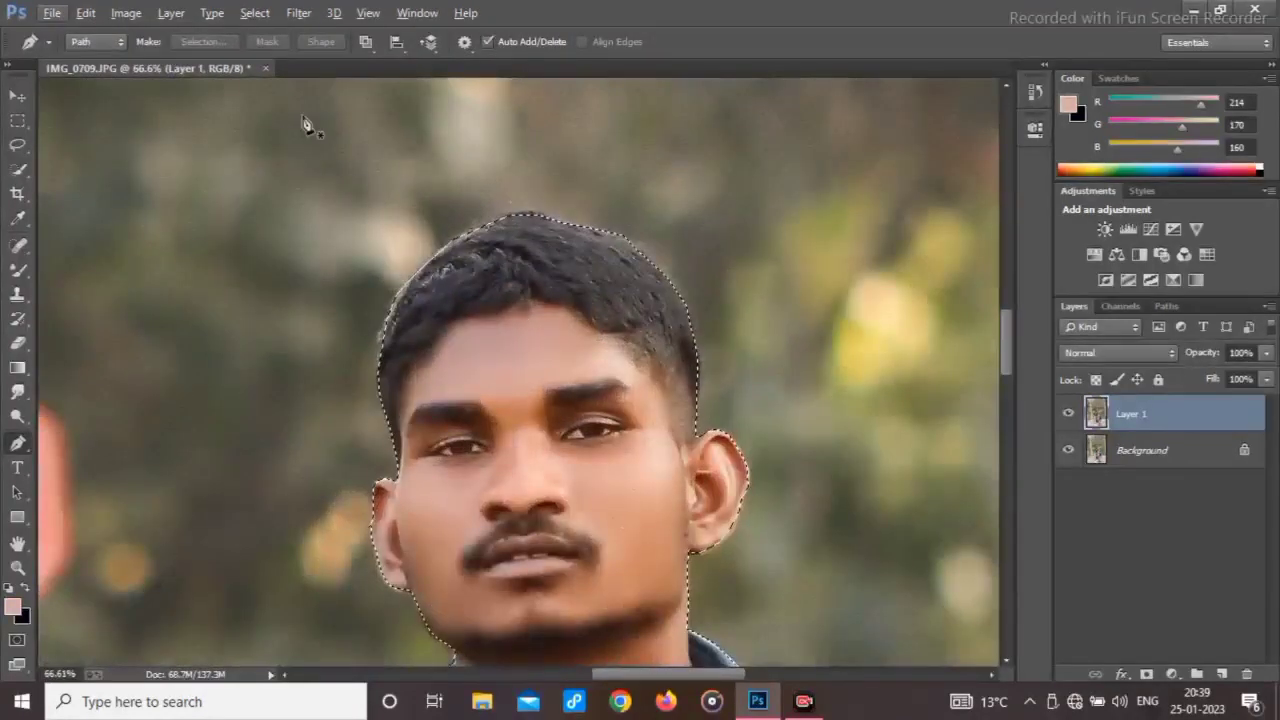
click(298, 12)
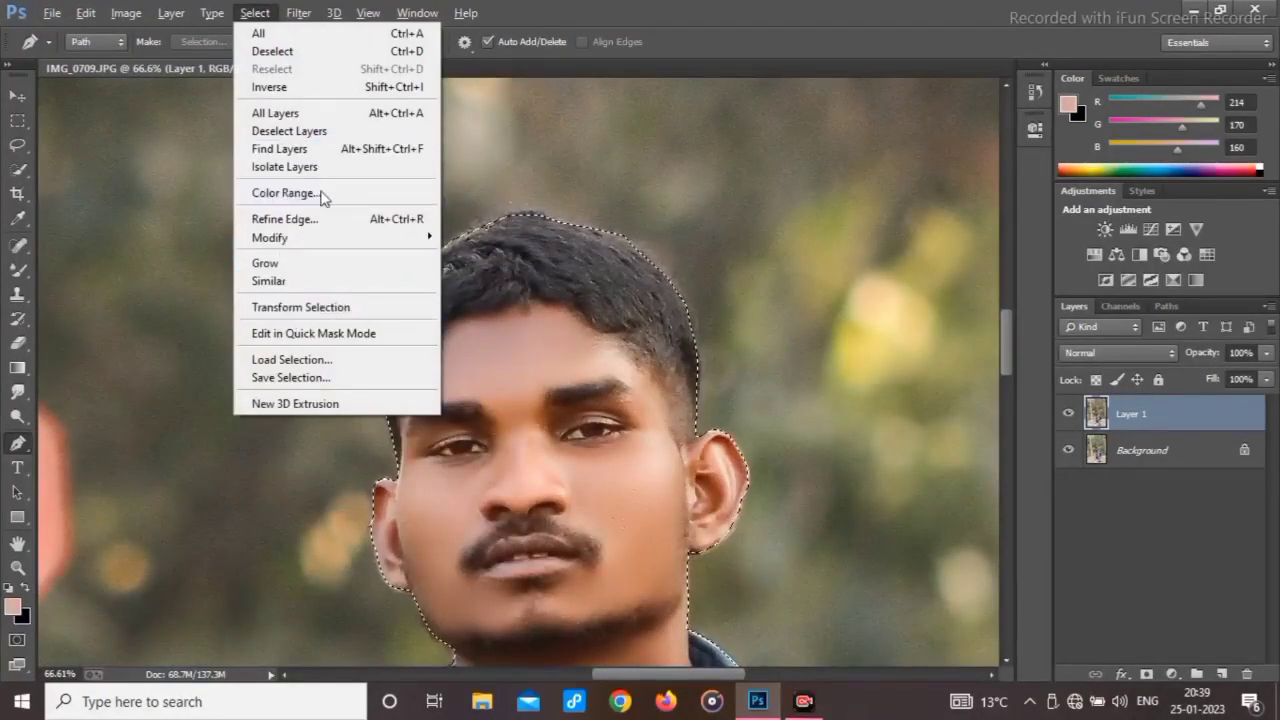
click(322, 218)
mouse_move(384, 342)
mouse_down()
mouse_move(386, 306)
mouse_move(429, 263)
mouse_move(480, 226)
mouse_move(527, 214)
mouse_move(586, 218)
mouse_move(640, 243)
mouse_move(705, 322)
mouse_up()
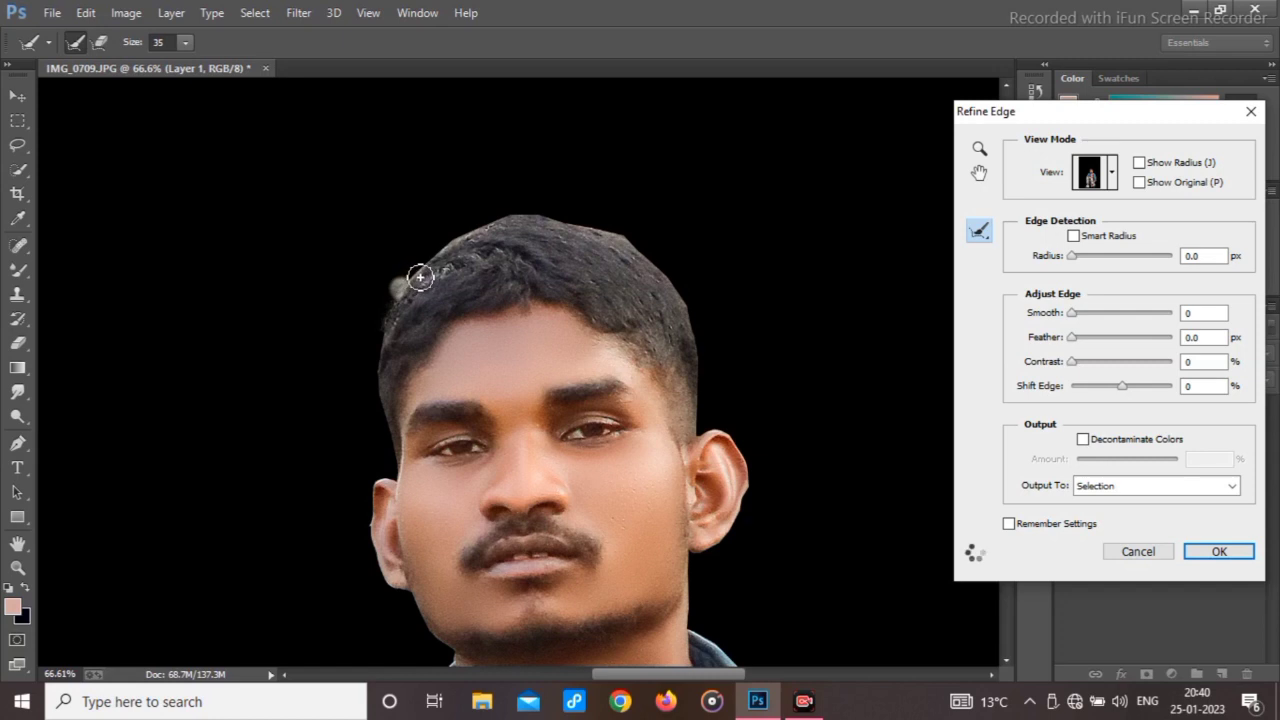
Brush along the remaining hair outline with a size 16 refine radius brush and apply the Refine Edge result to the selection.
scroll(410, 305, left, 2)
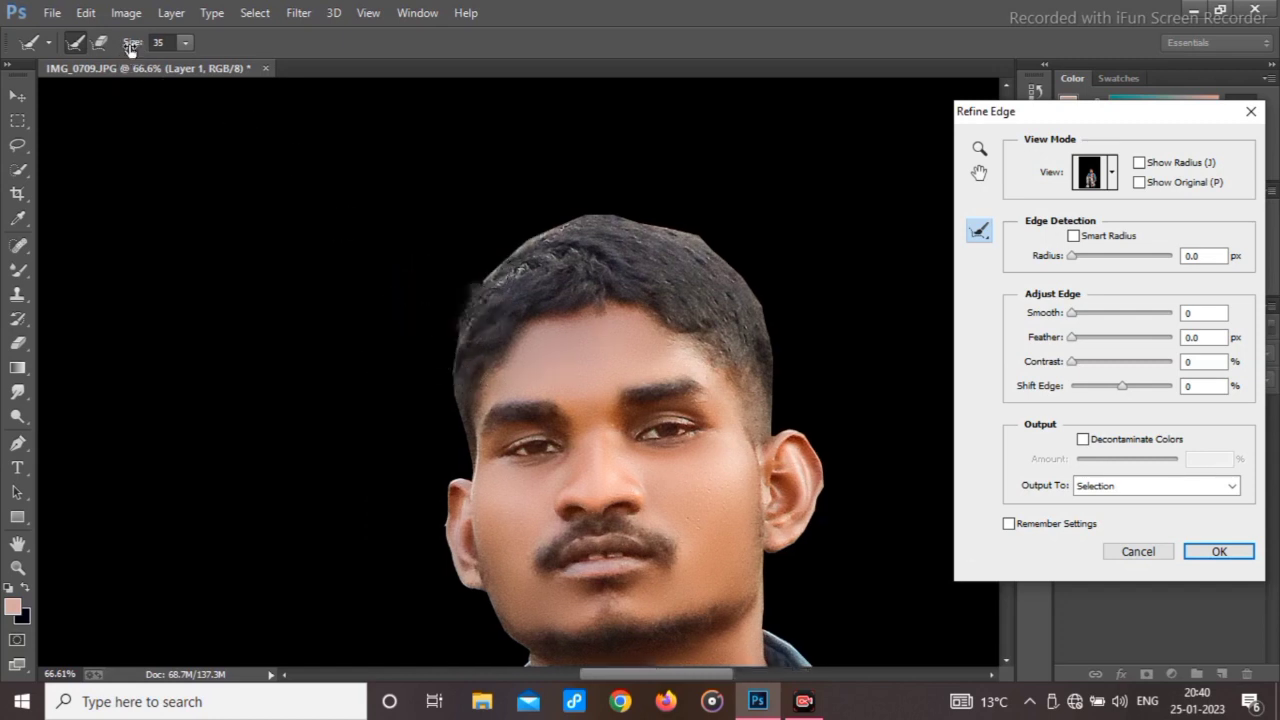
drag(463, 366, 469, 430)
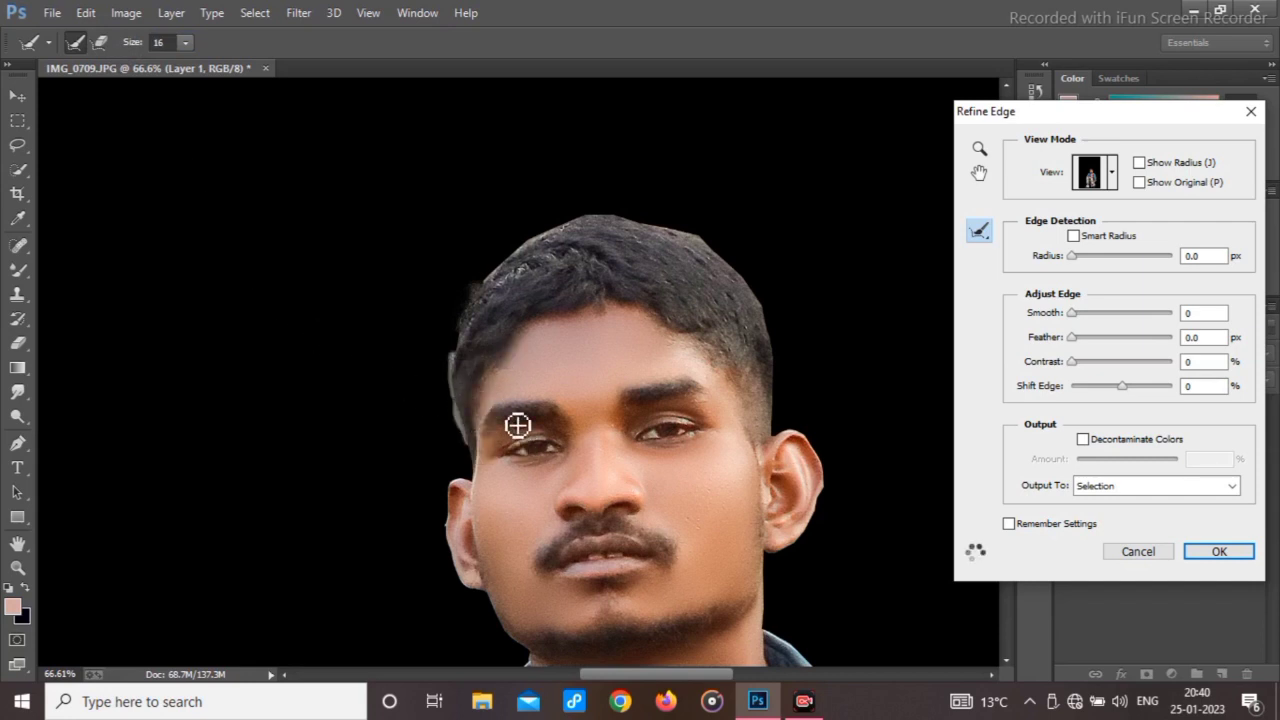
mouse_move(486, 319)
mouse_down()
mouse_move(529, 258)
mouse_move(597, 228)
mouse_move(701, 248)
mouse_move(753, 297)
mouse_up()
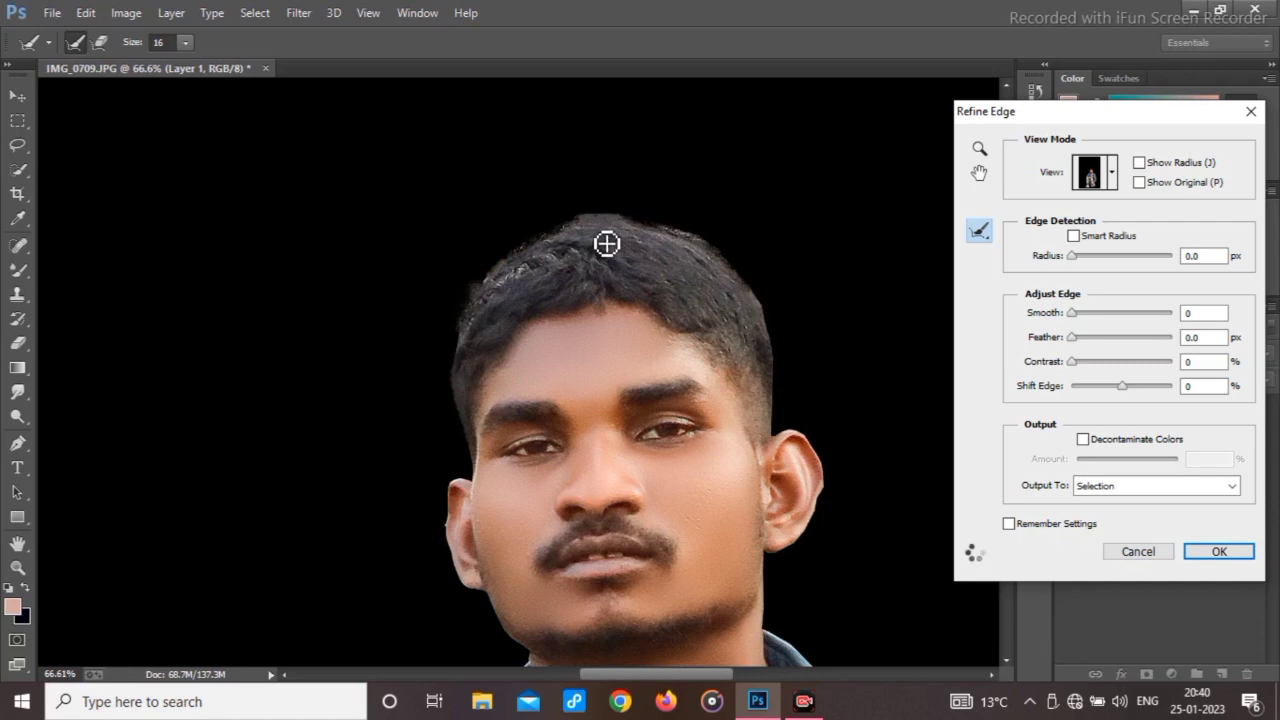
mouse_move(600, 226)
mouse_down()
mouse_move(631, 226)
mouse_move(660, 251)
mouse_up()
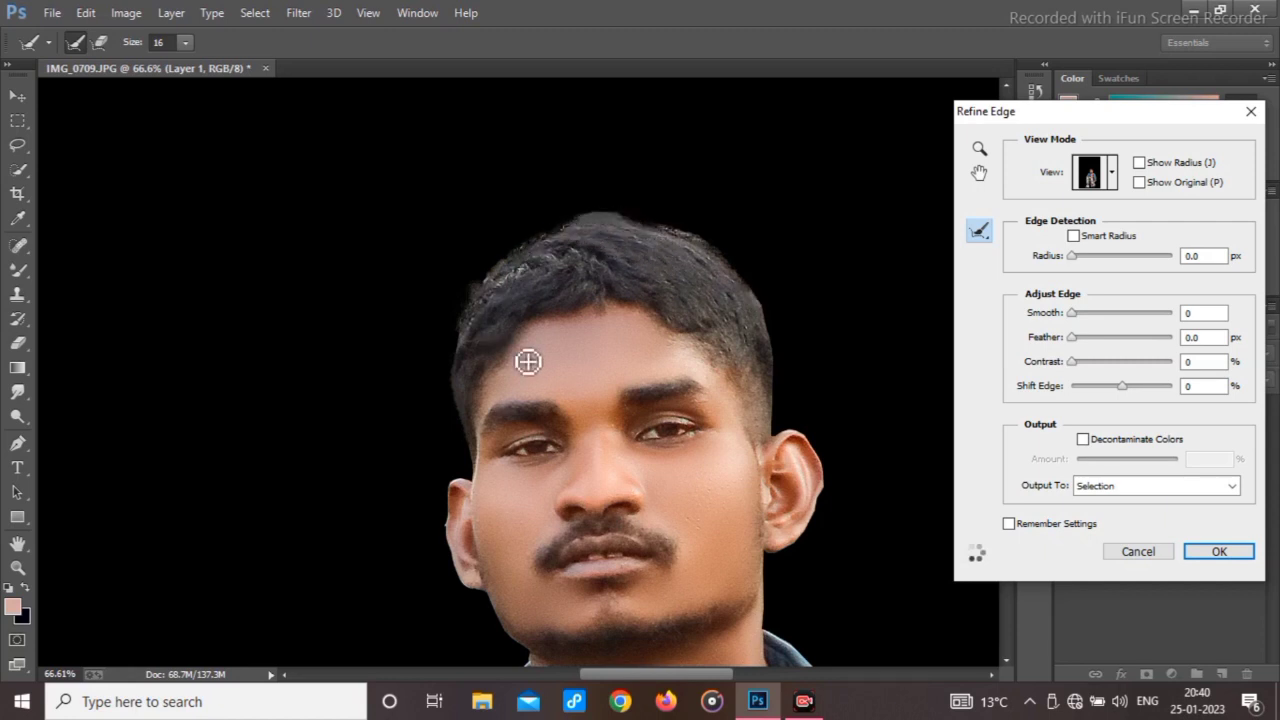
drag(768, 323, 780, 420)
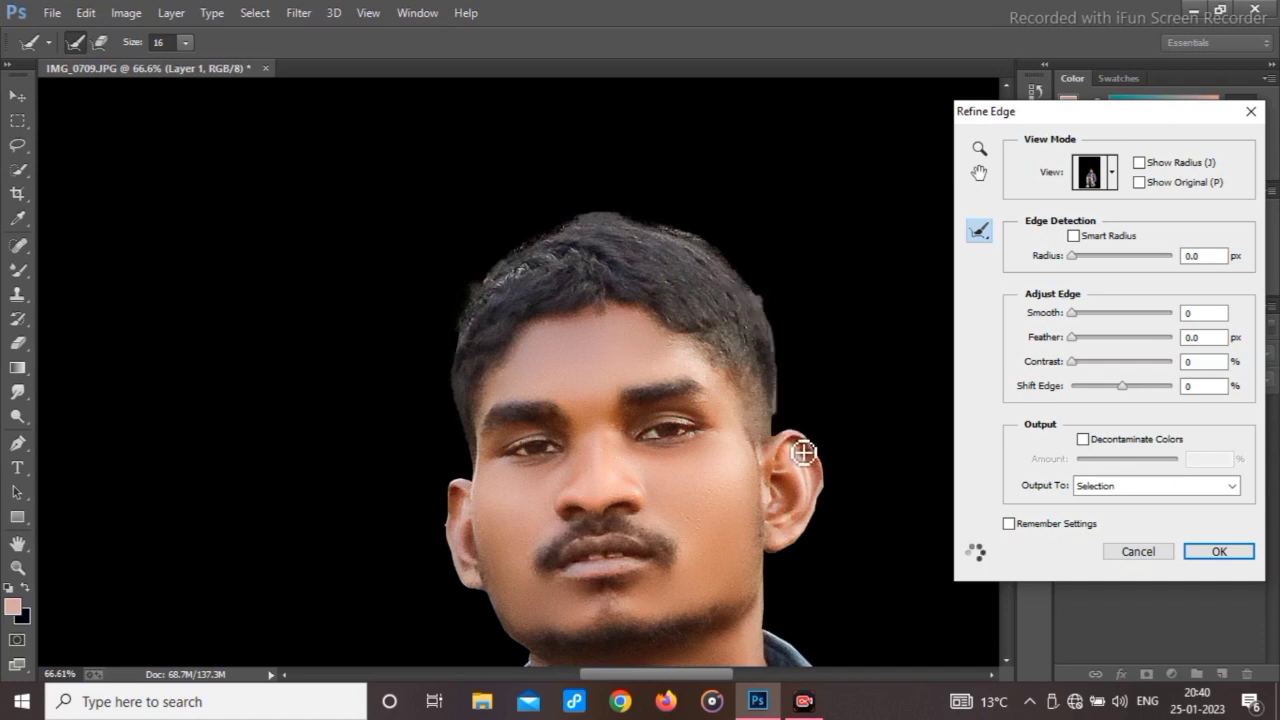
scroll(809, 451, down, 2)
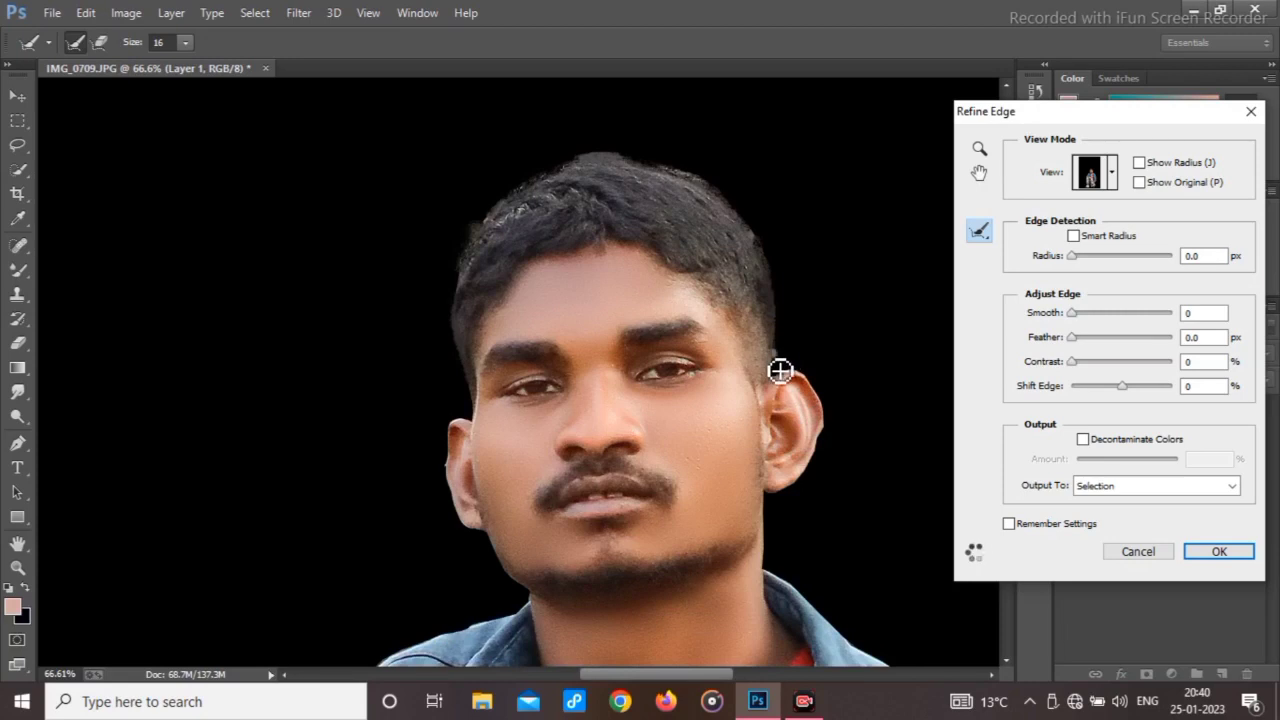
scroll(560, 531, down, 2)
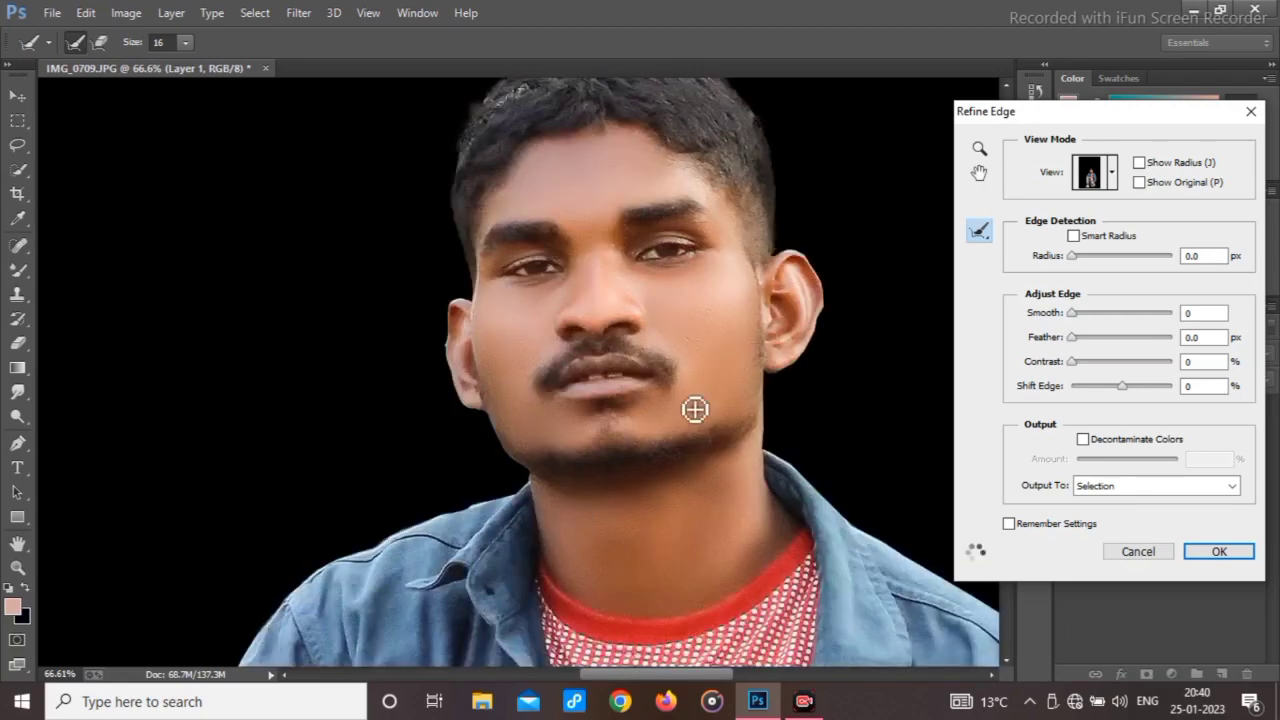
scroll(640, 447, up, 1)
click(1190, 553)
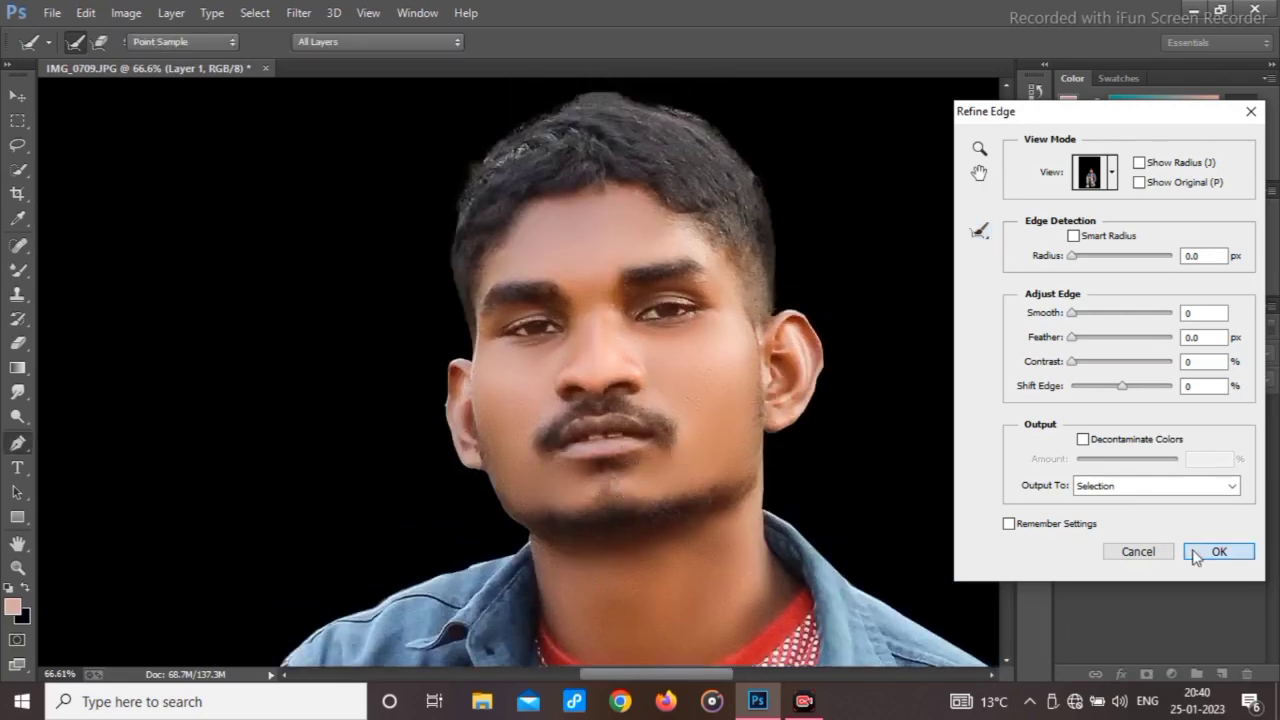
Add a layer mask to Layer 1 from the selection, hide the Background layer and fit the image on screen.
click(1147, 675)
click(1068, 450)
right_click(612, 430)
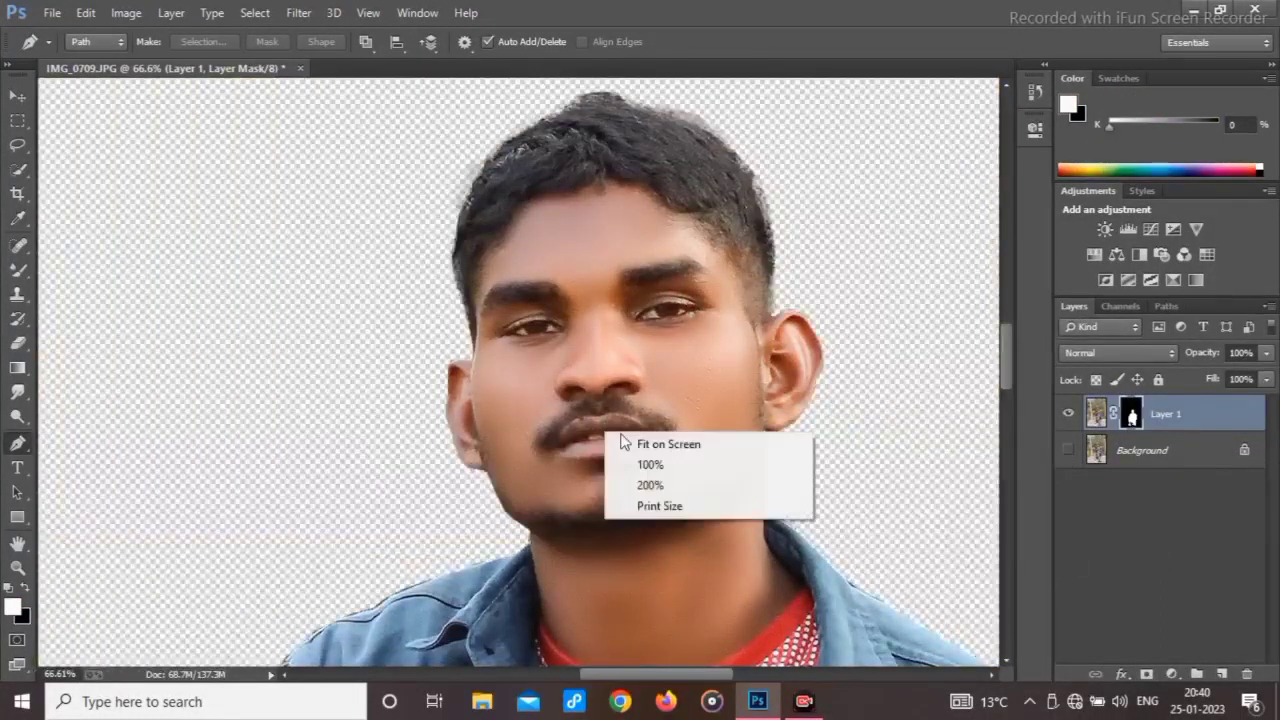
click(655, 443)
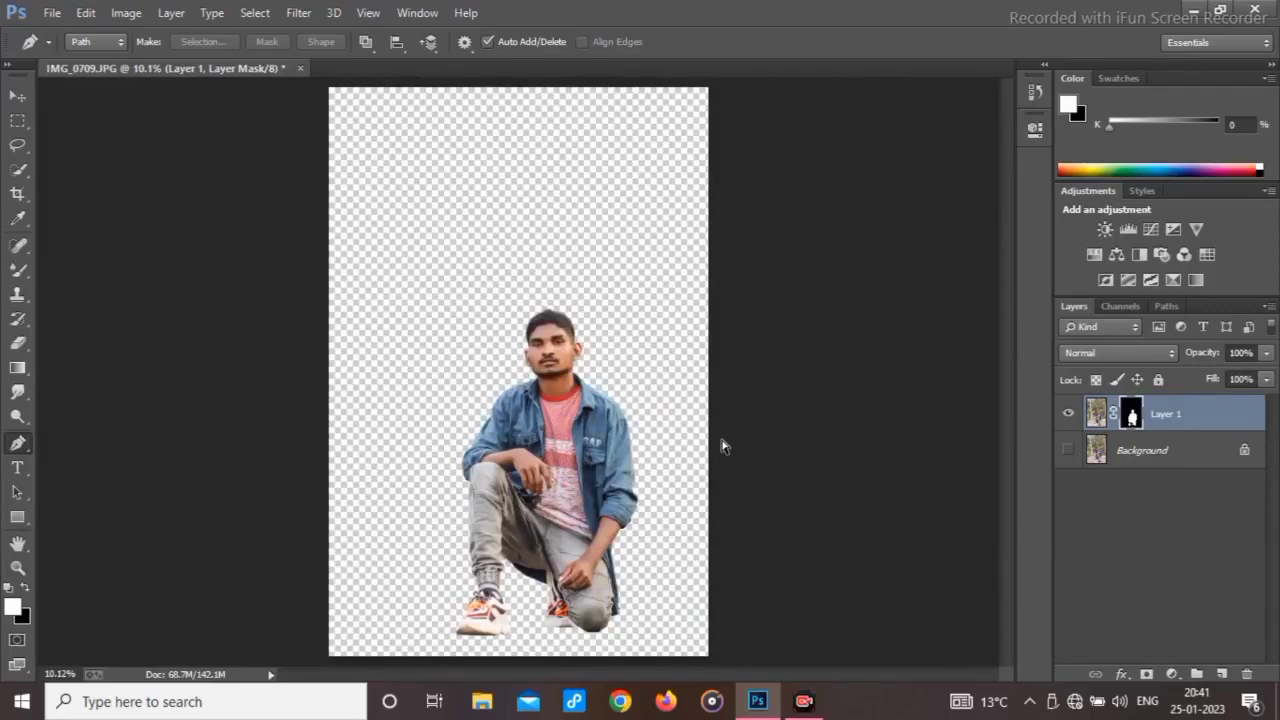
Move the cut-out man slightly upward with Free Transform, to a vertical position of 2901 px.
key(ctrl+t)
mouse_move(606, 450)
mouse_down()
mouse_move(590, 452)
mouse_move(598, 437)
mouse_up()
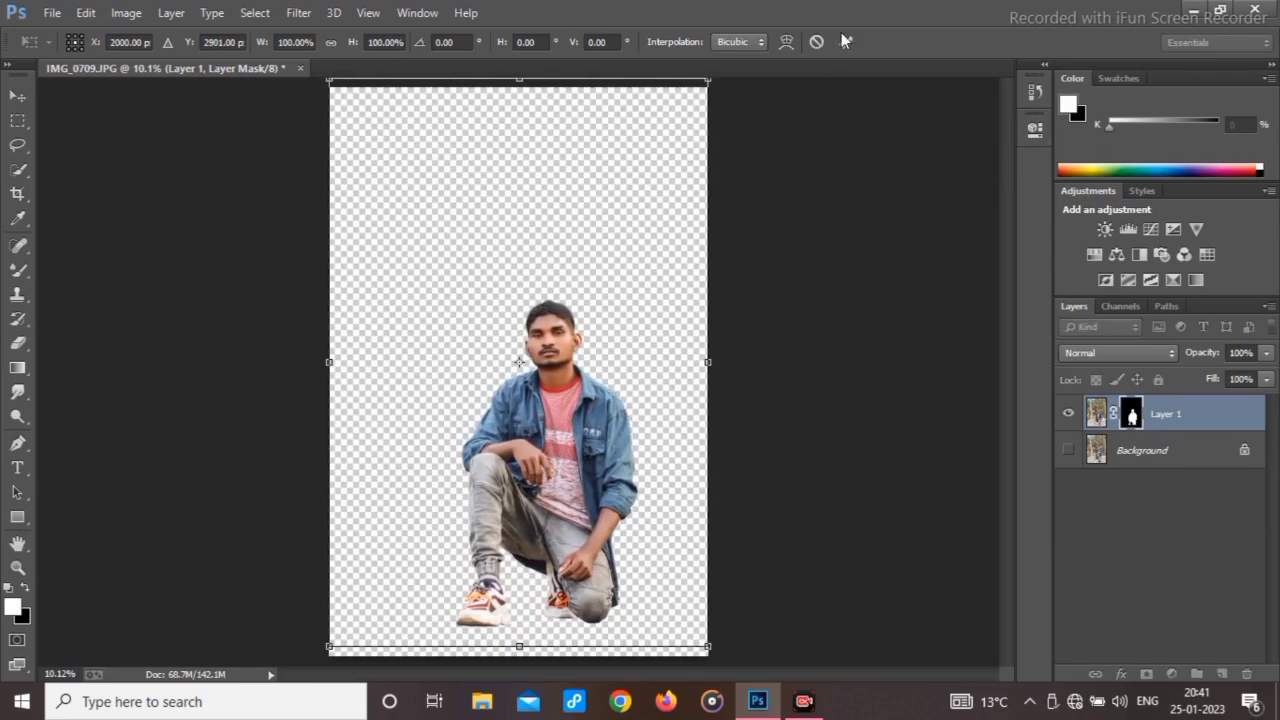
click(845, 41)
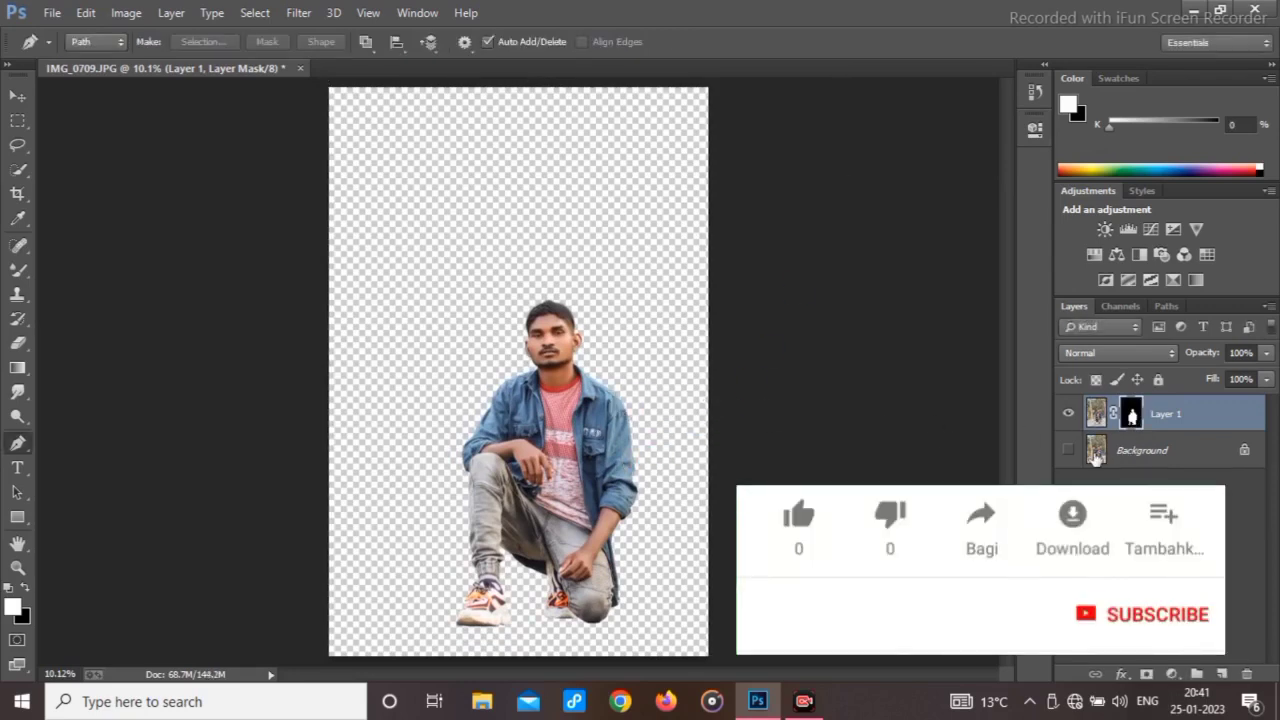
Place the embedded stone-lettering image 11484ca7ed145e0175397de6a2dacbd0 from the New folder inside RR.Bagrounds.
click(52, 12)
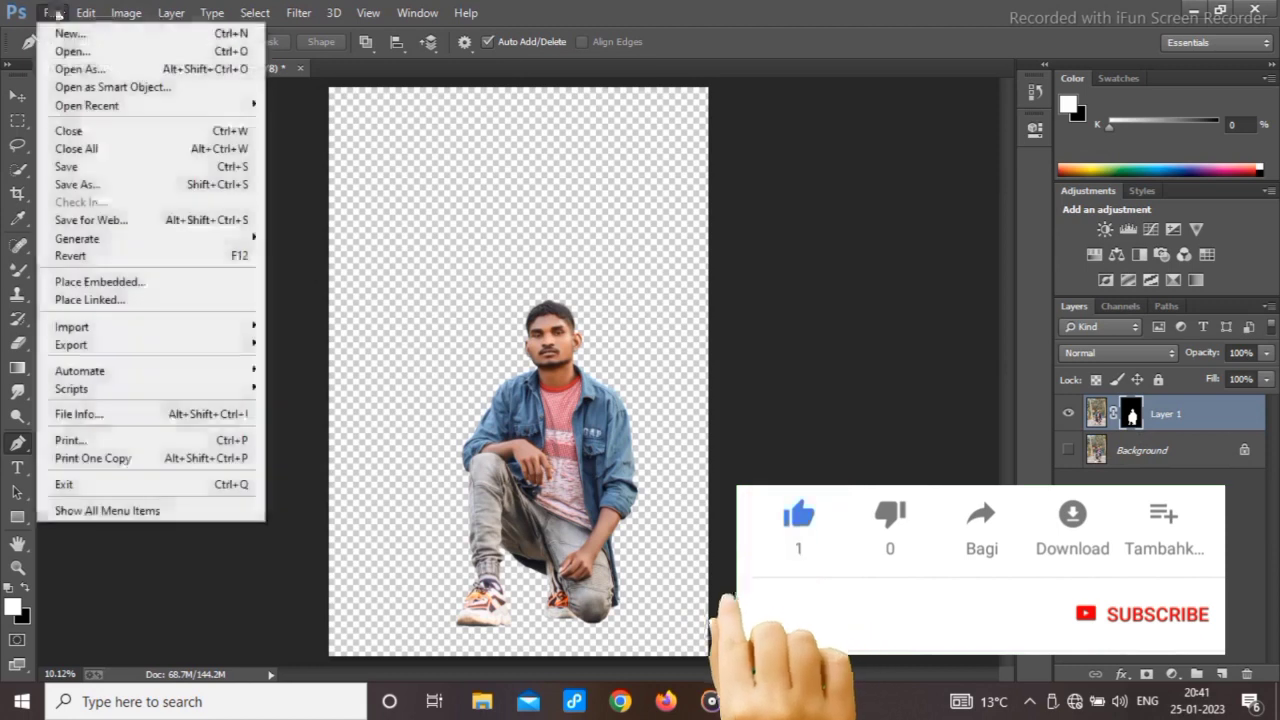
click(108, 284)
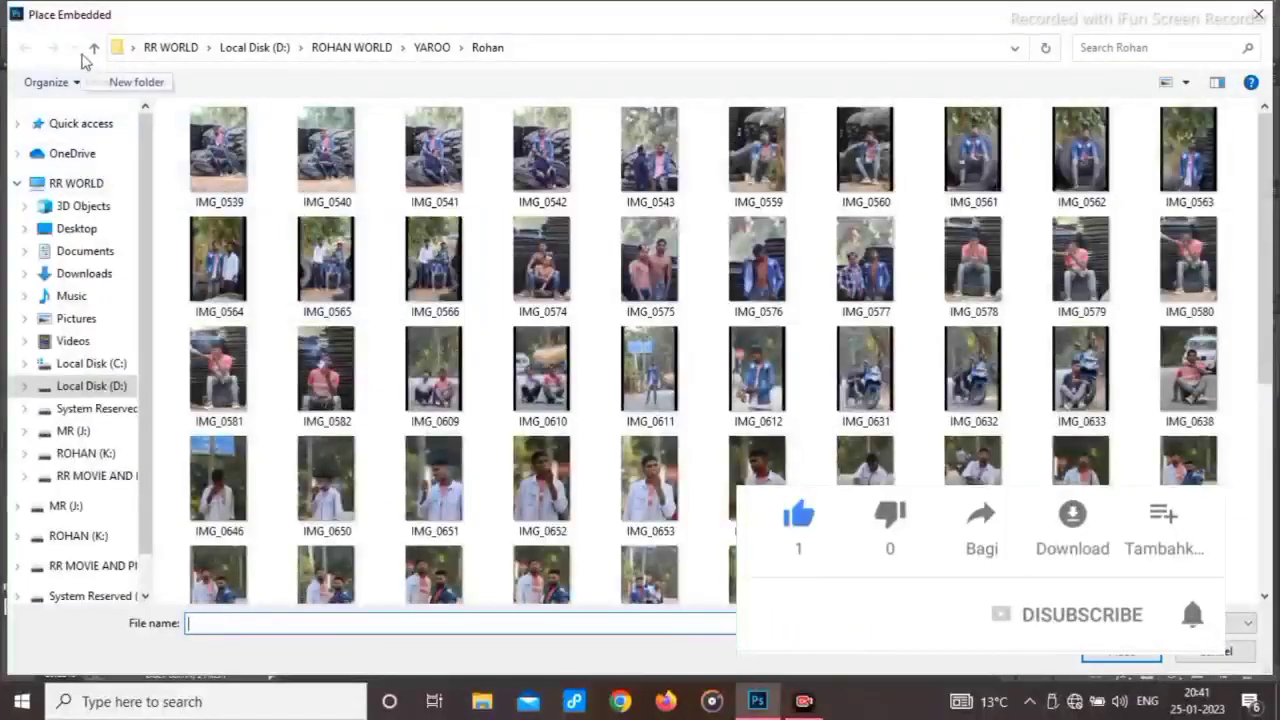
click(93, 48)
click(93, 48)
click(93, 48)
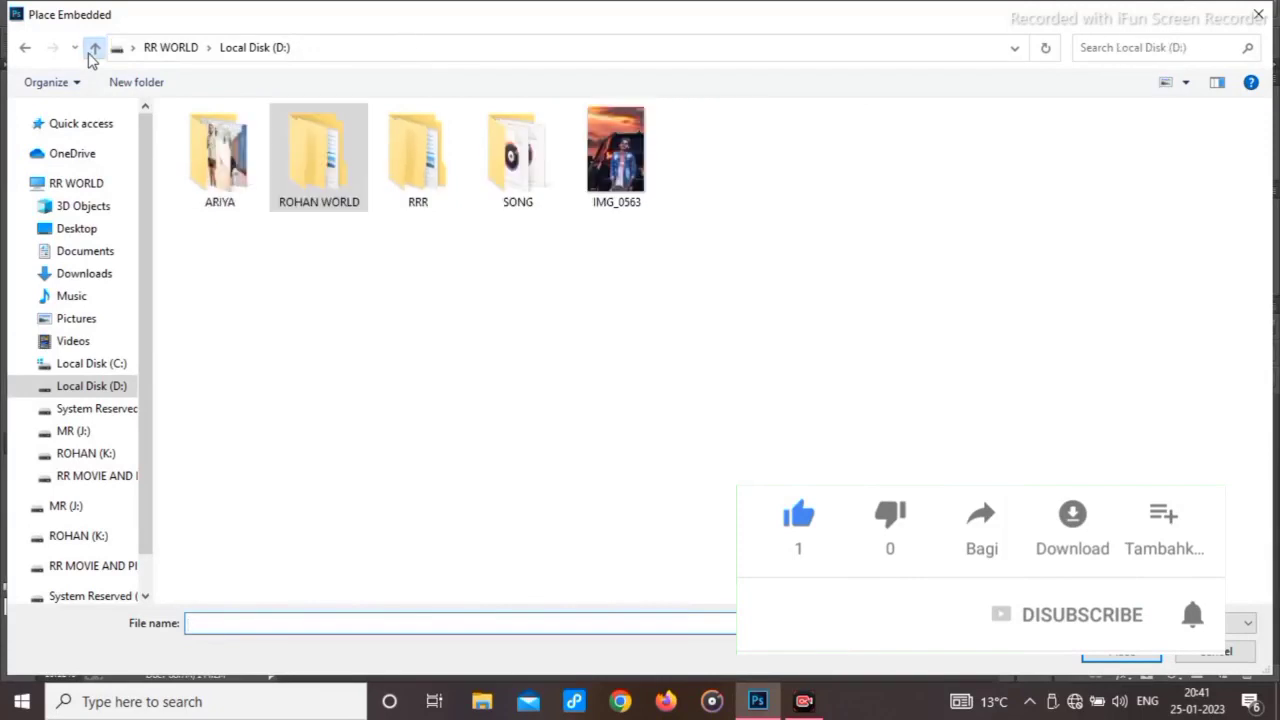
double_click(219, 155)
double_click(616, 150)
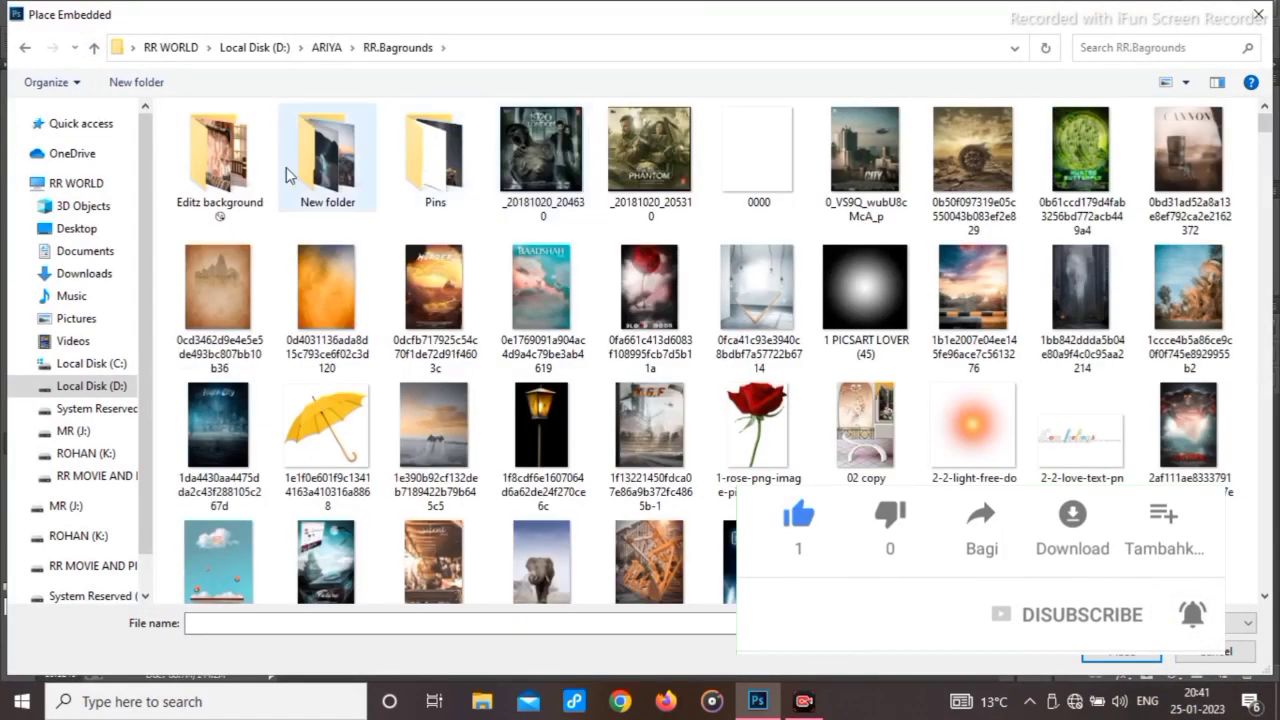
double_click(328, 152)
double_click(522, 284)
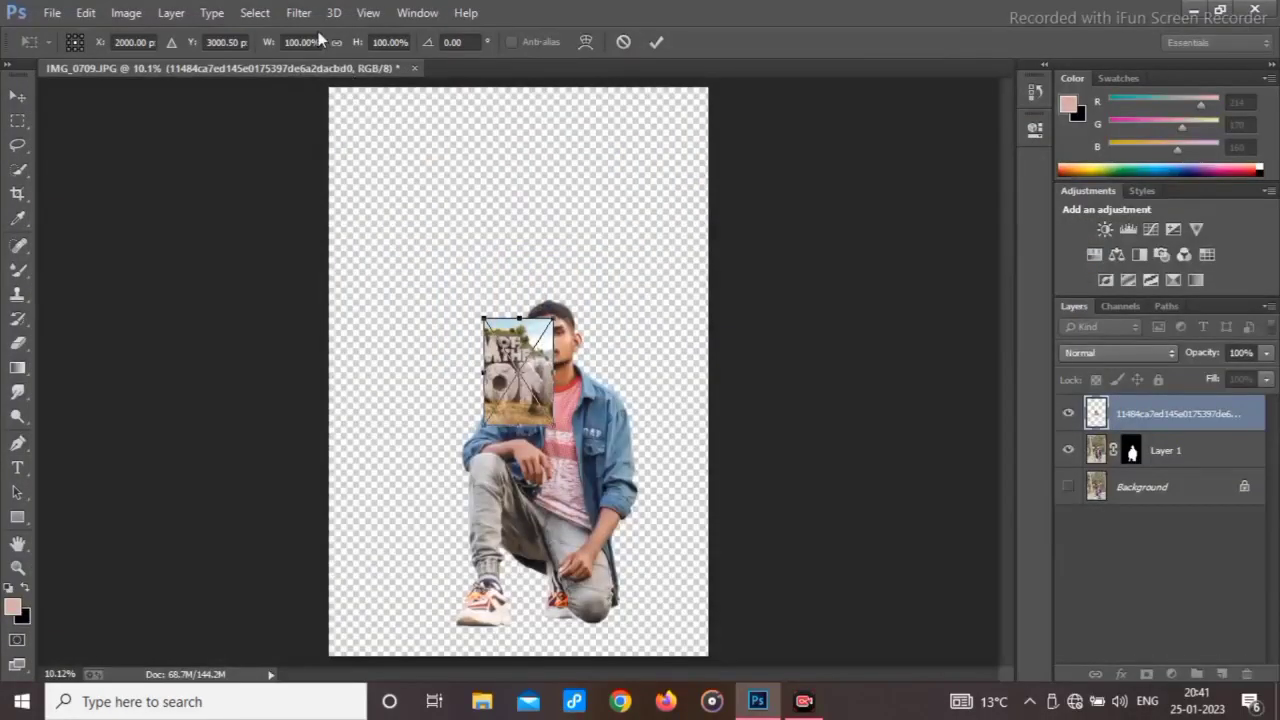
Scale the placed stone-lettering background to 545% and move Layer 1 above it in the layer order.
drag(267, 46, 684, 52)
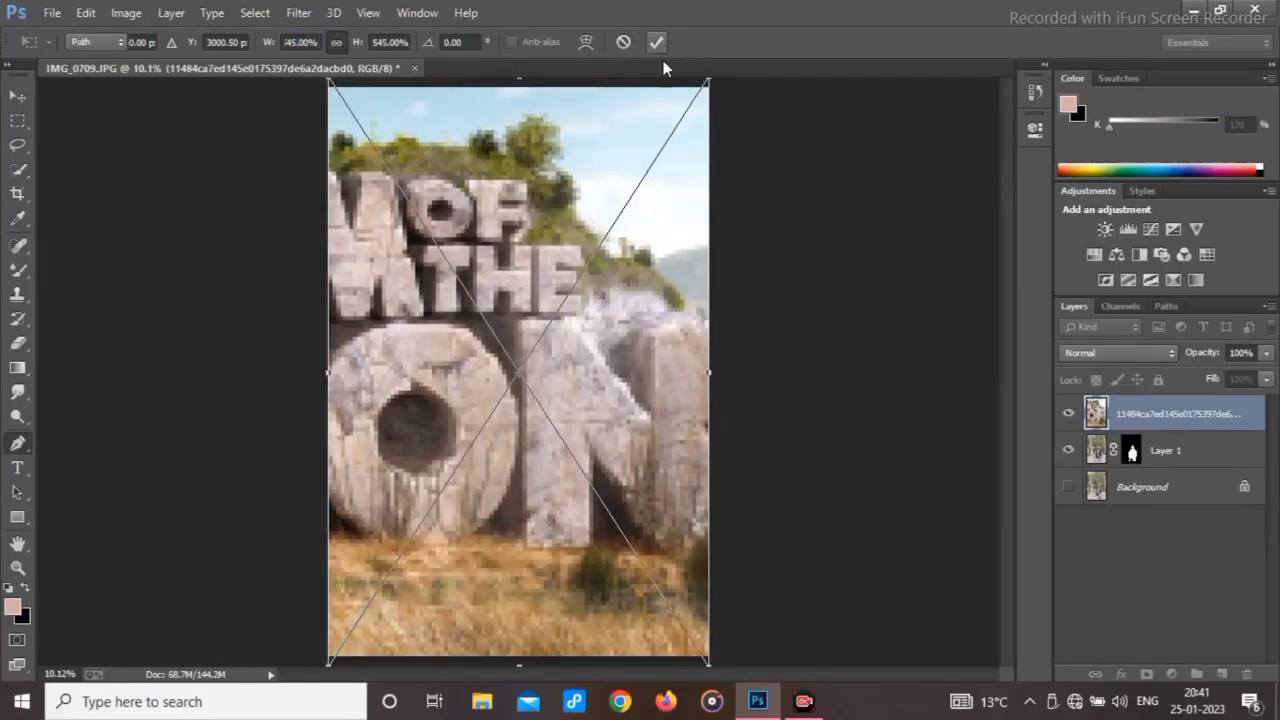
click(656, 42)
drag(1178, 447, 1177, 403)
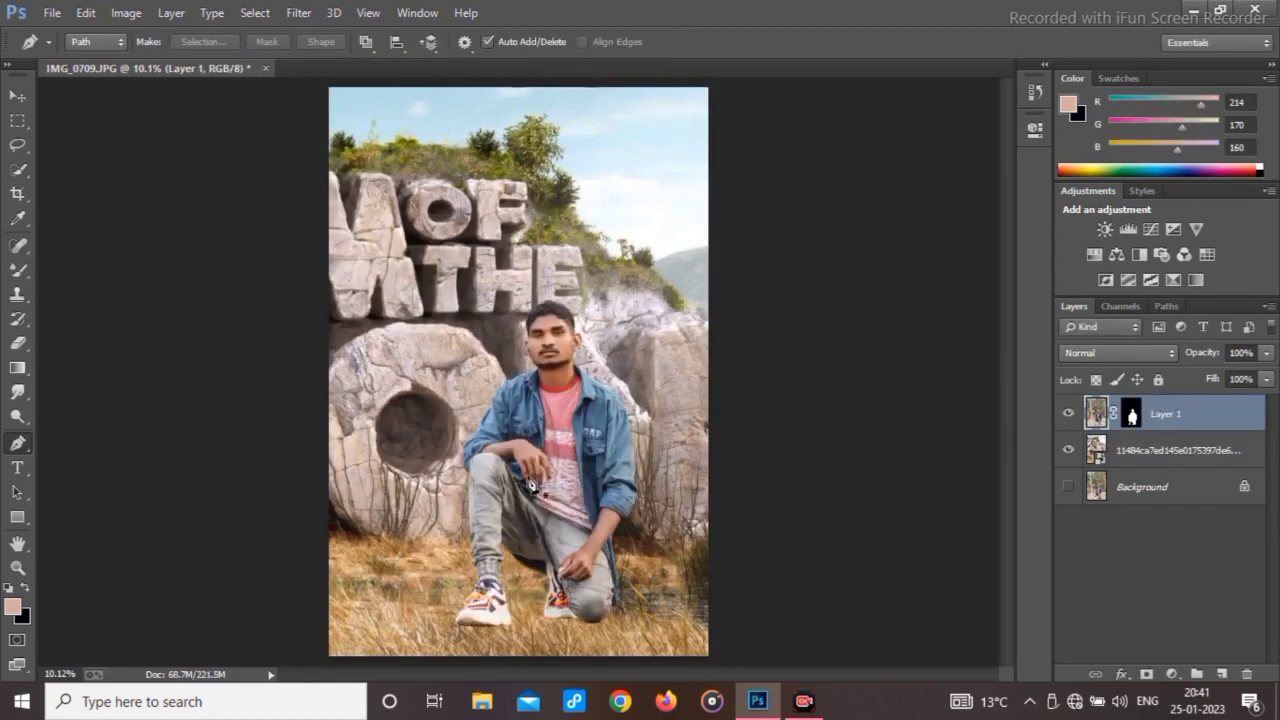
Free Transform the cut-out man to 88% width and height and reposition him on the grass in front of the rock letters.
key(ctrl+t)
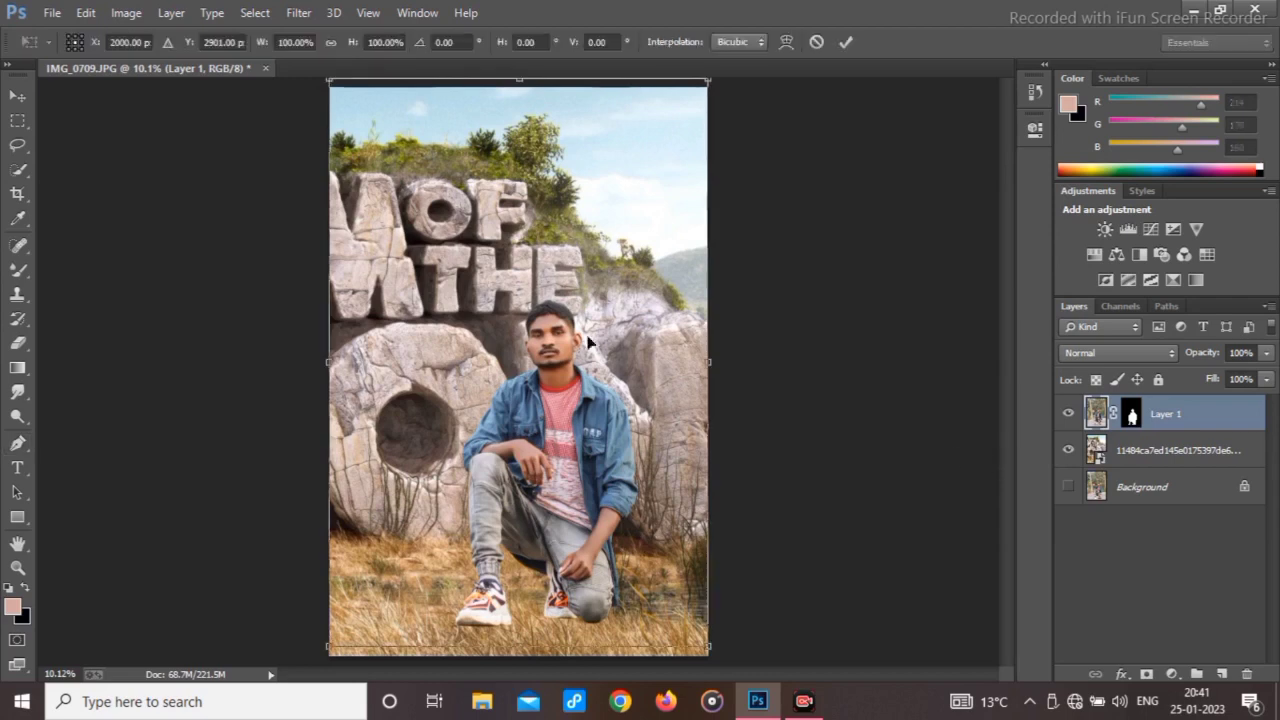
mouse_move(690, 642)
mouse_down()
mouse_move(635, 608)
mouse_move(691, 653)
mouse_up()
key(ctrl+z)
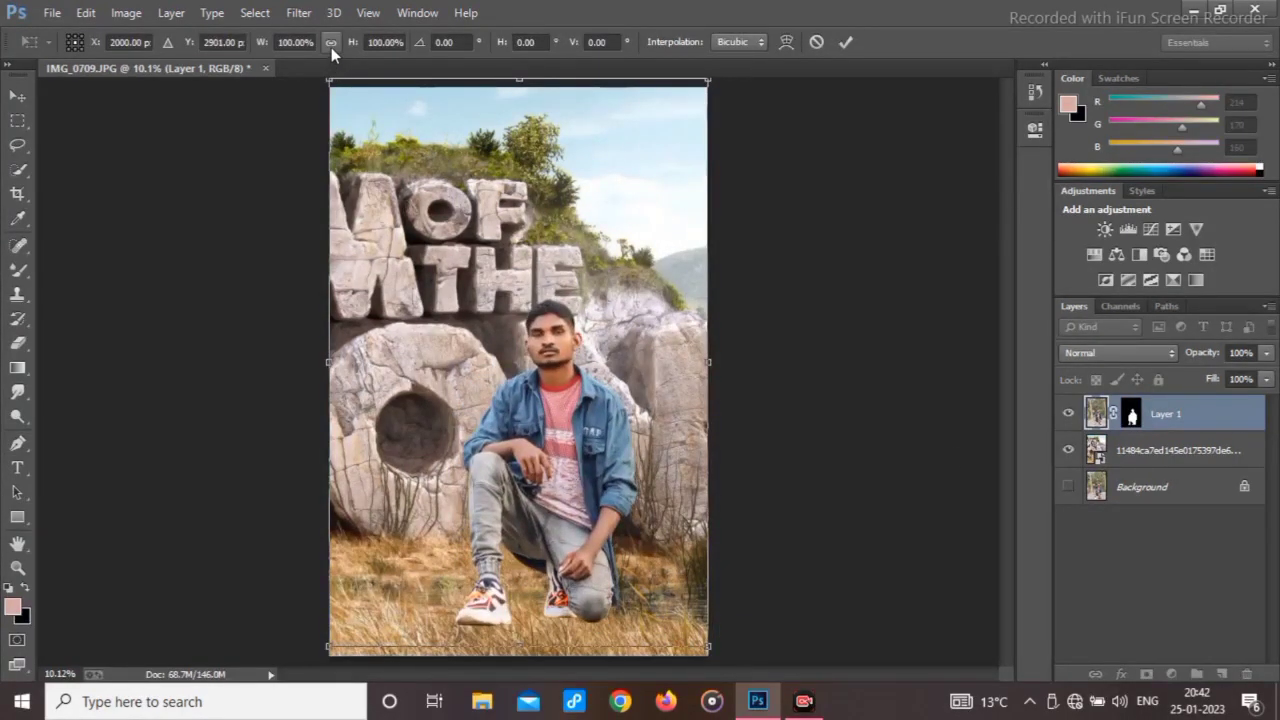
drag(260, 46, 235, 49)
drag(542, 224, 506, 265)
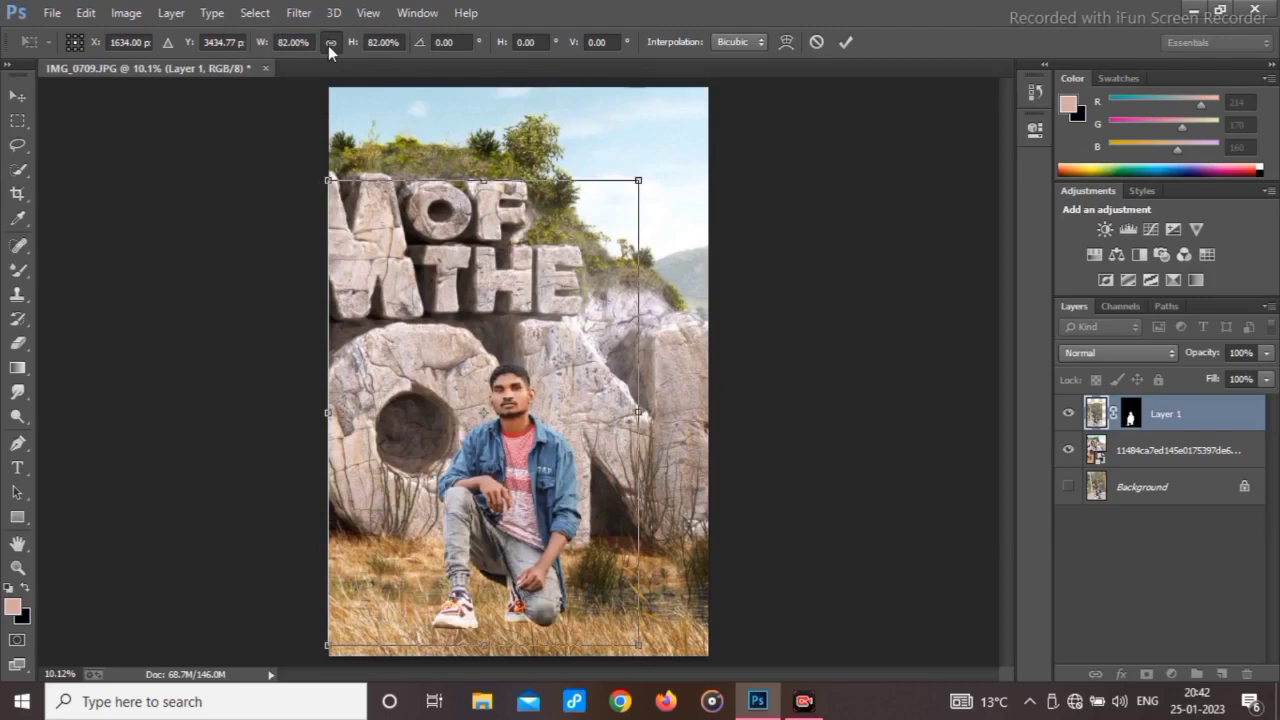
drag(260, 46, 266, 46)
drag(553, 415, 560, 398)
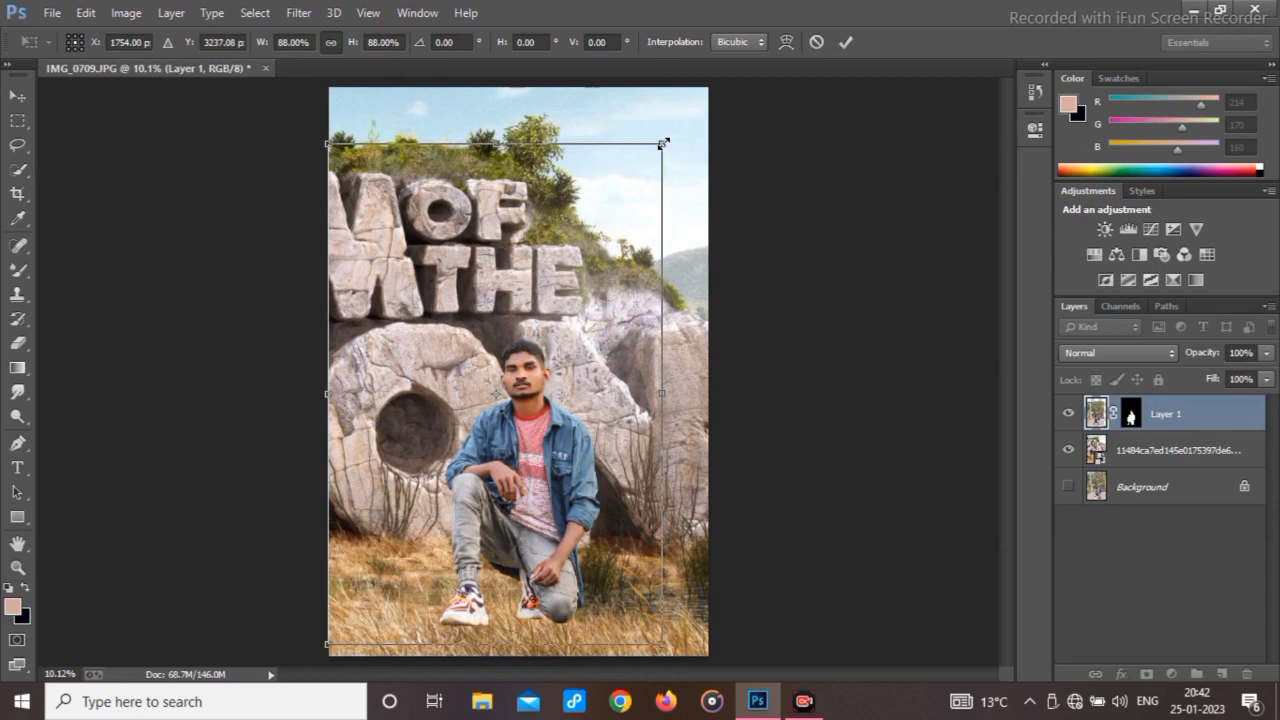
Enlarge the man to 92.79%, move him slightly upward to about Y 3124 px and commit the transform.
drag(663, 142, 668, 134)
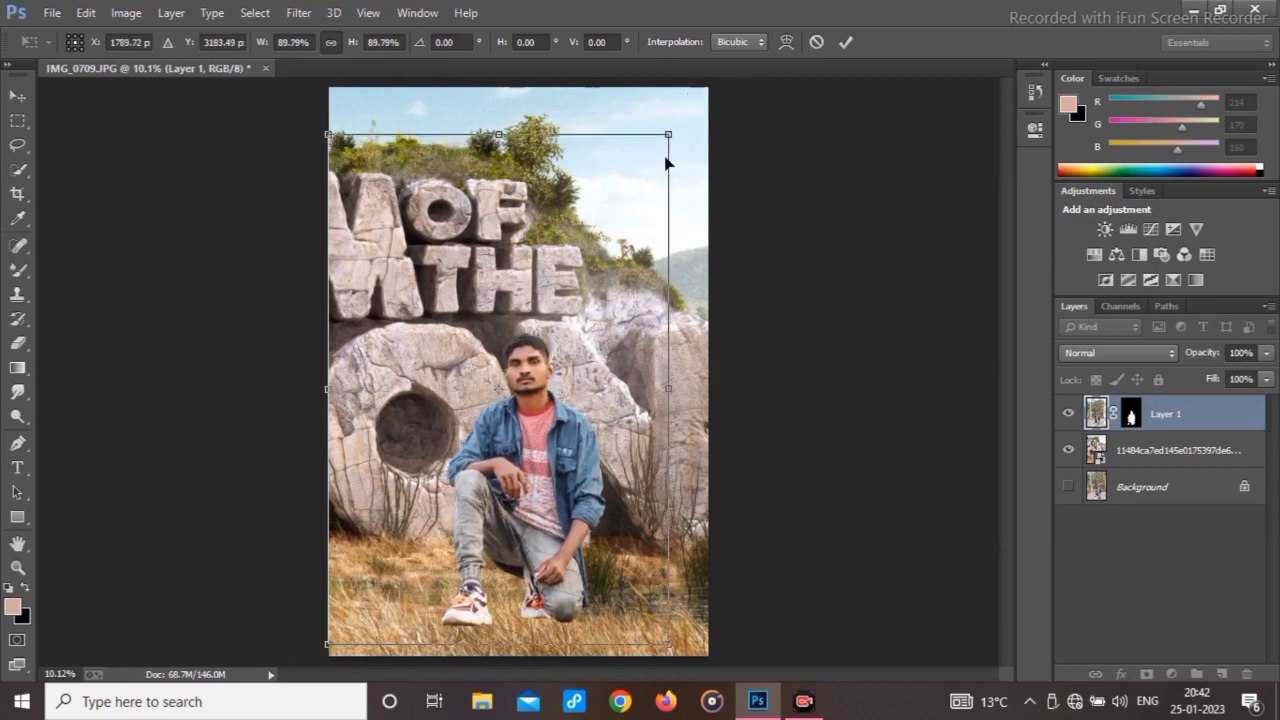
drag(546, 317, 544, 317)
drag(543, 316, 548, 311)
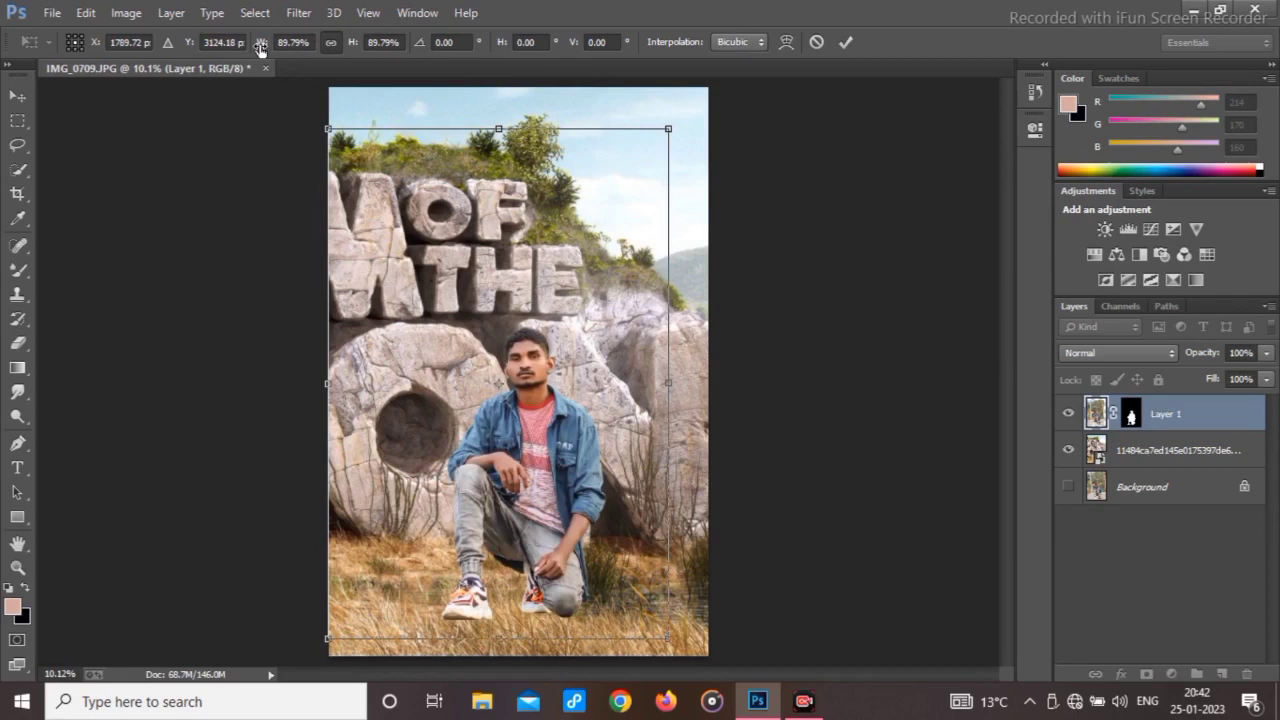
drag(260, 48, 263, 50)
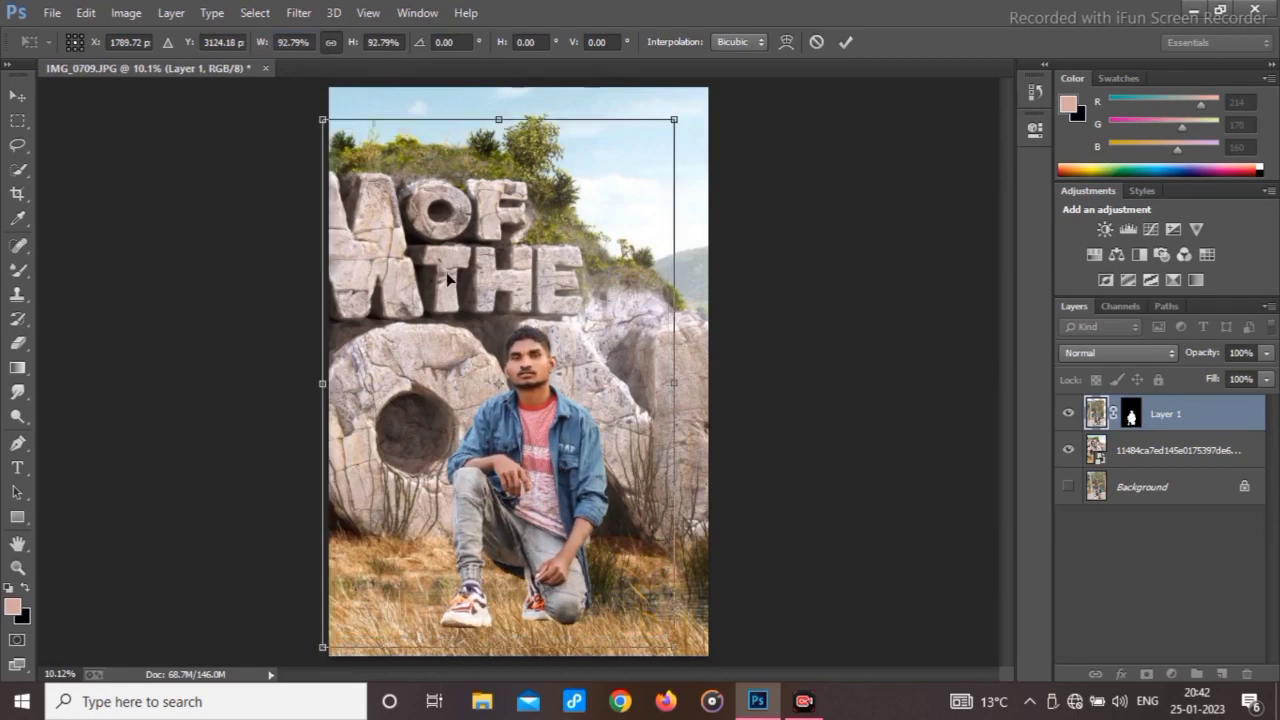
click(851, 50)
Erase the sole of the front shoe on Layer 1 with a soft size 344 Eraser so it blends into the grass.
scroll(546, 584, up, 3)
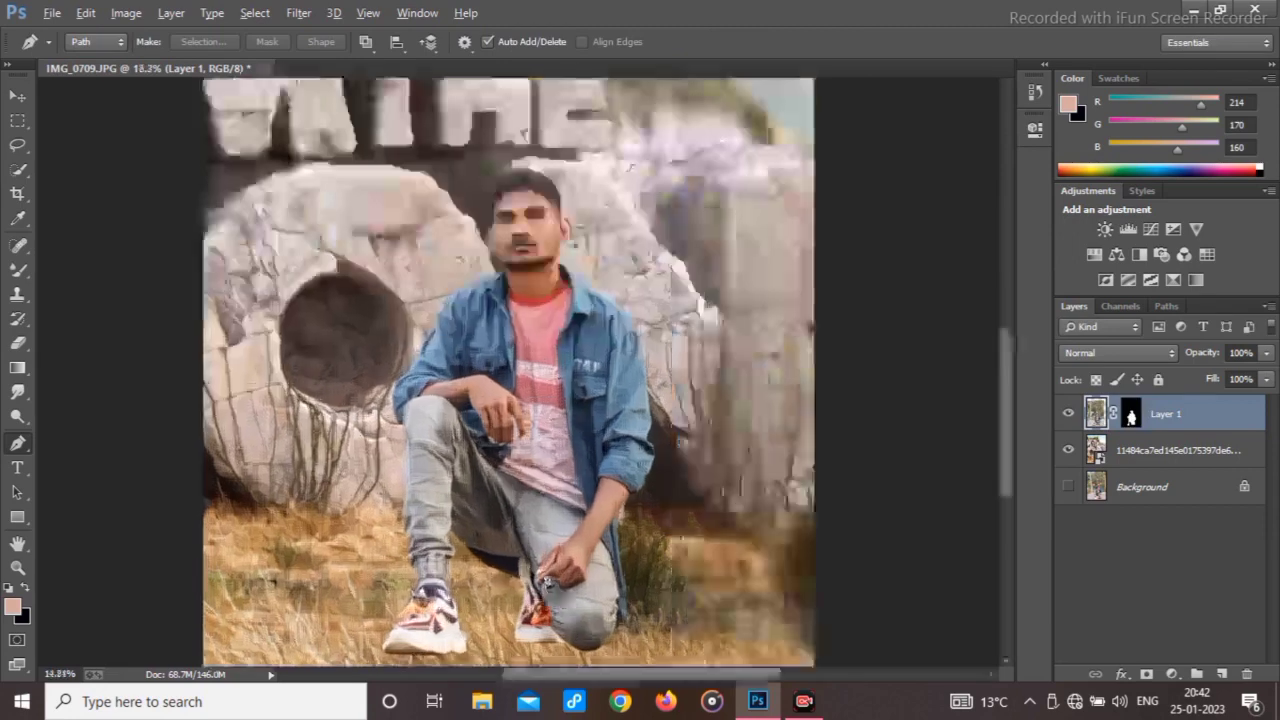
scroll(546, 584, up, 3)
scroll(395, 527, down, 5)
scroll(448, 426, down, 1)
scroll(455, 430, up, 2)
scroll(460, 440, down, 2)
scroll(472, 472, up, 1)
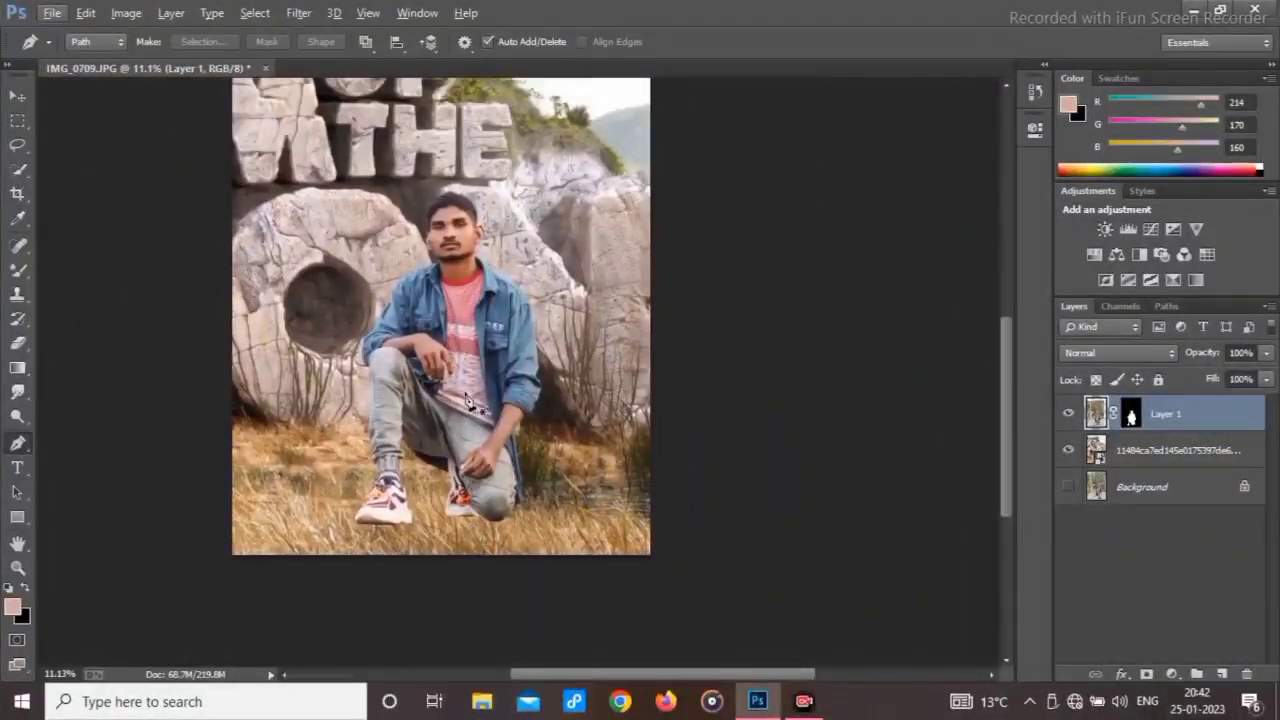
scroll(467, 400, up, 4)
scroll(467, 400, down, 3)
key(b)
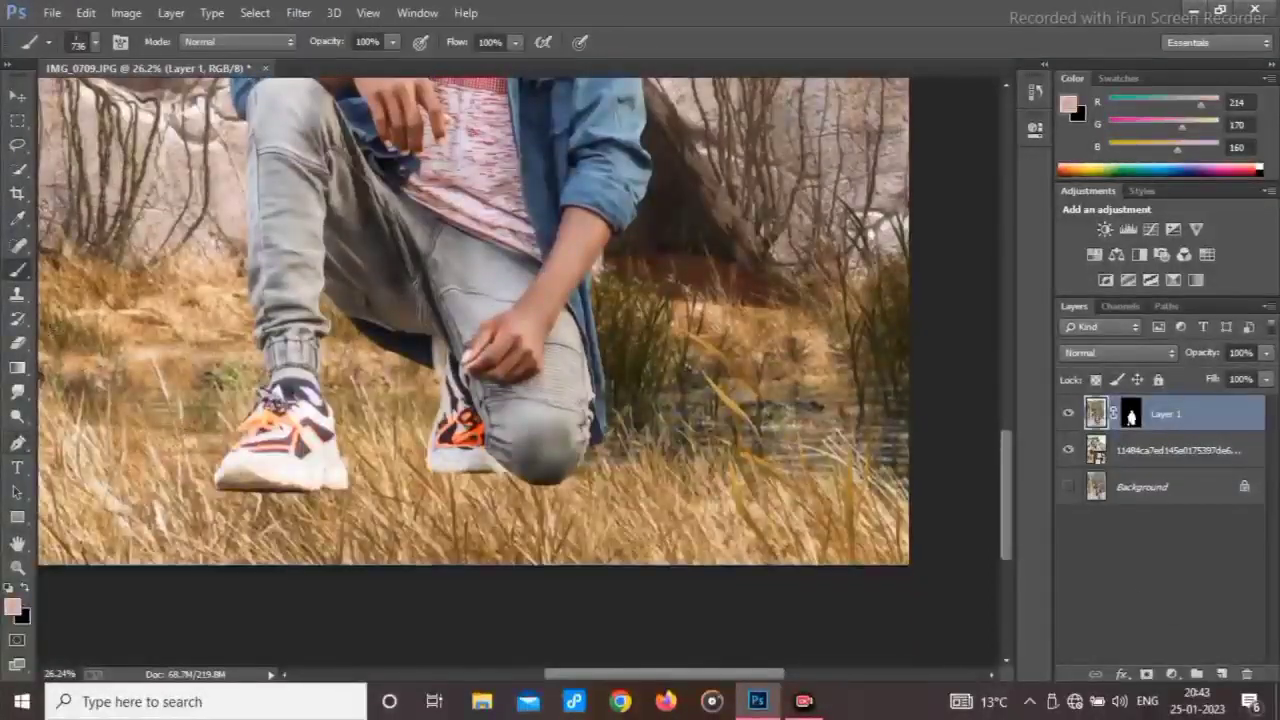
click(18, 343)
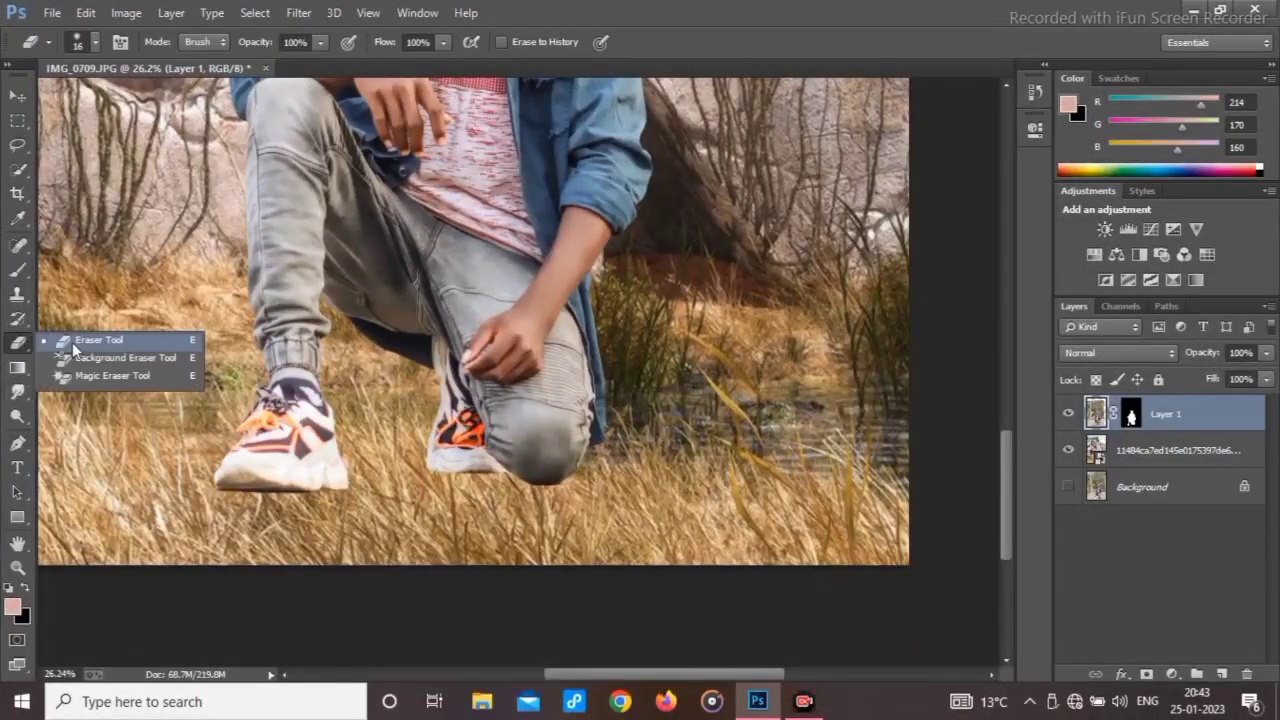
click(95, 336)
right_click(216, 434)
mouse_move(170, 434)
mouse_down()
mouse_move(213, 434)
mouse_move(212, 462)
mouse_move(301, 473)
mouse_move(335, 493)
mouse_up()
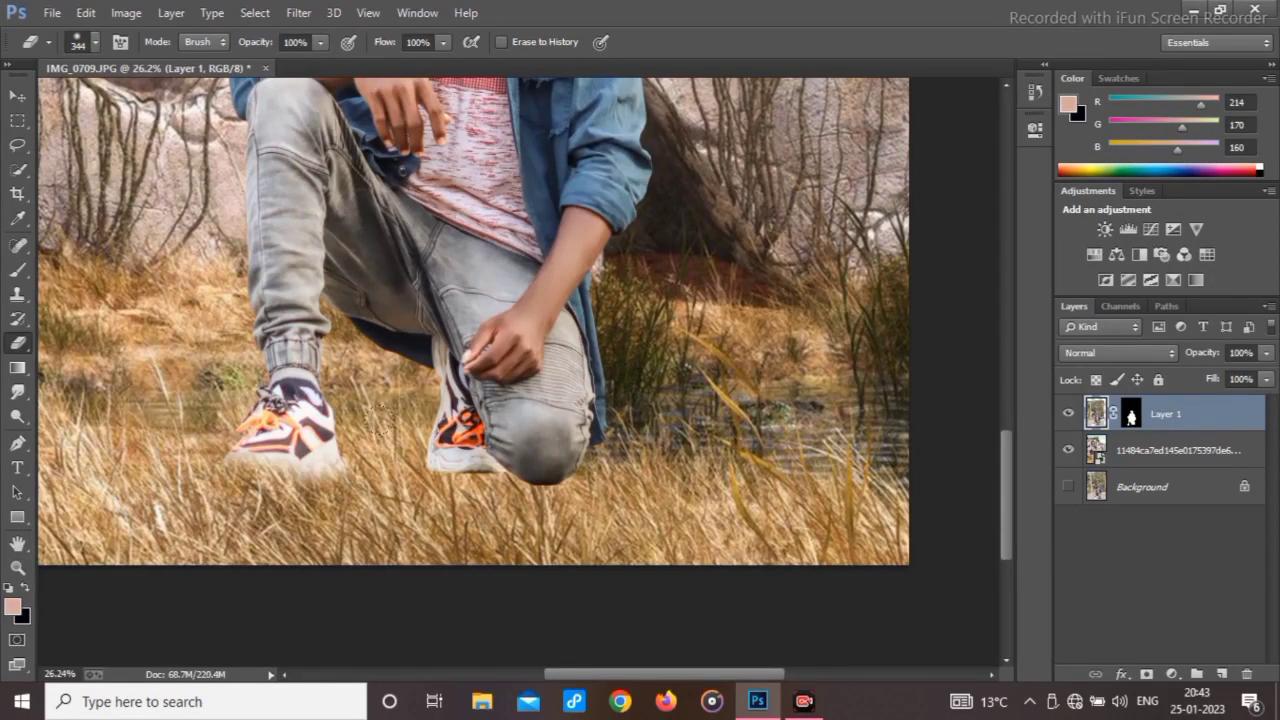
Erase the lower edges of the rear shoe and the kneeling knee, blending them into the grass.
drag(440, 480, 576, 486)
scroll(471, 464, down, 9)
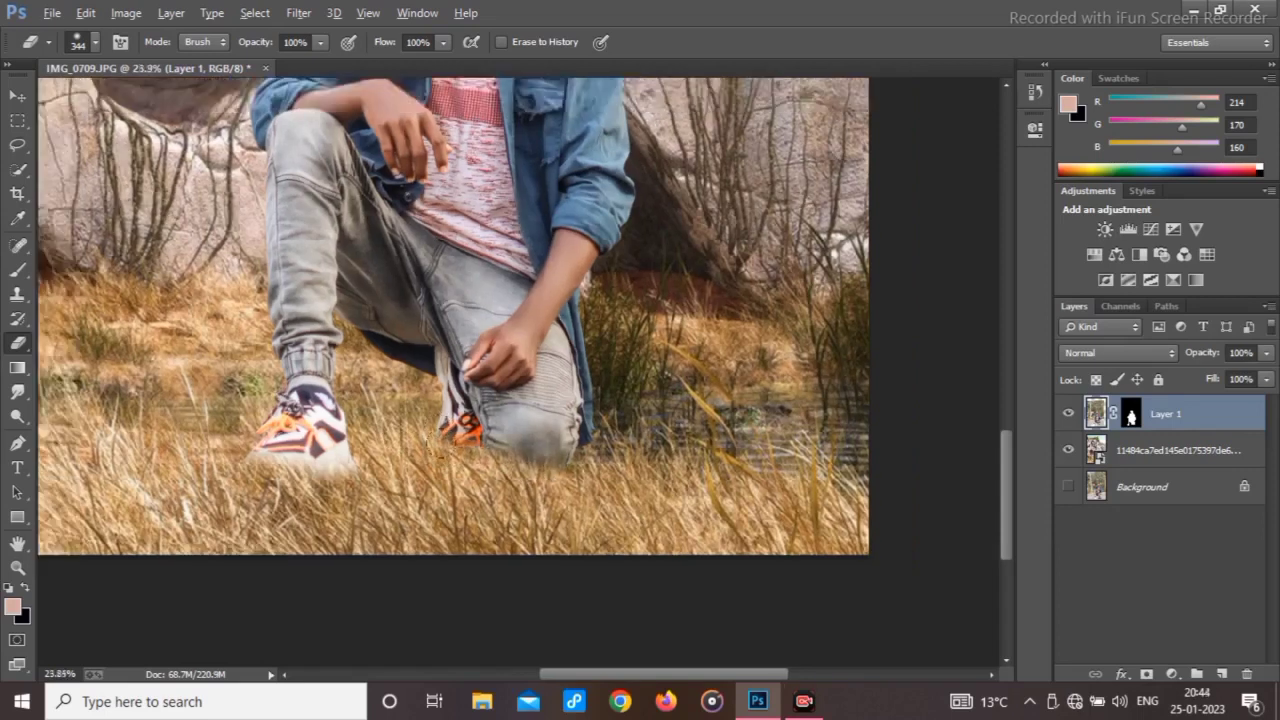
scroll(420, 480, up, 5)
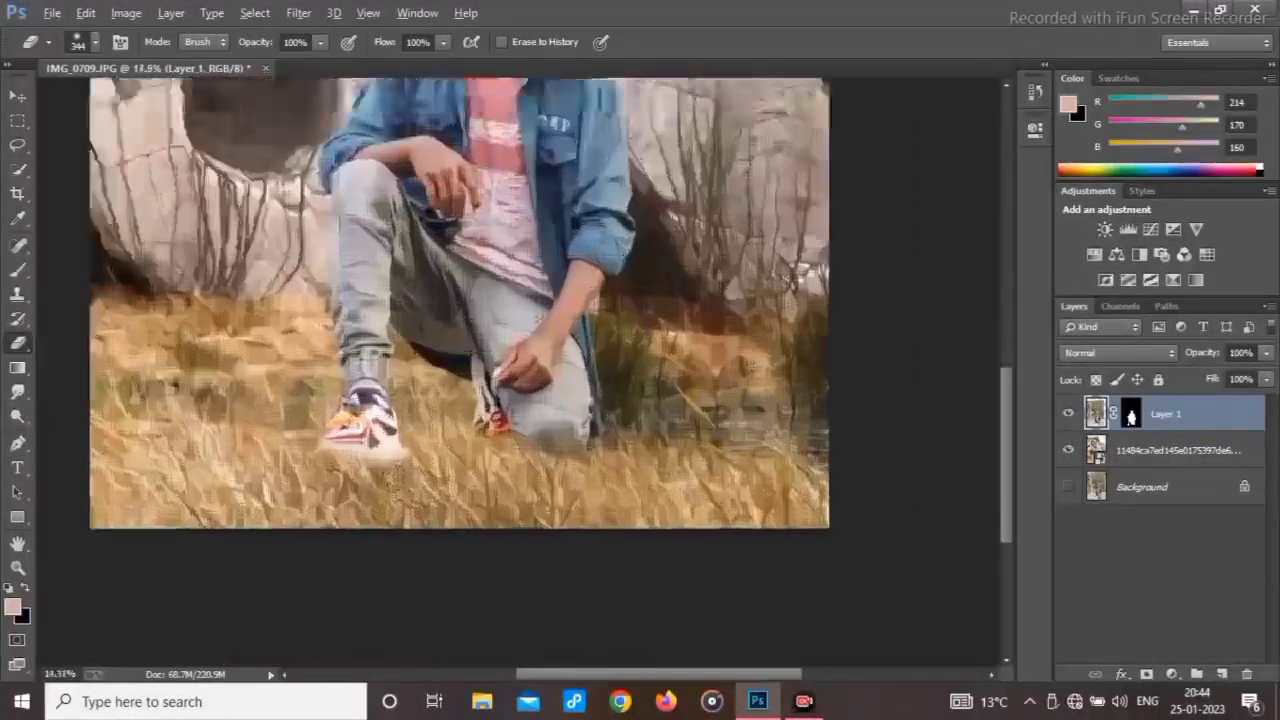
scroll(420, 480, up, 2)
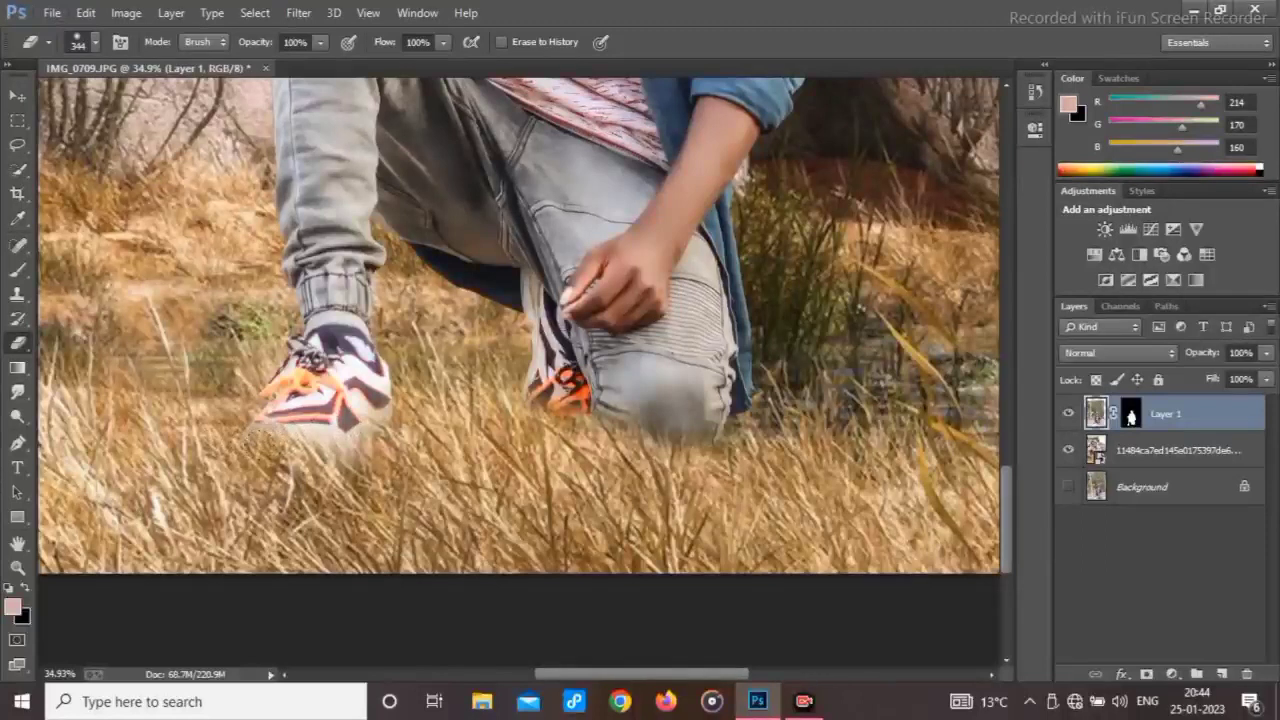
scroll(485, 480, down, 2)
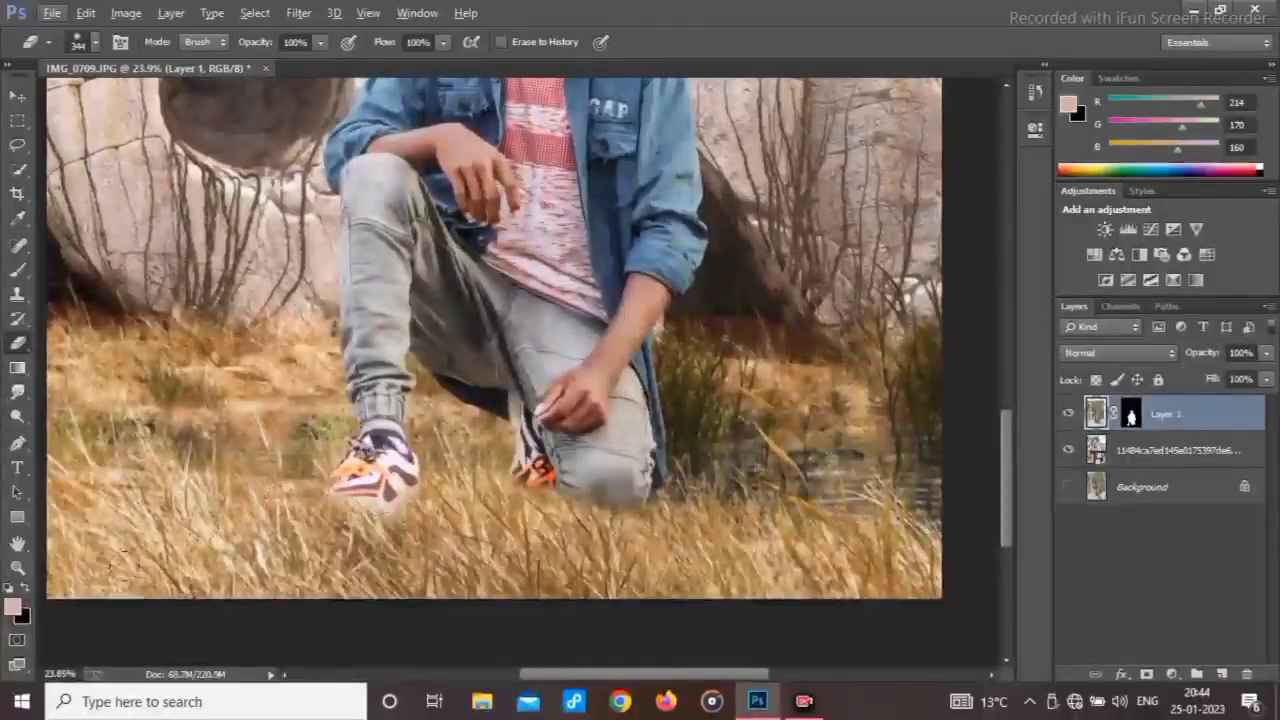
Set the foreground colour to white and undo a trial eraser stroke across the bottom of the front shoe.
click(13, 606)
click(403, 184)
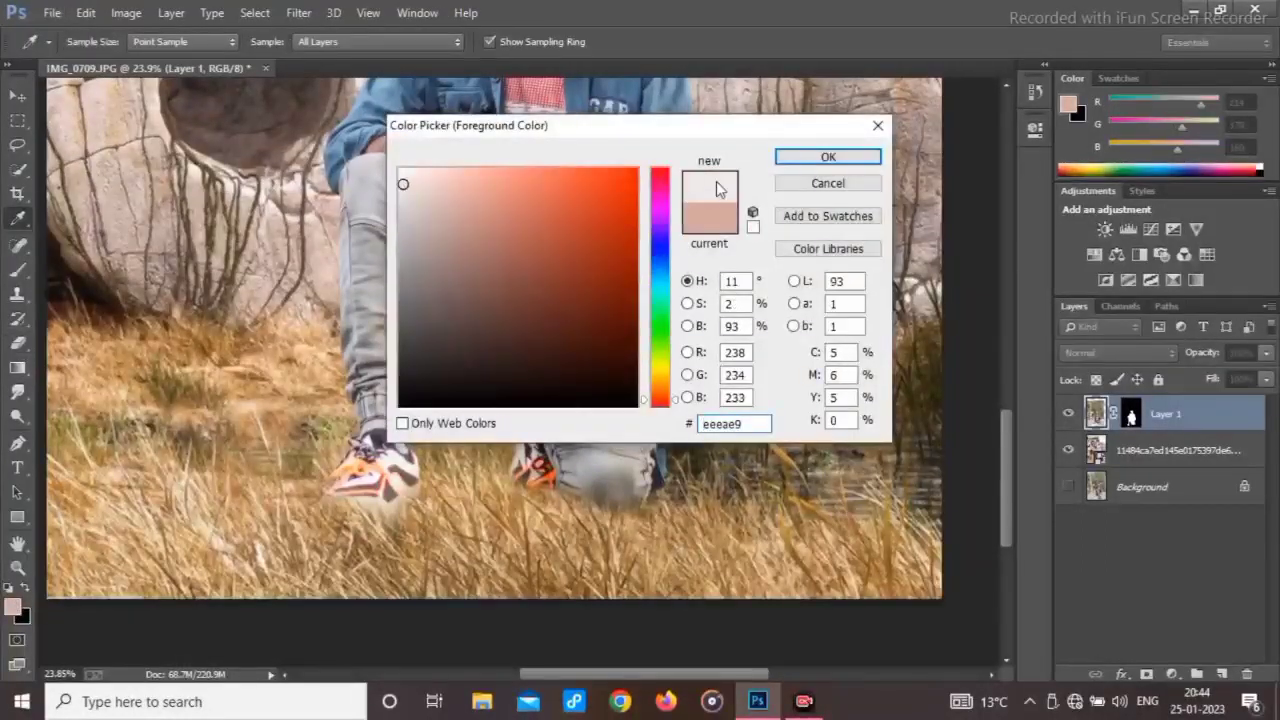
drag(410, 175, 398, 167)
click(784, 163)
mouse_move(342, 506)
mouse_down()
mouse_move(327, 490)
mouse_move(380, 520)
mouse_move(370, 472)
mouse_move(420, 510)
mouse_up()
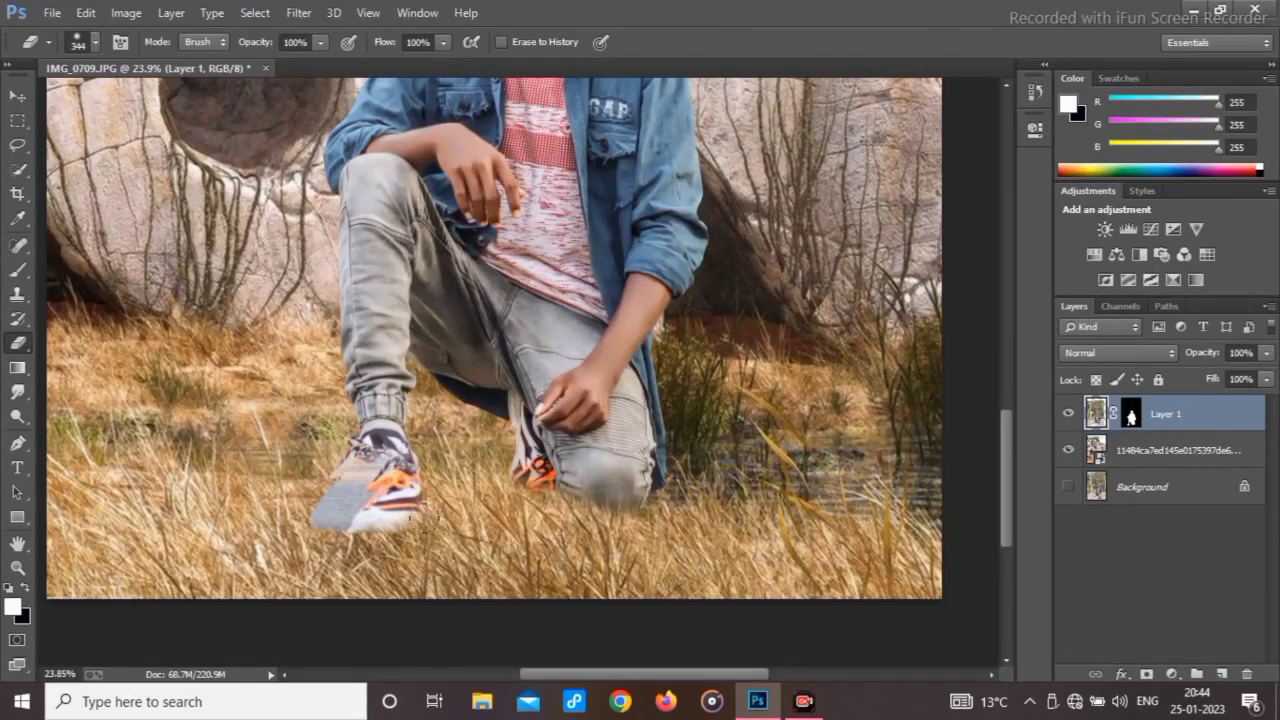
key(ctrl+z)
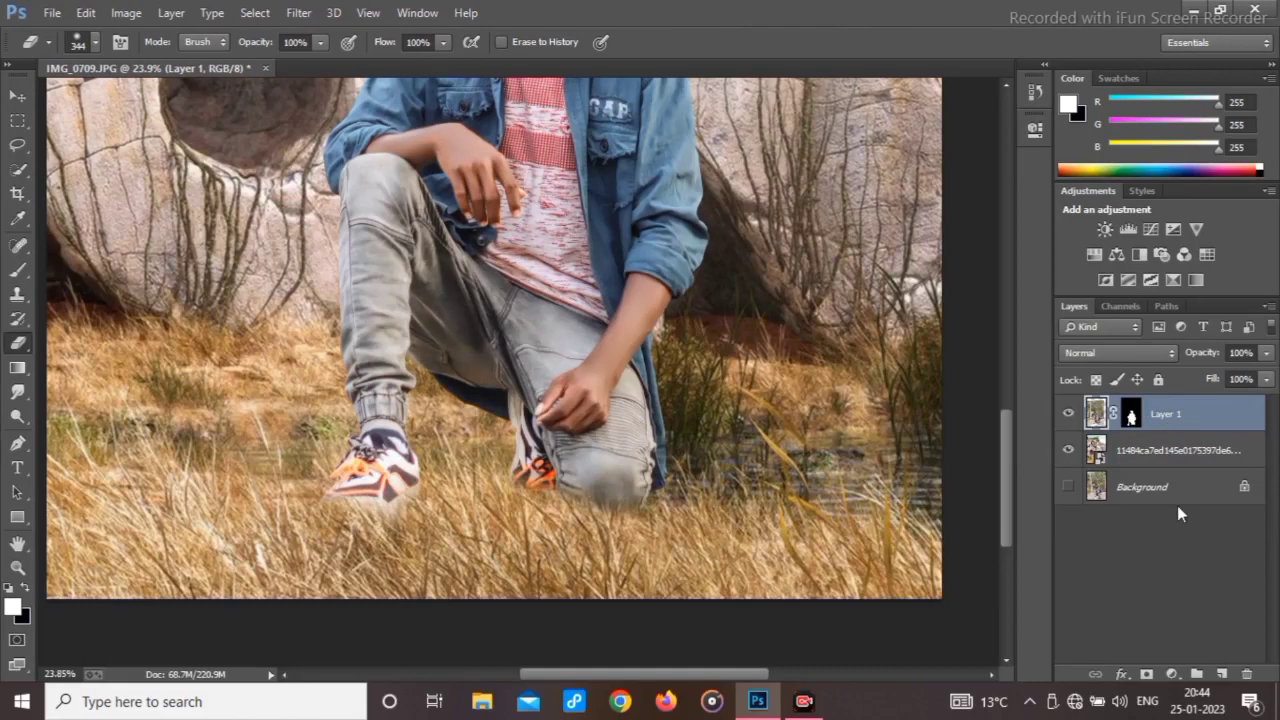
Add a new layer above the cut-out man and try the Brush tool's size 736 grass tip beside the front shoe.
click(1222, 675)
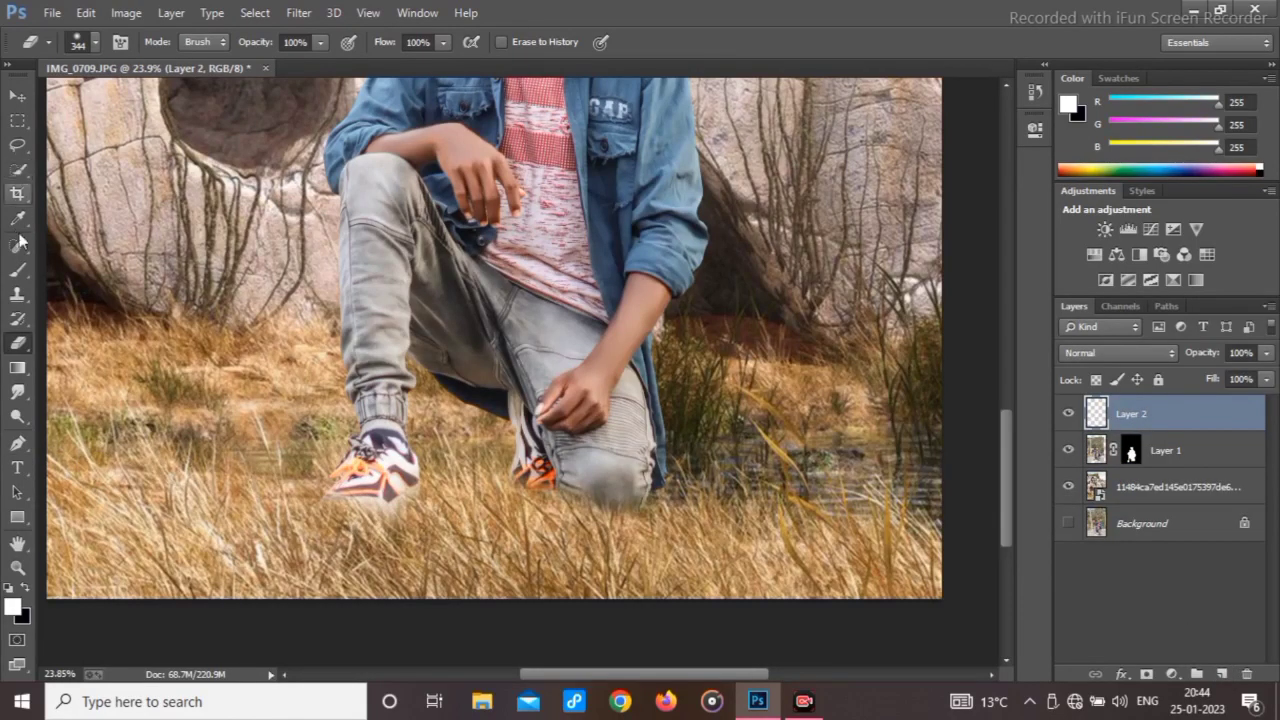
click(18, 270)
click(95, 265)
scroll(423, 505, up, 5)
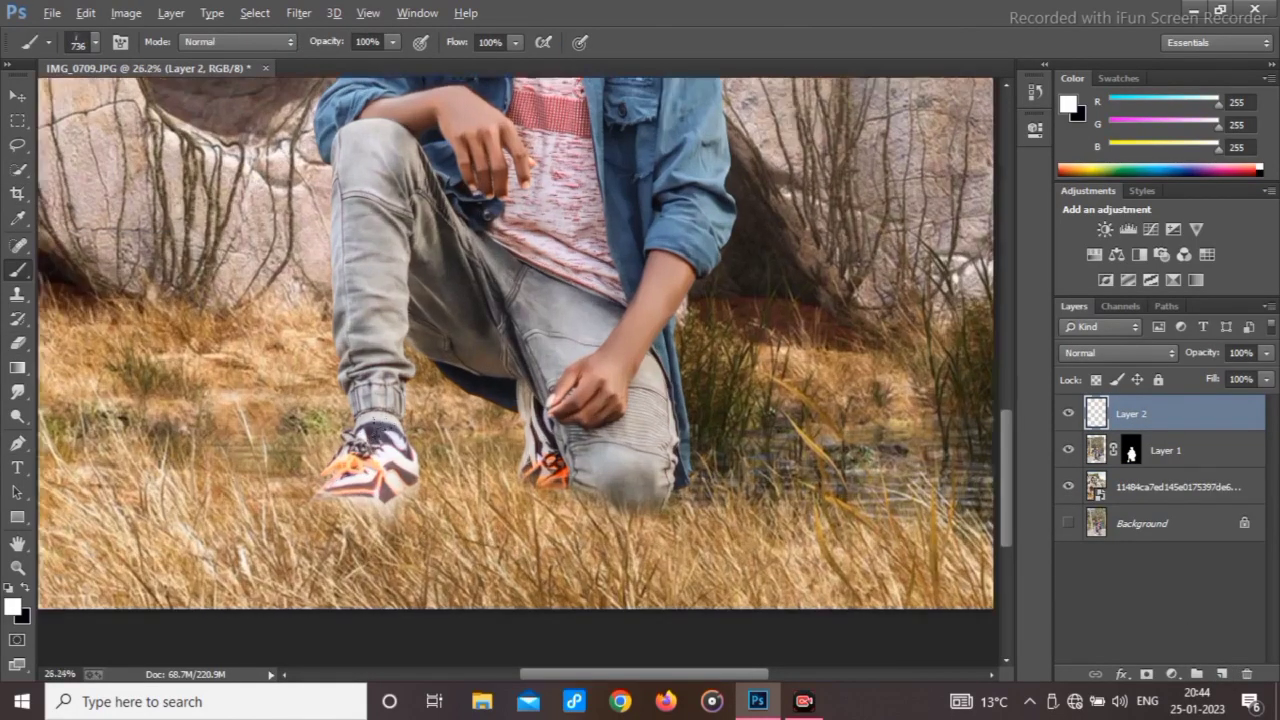
click(422, 486)
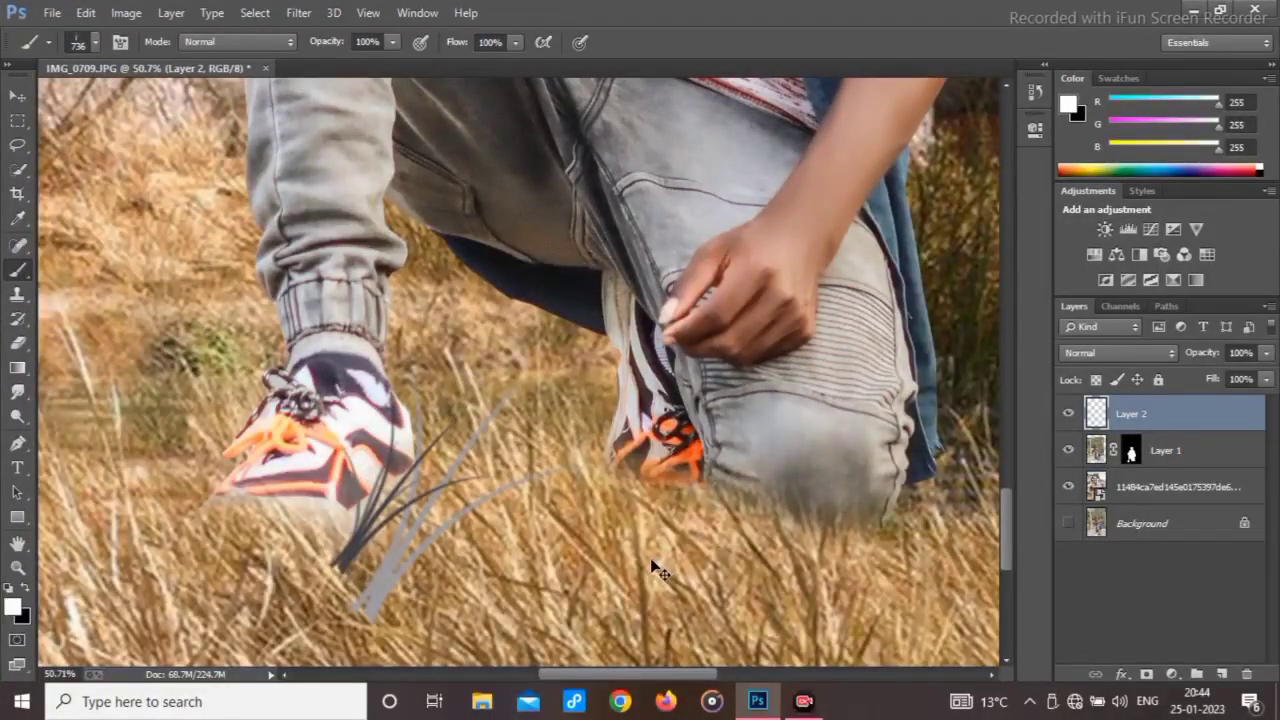
key(ctrl+z)
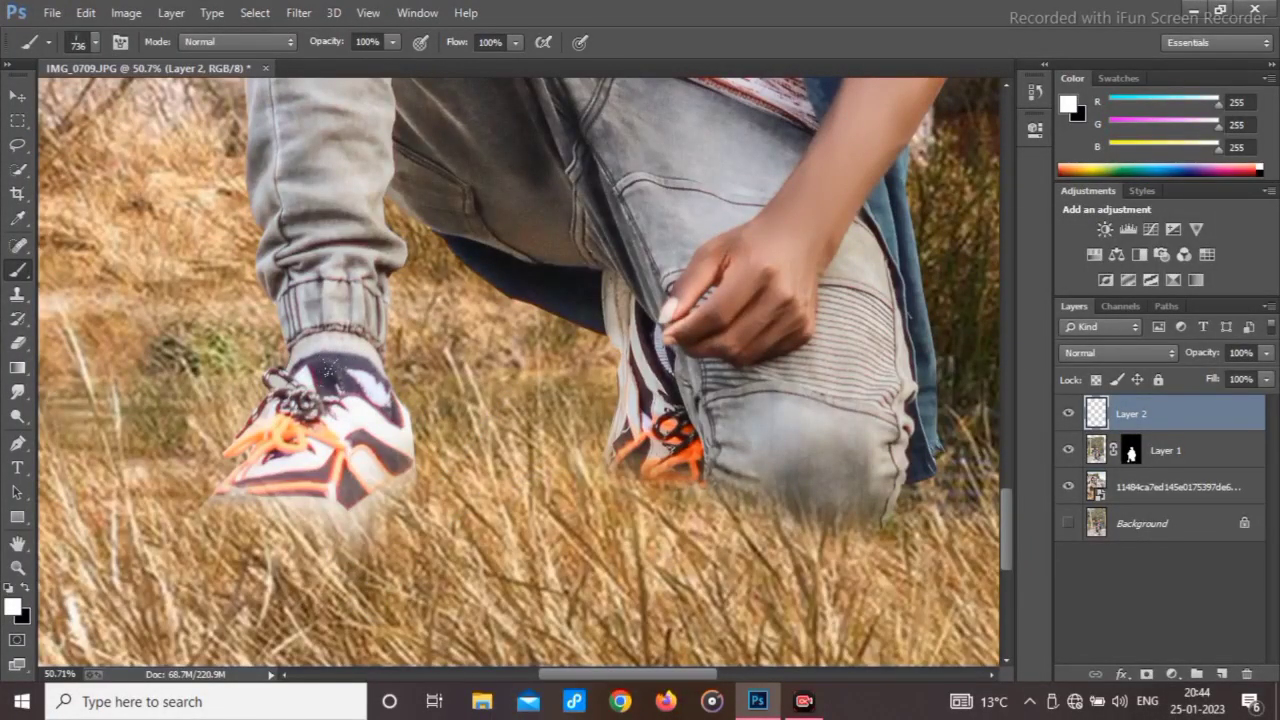
Stamp size 736 grass tufts over the lower edge of the kneeling knee and the rear shoe.
scroll(520, 370, down, 1)
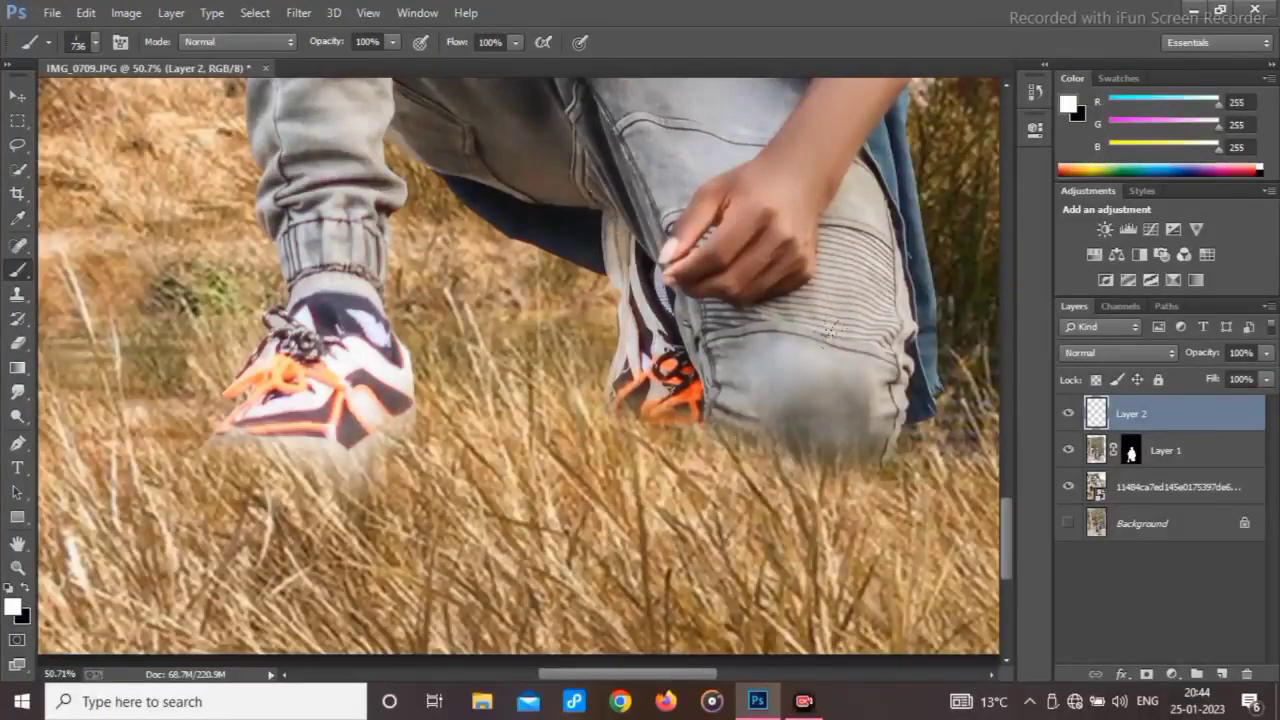
click(935, 460)
key(ctrl+z)
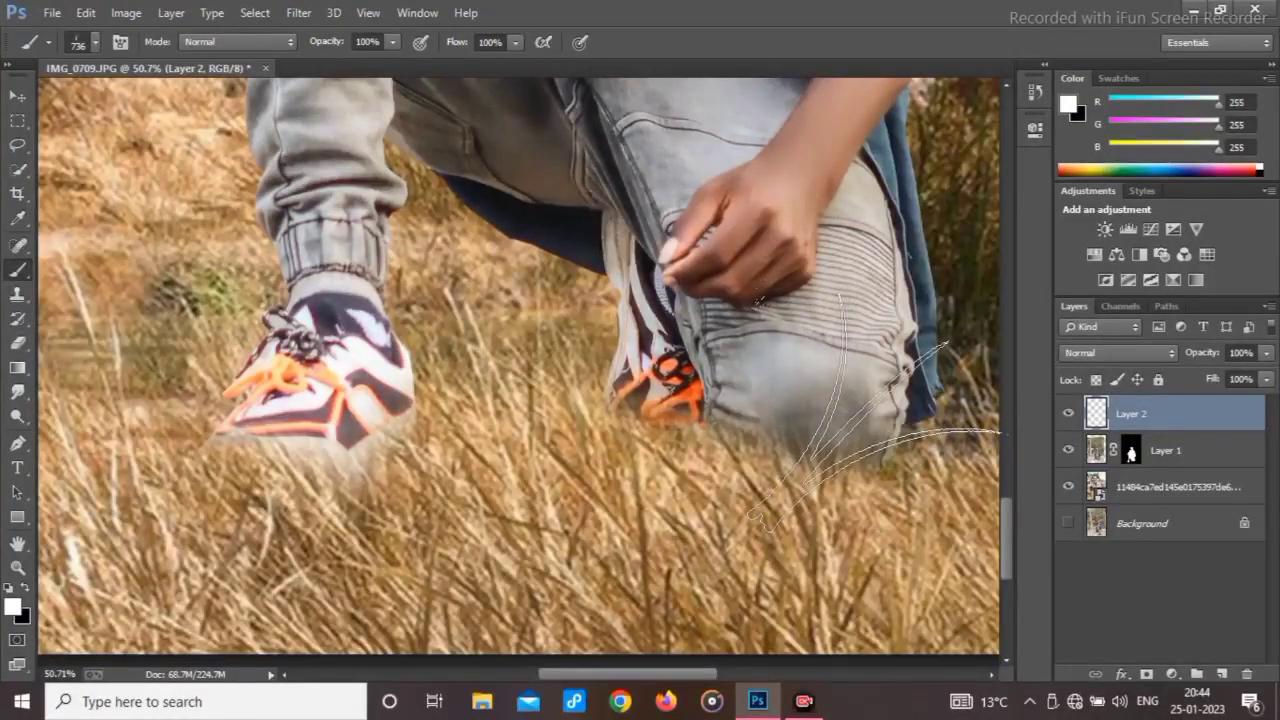
click(868, 441)
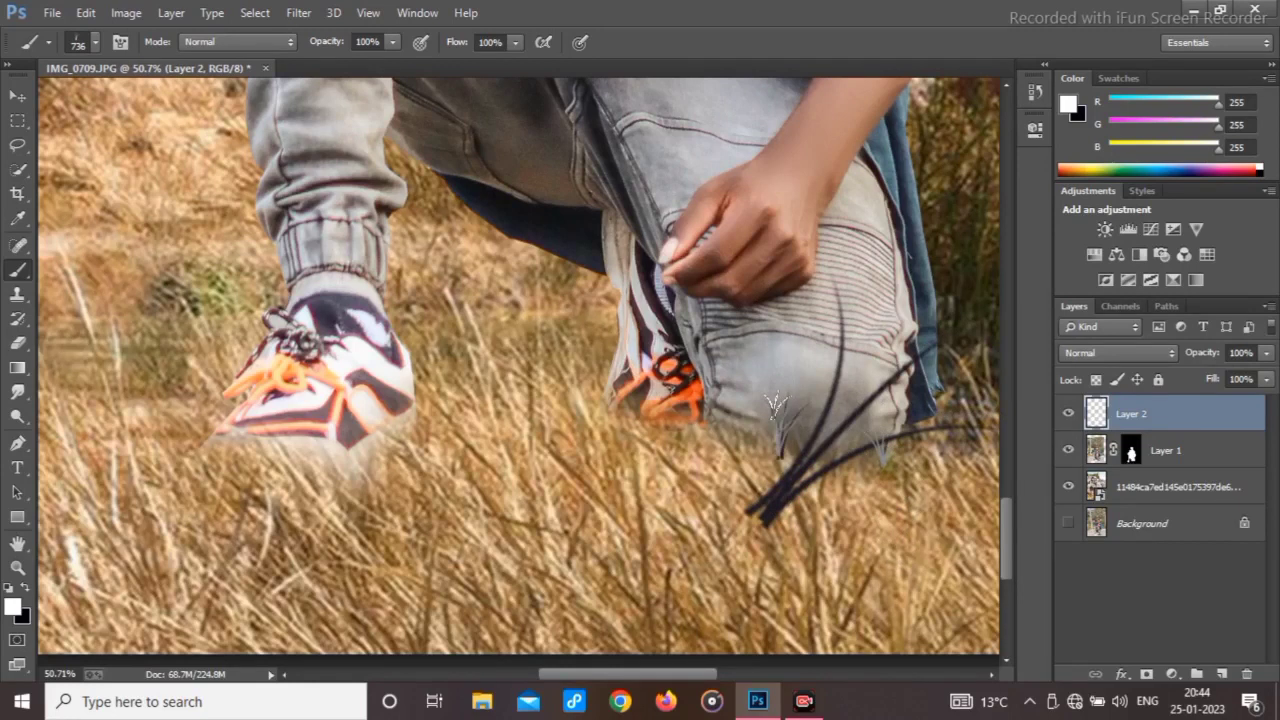
click(776, 420)
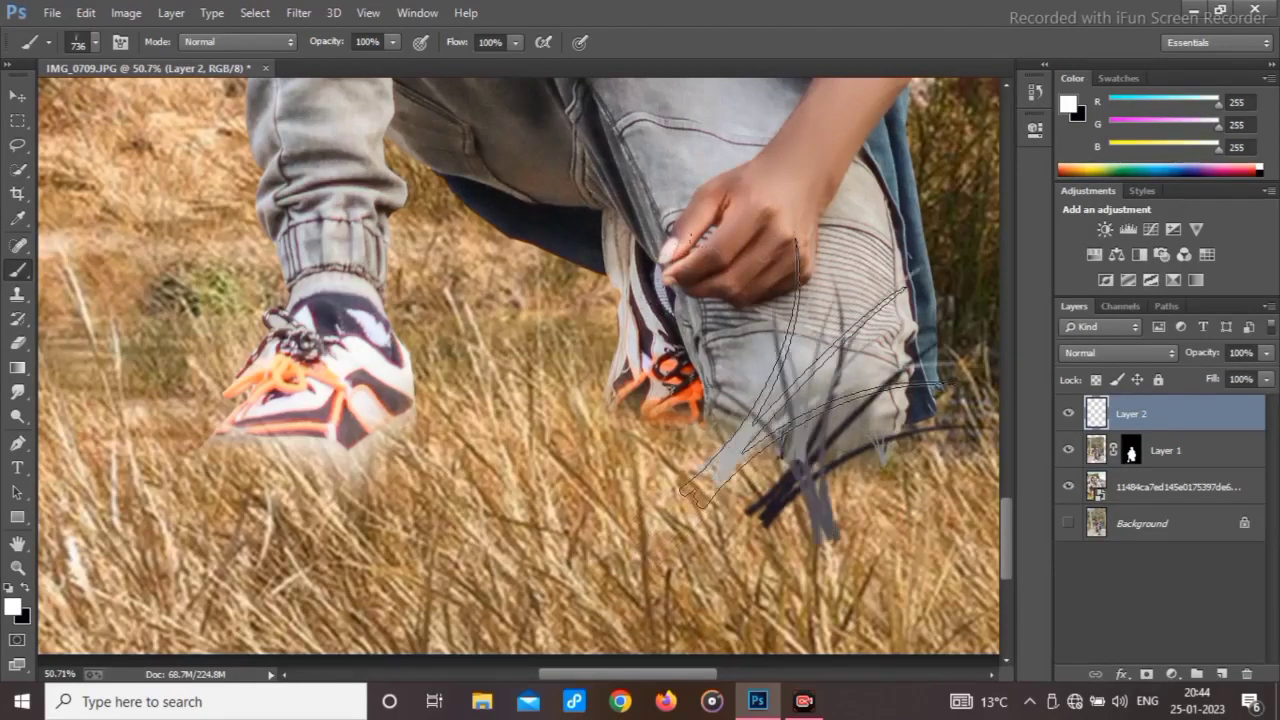
click(692, 423)
click(733, 391)
scroll(668, 425, down, 2)
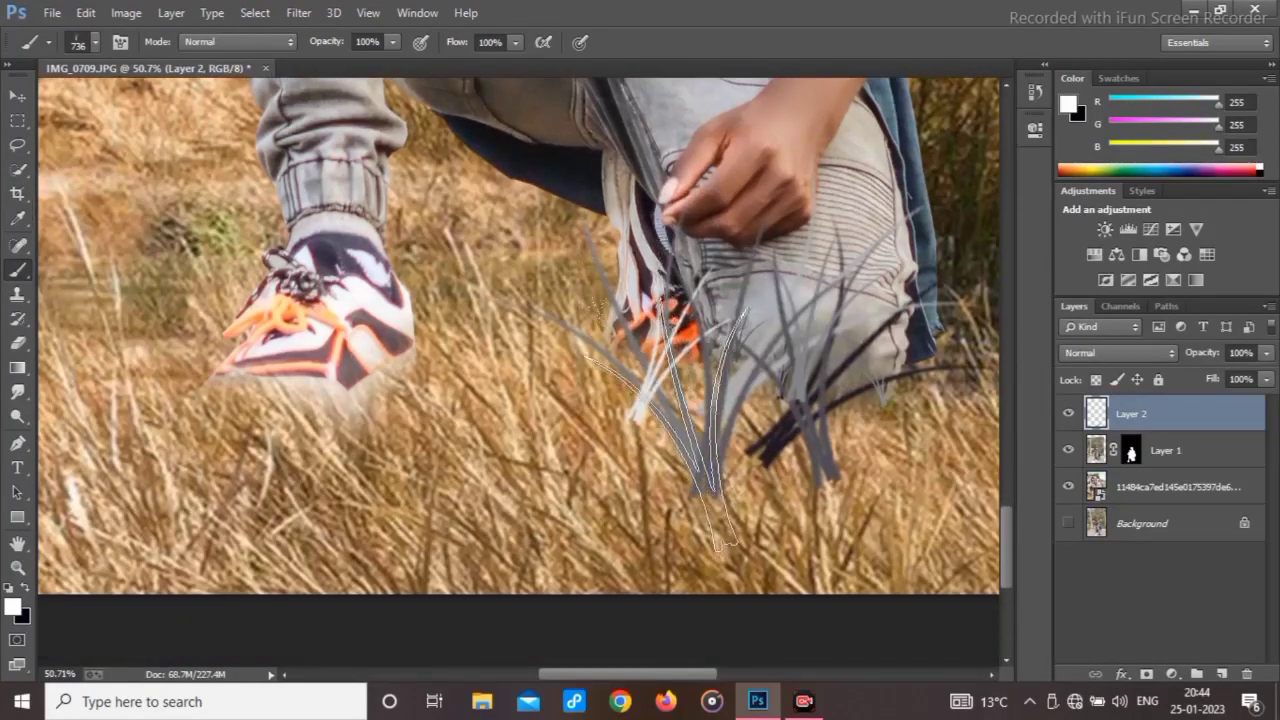
scroll(700, 440, down, 4)
scroll(680, 450, down, 2)
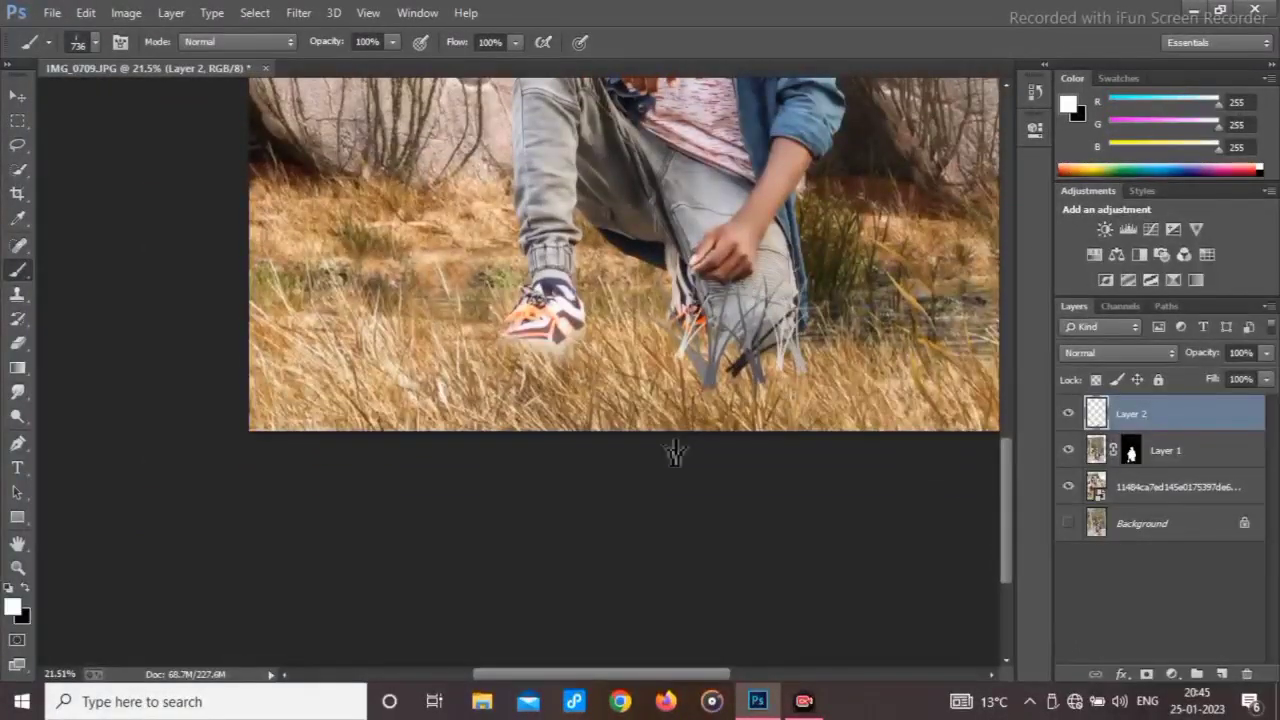
Delete the layer with the stamped grass tufts and add a fresh empty layer above the man.
click(1245, 678)
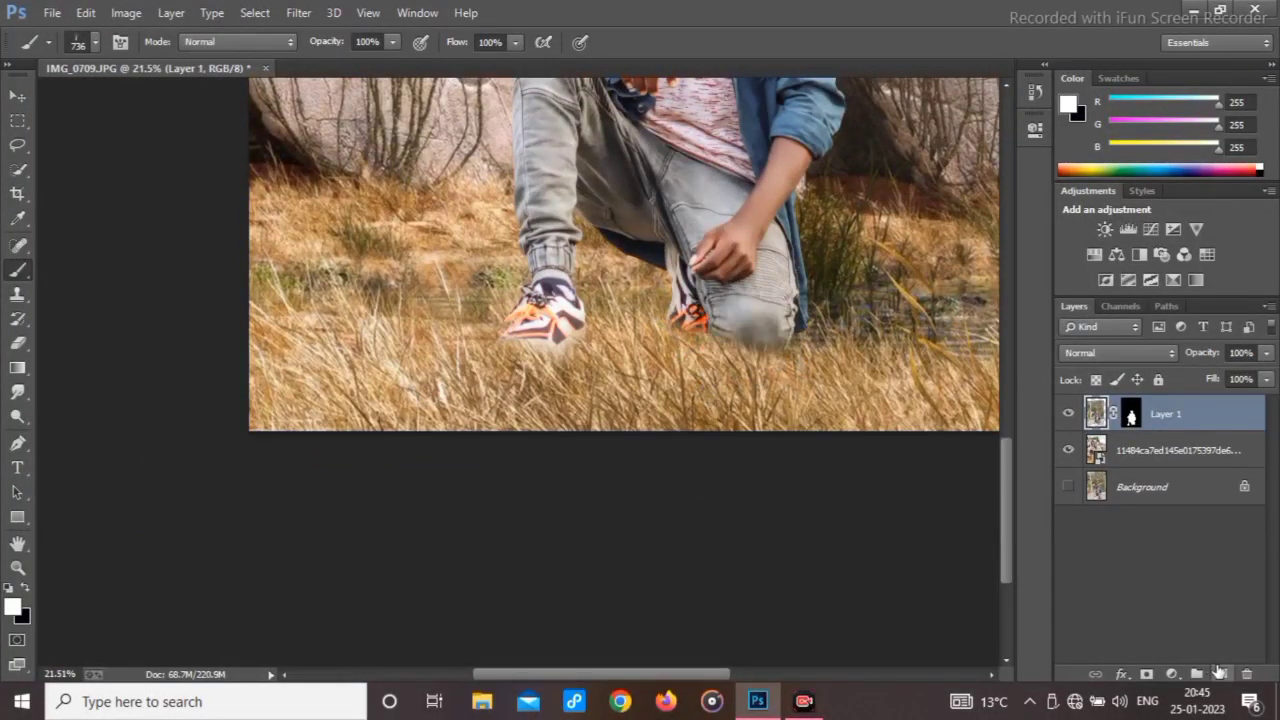
click(1221, 675)
scroll(275, 318, up, 3)
scroll(700, 310, up, 3)
scroll(742, 357, down, 7)
scroll(820, 345, up, 5)
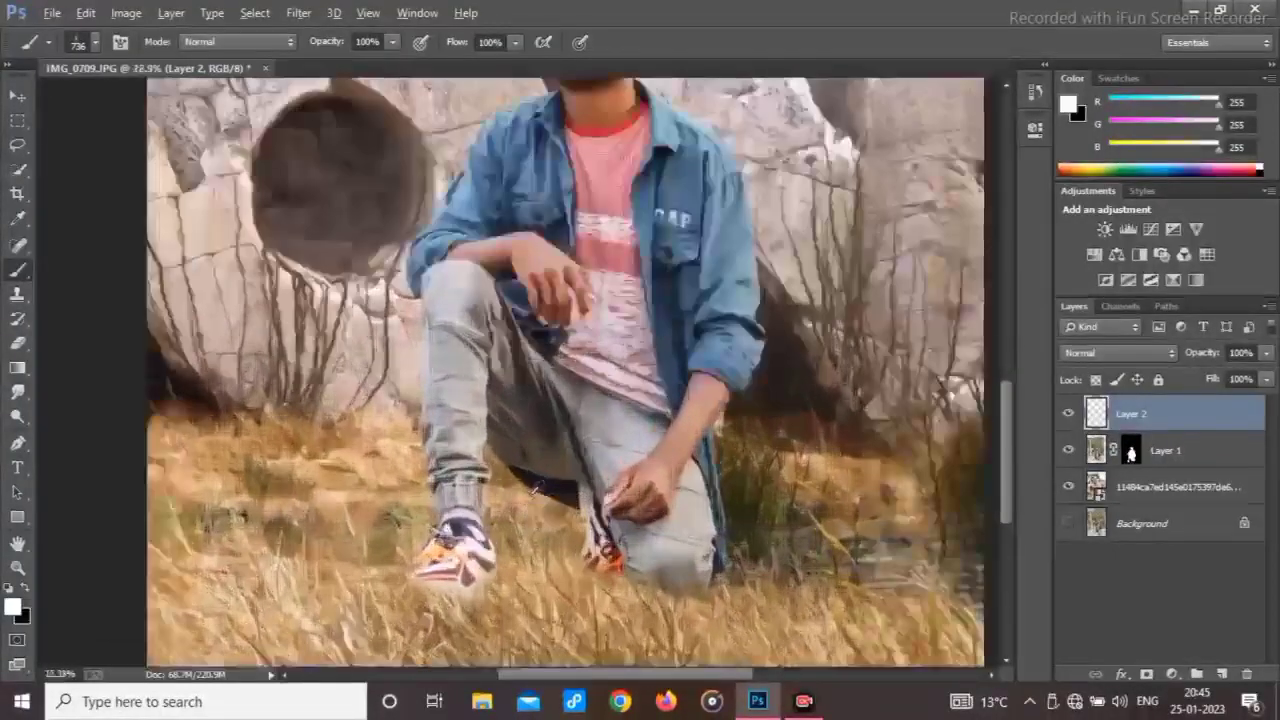
scroll(267, 398, up, 2)
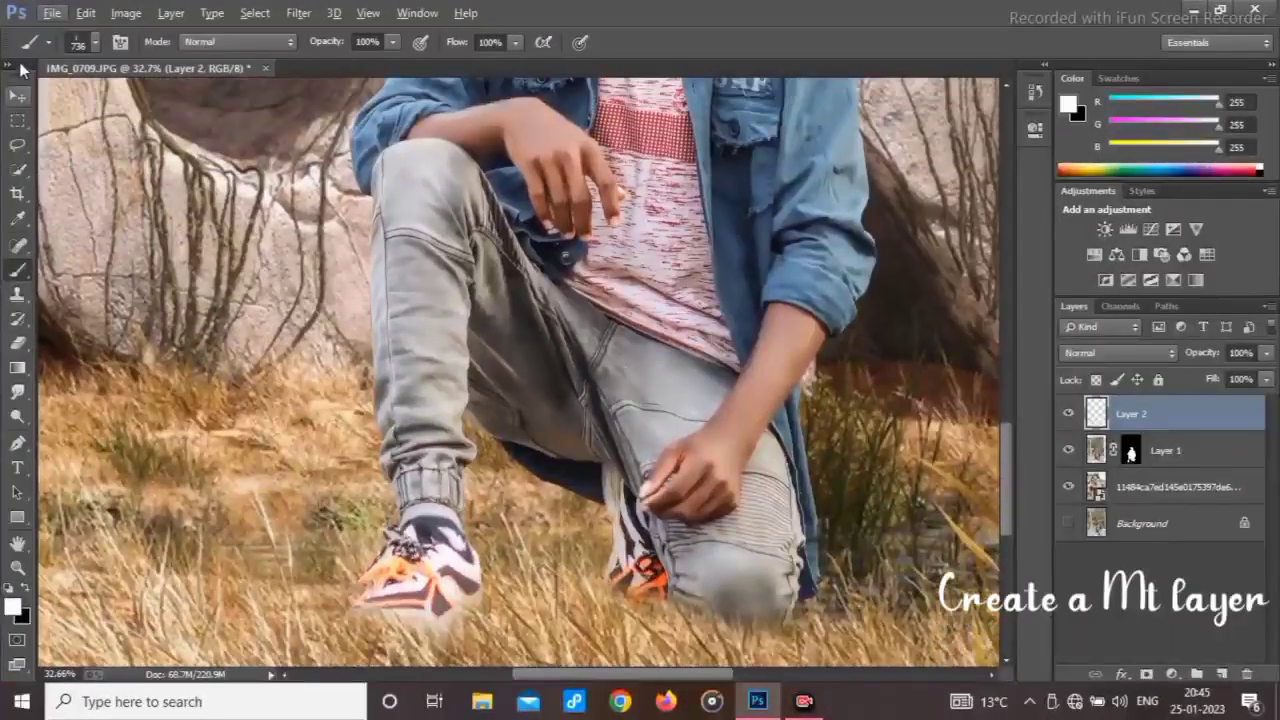
Switch the brush to a curved grass-blade tip at size 475 and undo a trial stroke near the front shoe.
click(97, 43)
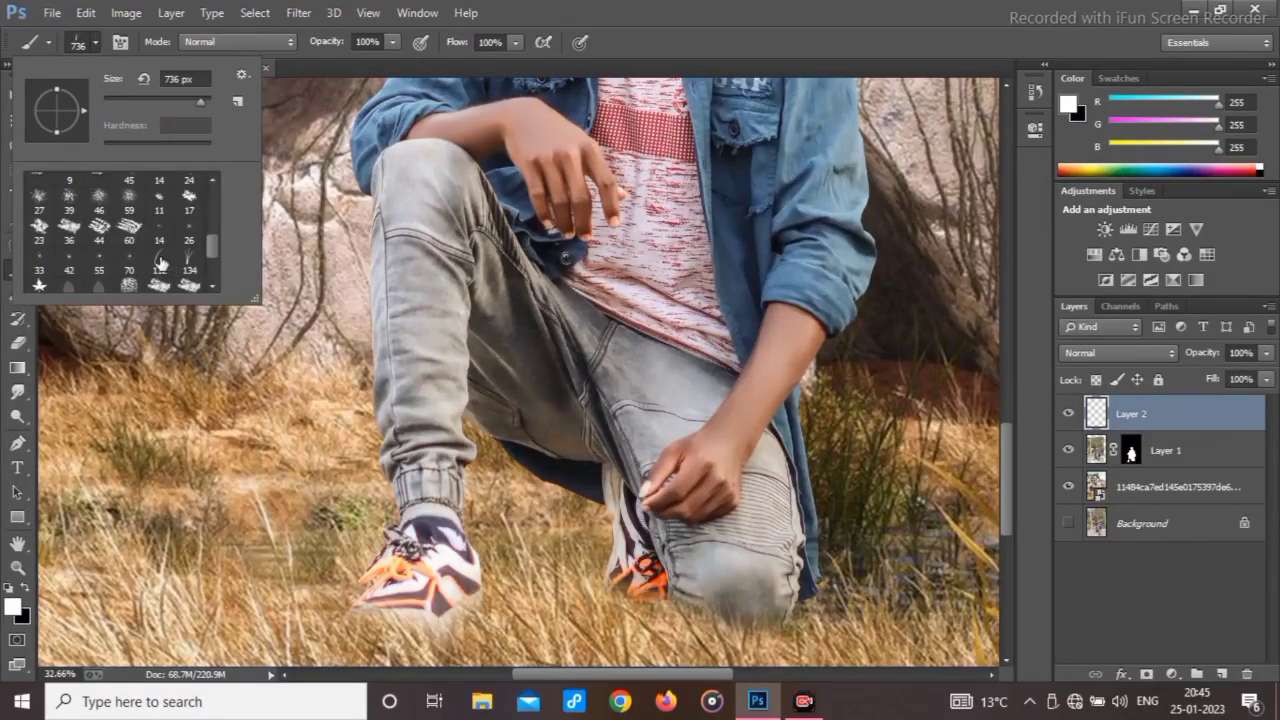
click(160, 262)
scroll(388, 540, down, 2)
scroll(390, 565, up, 6)
click(512, 490)
mouse_move(512, 490)
mouse_down()
mouse_move(552, 538)
mouse_move(560, 508)
mouse_move(615, 508)
mouse_up()
key(ctrl+z)
Paint grass blades over the lower edge of the front shoe with white as the foreground colour.
click(455, 515)
drag(480, 525, 500, 470)
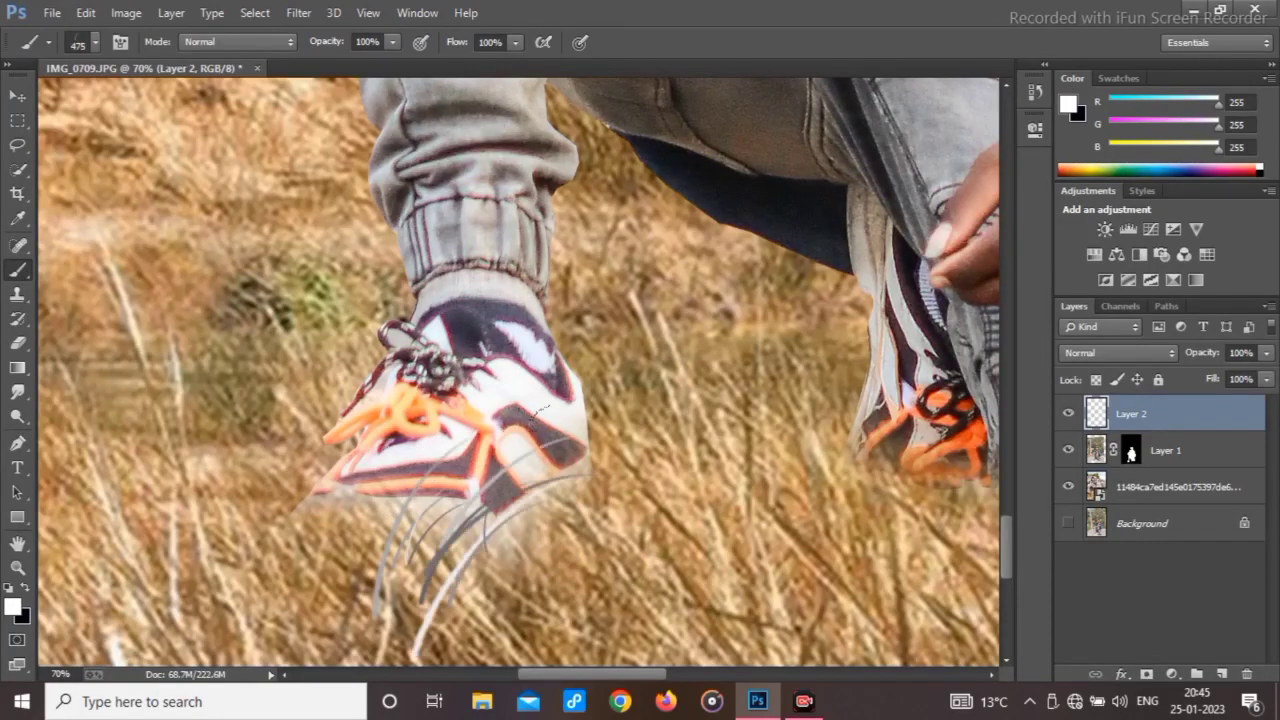
click(558, 480)
click(570, 500)
click(370, 490)
click(365, 500)
click(322, 465)
click(328, 468)
click(350, 480)
click(415, 500)
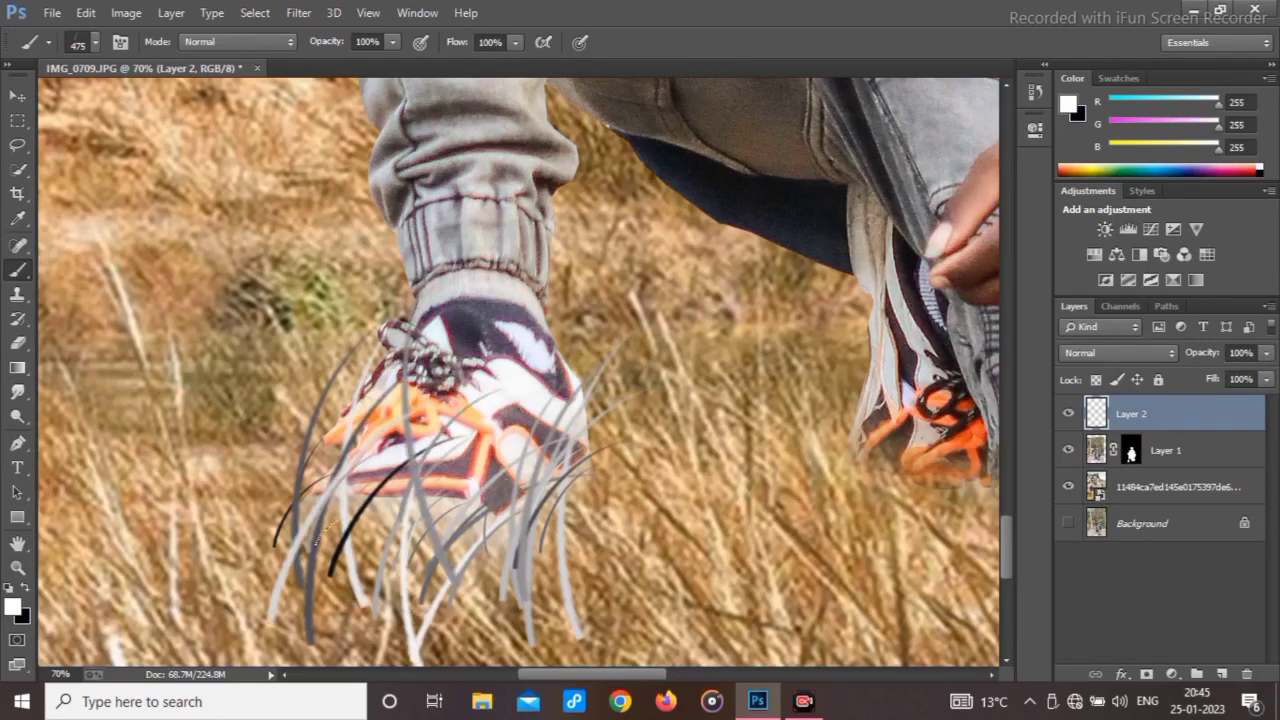
Replace the painted grass layer with an empty new one and sample the dry-grass tan dfb485 as foreground colour.
click(1247, 674)
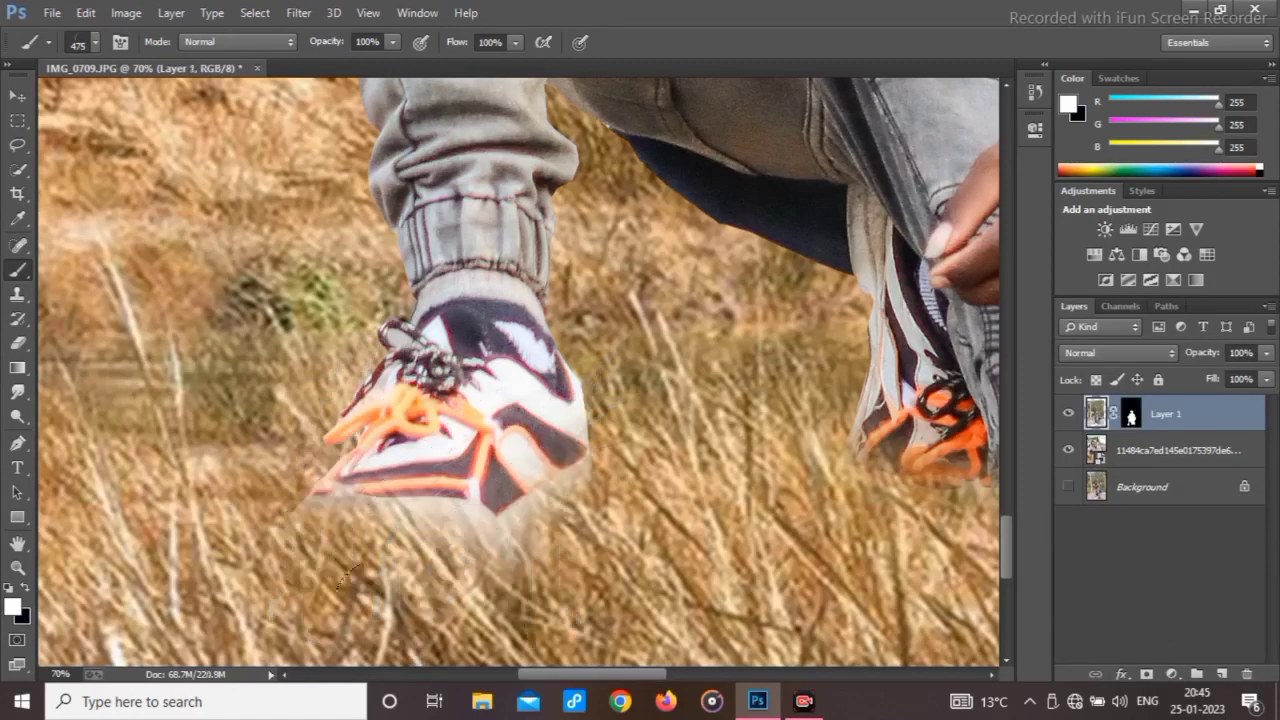
click(1222, 674)
click(13, 606)
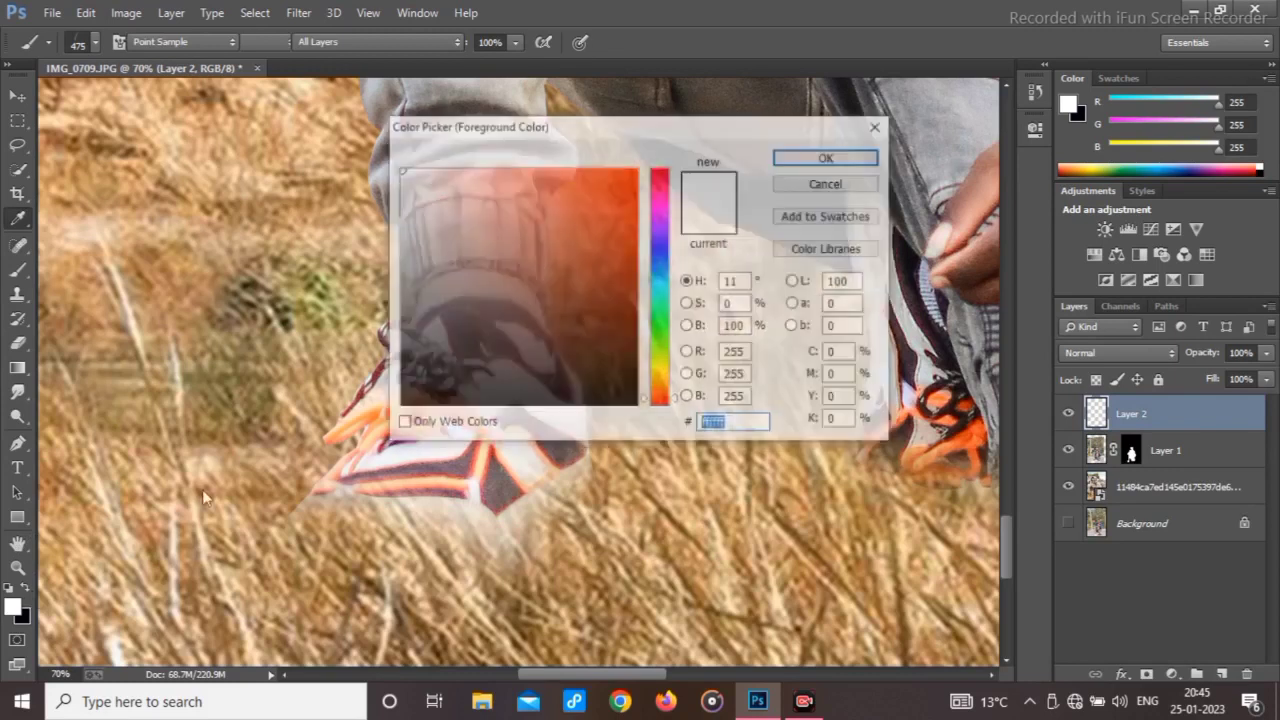
click(206, 471)
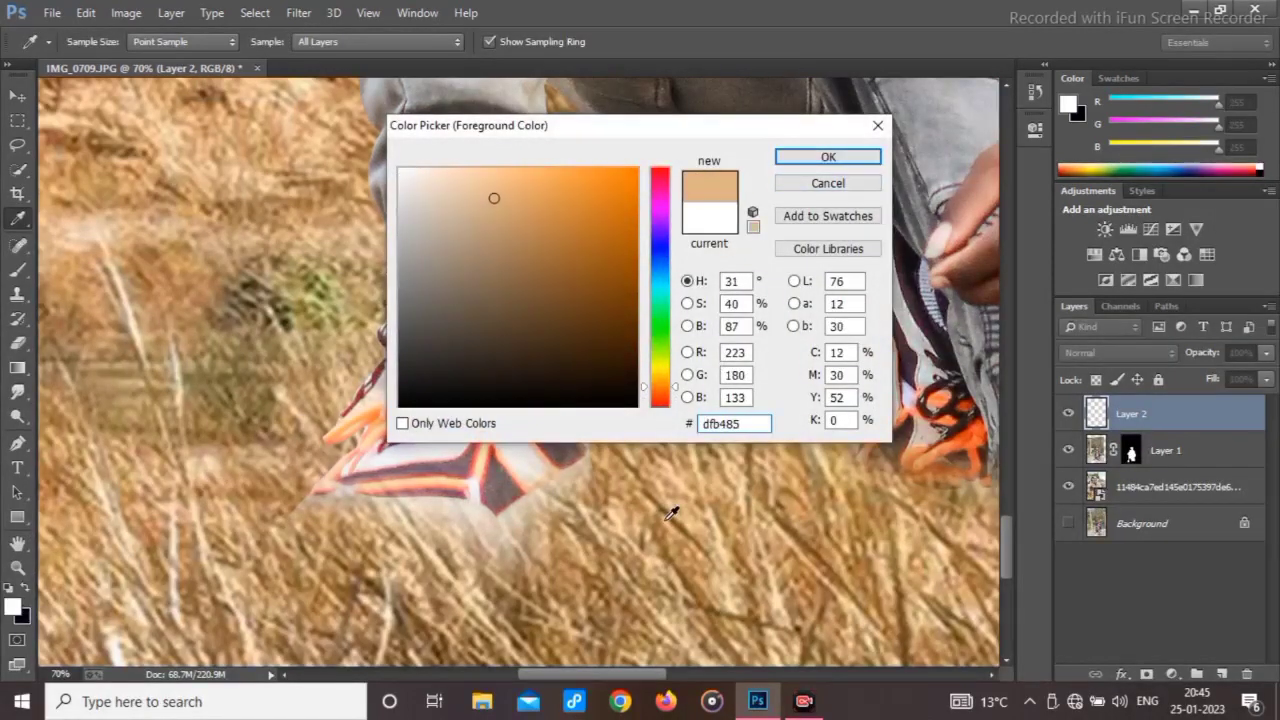
click(808, 160)
Paint curved grass blades across the lower part of the front shoe using the sampled tan.
drag(488, 540, 572, 500)
mouse_move(318, 459)
mouse_down()
mouse_move(350, 490)
mouse_move(416, 483)
mouse_move(455, 395)
mouse_up()
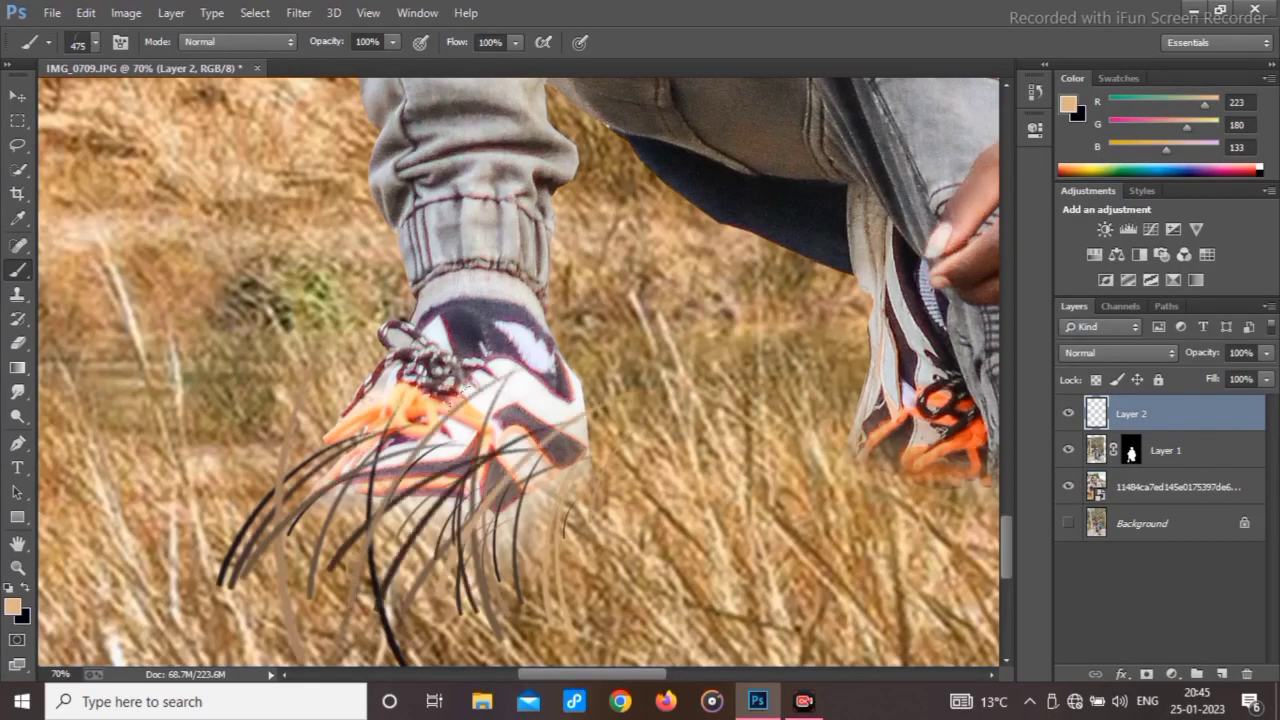
drag(440, 468, 545, 410)
scroll(531, 421, down, 5)
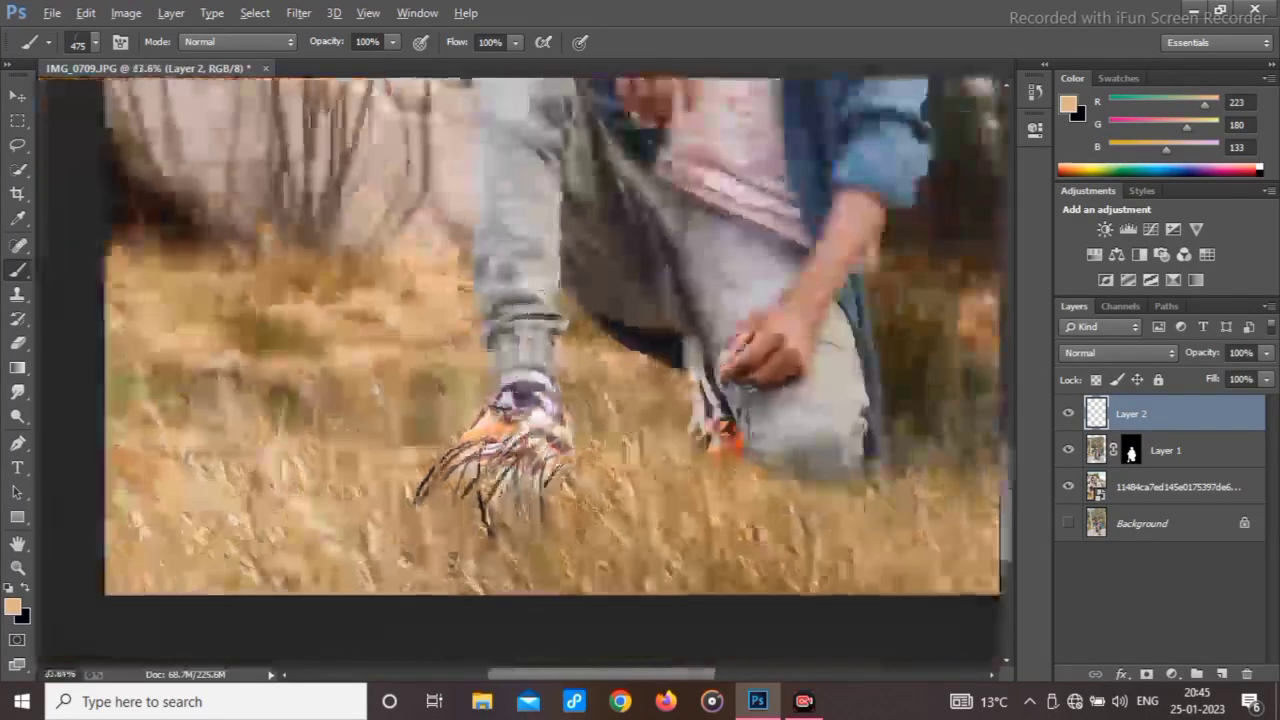
Paint curved grass blades along the bottom of the kneeling knee and over the rear shoe.
scroll(531, 421, up, 3)
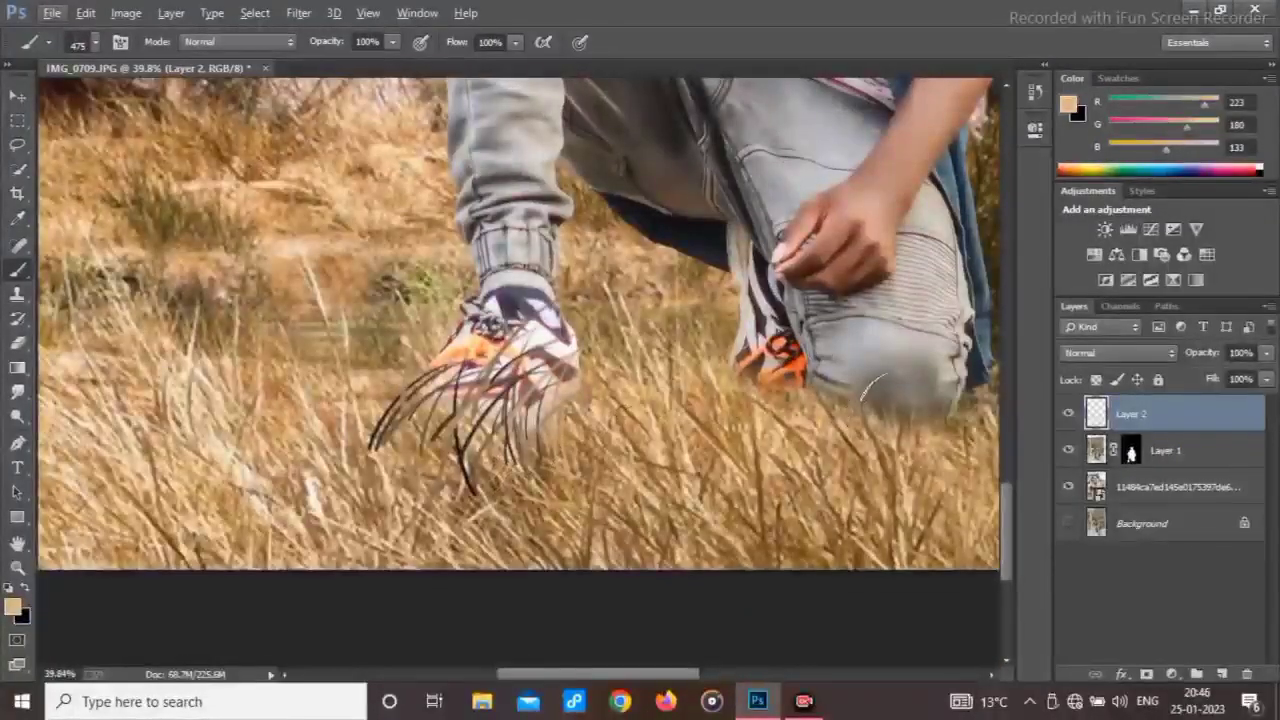
click(828, 411)
click(856, 379)
click(894, 380)
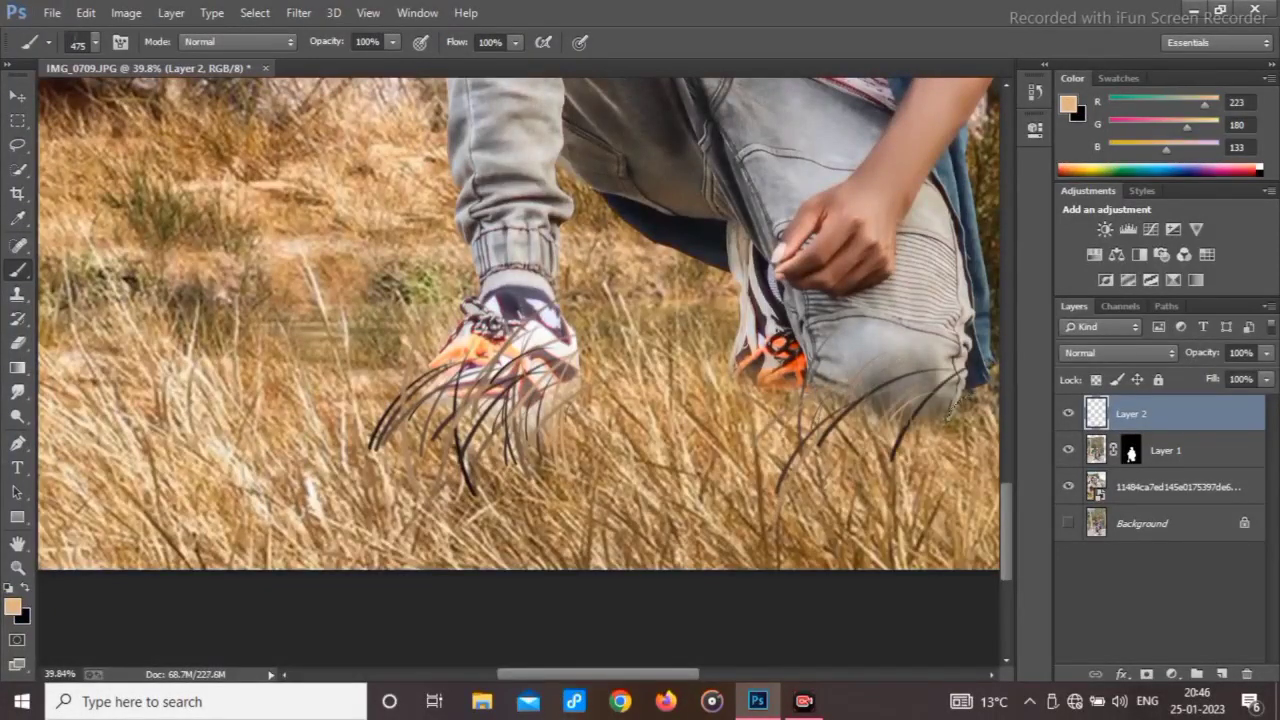
click(955, 385)
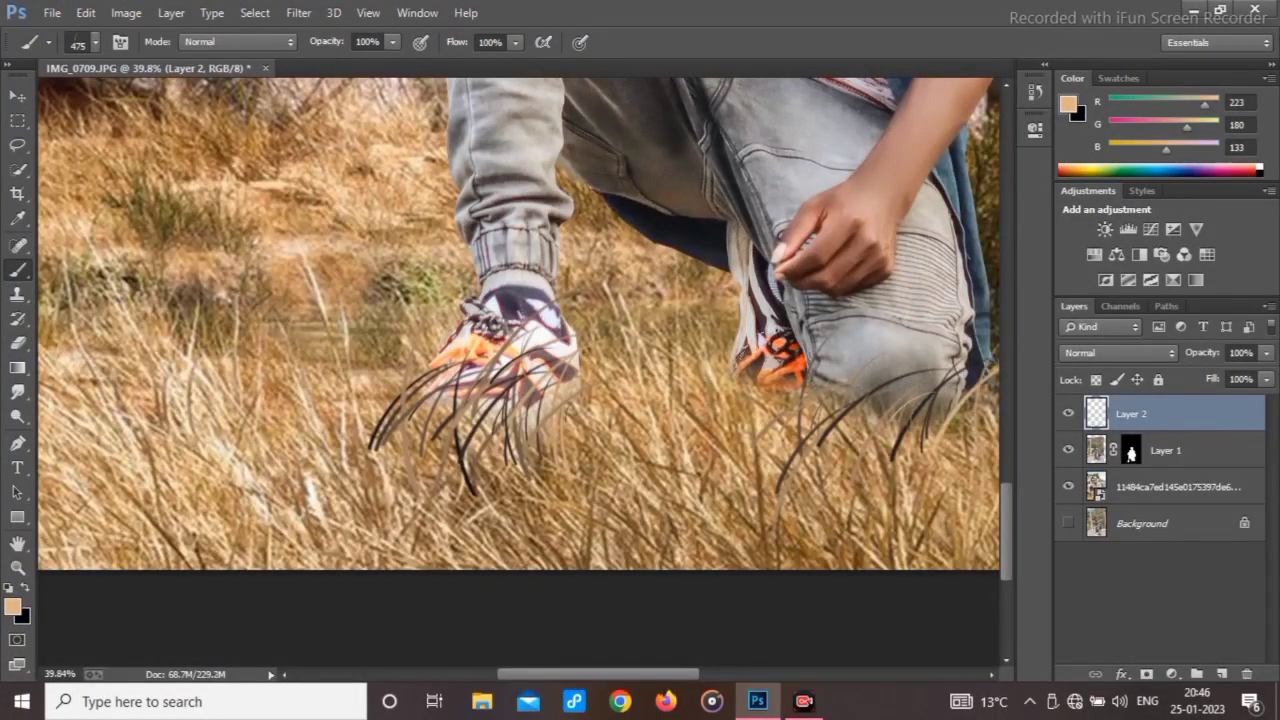
click(740, 340)
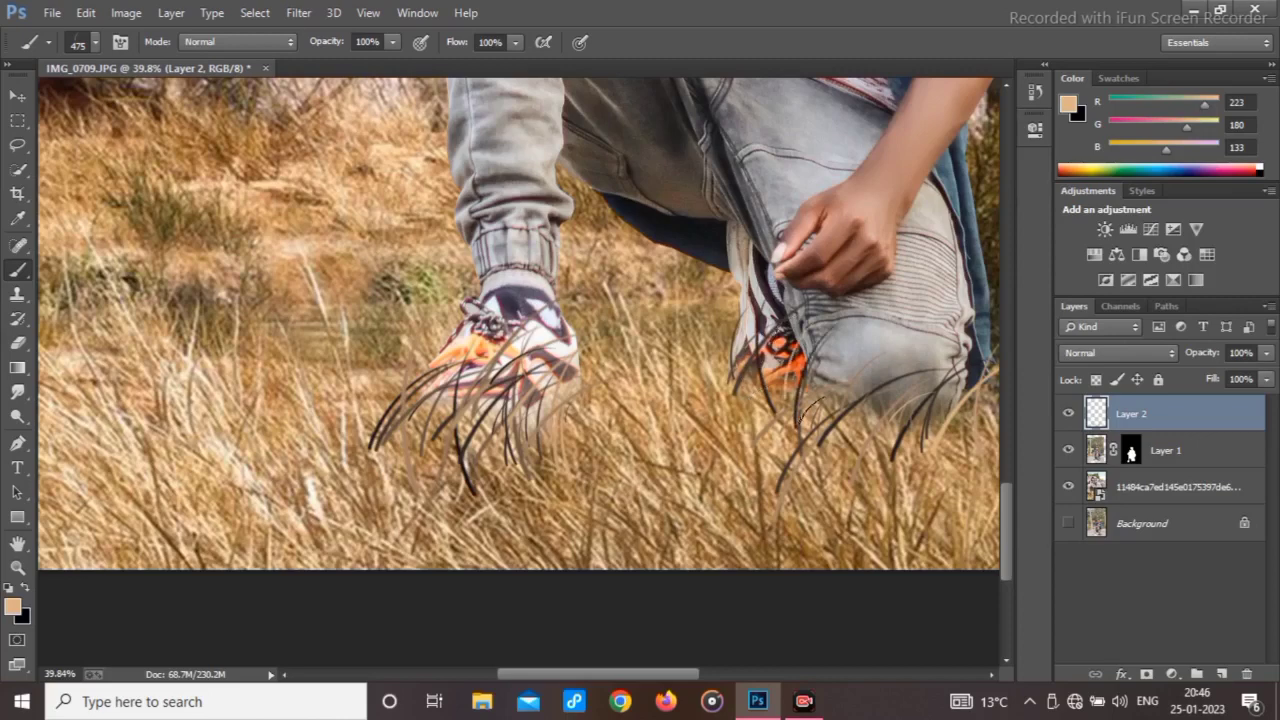
click(768, 396)
Examine close up and in the full image how the painted blades blend both shoes and the knee into the grass.
scroll(780, 420, down, 5)
scroll(790, 490, up, 6)
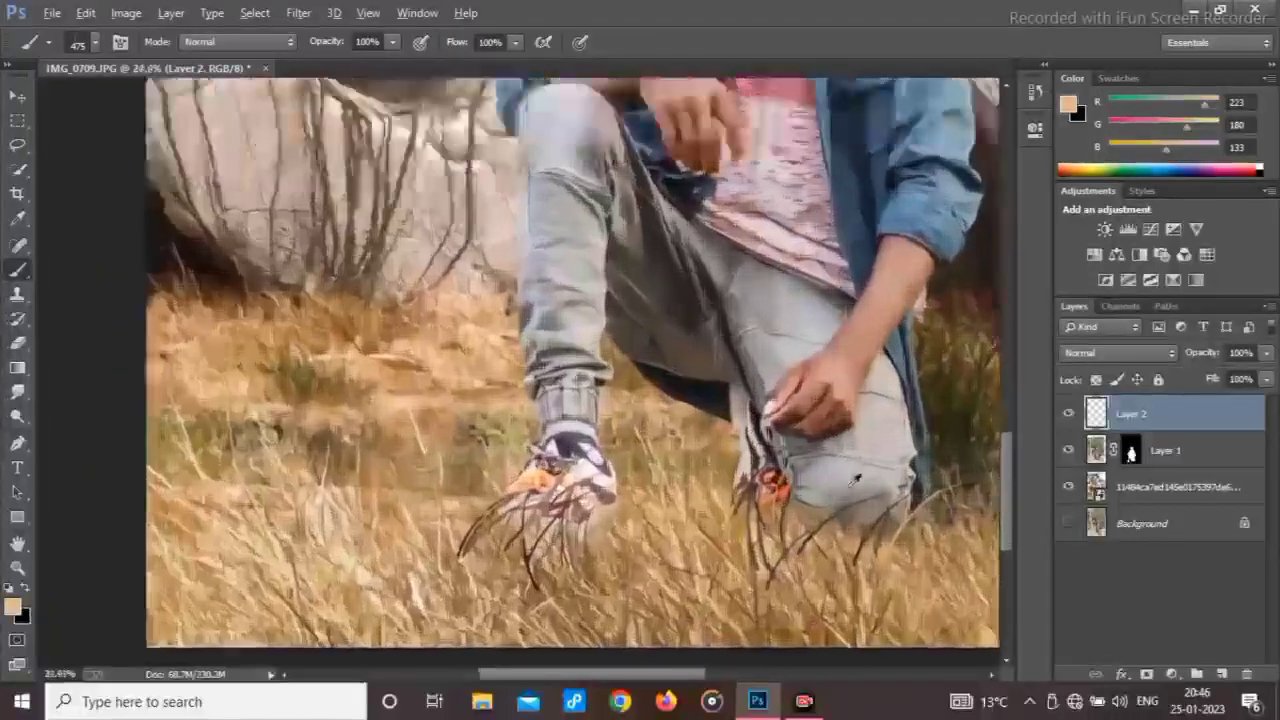
scroll(864, 446, down, 4)
scroll(864, 446, up, 5)
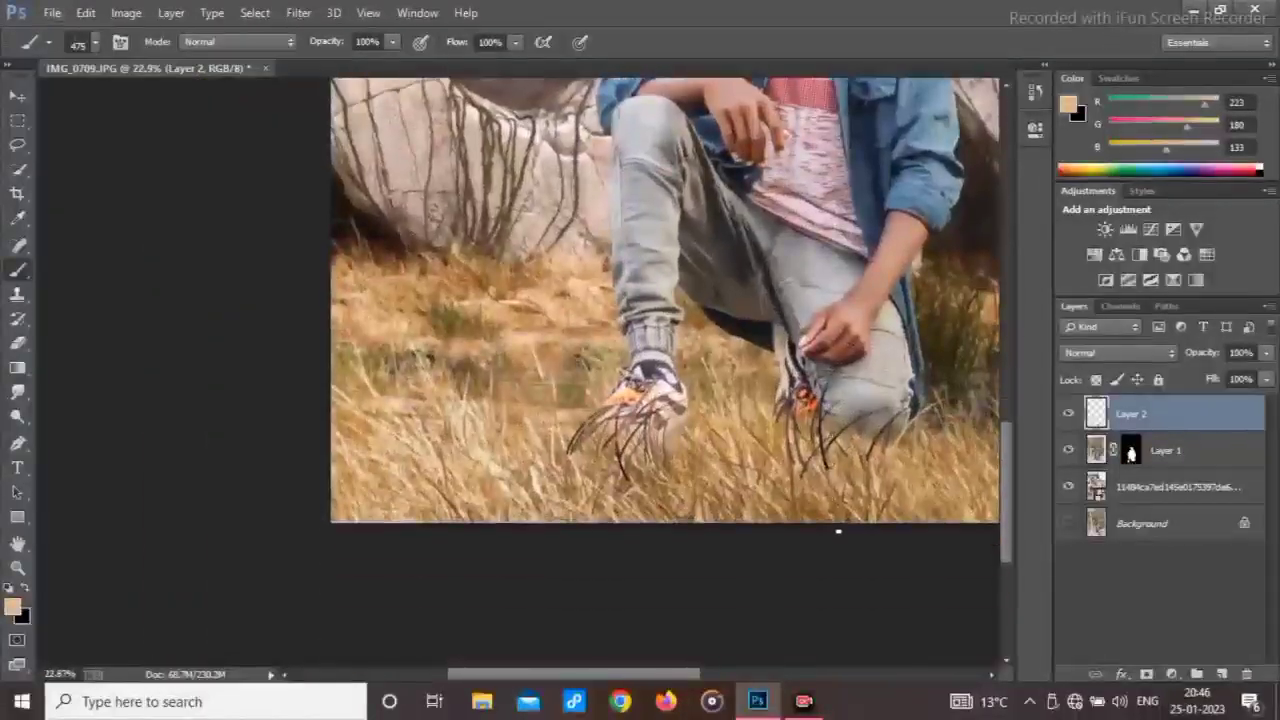
scroll(905, 440, down, 4)
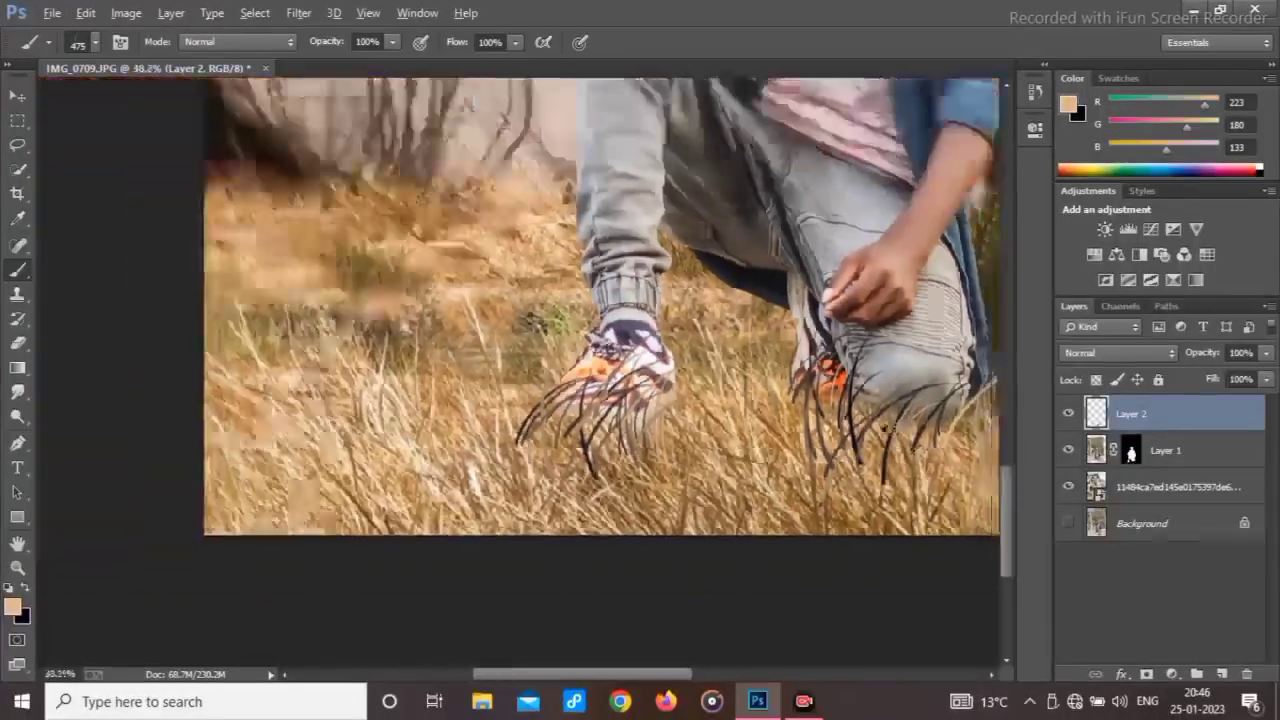
scroll(905, 440, up, 2)
click(684, 405)
scroll(897, 400, down, 2)
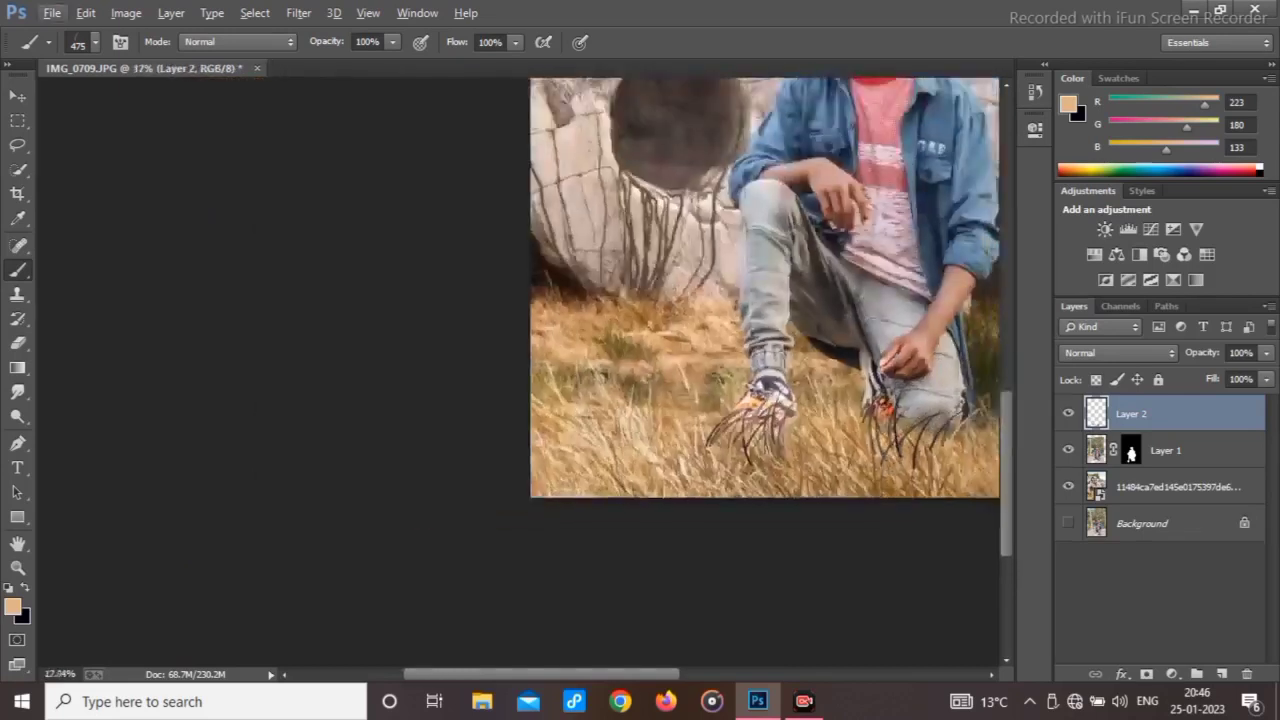
scroll(958, 445, up, 3)
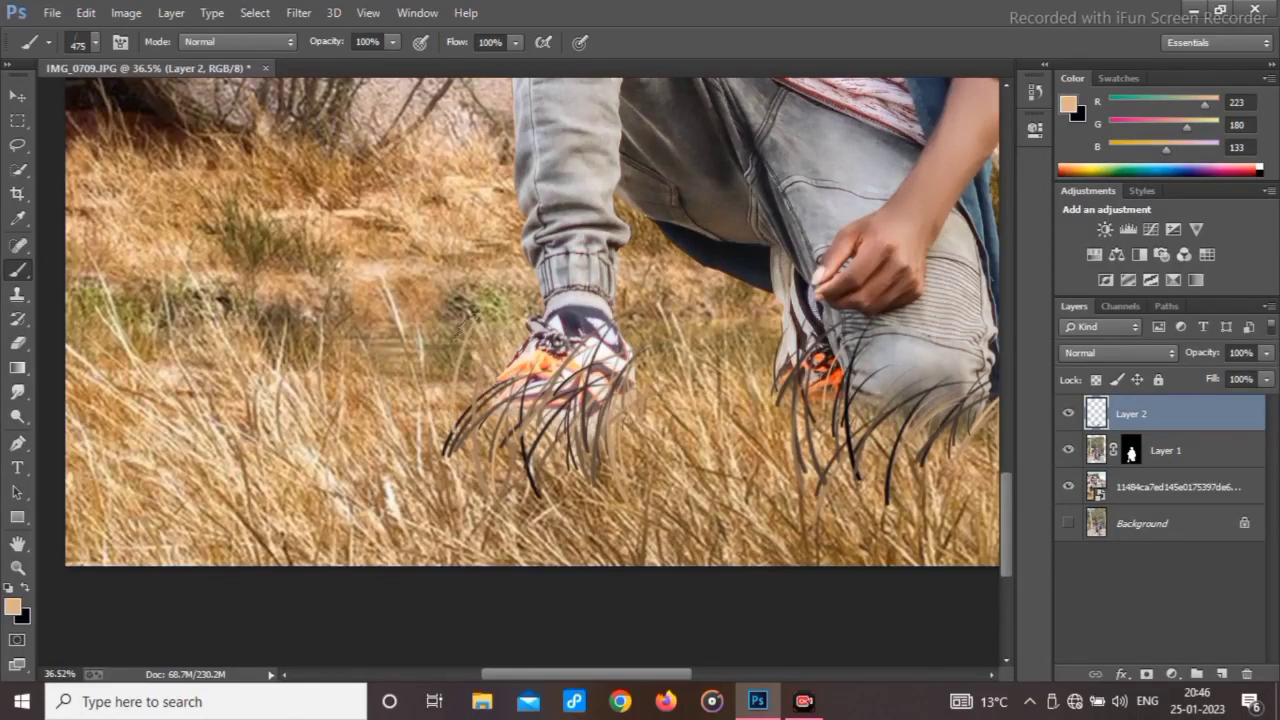
scroll(470, 560, down, 5)
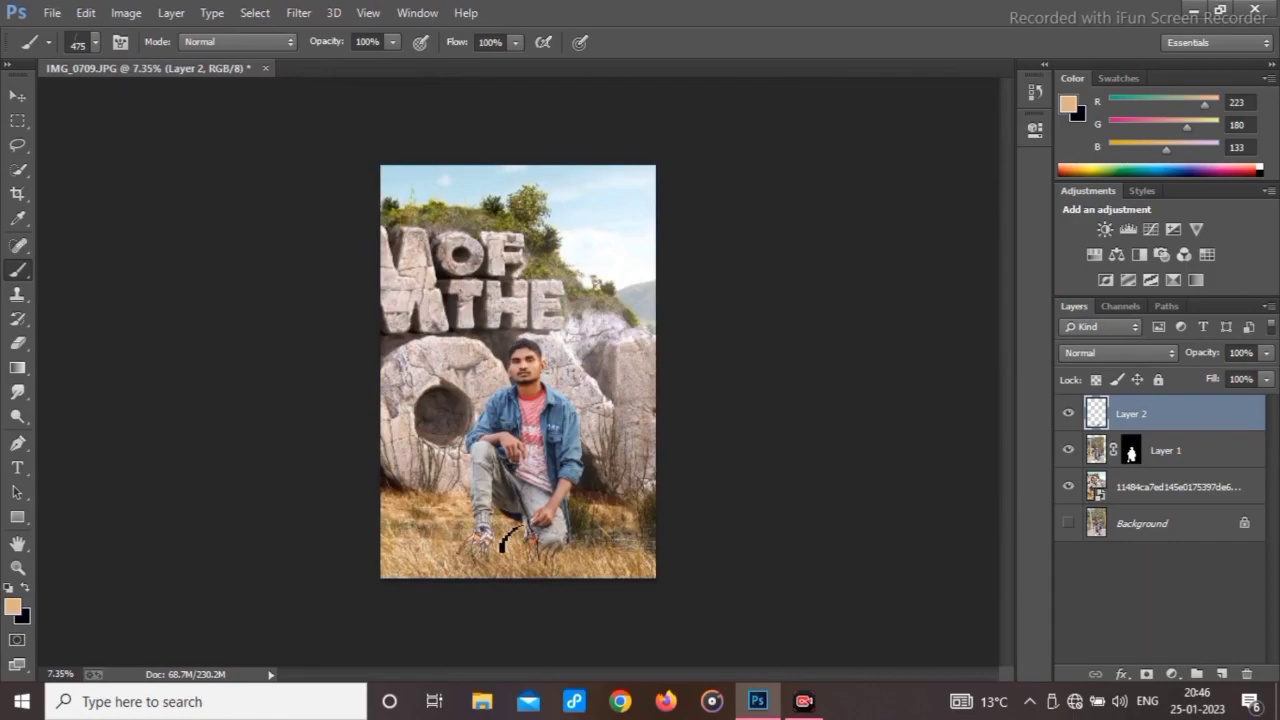
scroll(527, 548, up, 4)
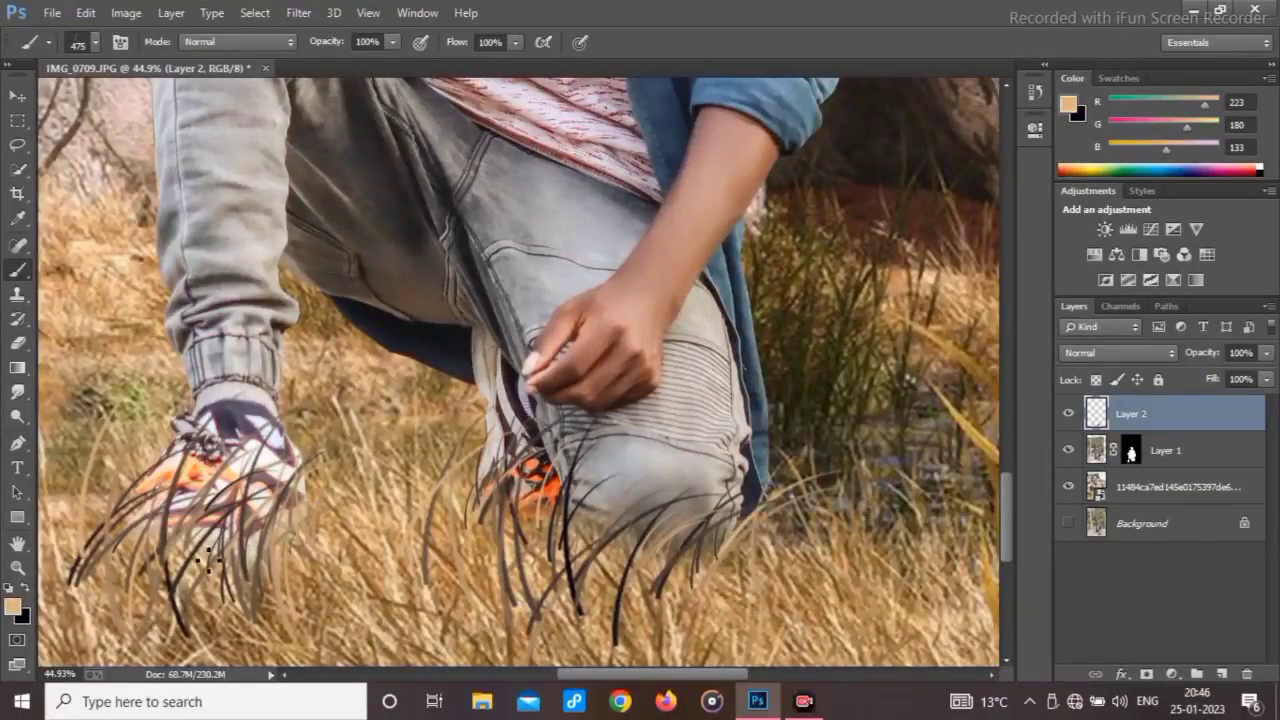
Apply the Camera Raw Filter to the painted grass blades layer with Temperature +100 and Yellows saturation +100.
scroll(157, 490, down, 3)
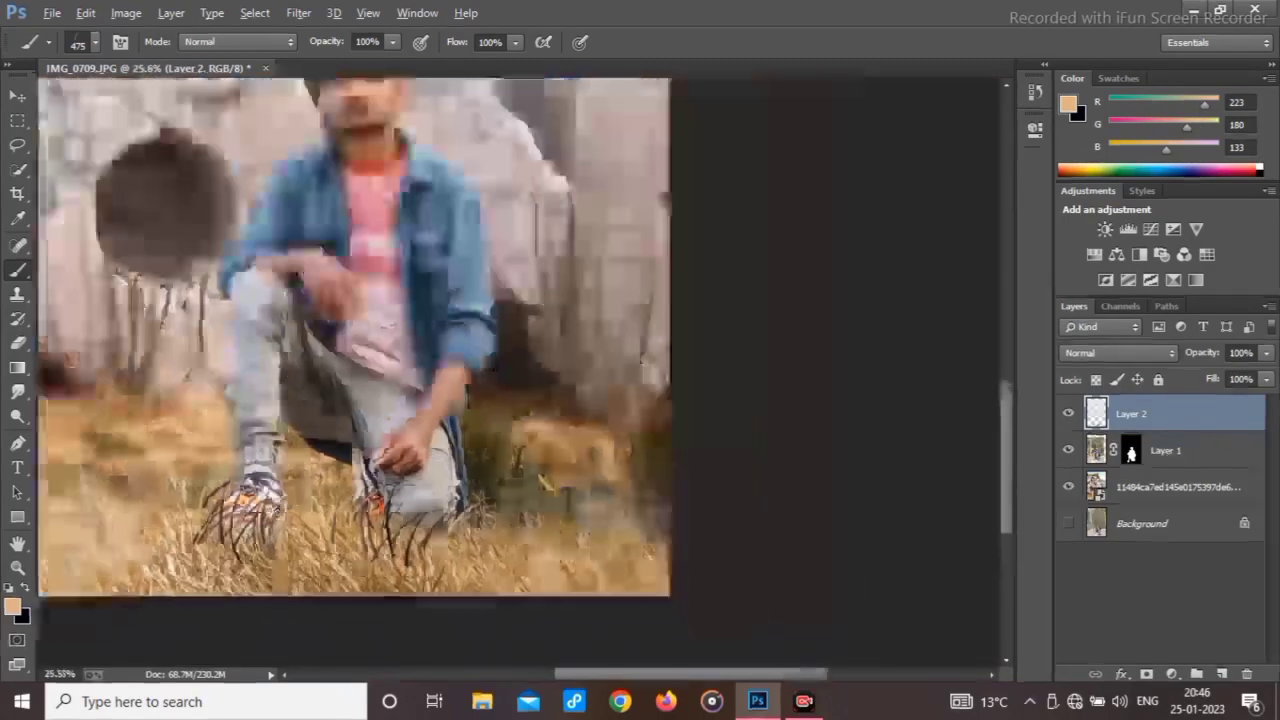
scroll(145, 455, up, 1)
drag(145, 452, 185, 452)
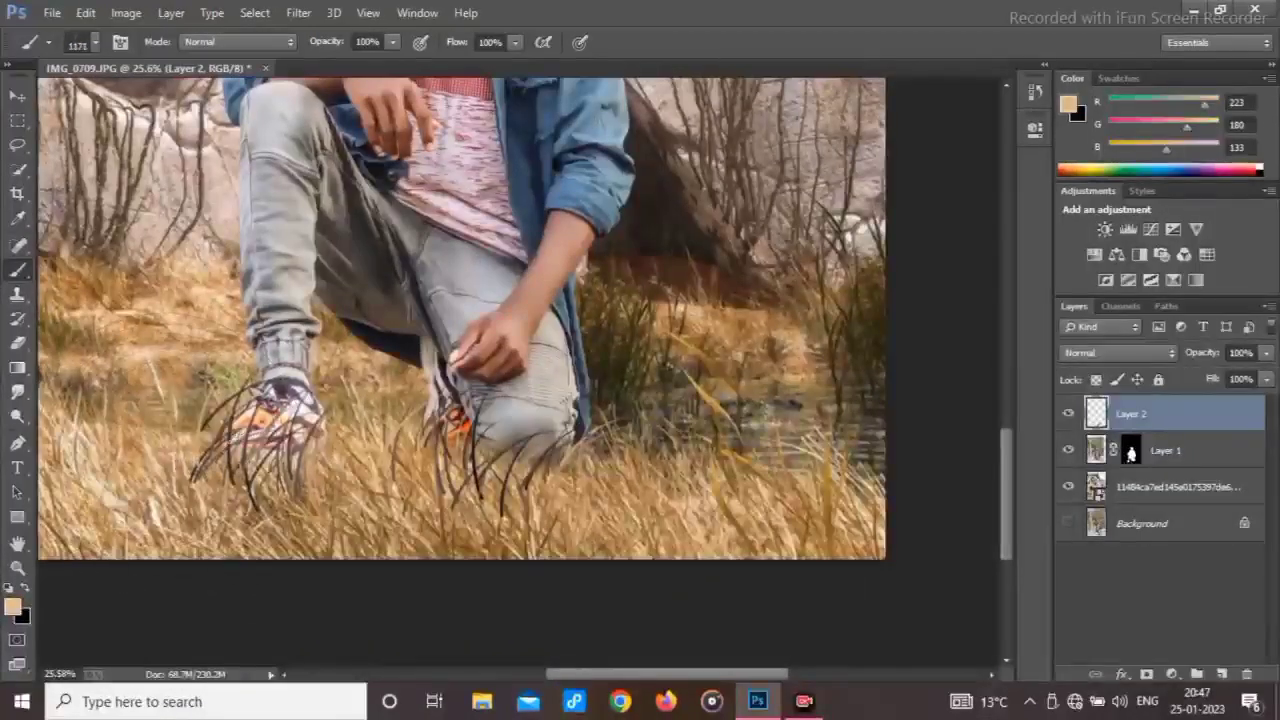
scroll(785, 533, down, 3)
click(298, 13)
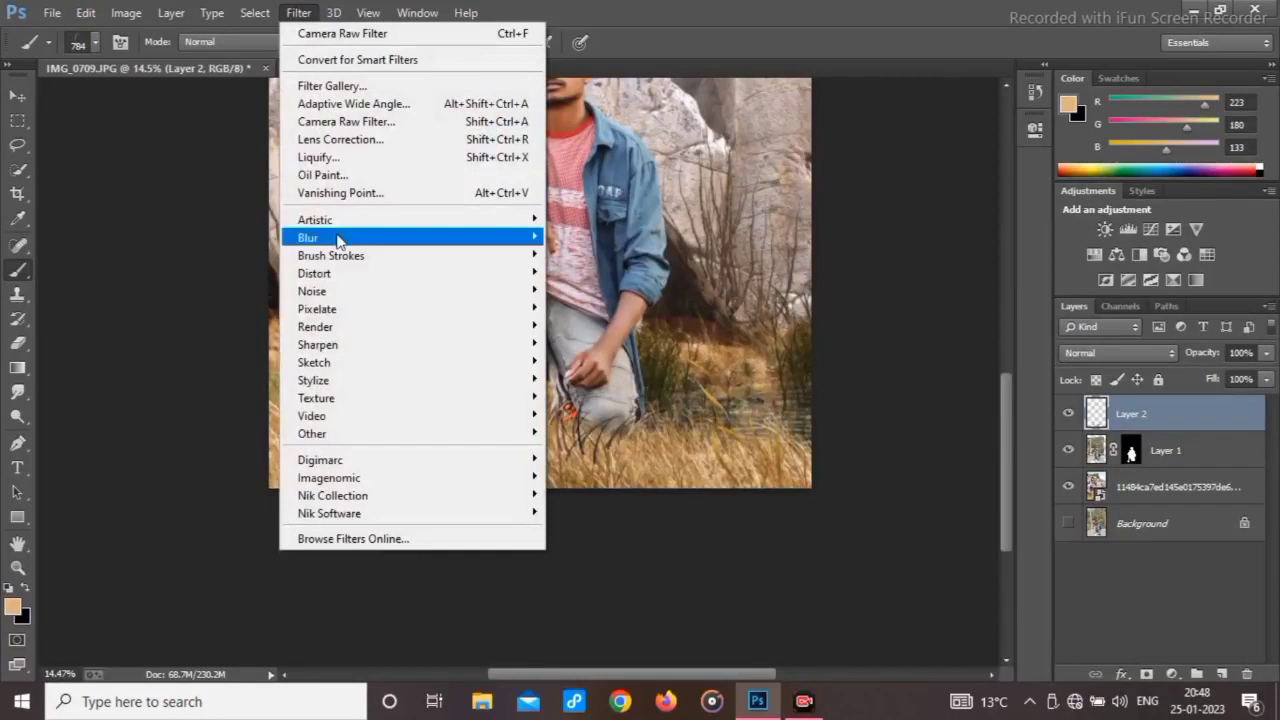
click(332, 123)
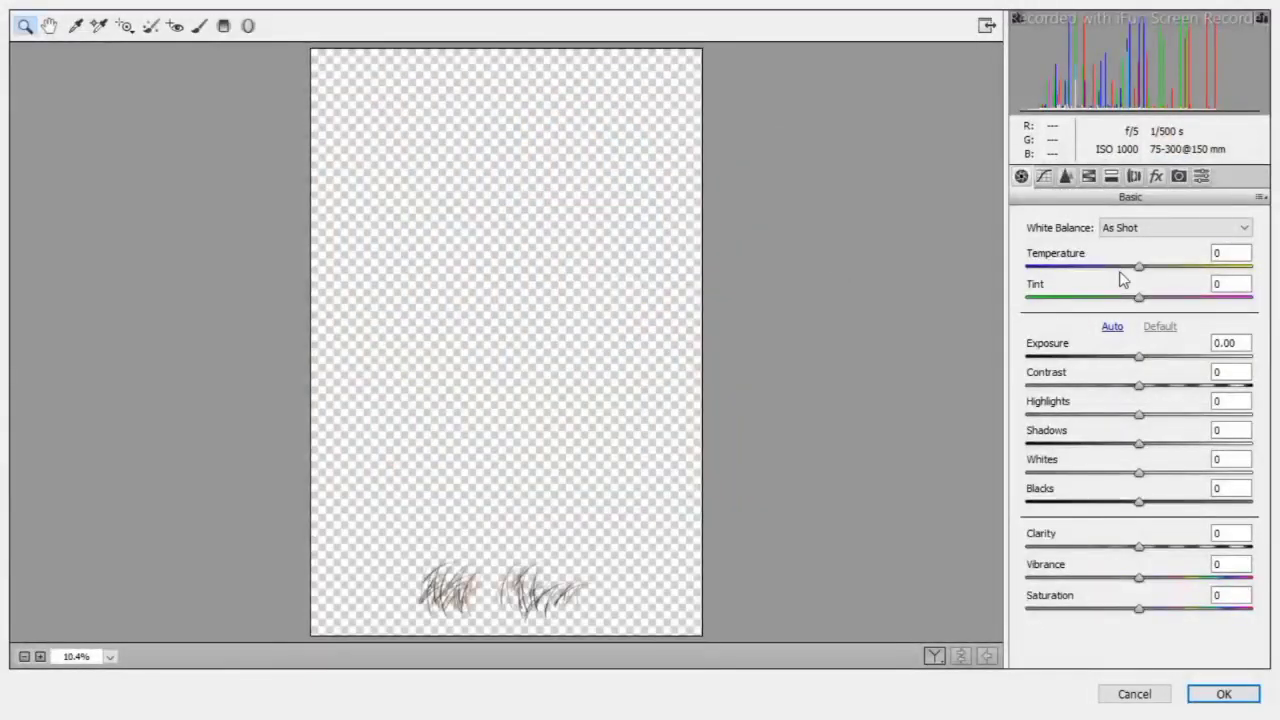
drag(1138, 266, 1278, 268)
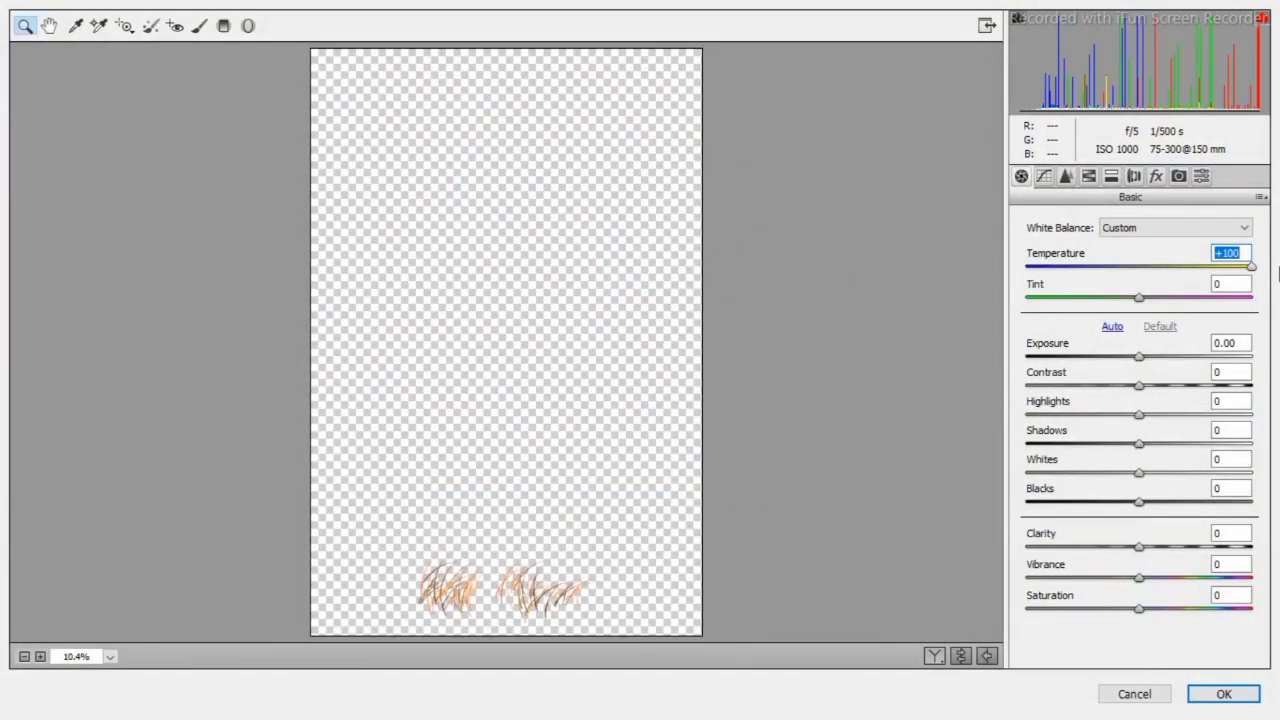
click(1092, 176)
click(1068, 250)
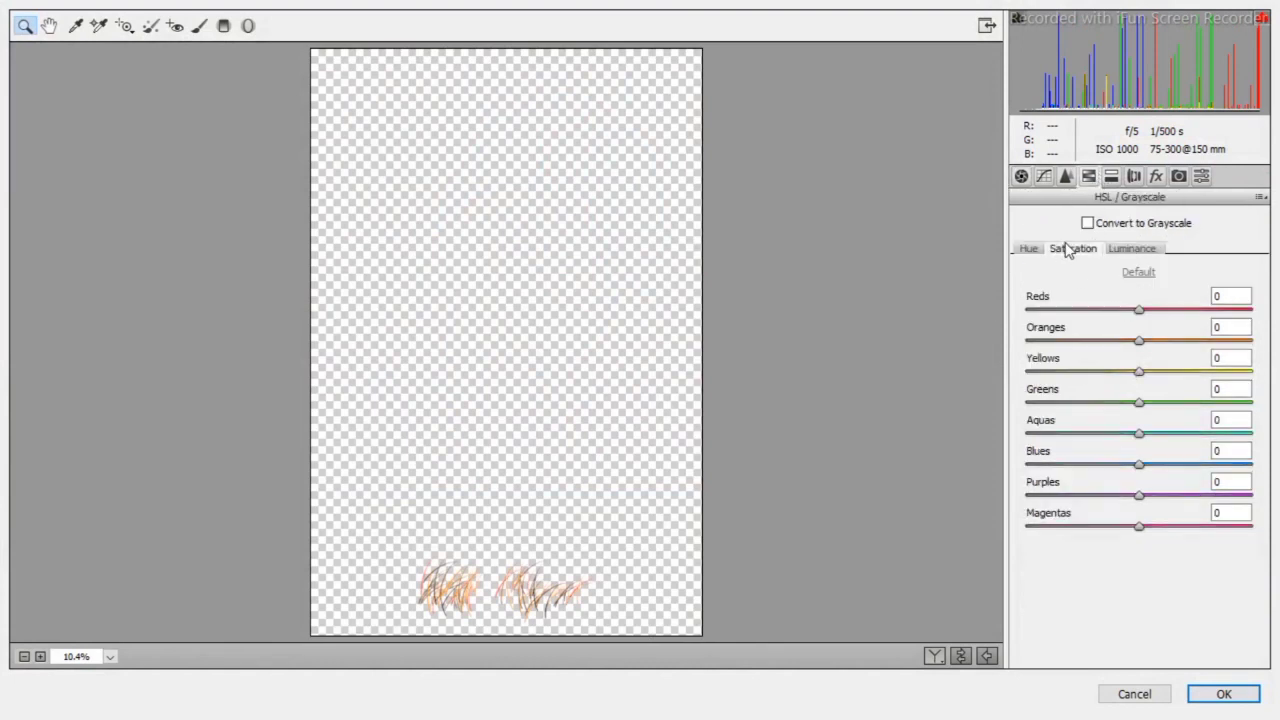
drag(1141, 370, 1250, 370)
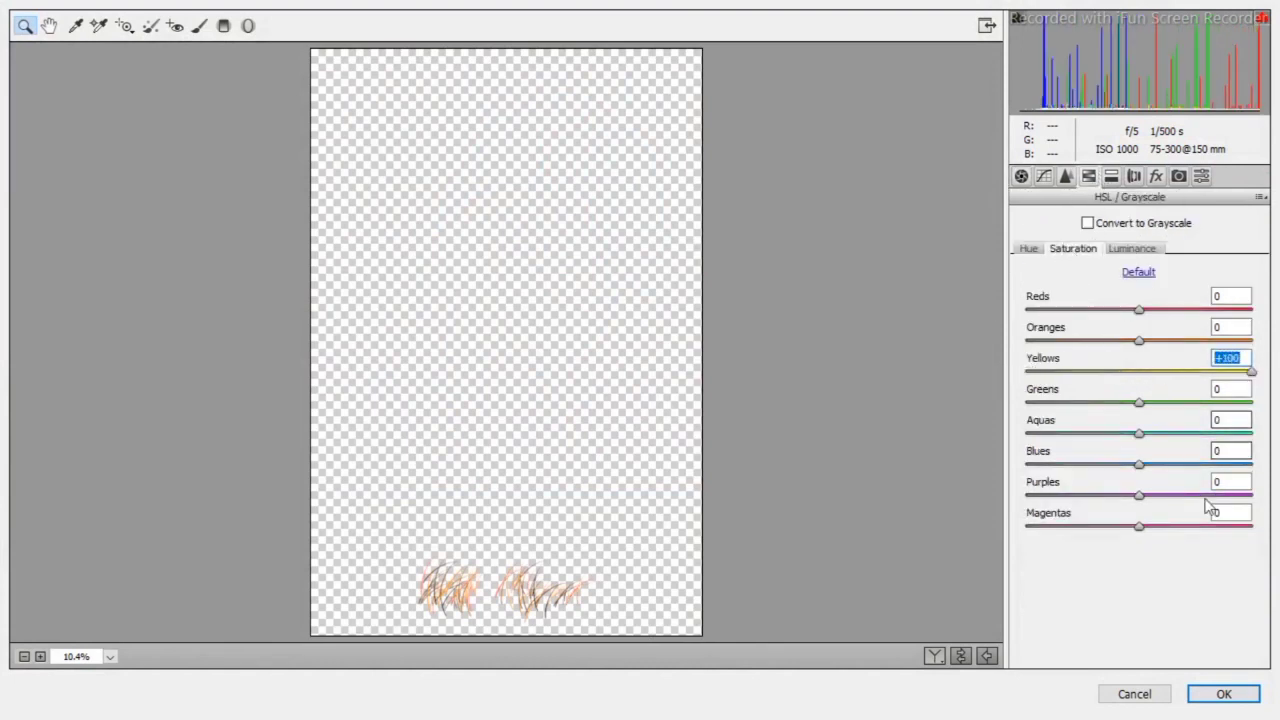
click(1222, 691)
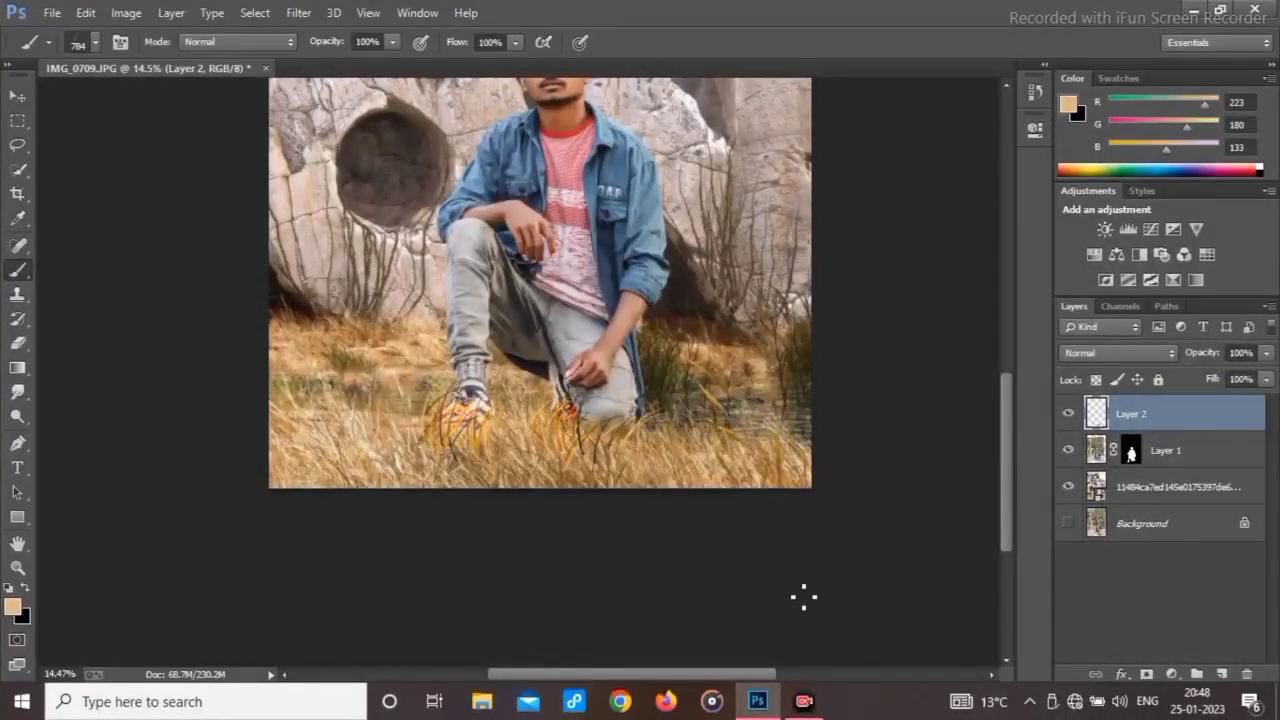
Lower the painted grass blades layer's opacity to 48% and check the blend around the shoes and knee.
drag(1208, 357, 1190, 357)
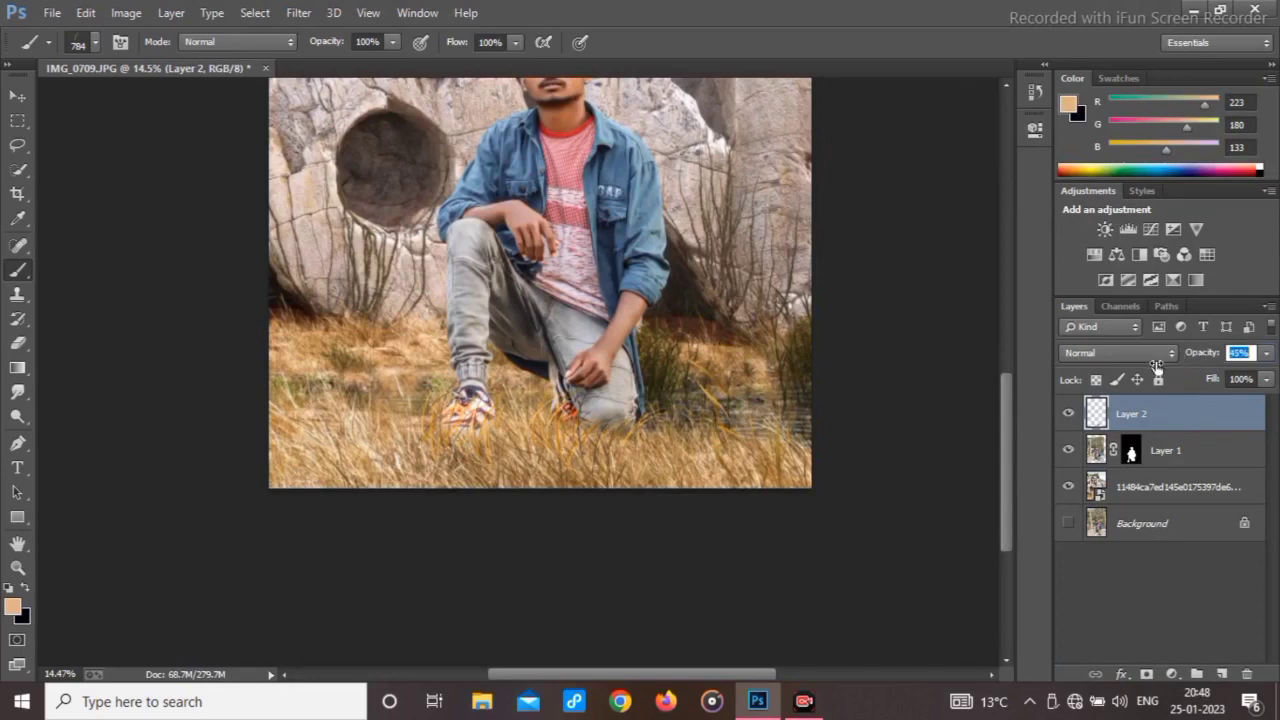
scroll(447, 426, up, 6)
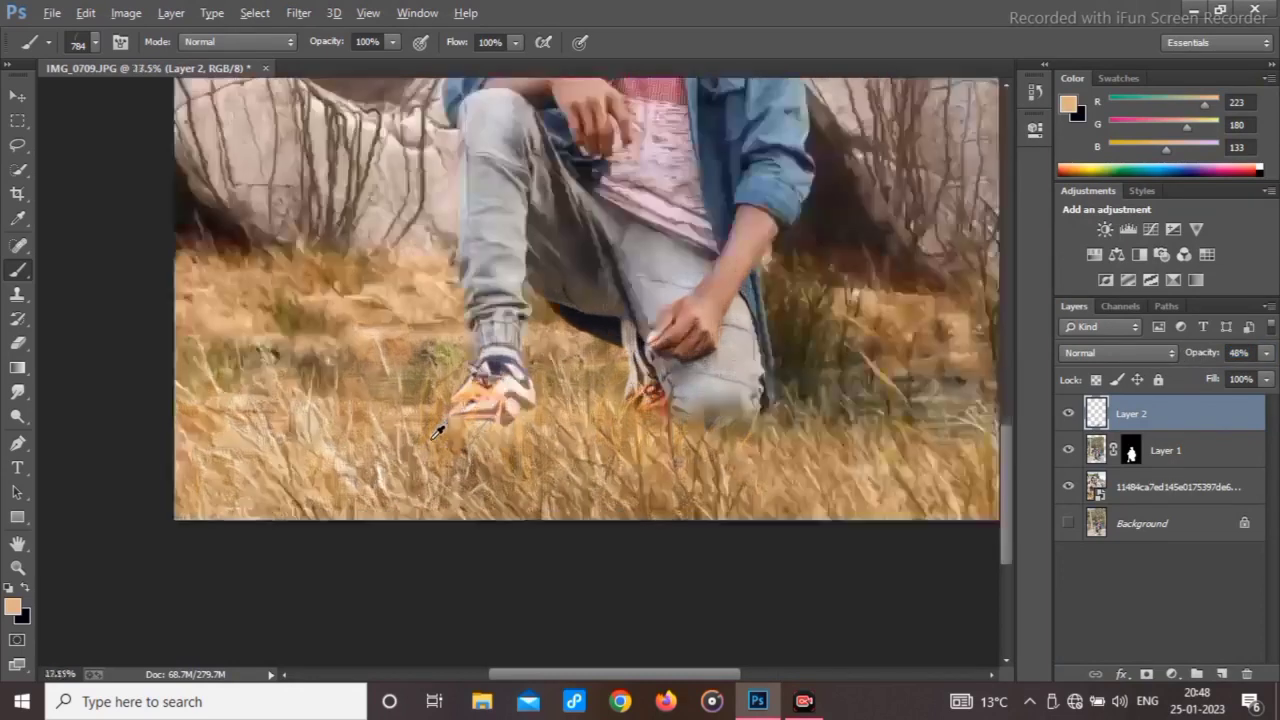
scroll(472, 428, down, 3)
scroll(480, 428, up, 4)
scroll(540, 418, down, 5)
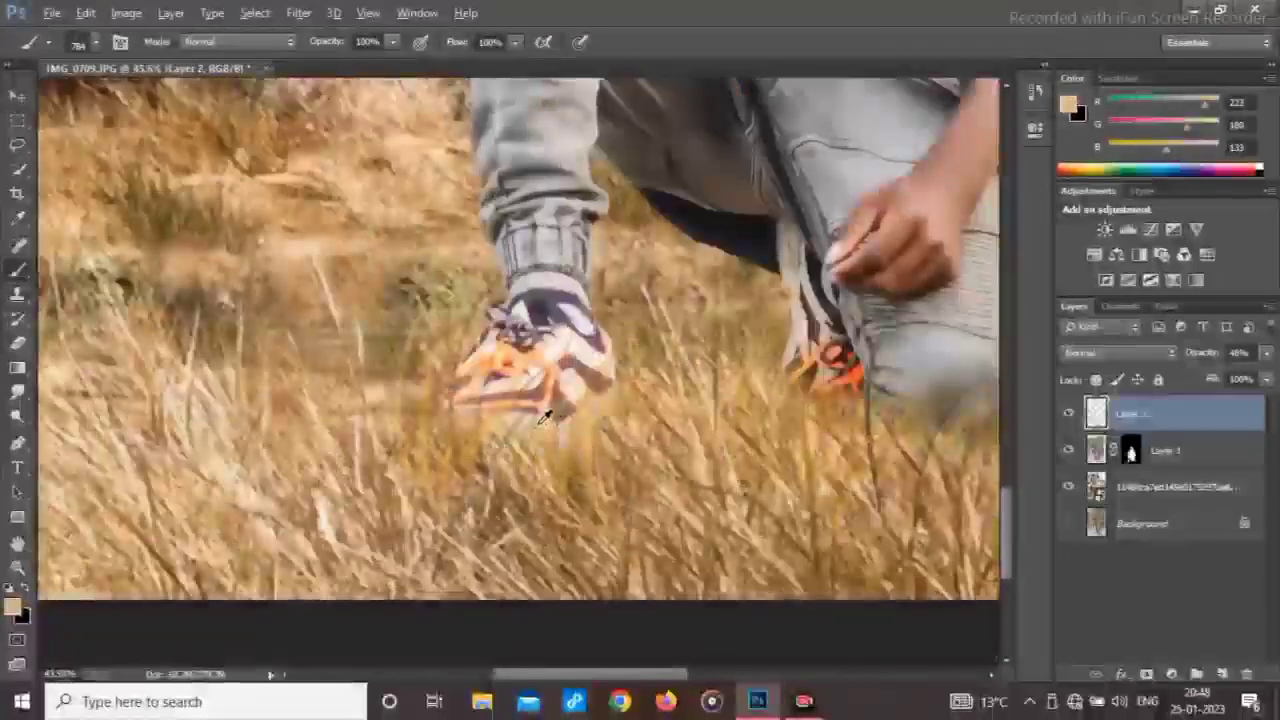
right_click(606, 368)
click(640, 376)
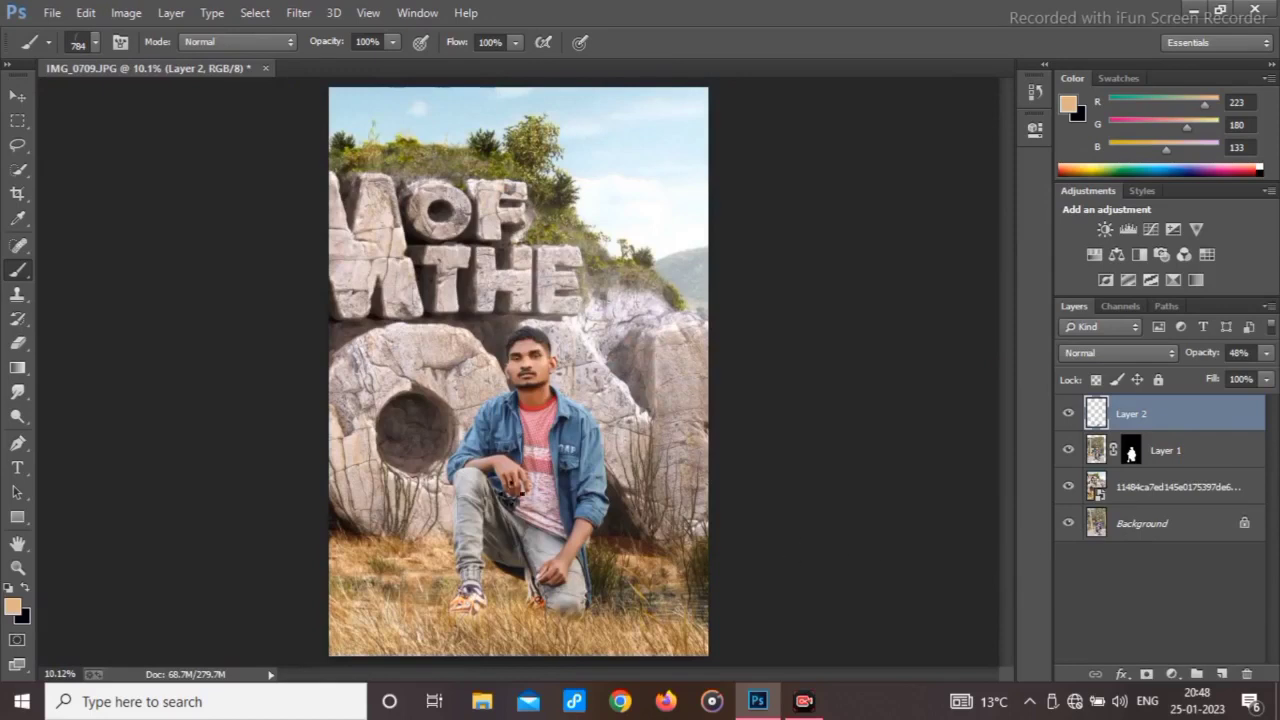
Flatten all layers into the Background and add a new empty layer above it.
right_click(1172, 528)
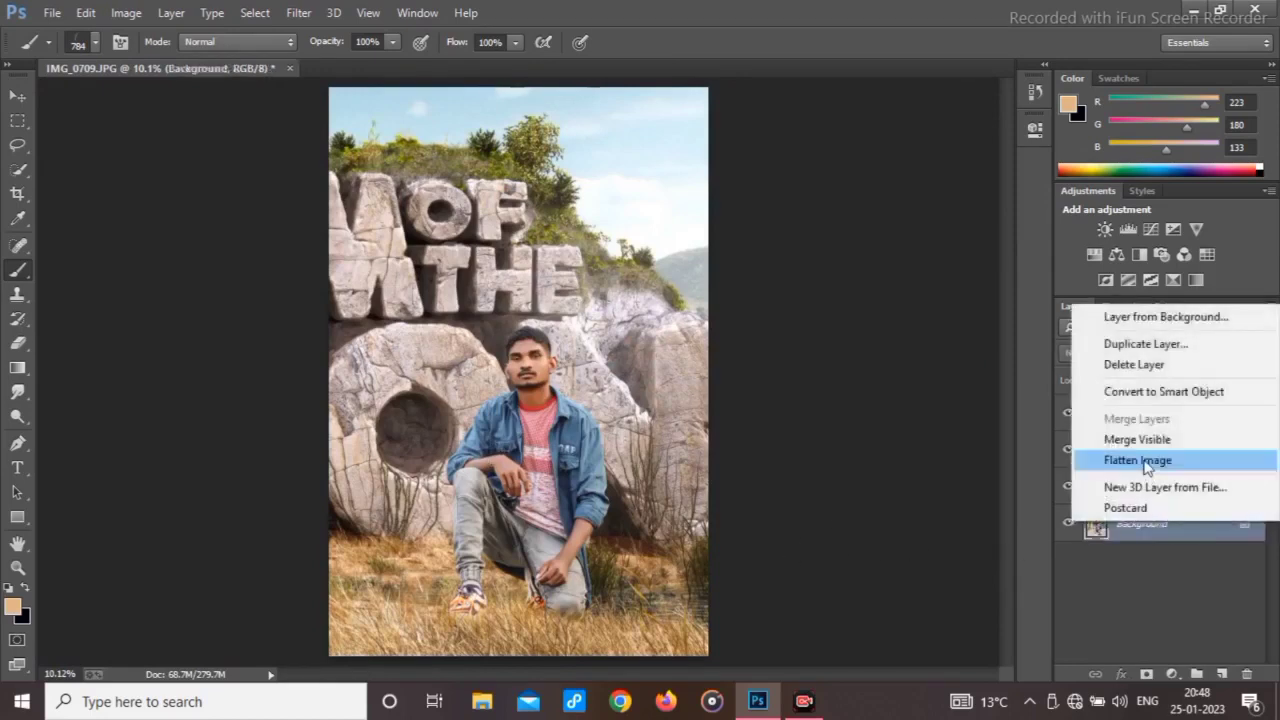
click(1115, 459)
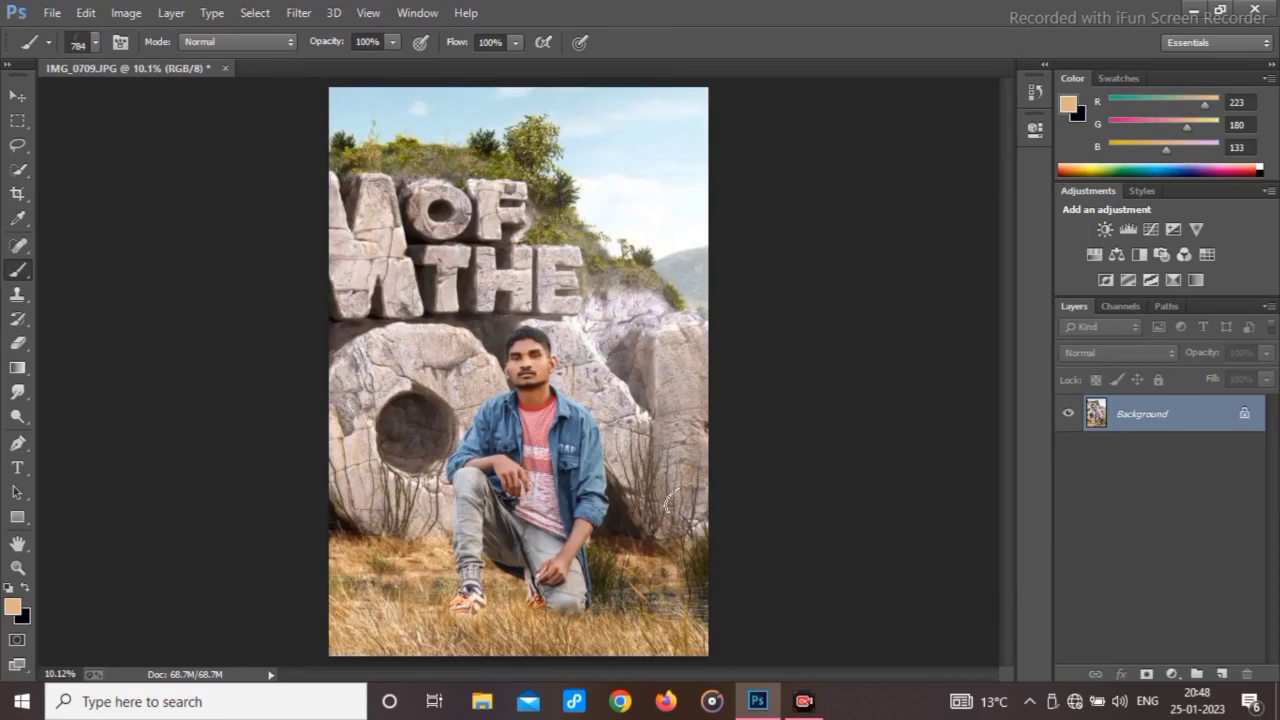
click(1212, 671)
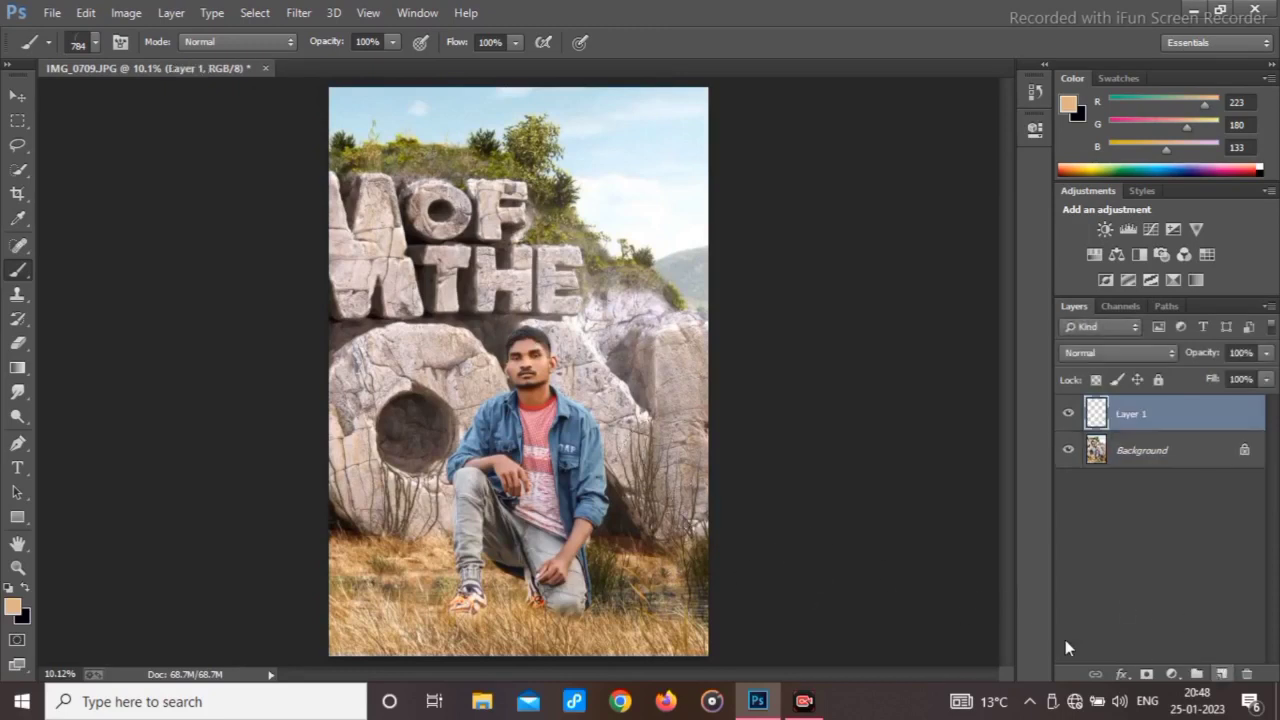
Draw a black-to-transparent gradient on the empty layer, fading upward from the image's bottom edge over the grass, and show the rulers.
click(24, 587)
drag(17, 367, 80, 366)
drag(510, 662, 504, 516)
drag(520, 648, 521, 655)
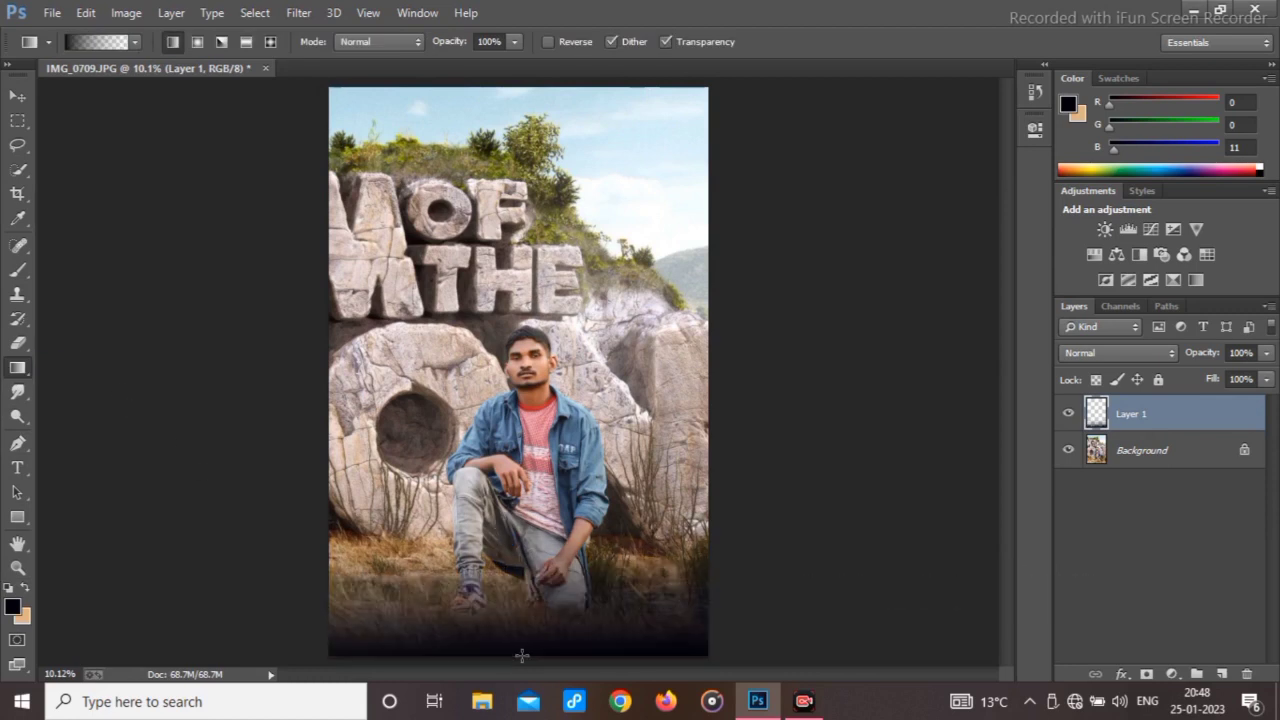
key(ctrl+r)
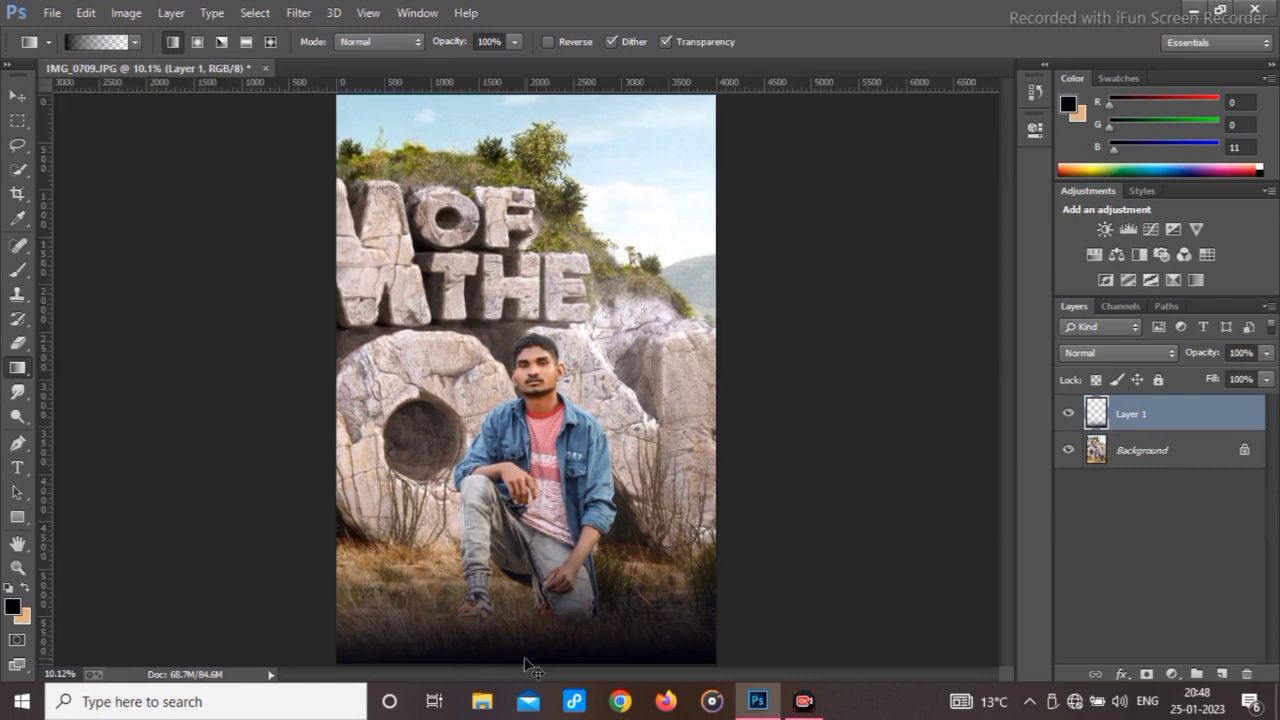
key(ctrl+z)
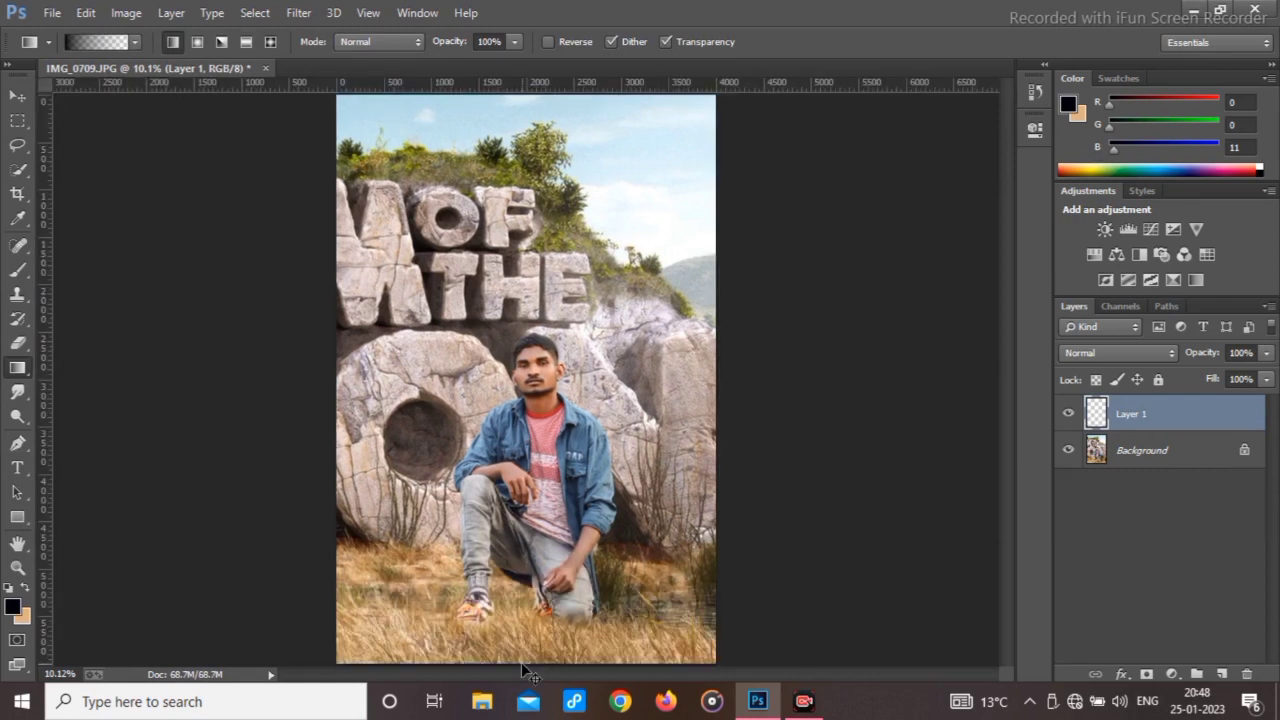
key(ctrl+z)
Stretch the dark gradient upward to 194.35% height and lower its layer opacity to 79%.
key(ctrl+t)
drag(522, 511, 528, 373)
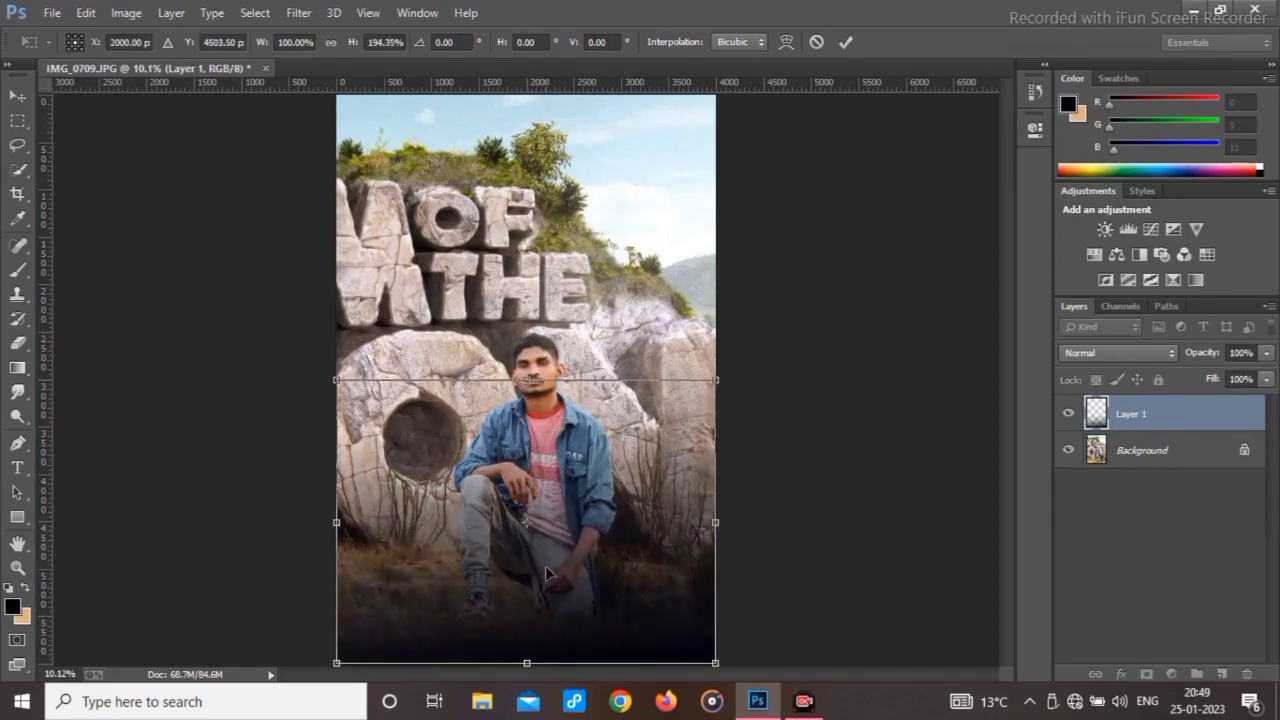
drag(1200, 357, 1179, 351)
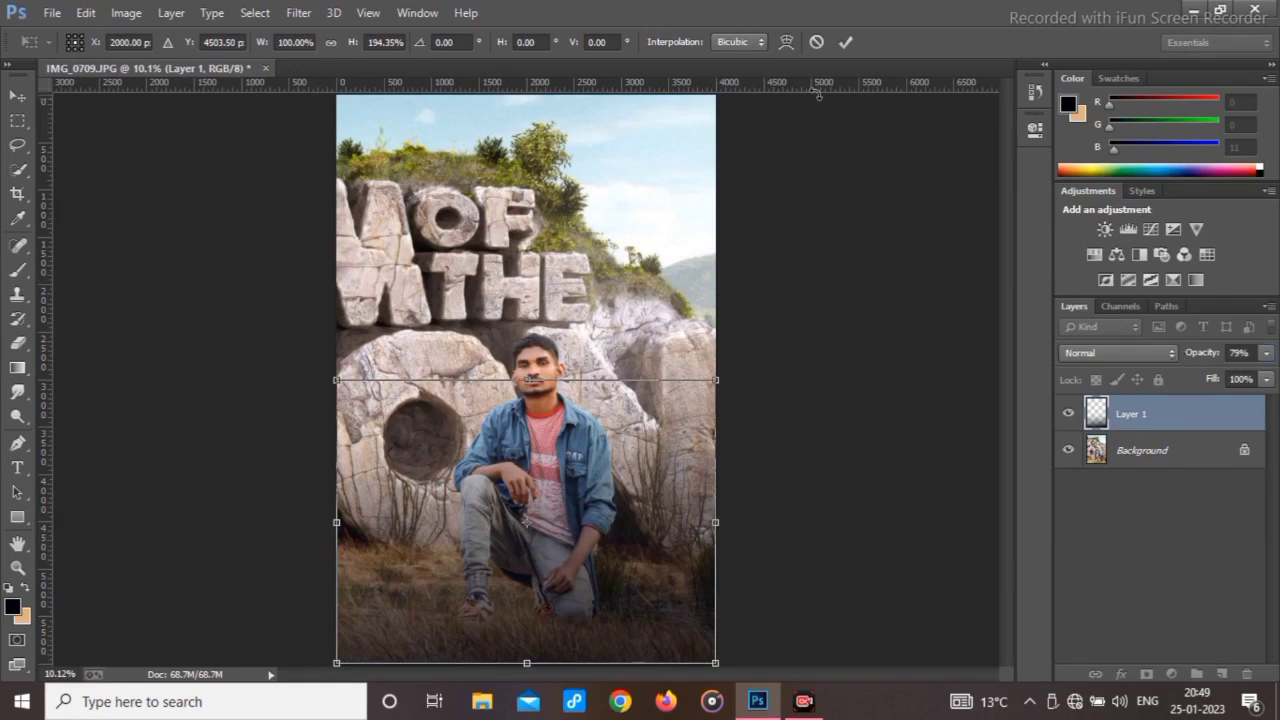
click(843, 42)
key(g)
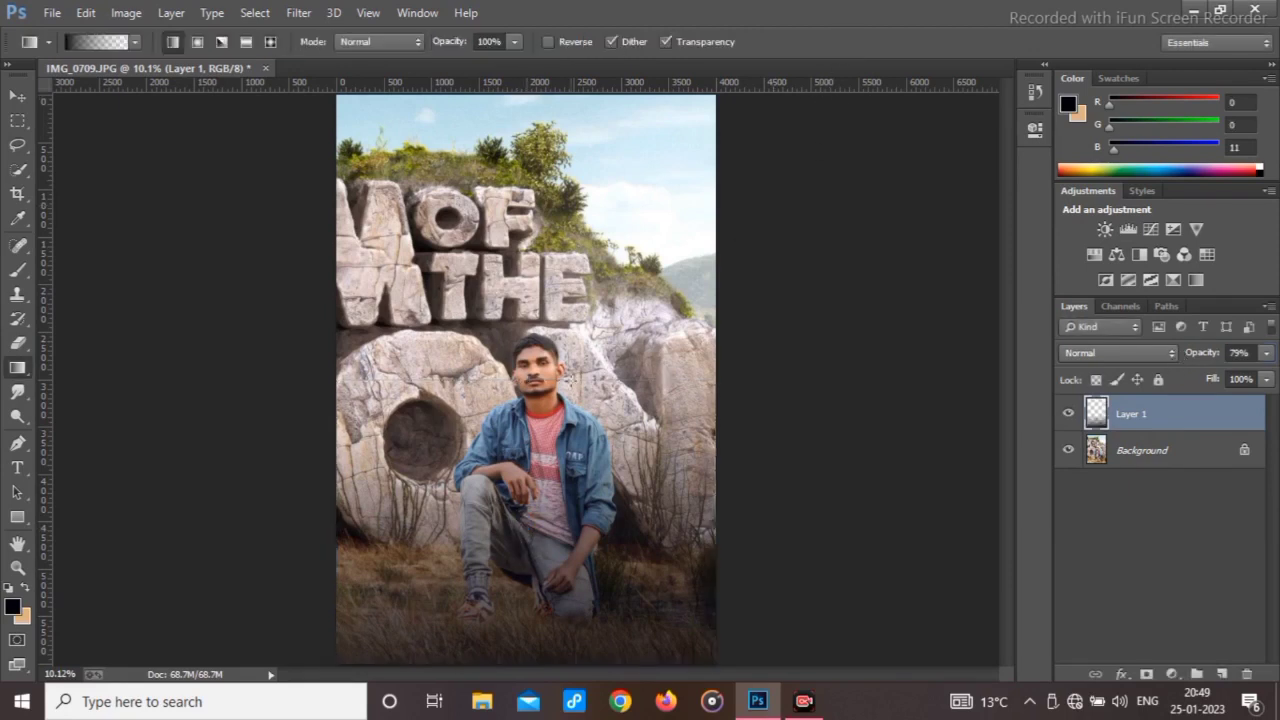
right_click(535, 425)
click(590, 440)
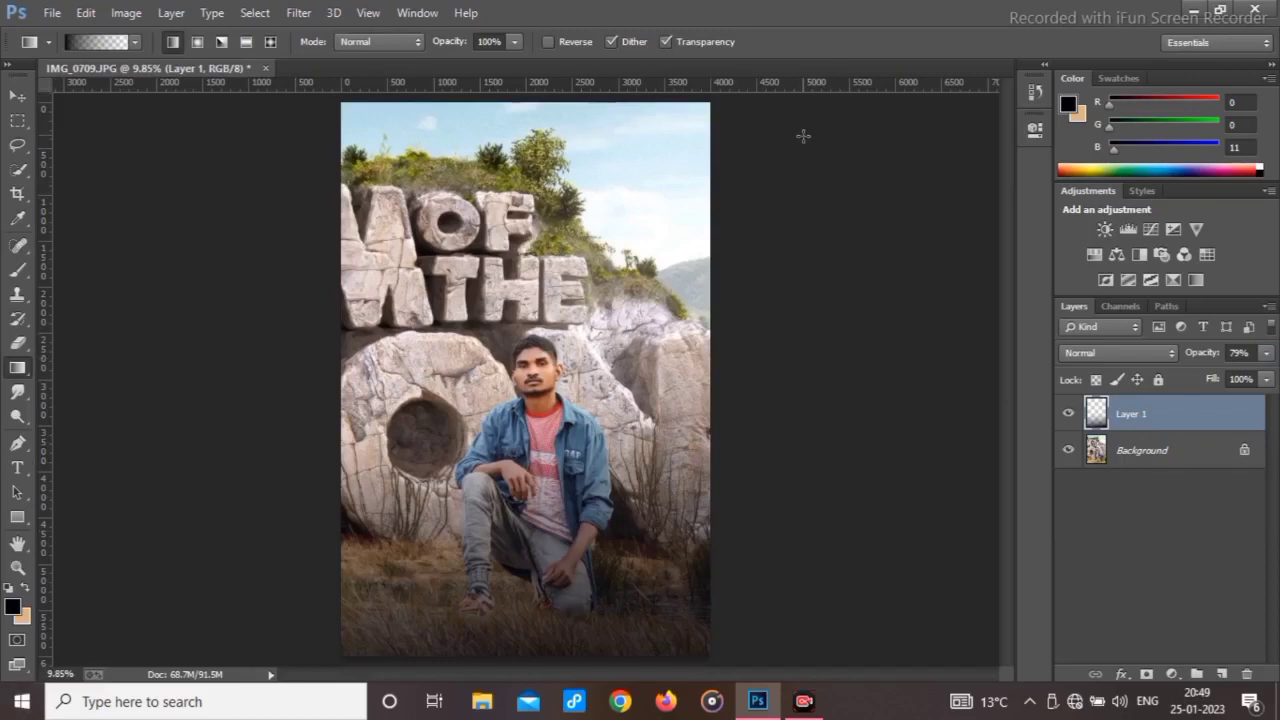
Flatten the gradient into the Background and duplicate the flattened image as a new layer.
right_click(1152, 440)
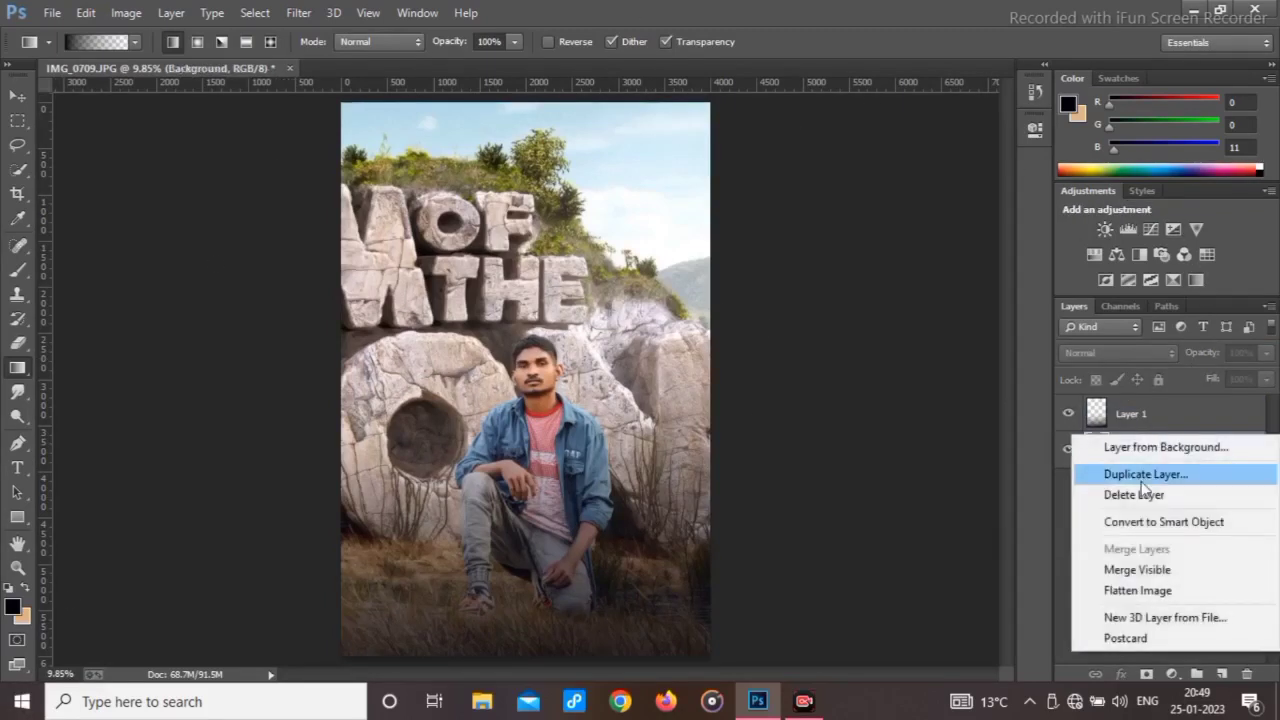
click(1112, 590)
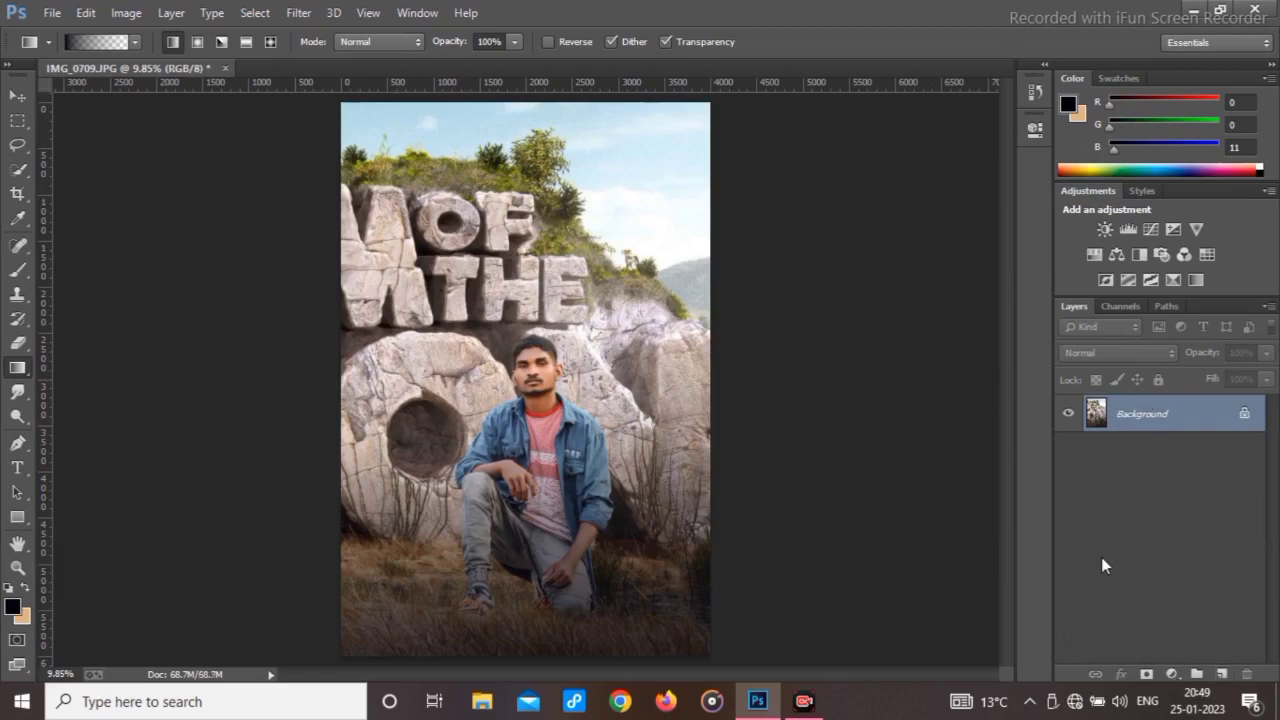
key(ctrl+j)
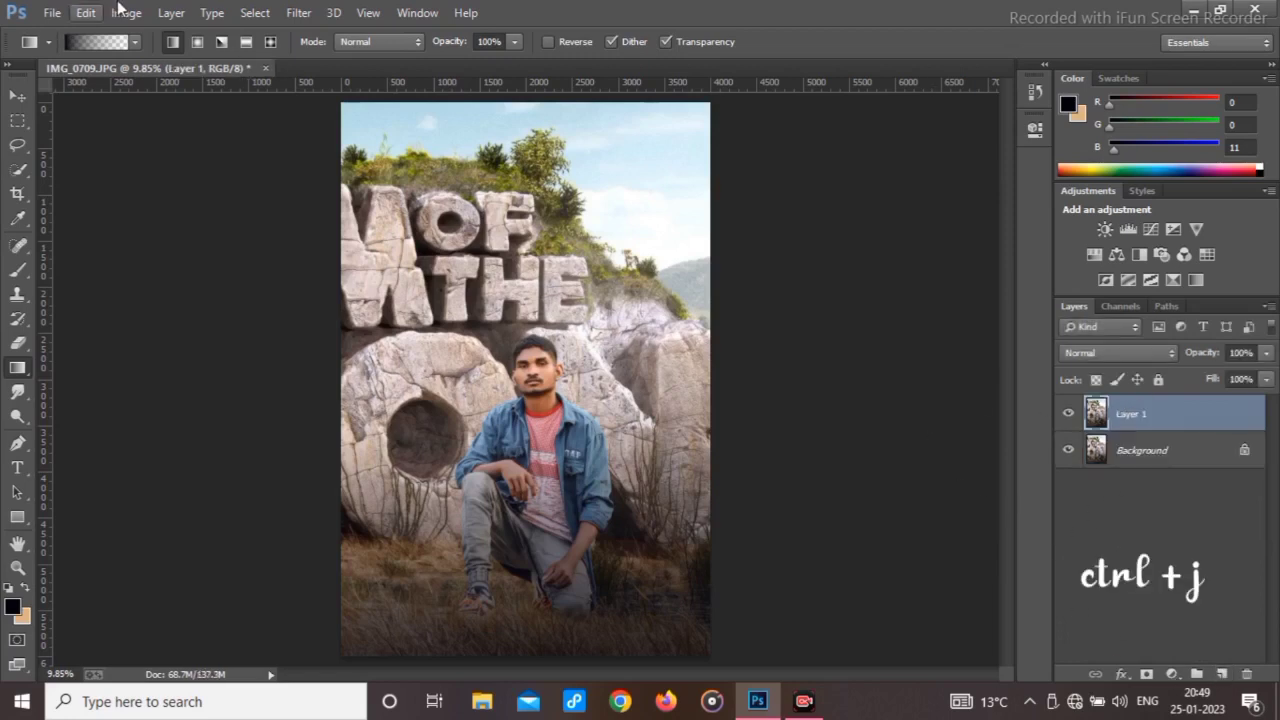
Open the Camera Raw Filter on the duplicated layer and warm the Temperature to +7.
click(298, 12)
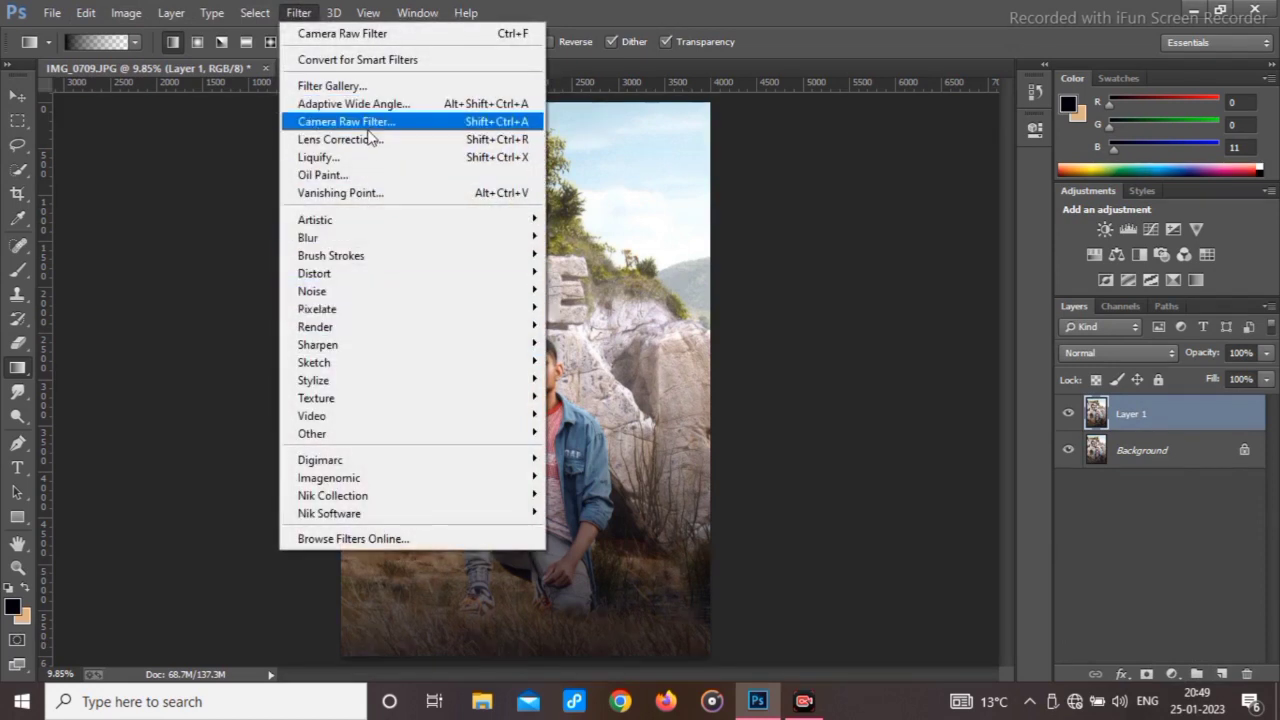
click(366, 124)
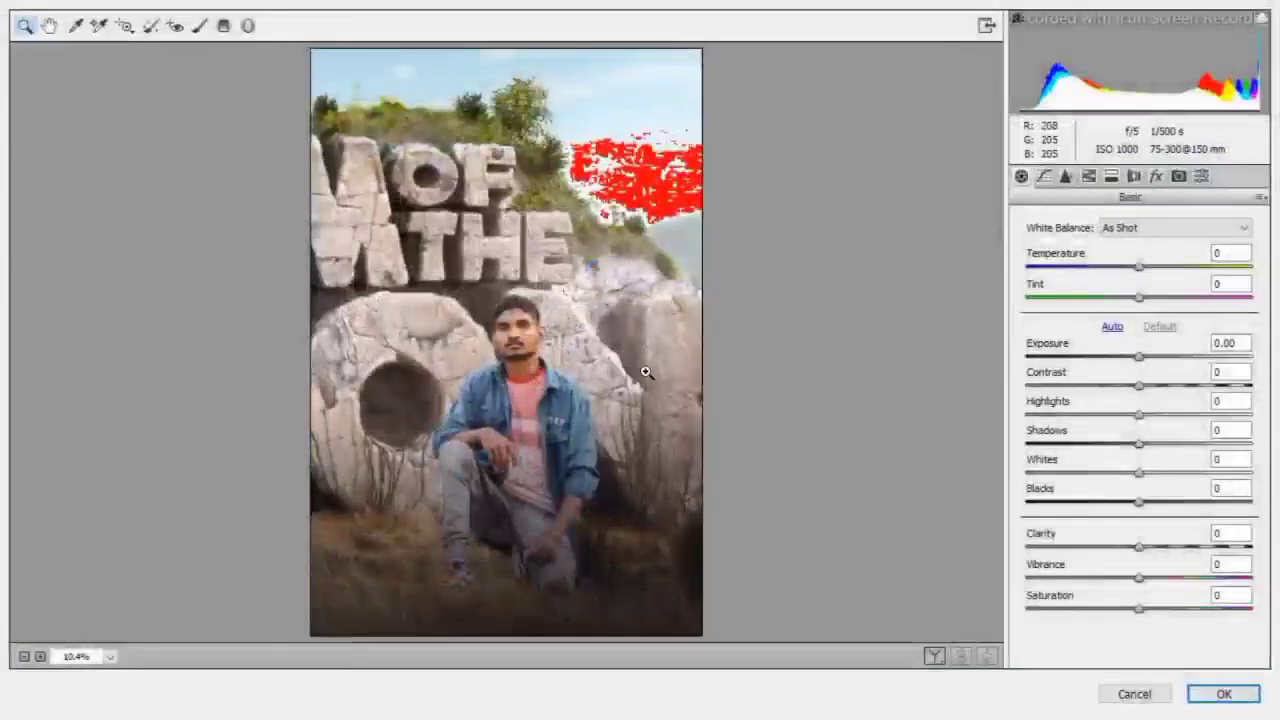
drag(1141, 276, 1148, 274)
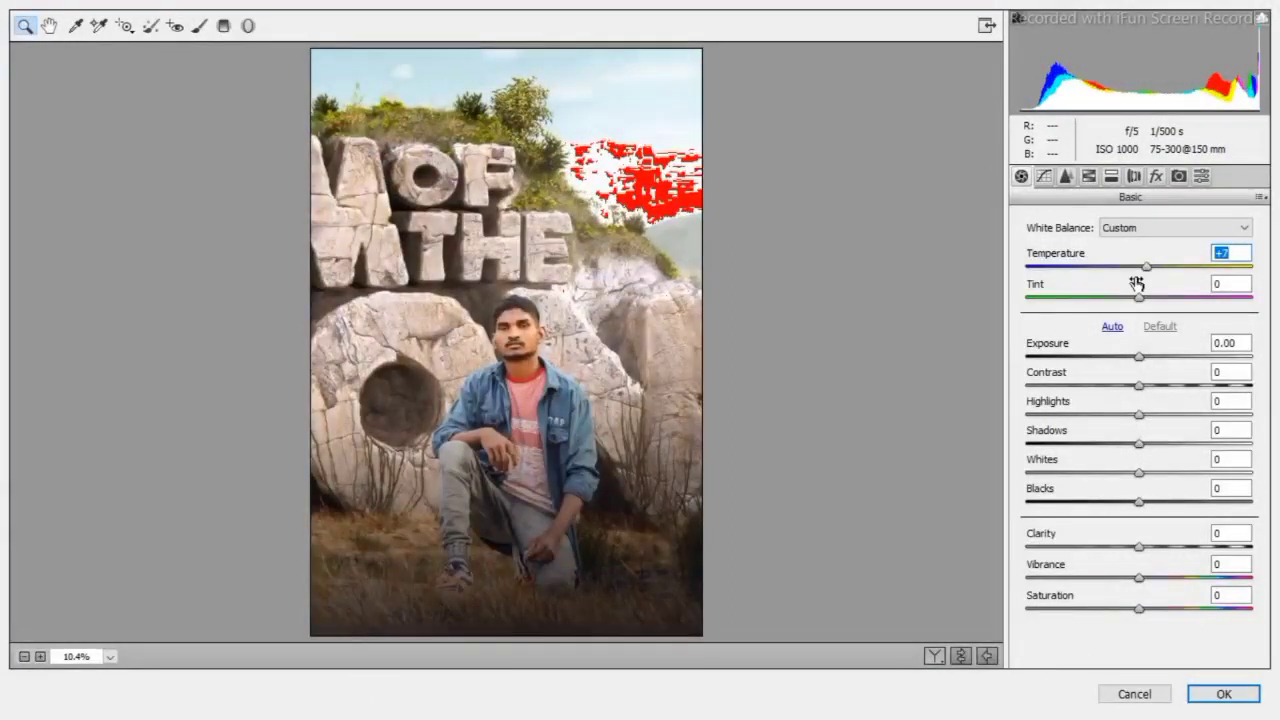
Set the HSL hues to Oranges -2, Yellows -3, Greens -80, Aquas +21 and Blues +54.
click(1092, 177)
drag(1139, 344, 1050, 413)
click(1133, 250)
click(1029, 251)
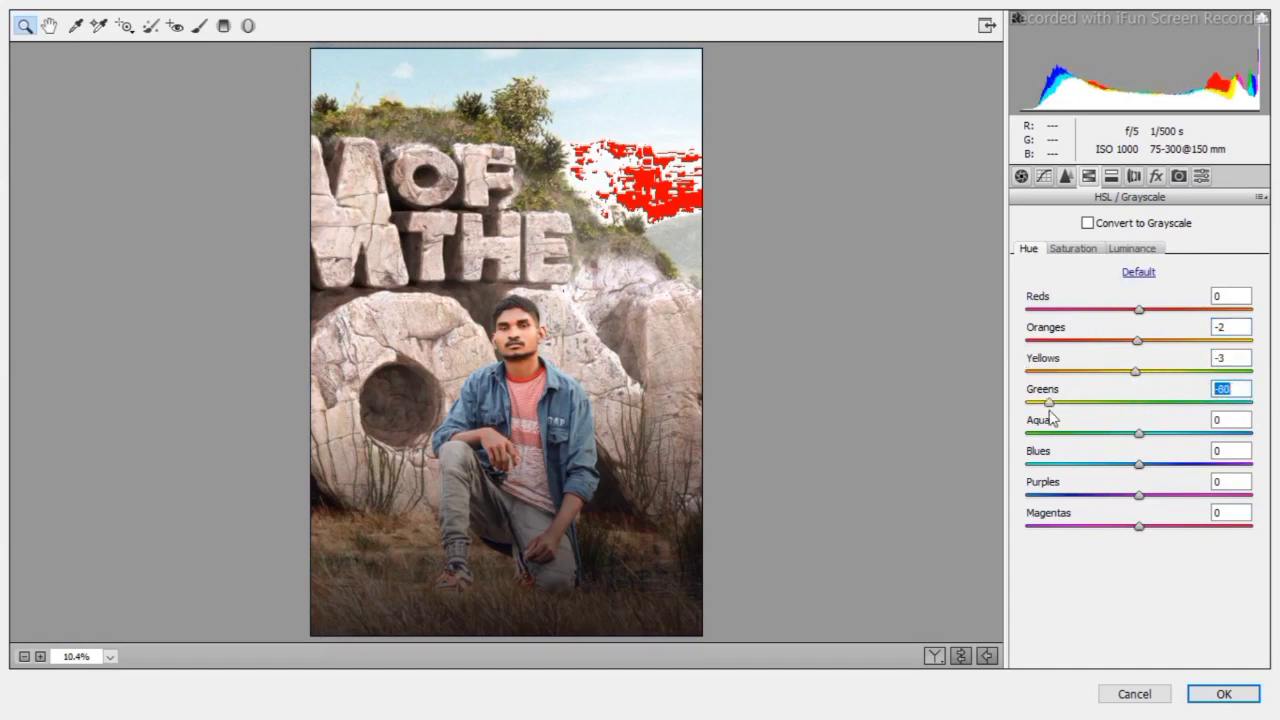
drag(1139, 433, 1197, 464)
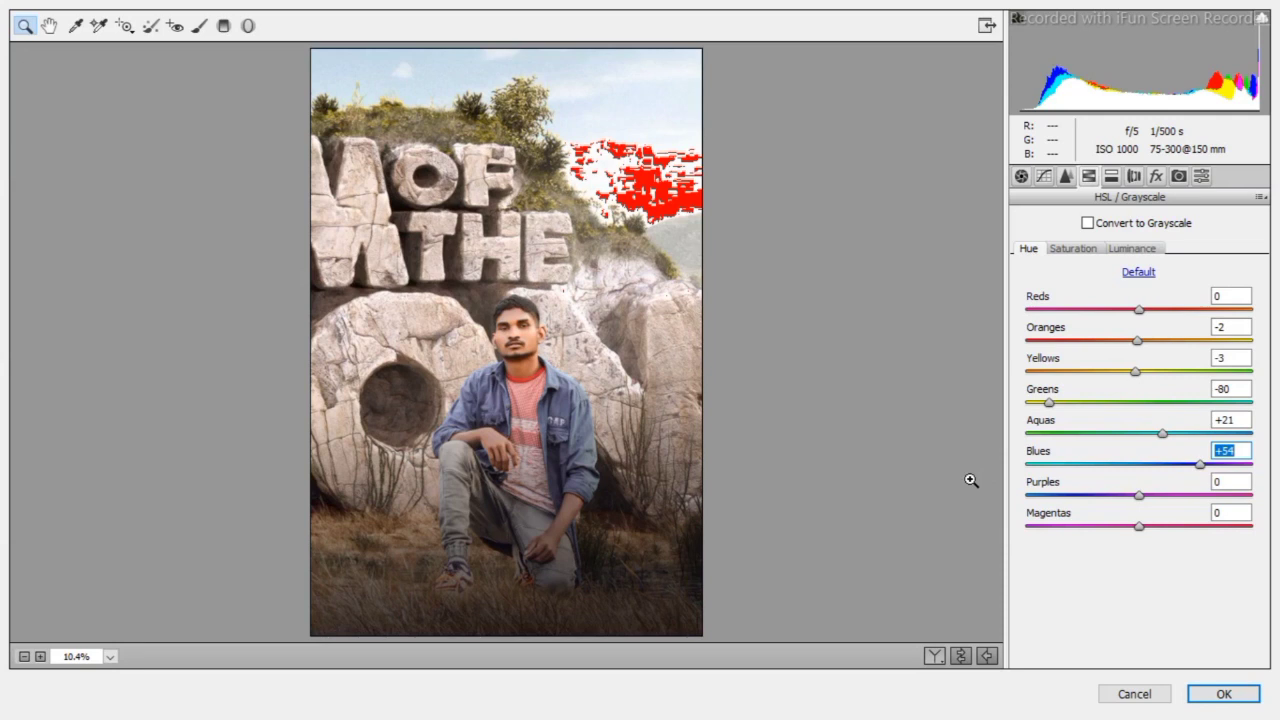
Set the HSL luminance of the Oranges to +15 to brighten the skin.
click(1113, 177)
click(1088, 176)
drag(1137, 344, 1142, 345)
click(1118, 249)
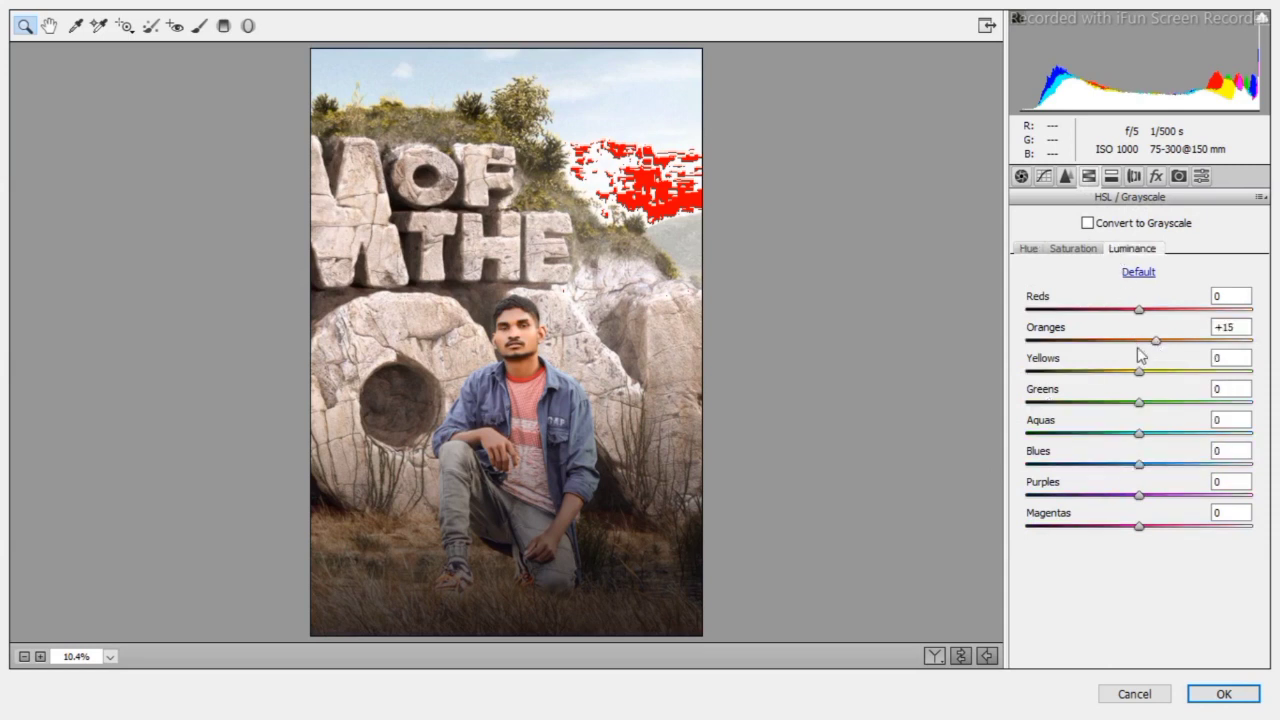
Set the HSL saturation to Oranges -7, Yellows -37 and Greens -100, and apply the Camera Raw adjustments.
click(1073, 248)
drag(1138, 402, 1022, 416)
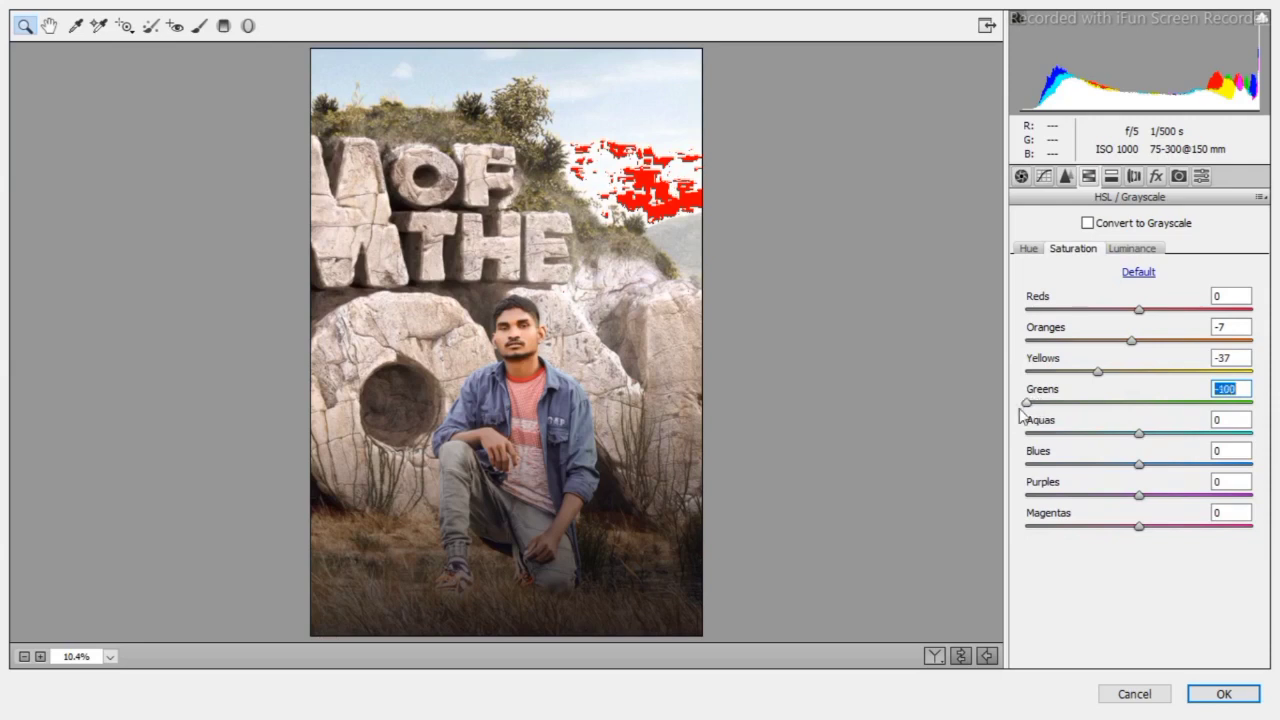
click(1200, 693)
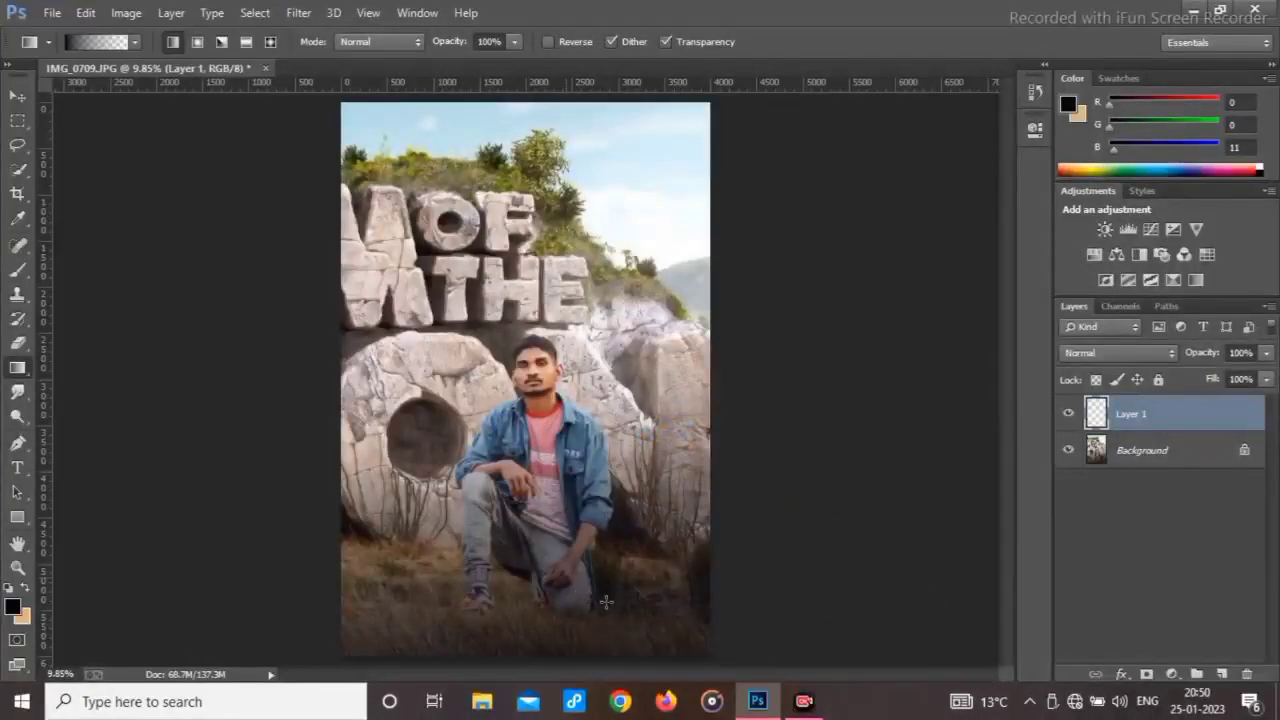
Examine the color-graded face close up and the whole composite fitted to the screen.
click(17, 568)
drag(521, 353, 560, 423)
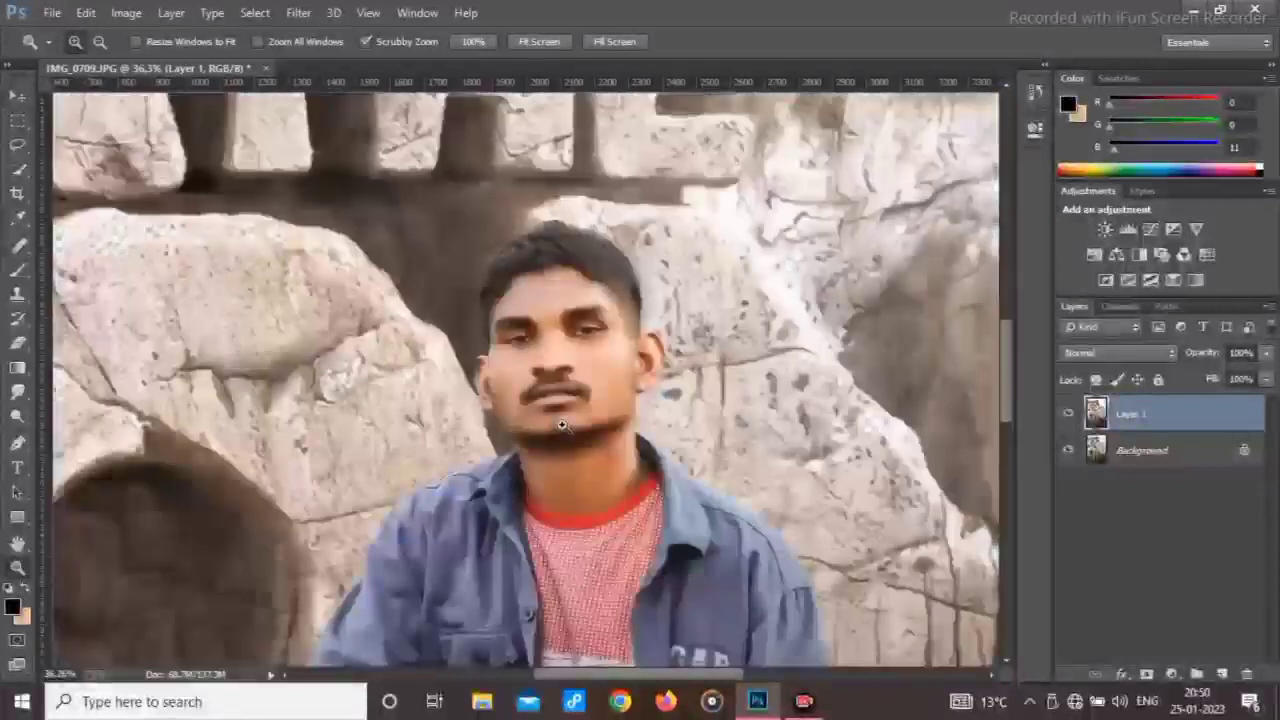
right_click(600, 470)
click(640, 497)
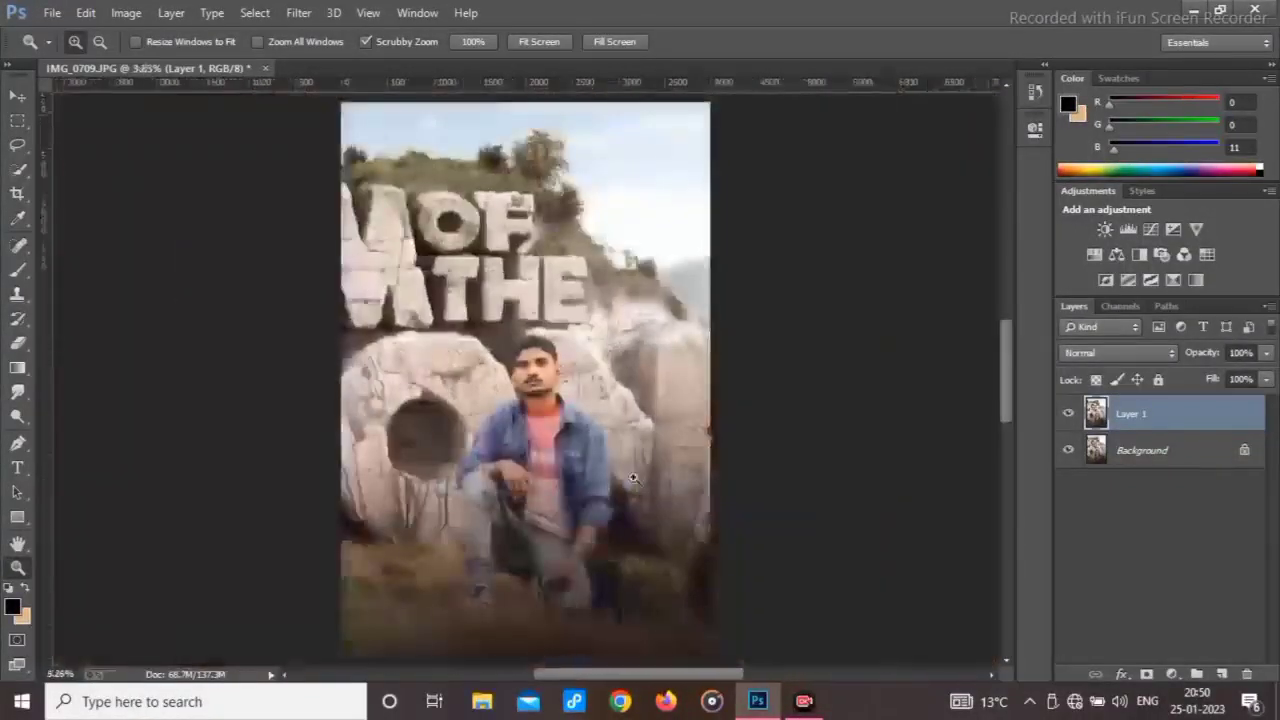
Flatten the image and add a Color Balance adjustment that shifts the picture towards warmer reddish tones.
right_click(1126, 450)
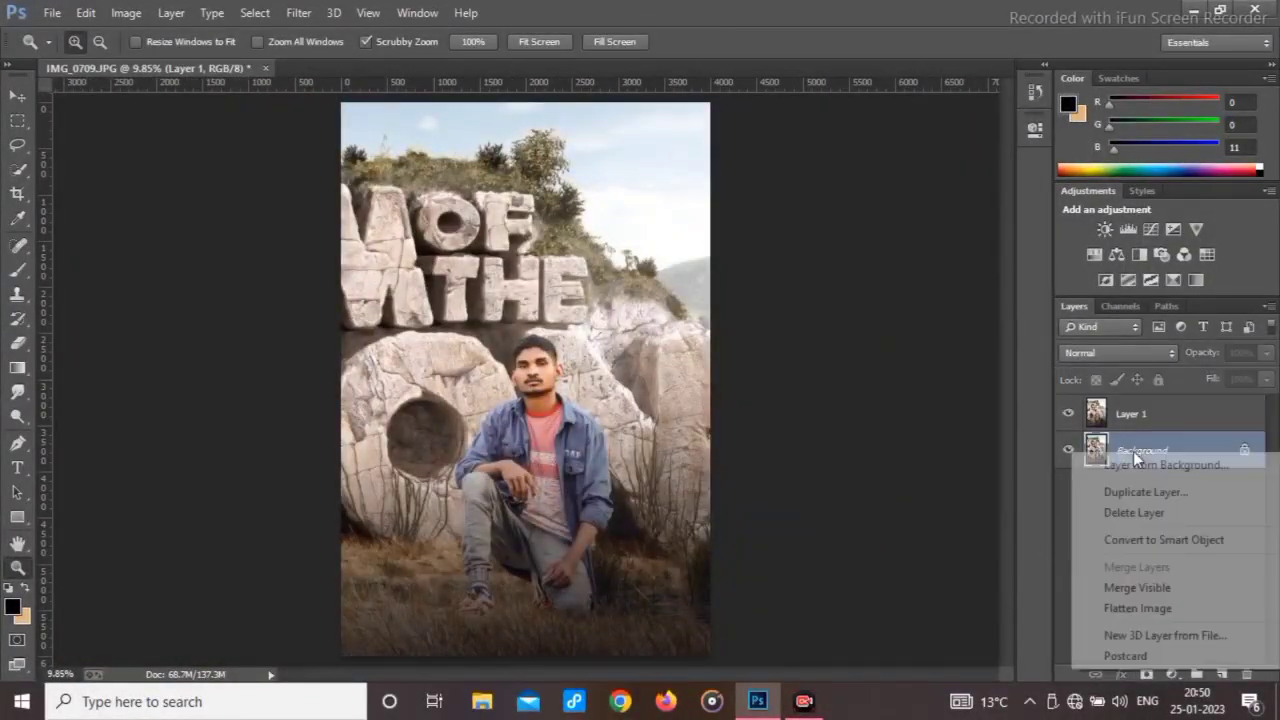
click(1137, 608)
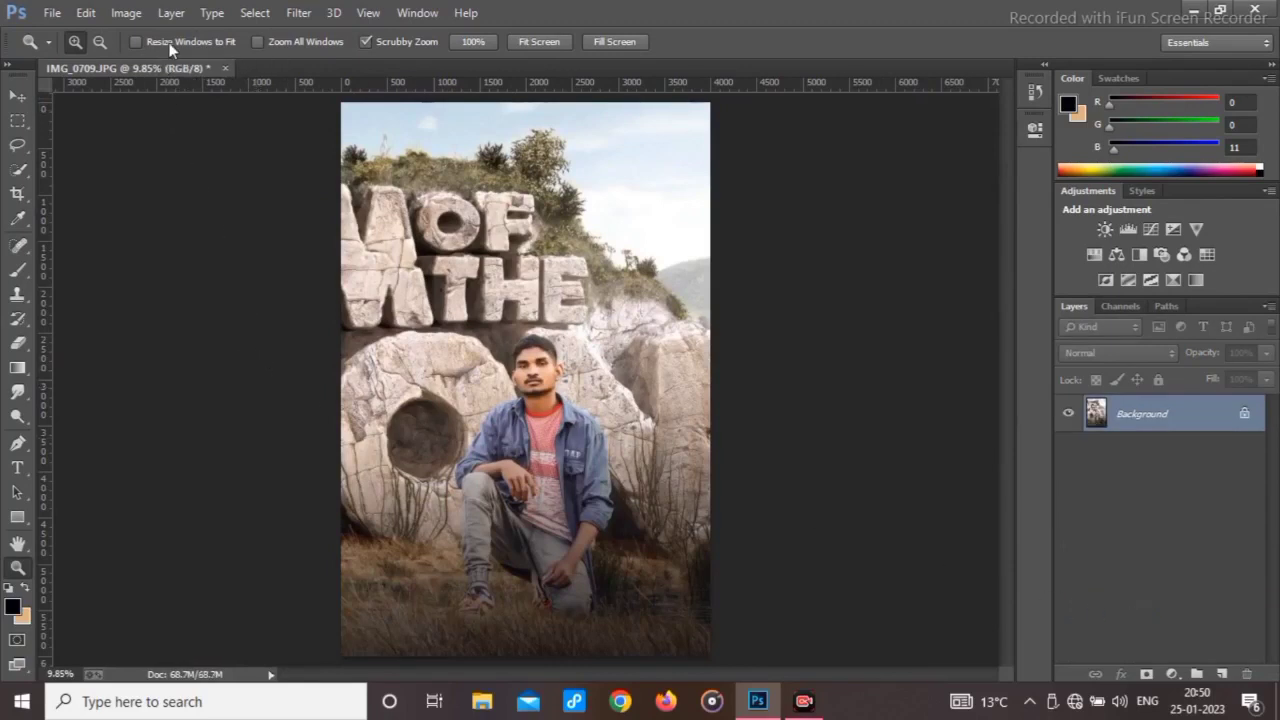
click(1172, 674)
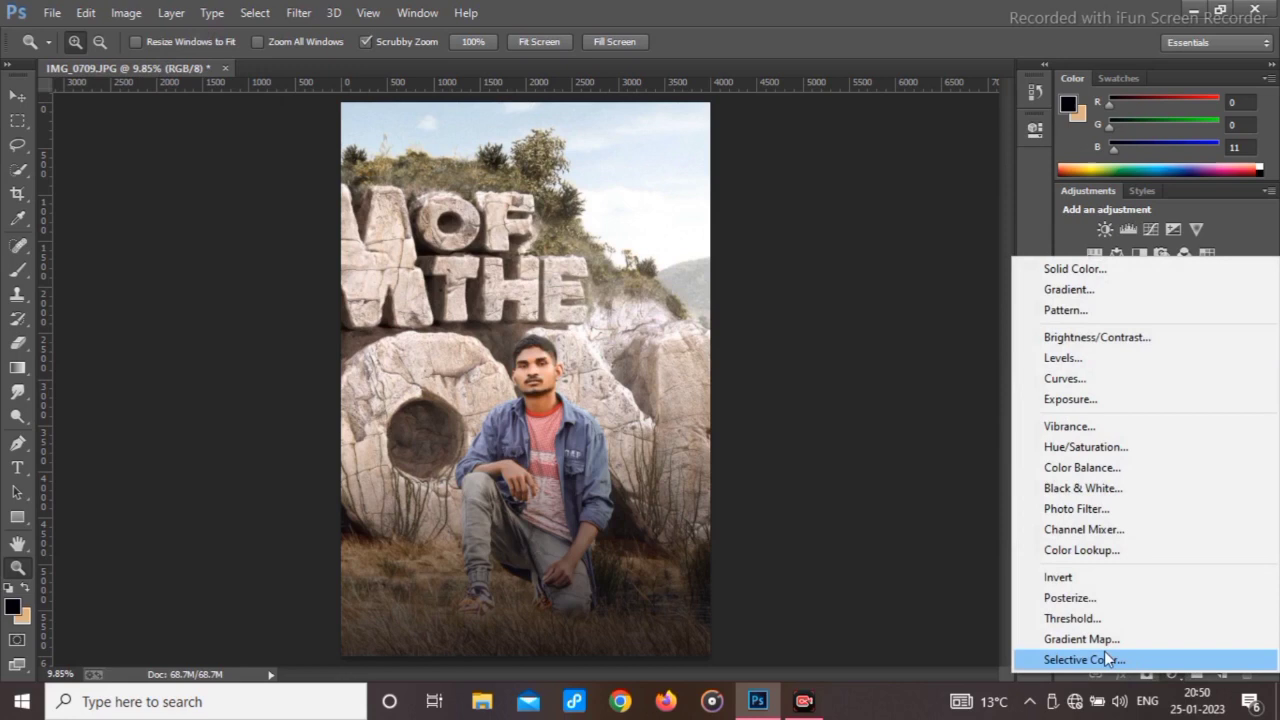
click(1066, 468)
drag(847, 217, 852, 294)
click(980, 118)
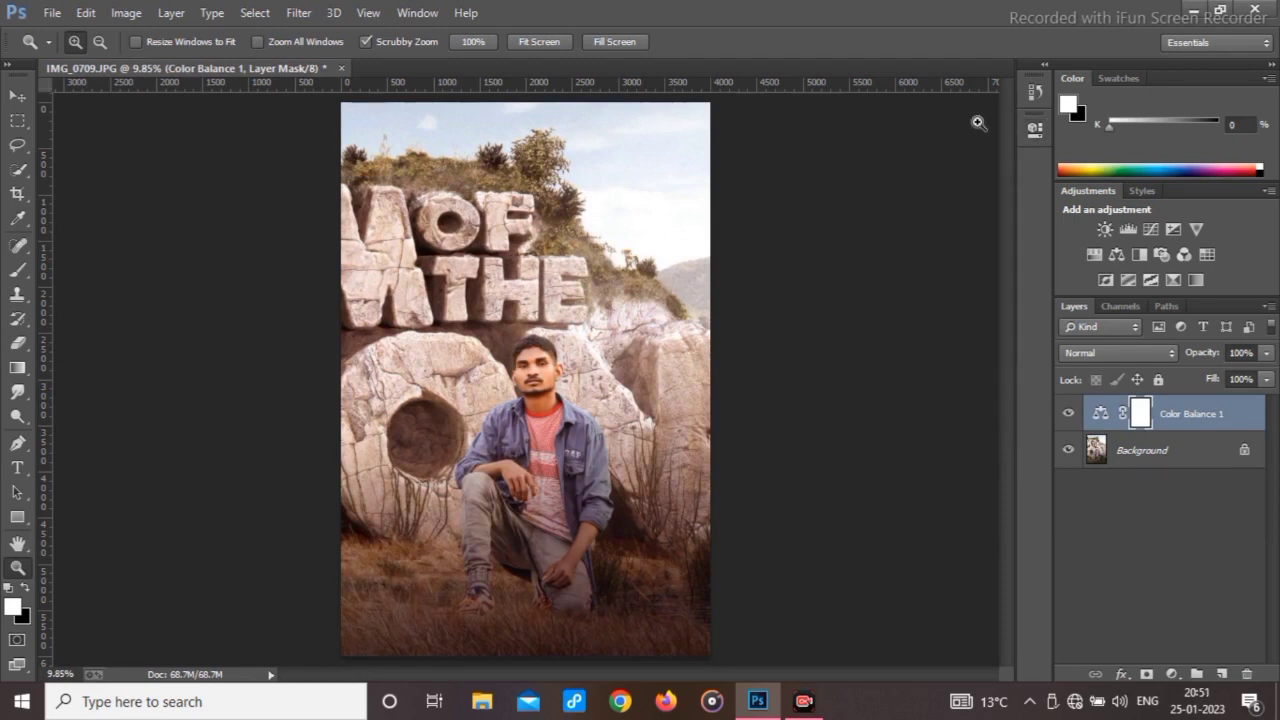
Compare the picture with and without the Color Balance adjustment, and flatten it into the background.
click(1067, 414)
click(1070, 416)
right_click(1141, 450)
click(1120, 606)
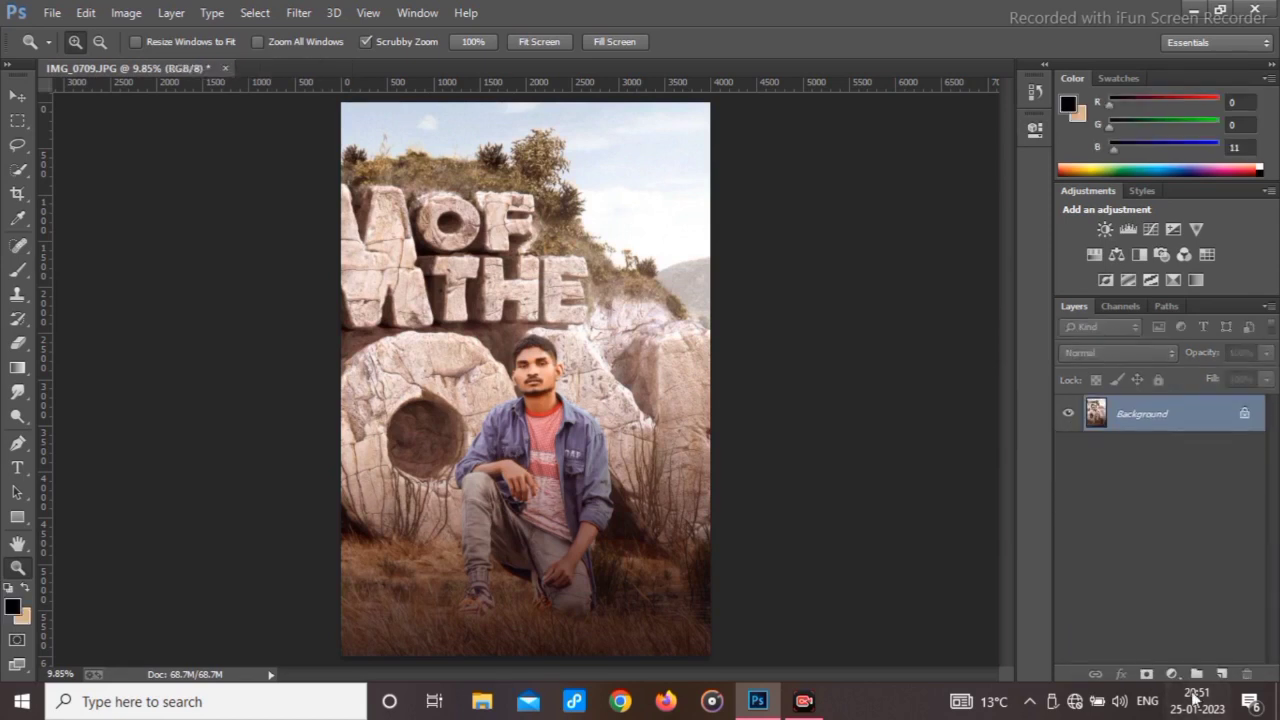
Add a Selective Color adjustment and set the Reds to cyan +5 and magenta +28 with reduced yellow.
click(1172, 675)
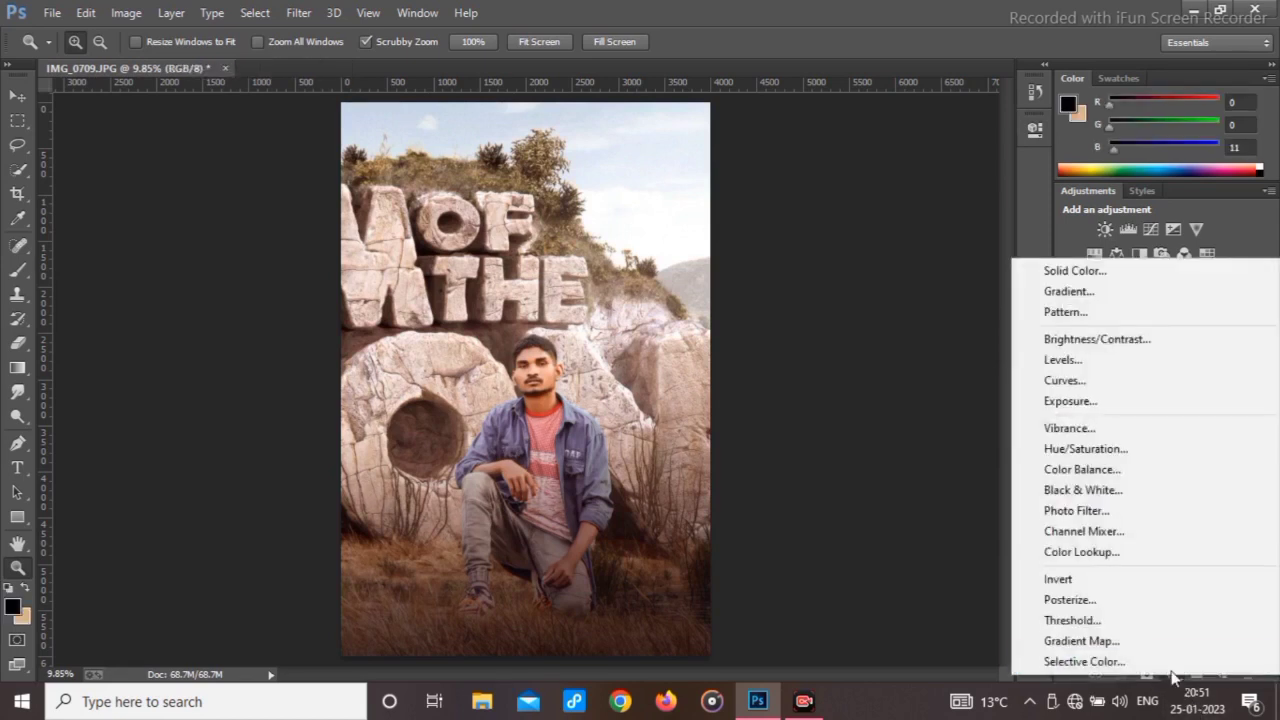
click(1122, 662)
drag(875, 241, 841, 326)
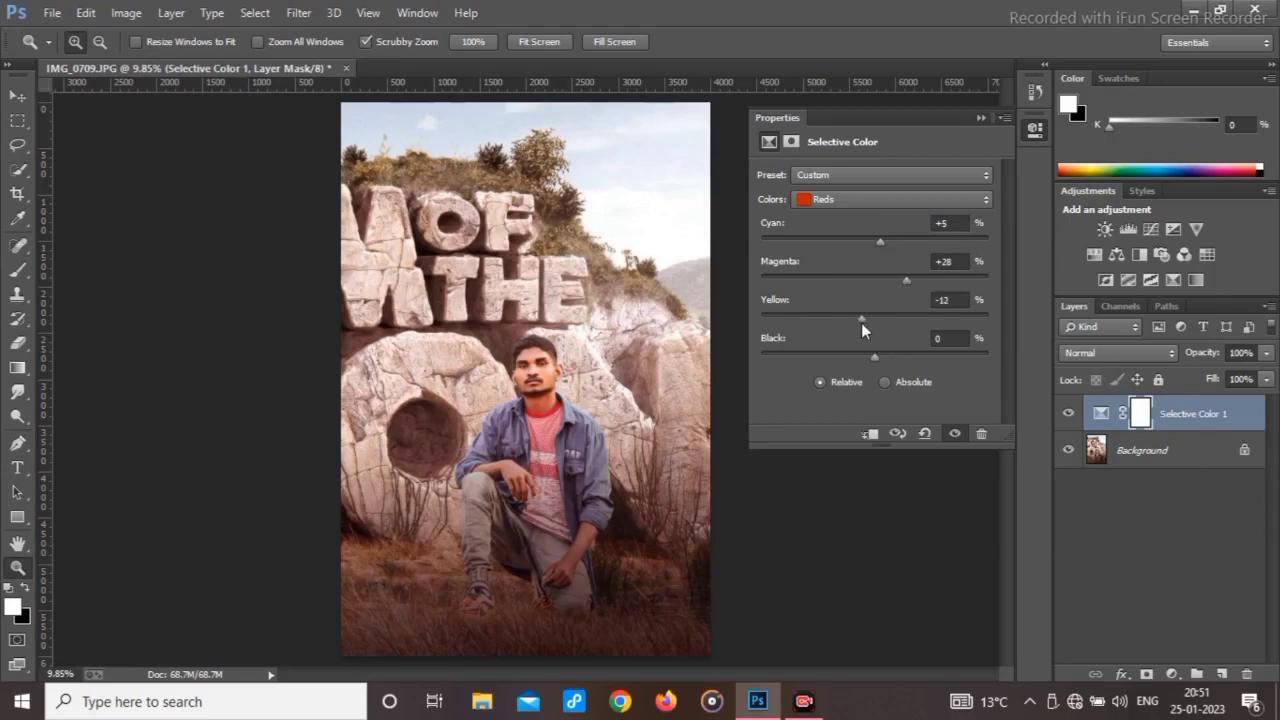
Raise cyan to about +95 and strongly lower magenta in the Selective Color Yellows, and flatten the image.
click(838, 203)
click(840, 249)
click(833, 205)
click(832, 234)
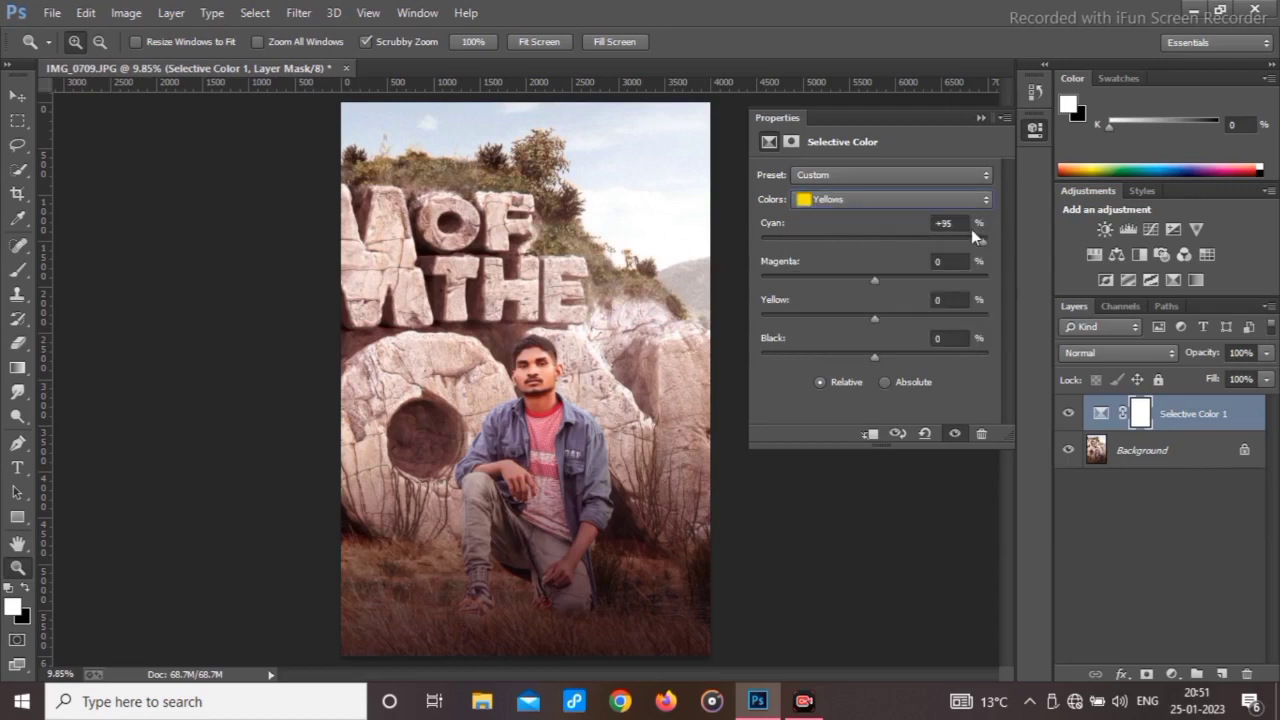
drag(874, 279, 769, 285)
click(979, 117)
right_click(1136, 471)
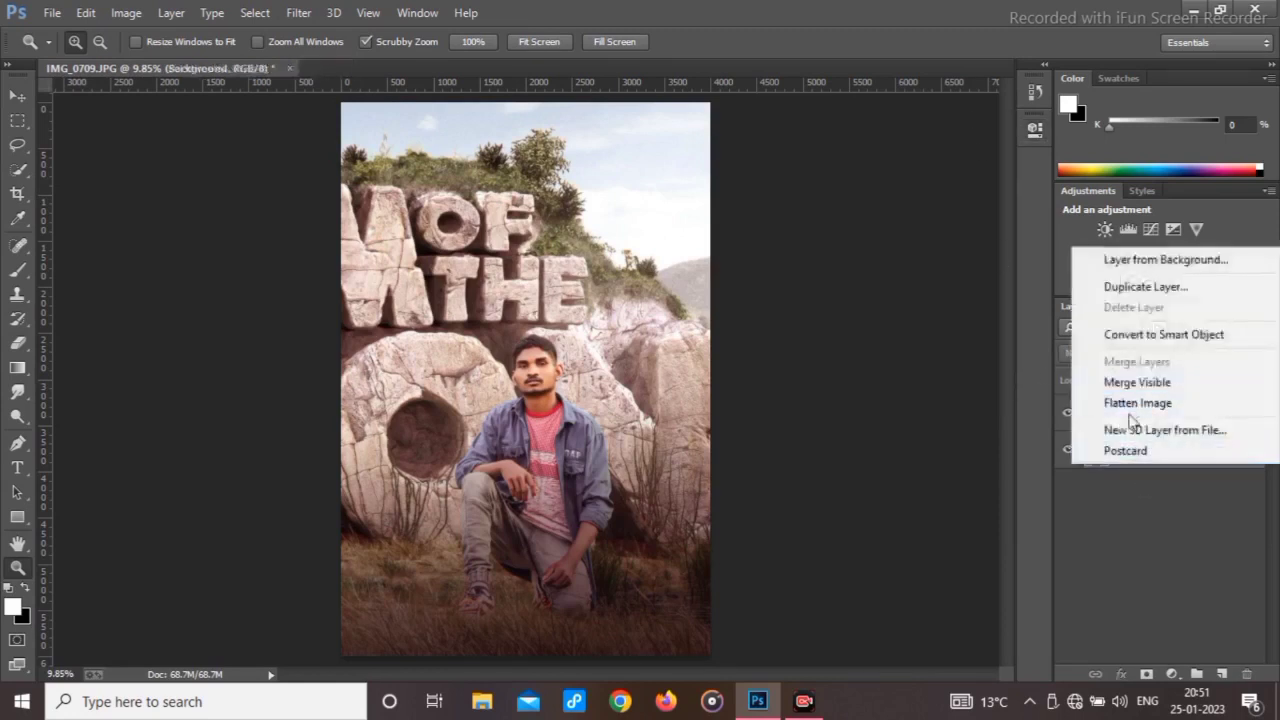
click(602, 273)
Apply the Color Efex Pro 3.0 Foliage filter with method 1 and Enhance Foliage at 100%.
click(299, 13)
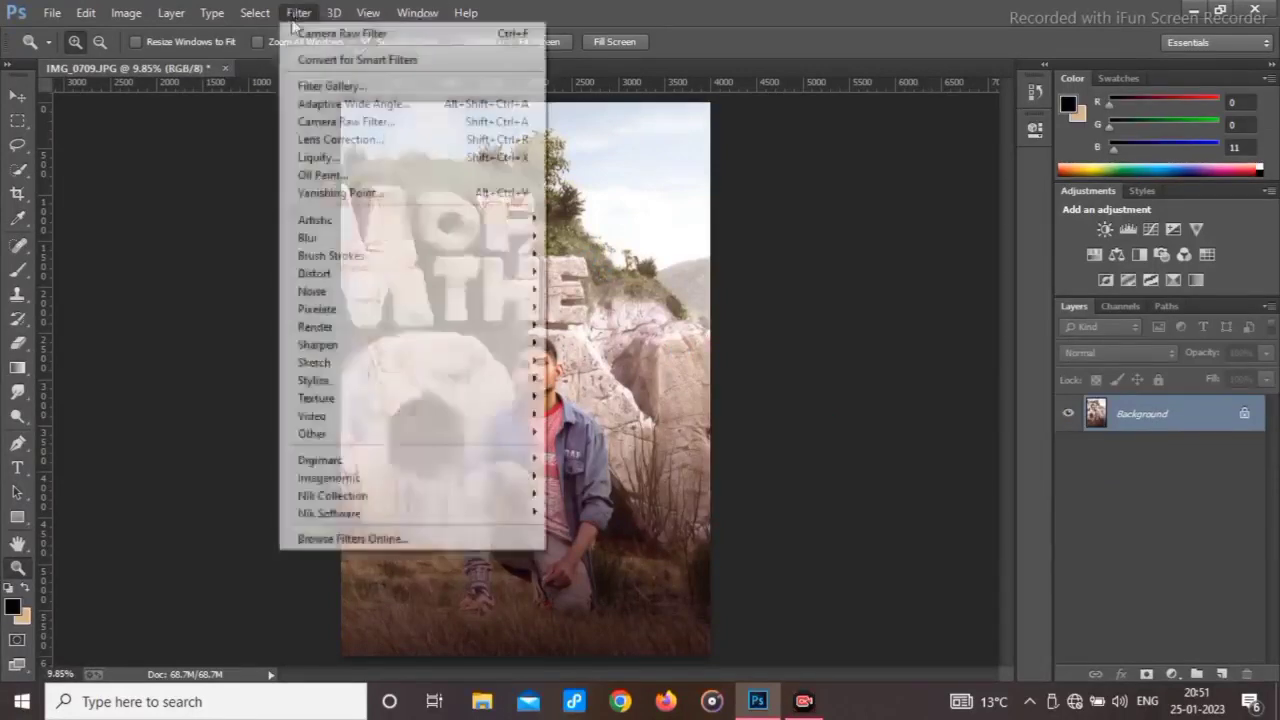
mouse_move(355, 515)
click(575, 514)
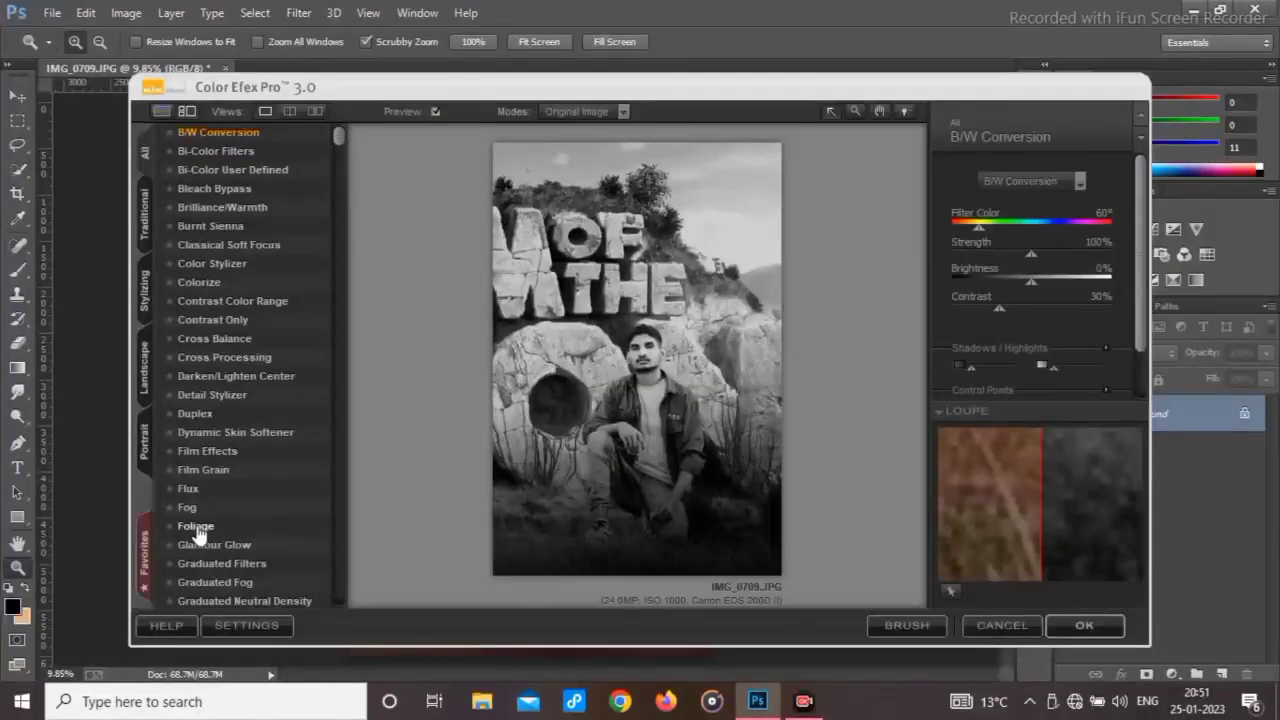
click(200, 526)
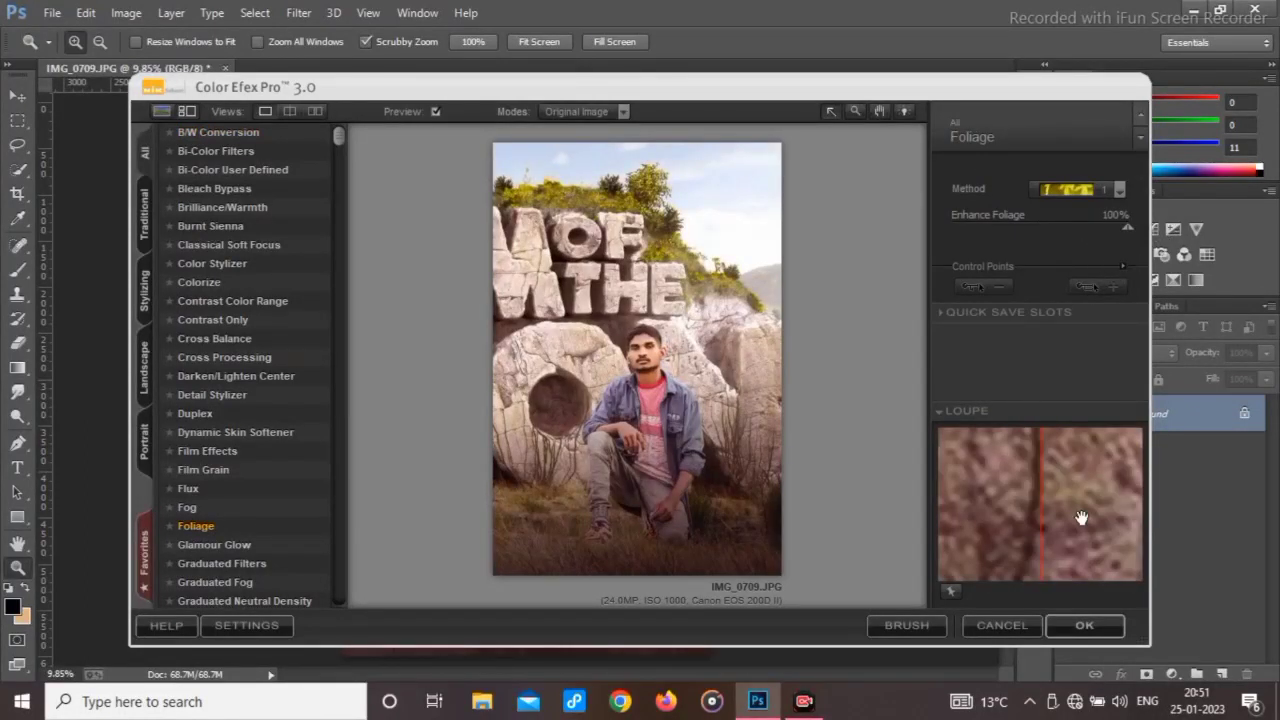
click(1082, 625)
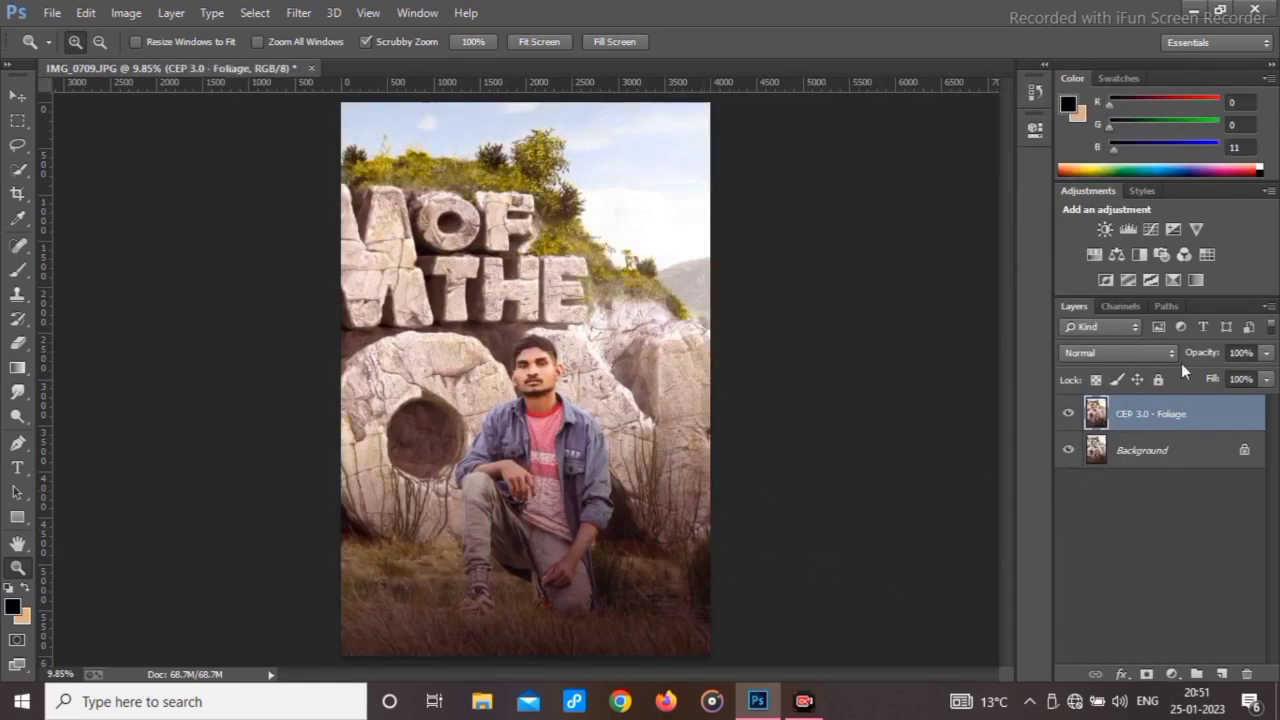
Adjust the opacity of the Foliage filter layer and flatten the image.
drag(1208, 357, 1194, 357)
right_click(1155, 442)
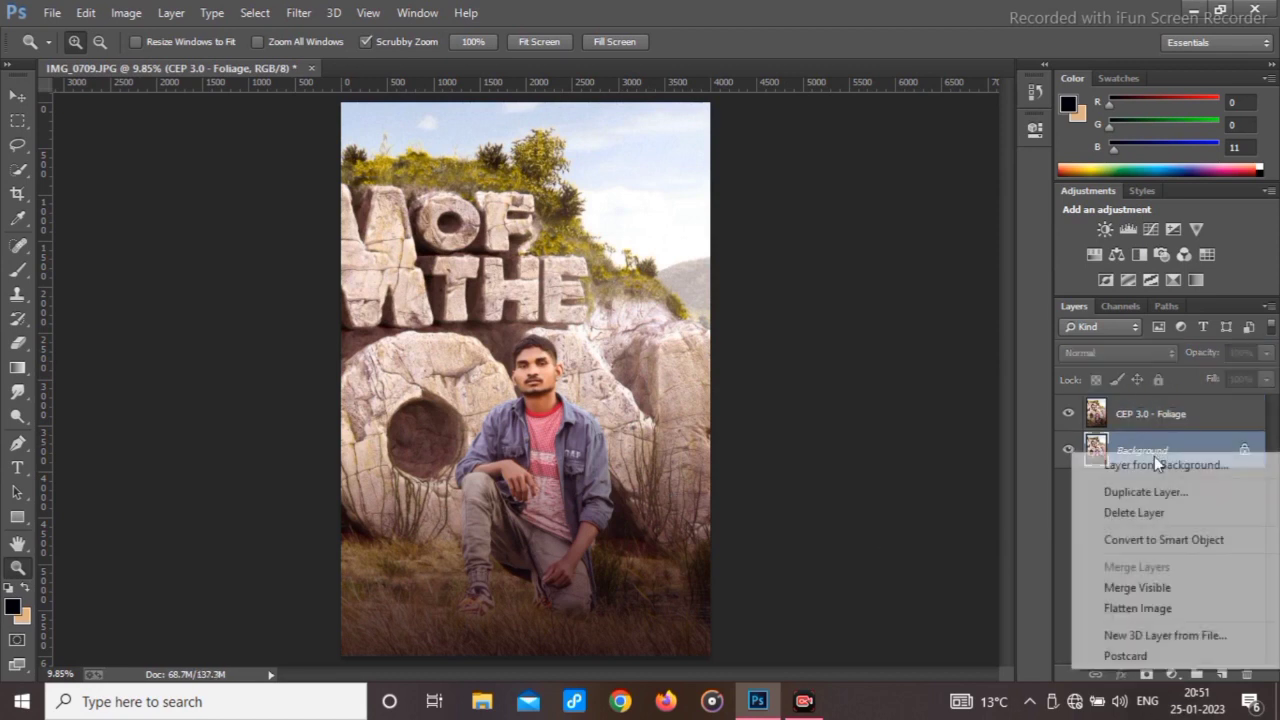
click(1124, 607)
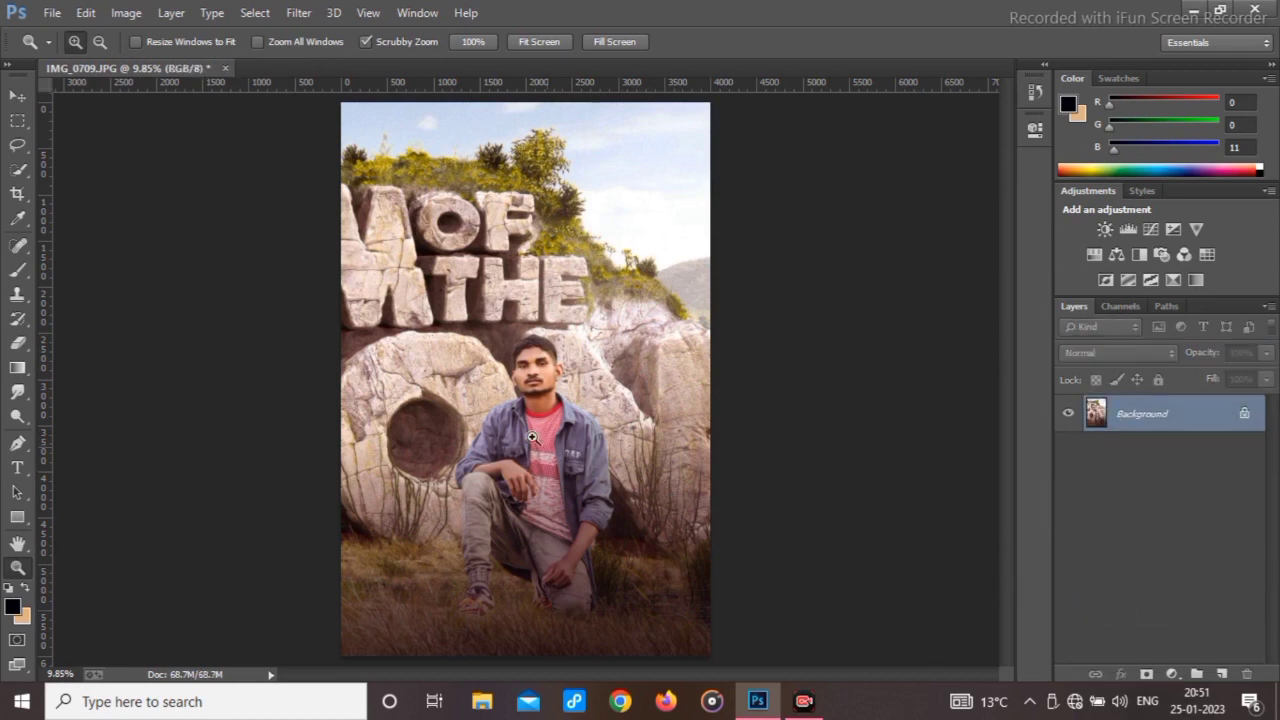
Examine the retouched face and the grass around the man's feet close up, and fit the whole composite on screen.
drag(532, 354, 711, 591)
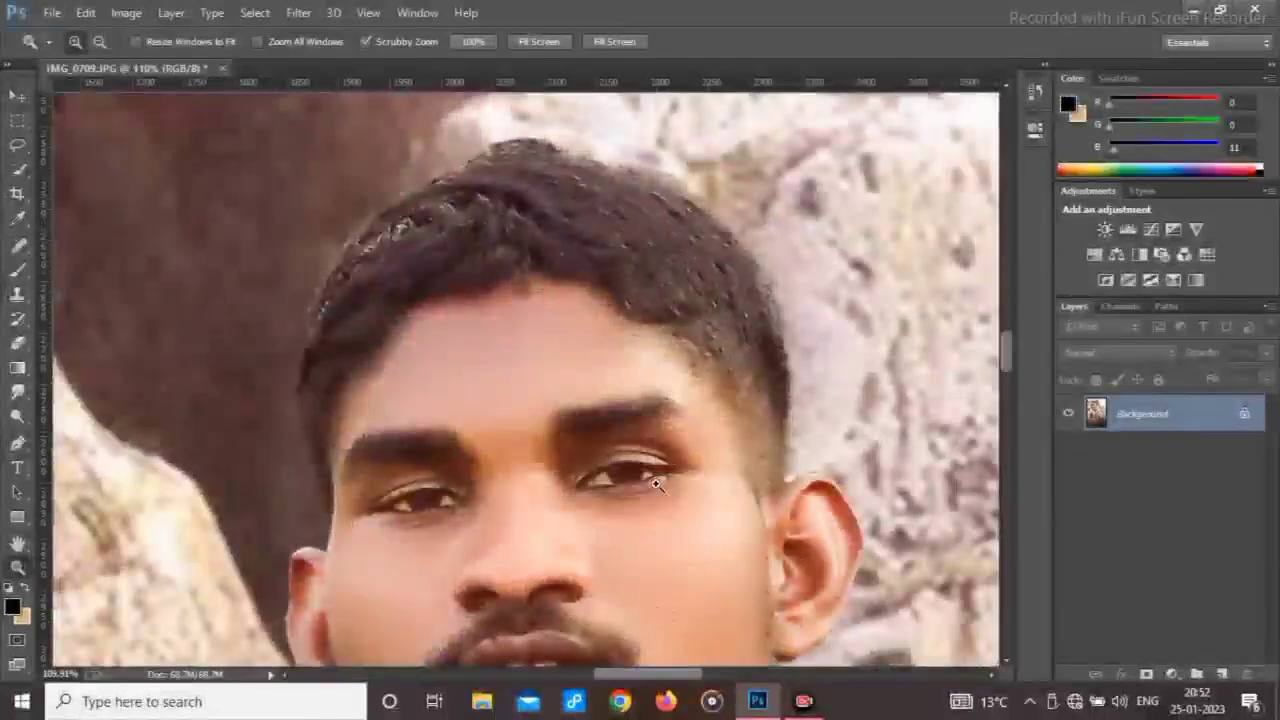
scroll(628, 474, down, 5)
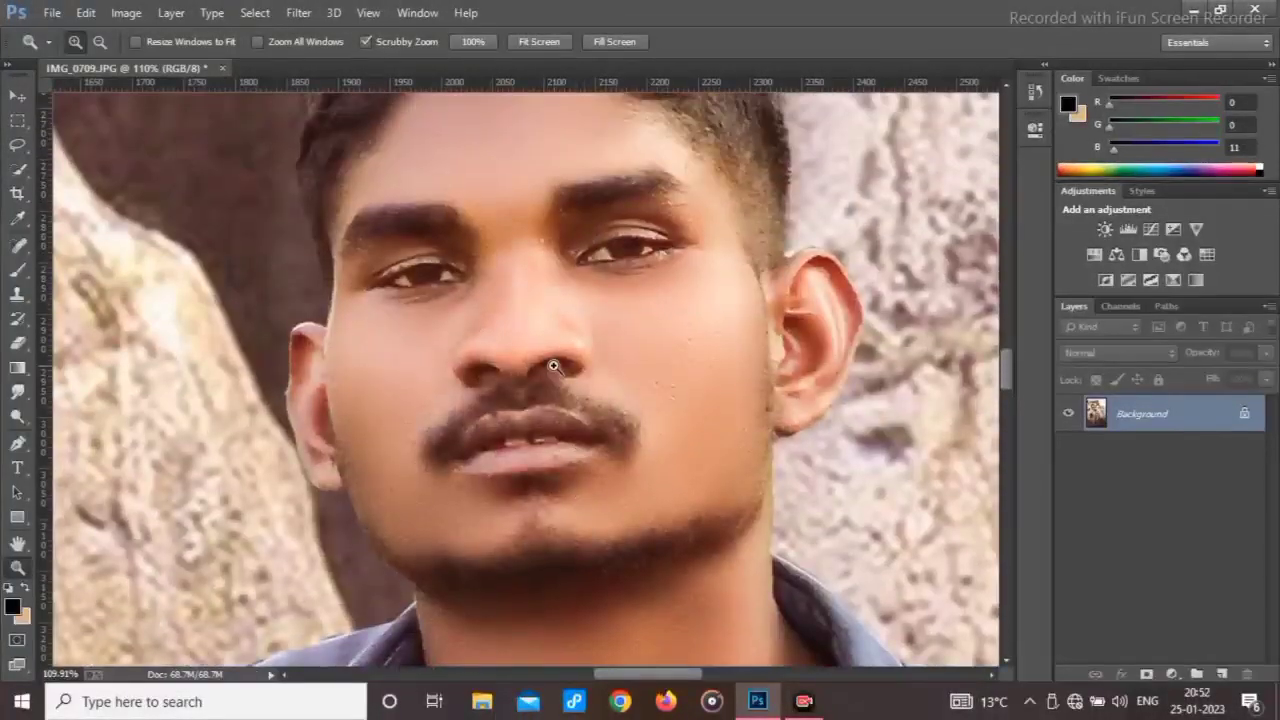
scroll(621, 403, down, 10)
scroll(621, 487, down, 3)
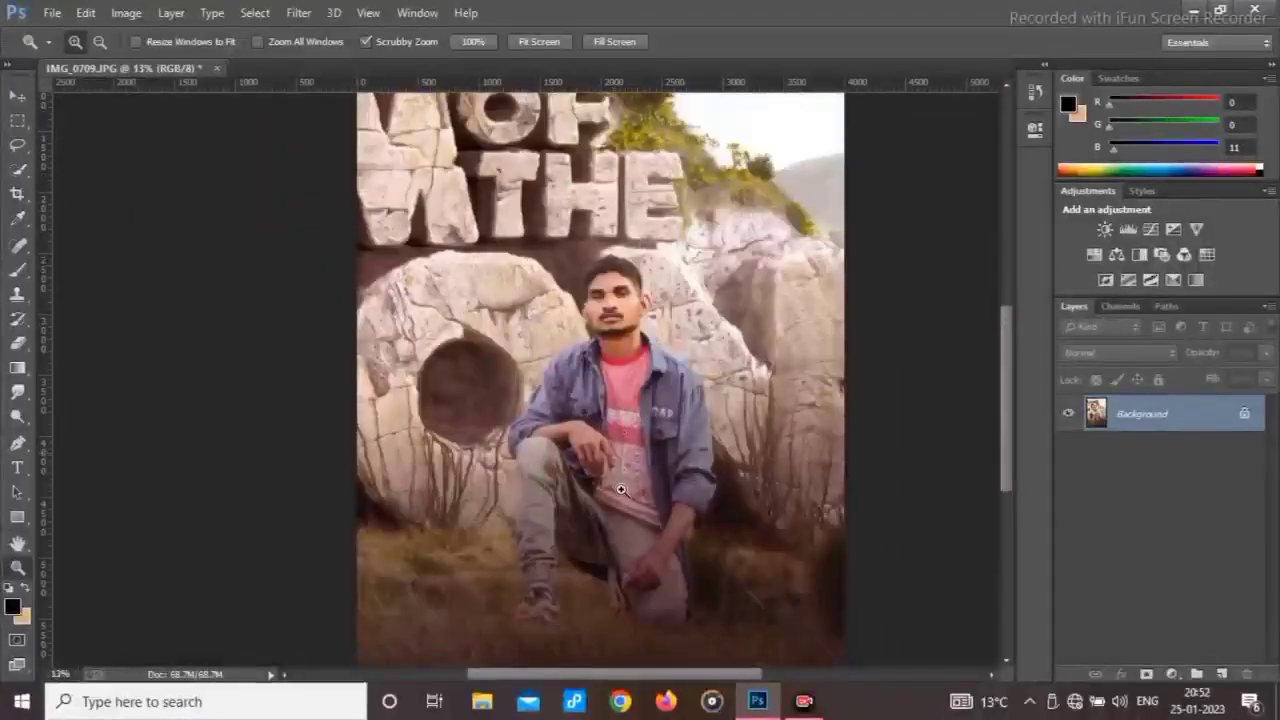
scroll(654, 443, down, 2)
drag(675, 483, 708, 533)
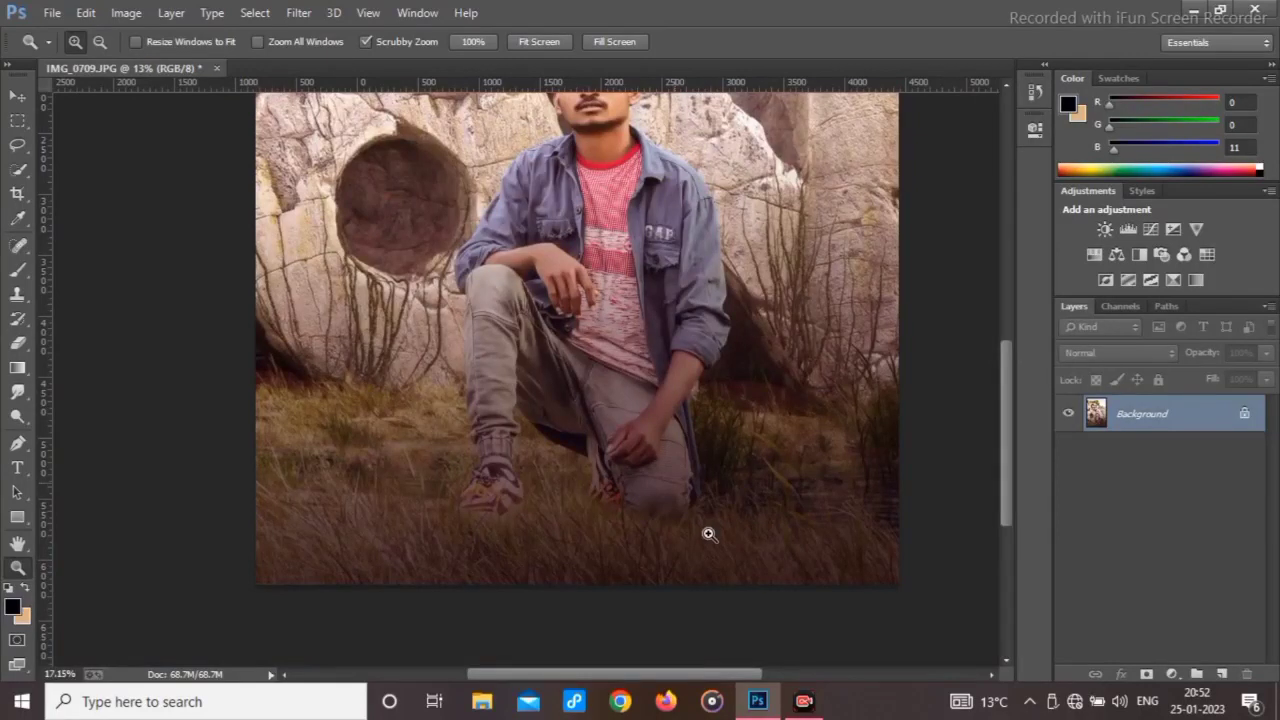
mouse_move(491, 471)
mouse_down()
mouse_move(704, 578)
mouse_move(529, 500)
mouse_move(400, 463)
mouse_move(471, 476)
mouse_up()
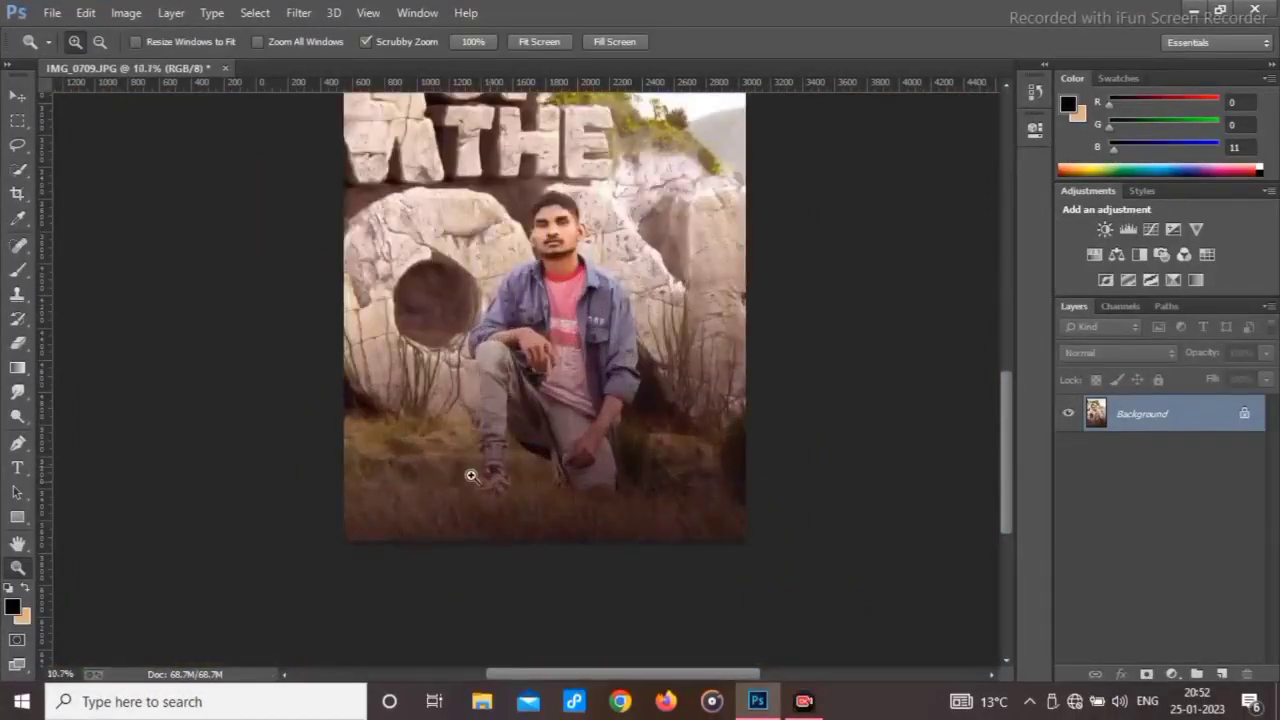
right_click(529, 348)
click(585, 357)
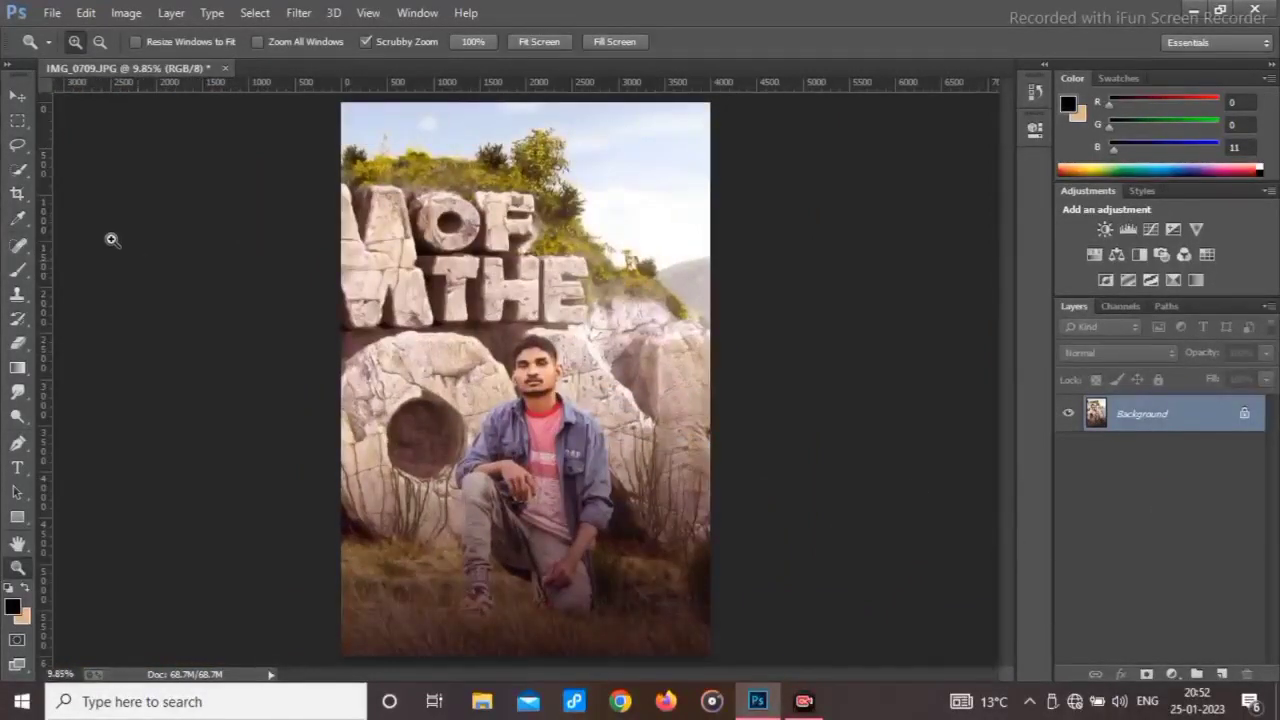
Place the IMG_0543 logo from the LOGO folder on drive D as an embedded image.
click(52, 12)
click(156, 286)
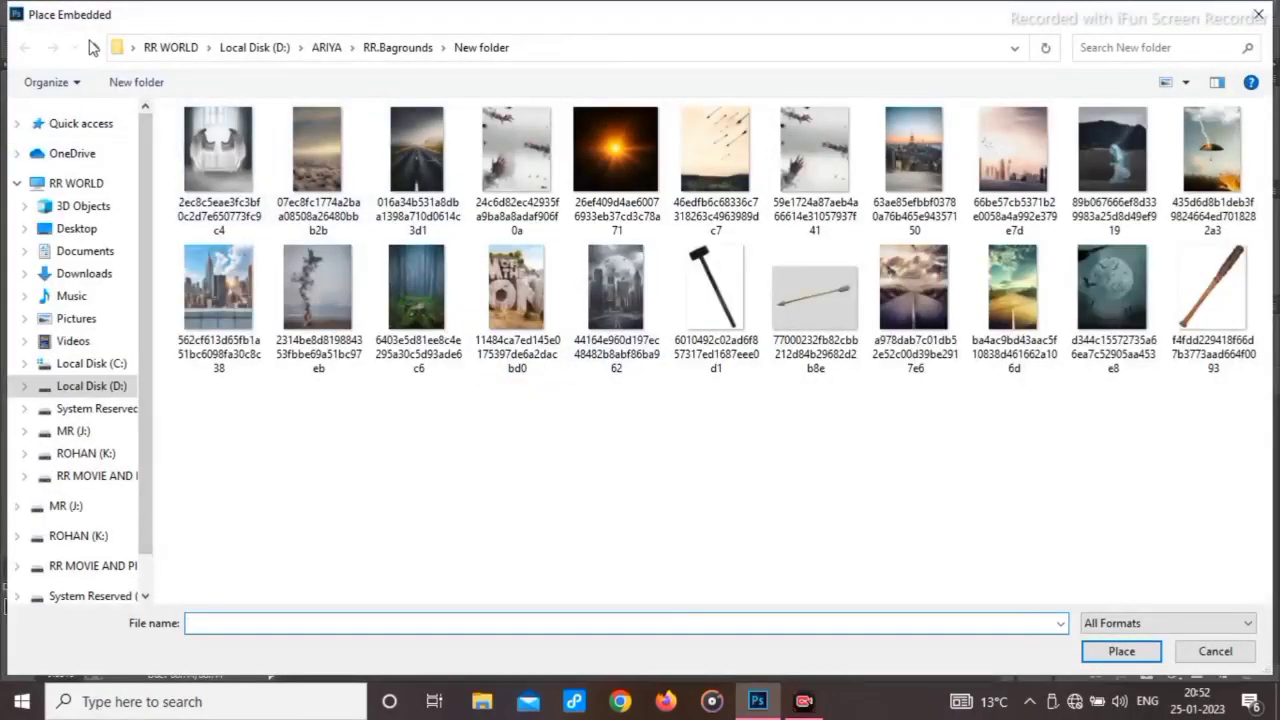
click(92, 48)
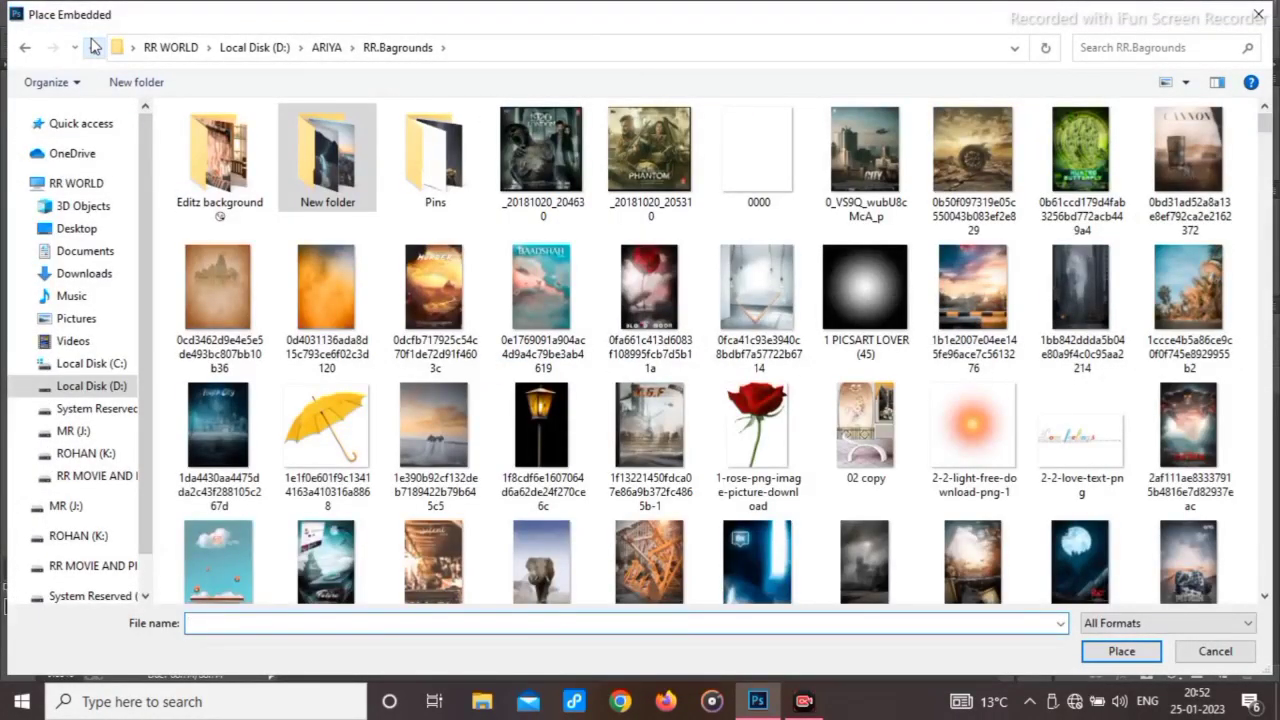
click(92, 48)
double_click(297, 152)
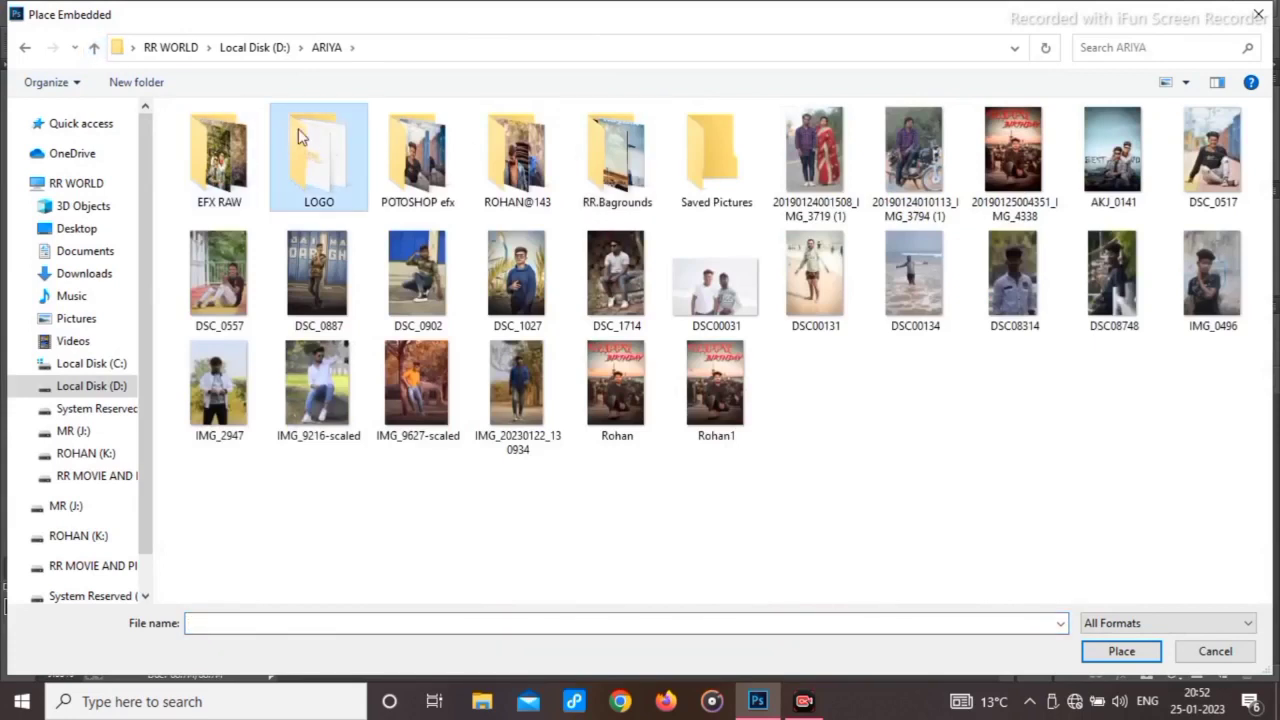
double_click(297, 152)
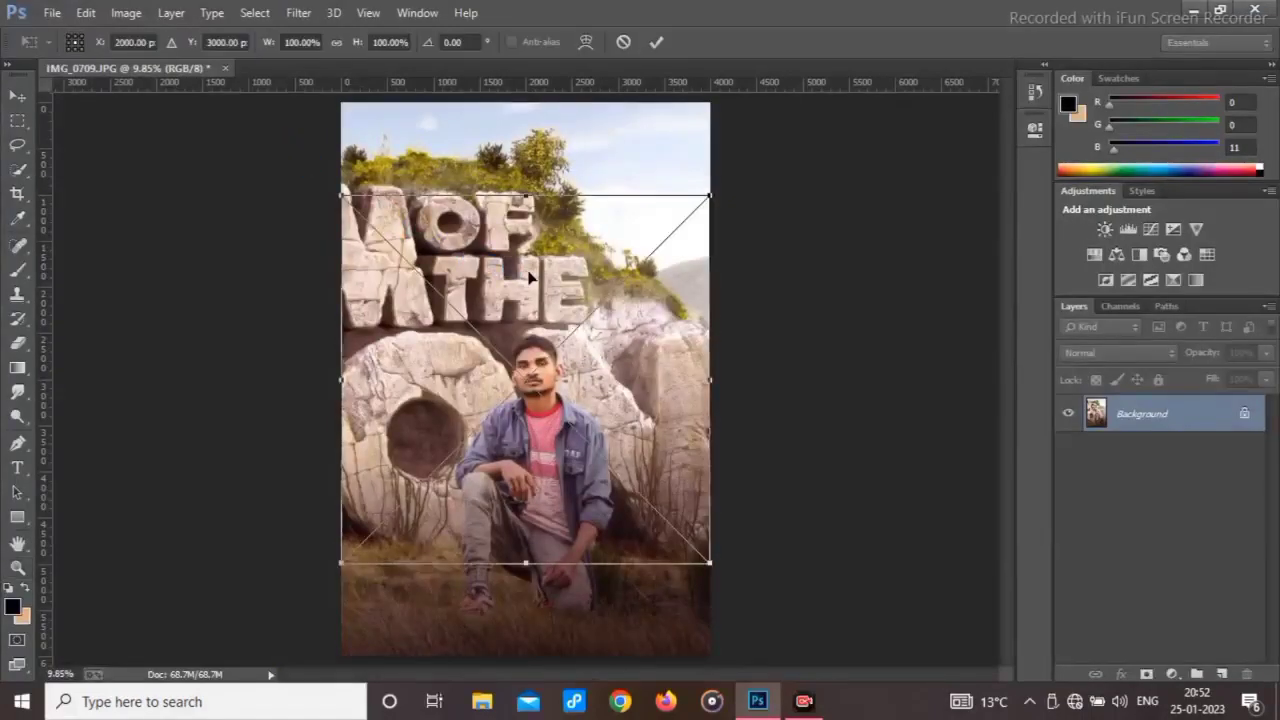
Scale the logo down to about 22% width in the sky beside the hill and set its blend mode to Subtract.
drag(711, 198, 675, 204)
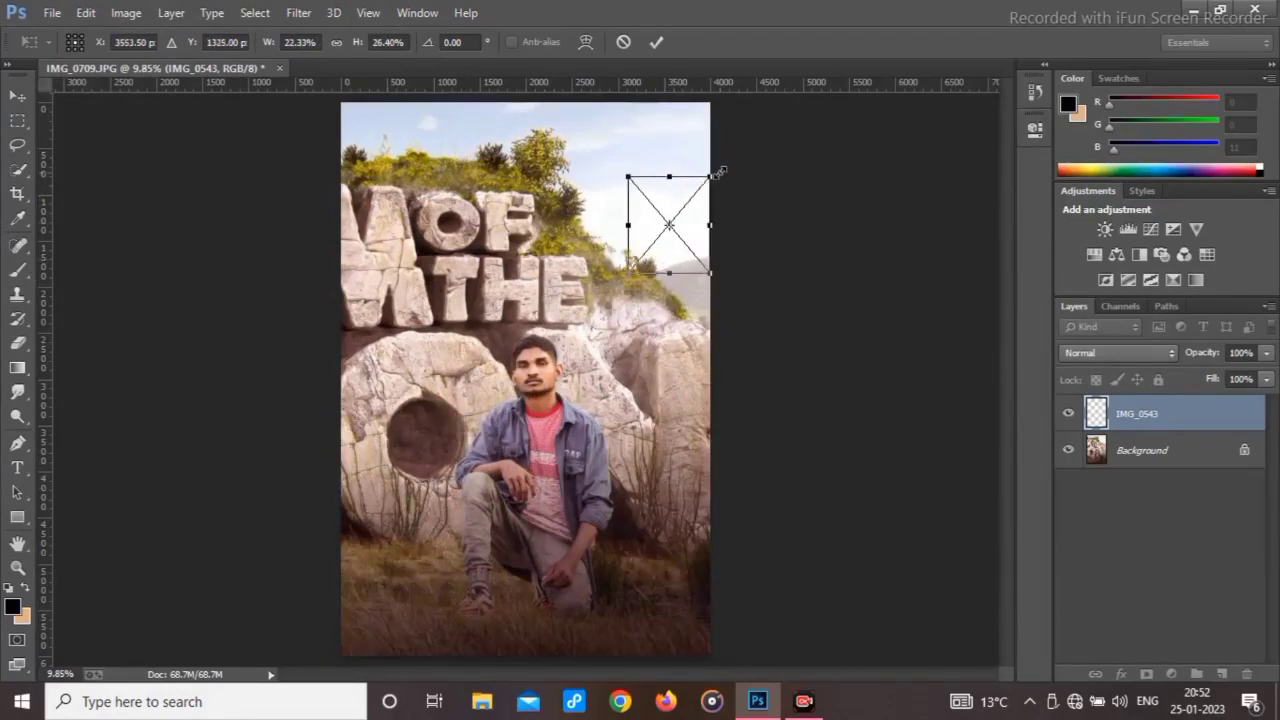
click(1118, 352)
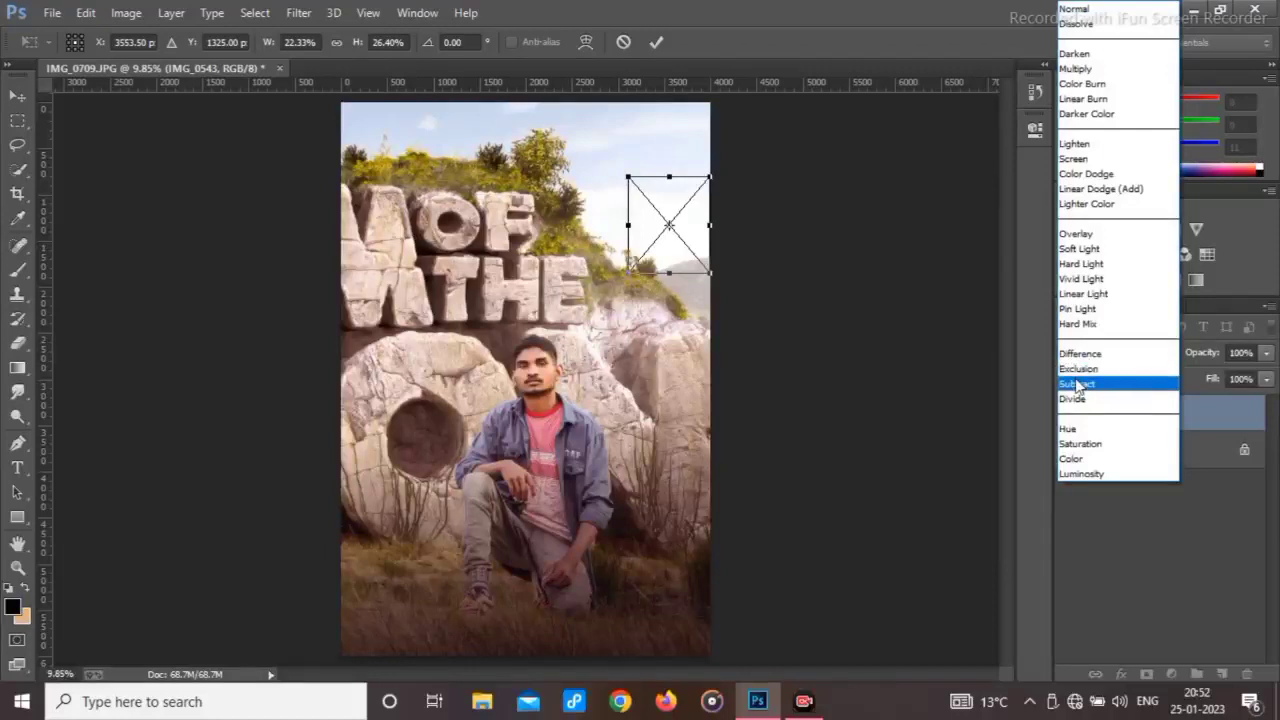
click(1090, 380)
drag(669, 177, 630, 186)
click(659, 44)
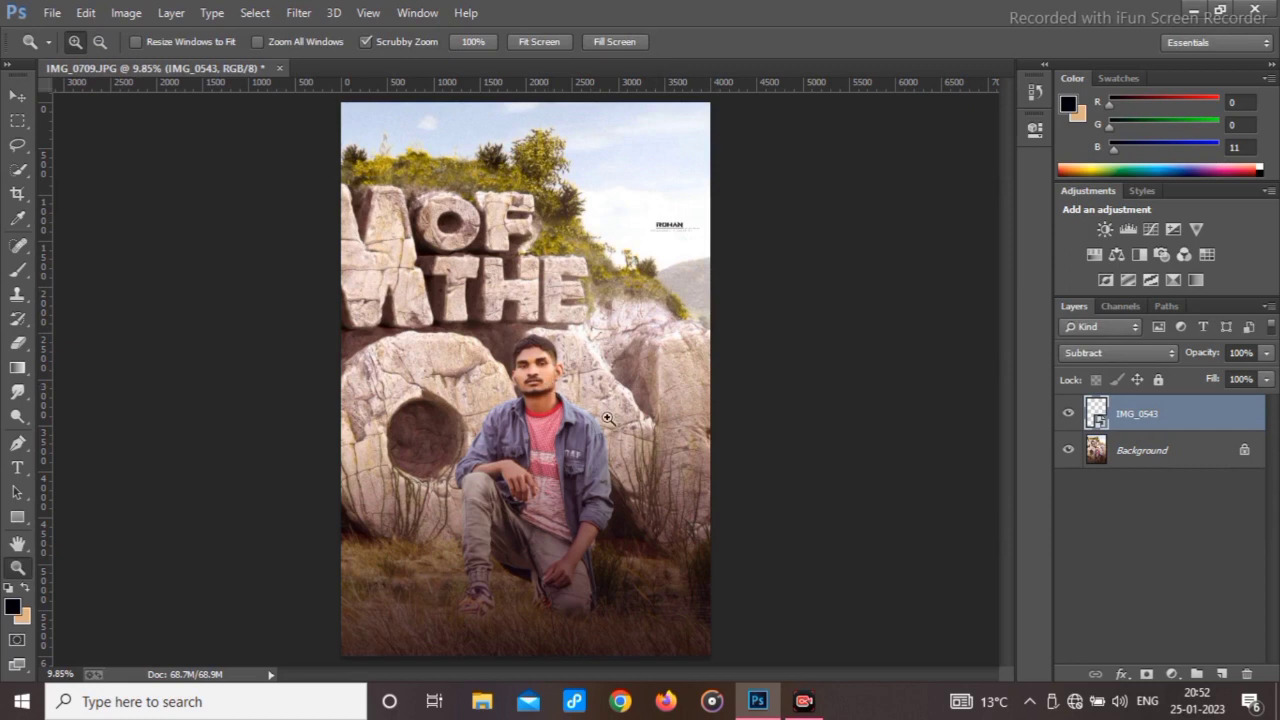
Flatten the image and save it as JPEG IMG_0709 at quality 12 in the person-named folder beside POTOSHOP efx.
right_click(1133, 456)
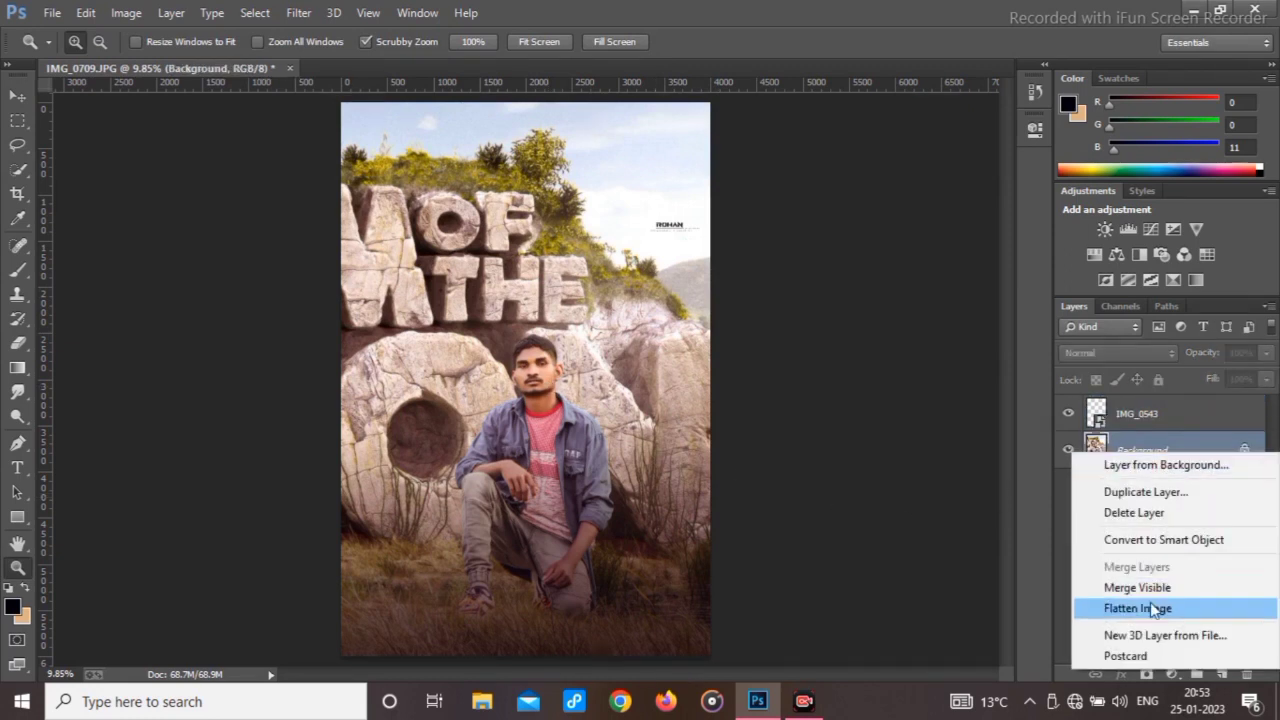
click(1140, 608)
key(ctrl+shift+s)
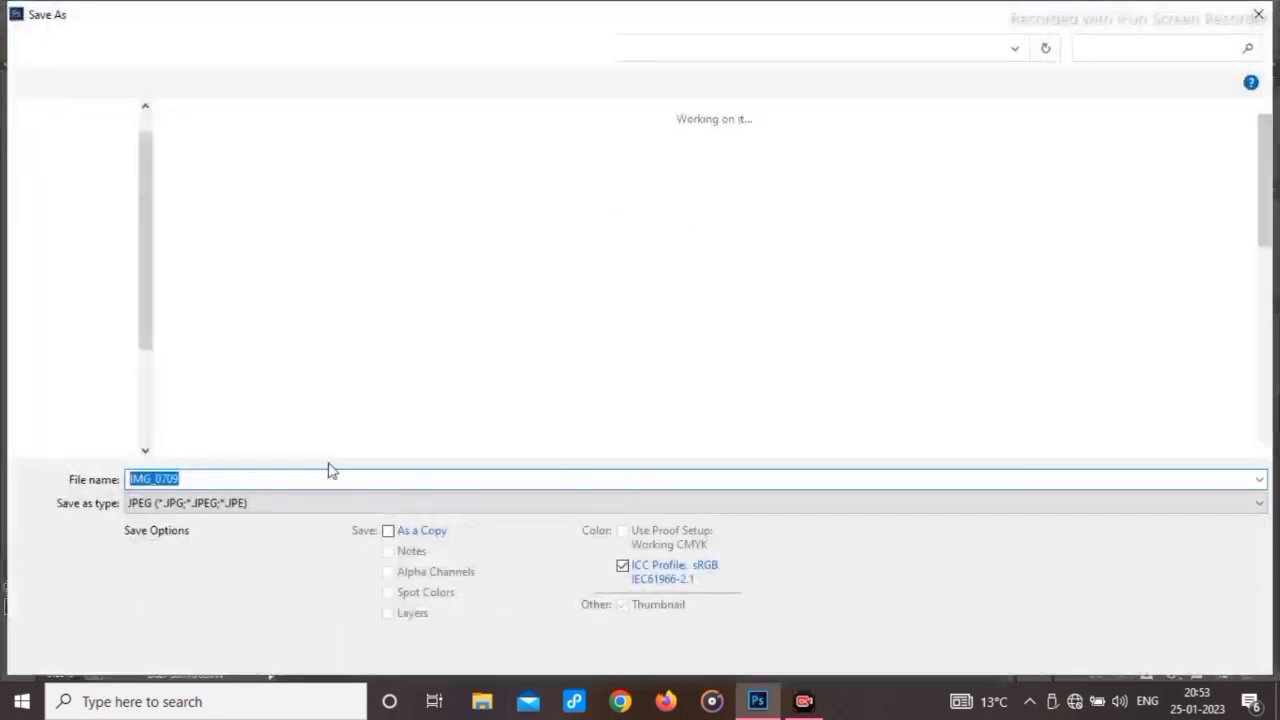
click(93, 49)
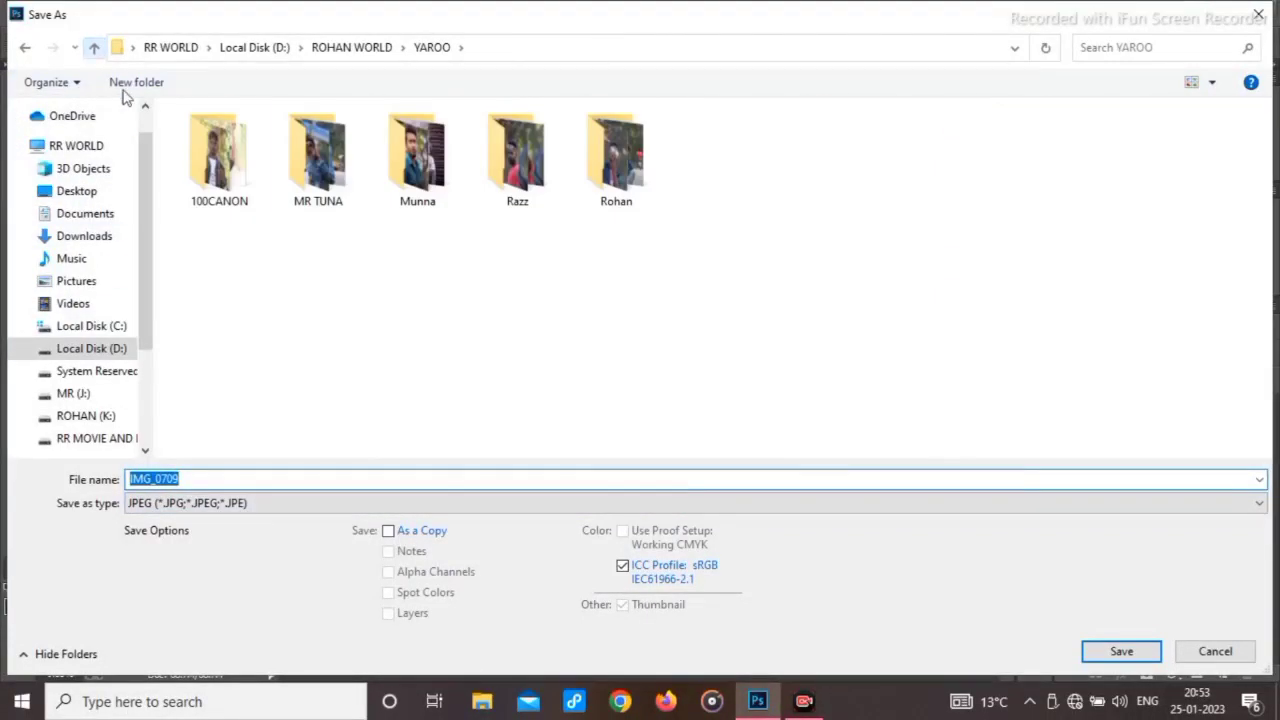
click(93, 48)
click(93, 48)
double_click(255, 155)
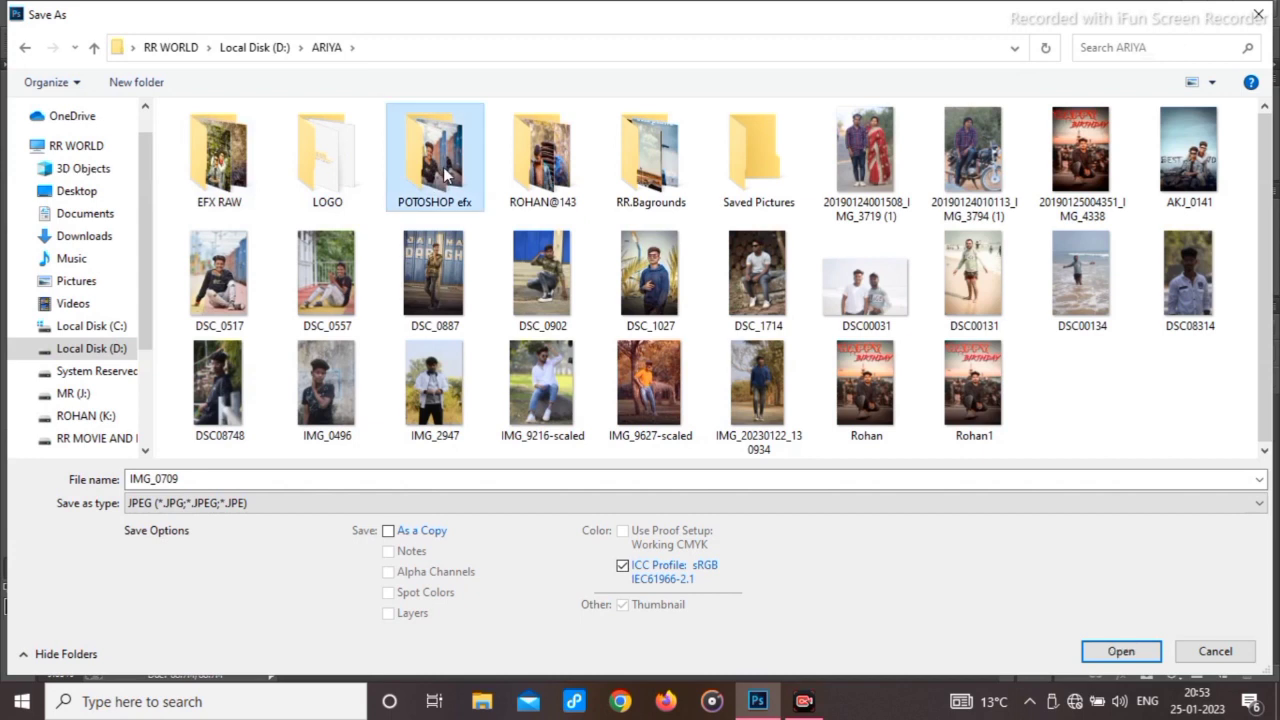
double_click(445, 178)
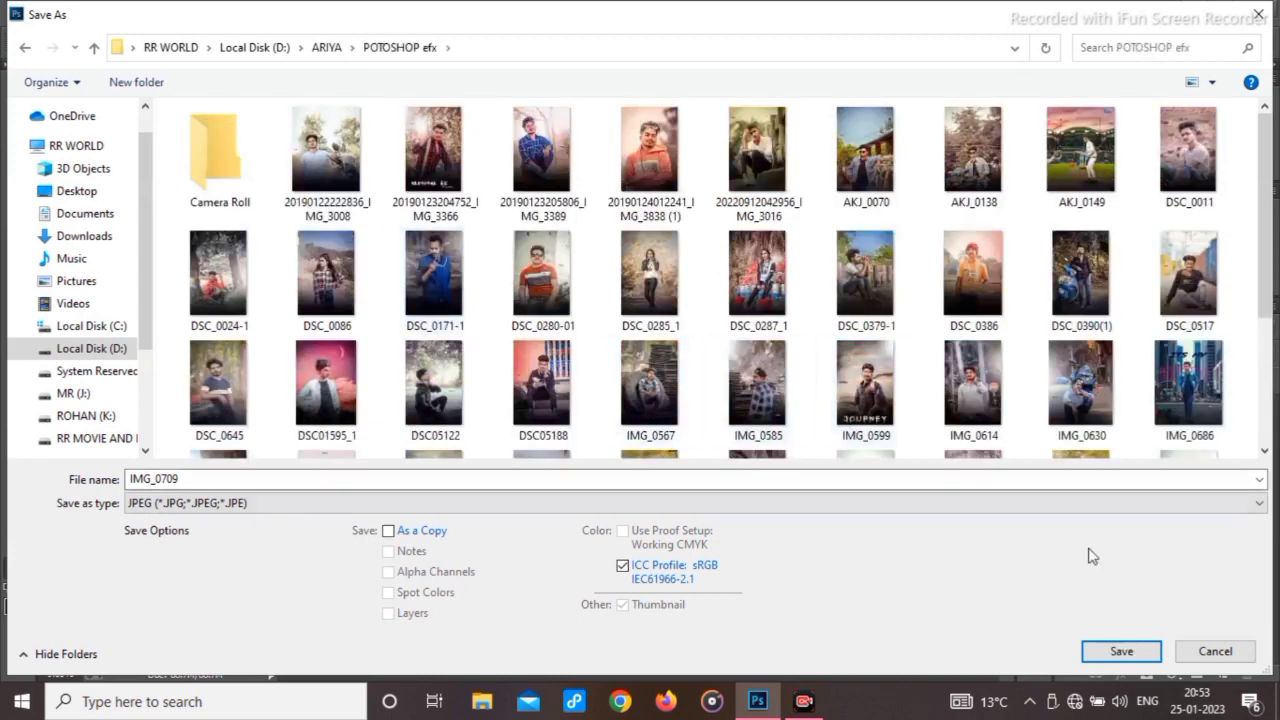
click(93, 48)
double_click(541, 152)
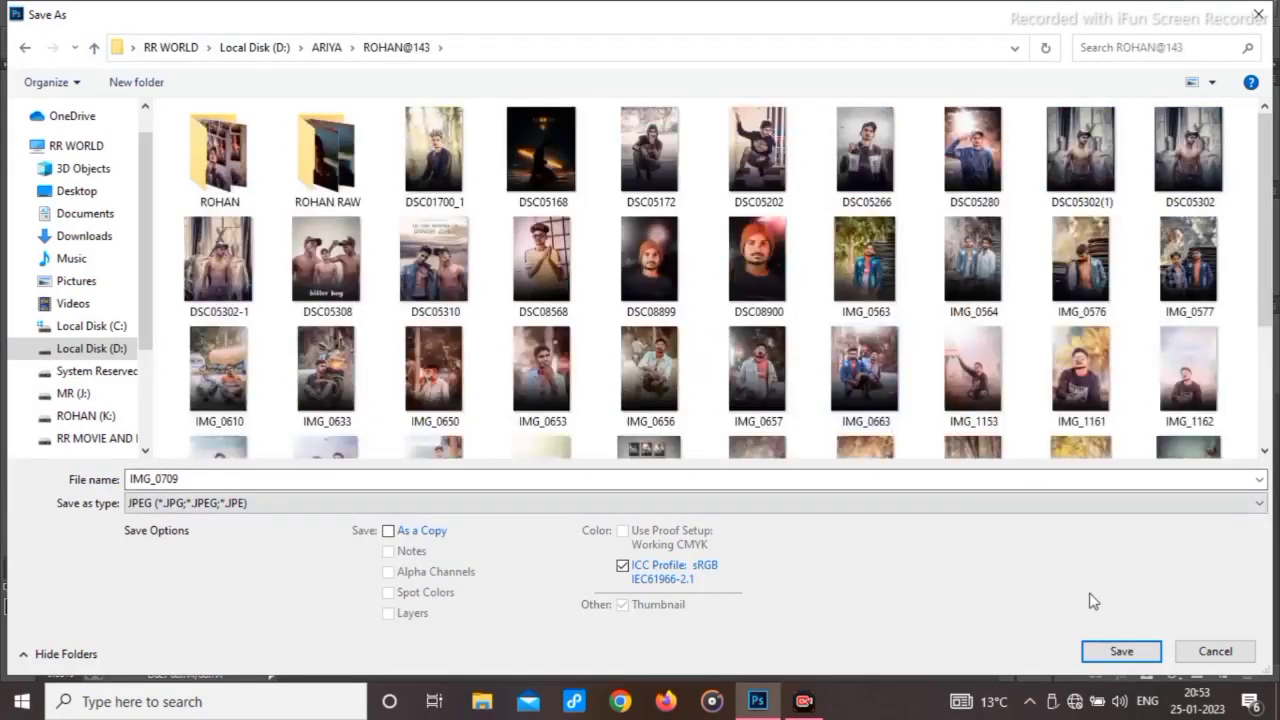
click(1118, 650)
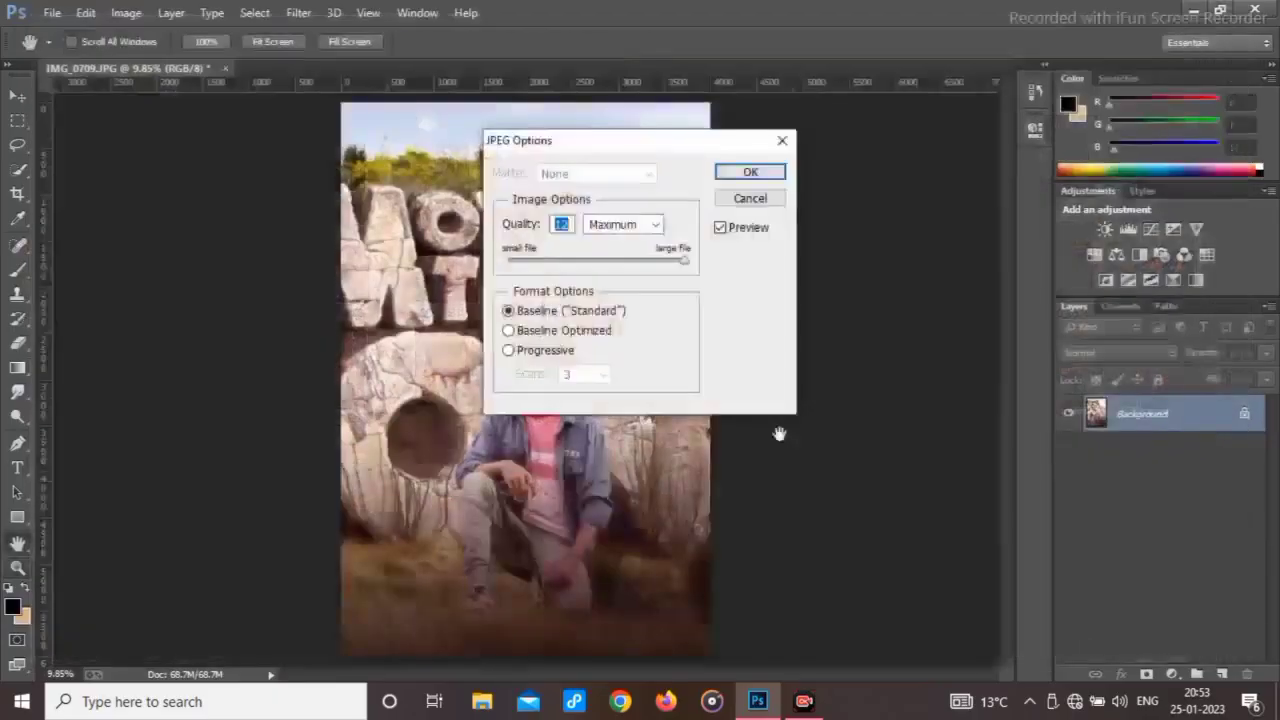
click(746, 174)
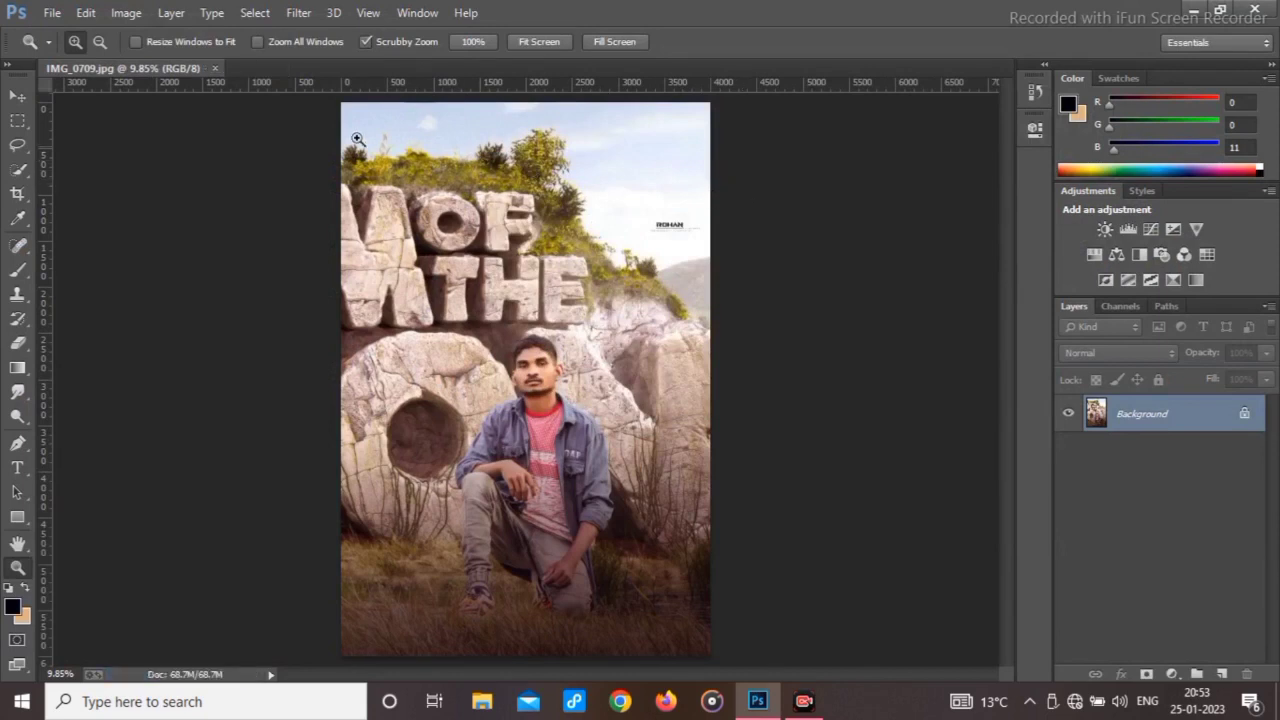
click(804, 701)
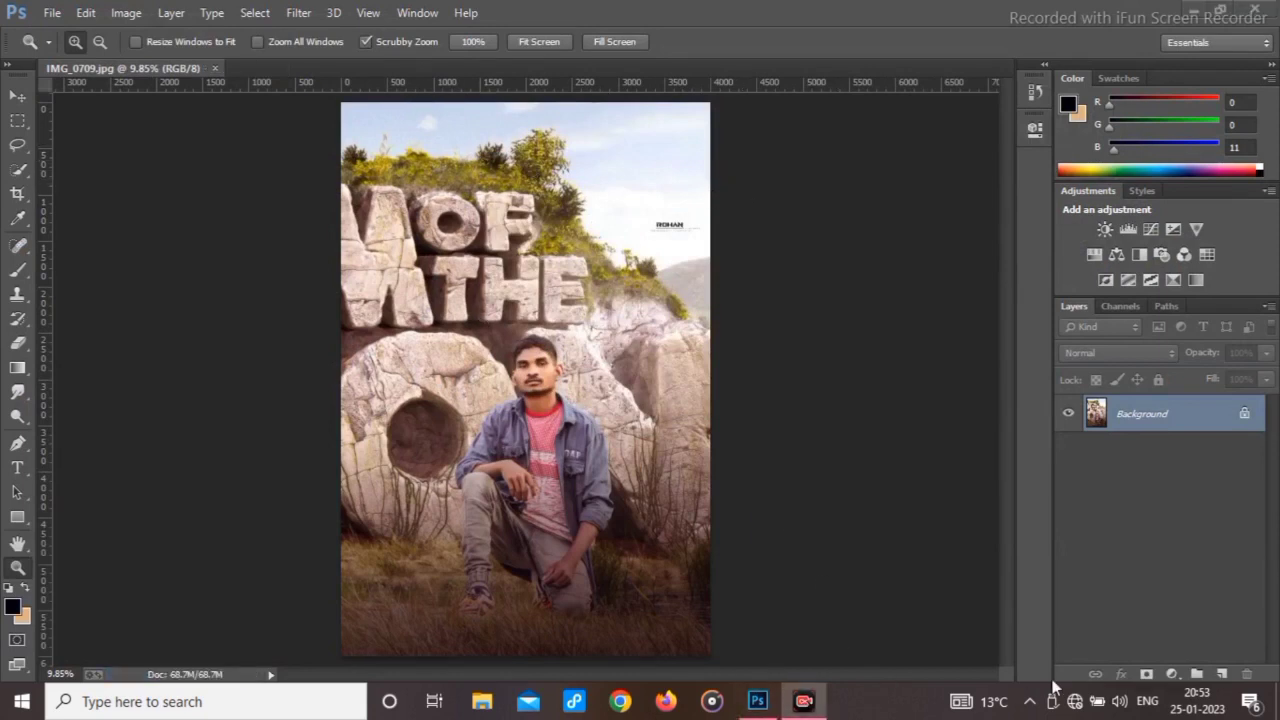